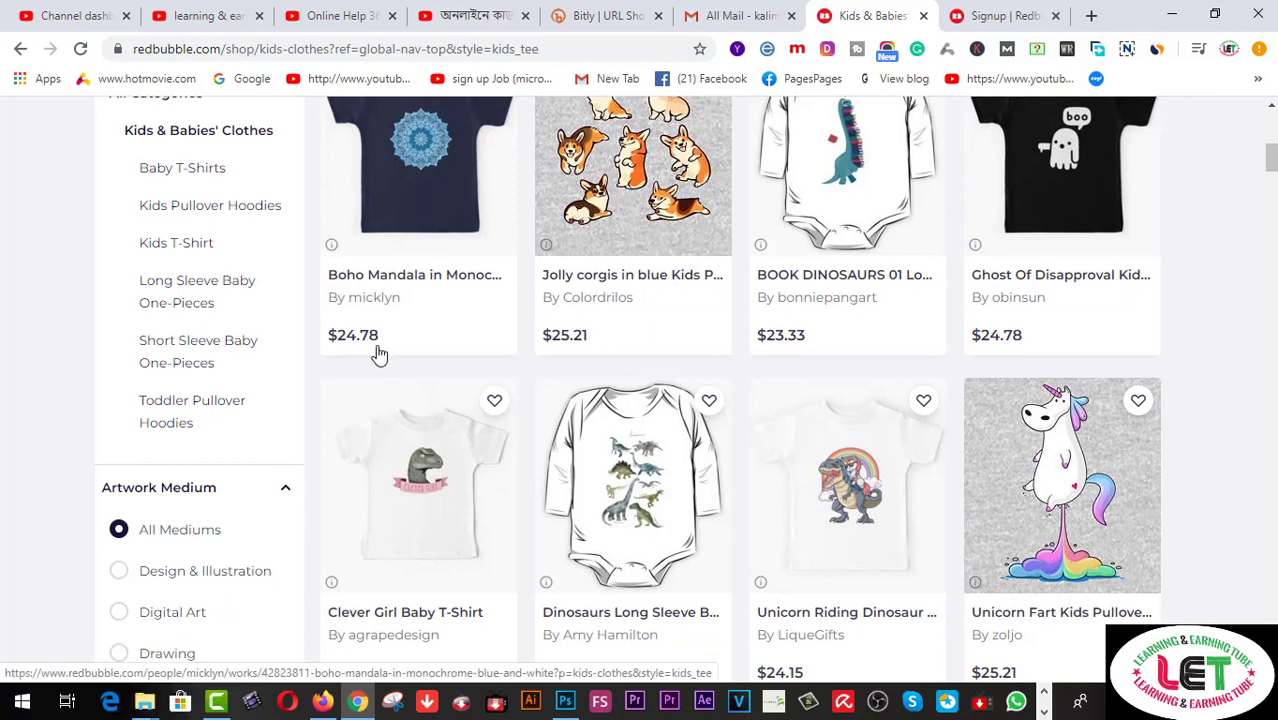
Step: Look through the kids and babies' clothes listings and their prices
scroll(926, 368, down, 1)
scroll(926, 368, down, 6)
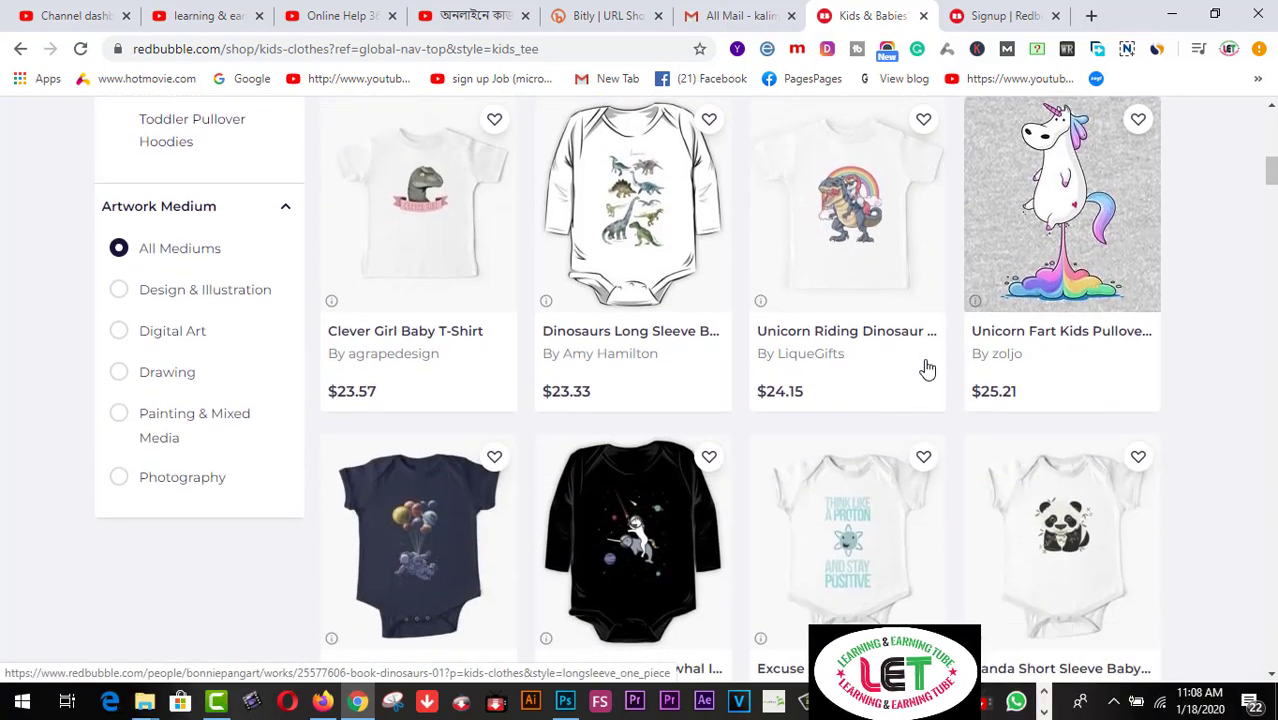
scroll(928, 372, up, 1)
scroll(926, 370, up, 10)
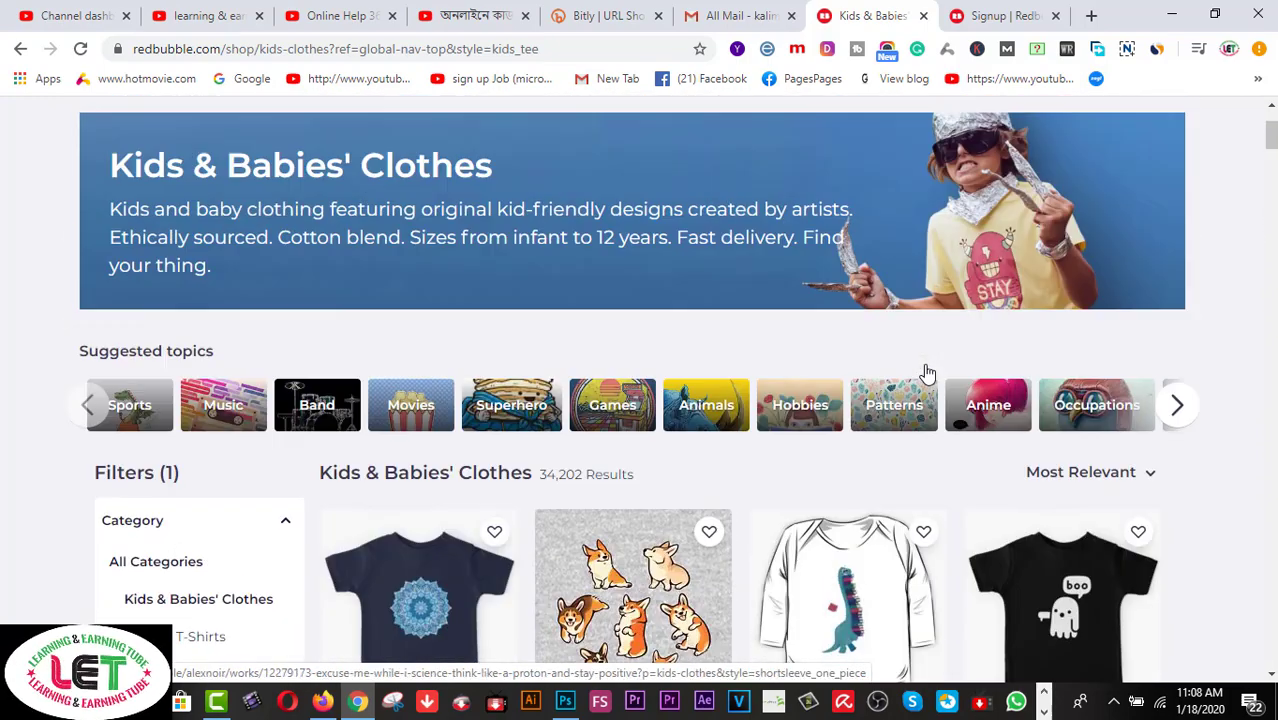
Step: Open the Stationery category and look through its product types, themes and best-selling items
mouse_move(968, 260)
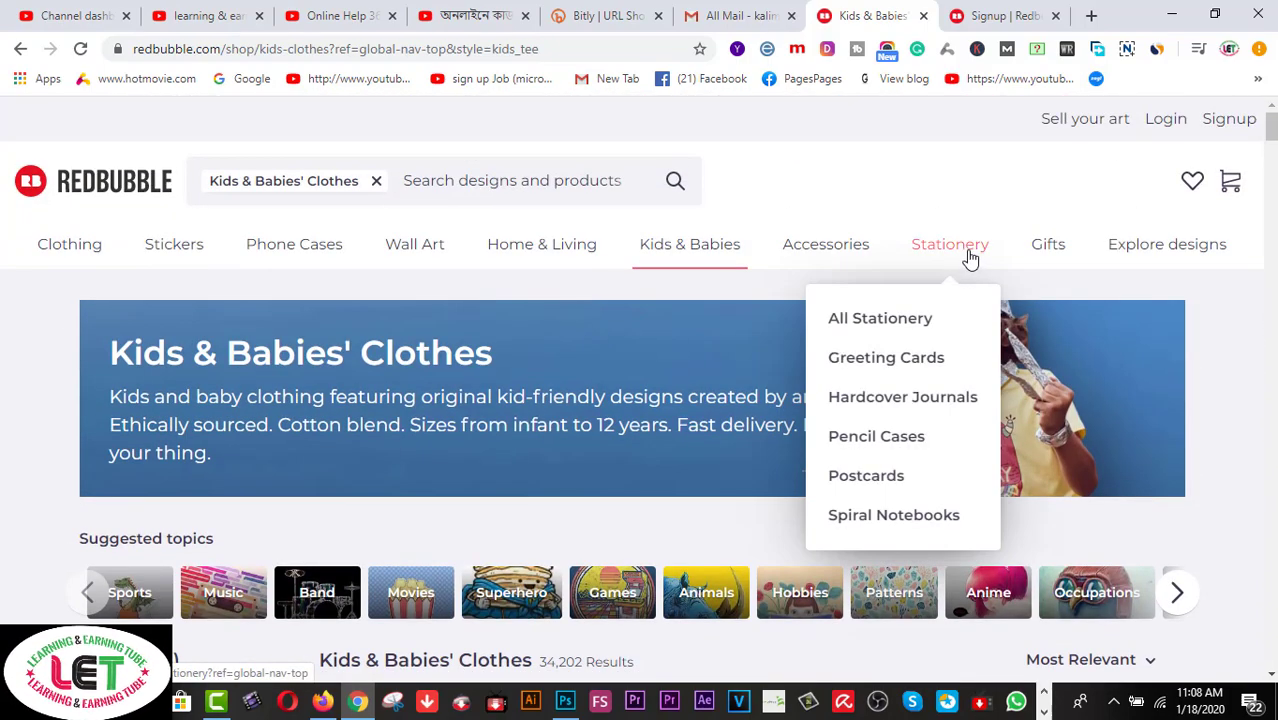
click(970, 257)
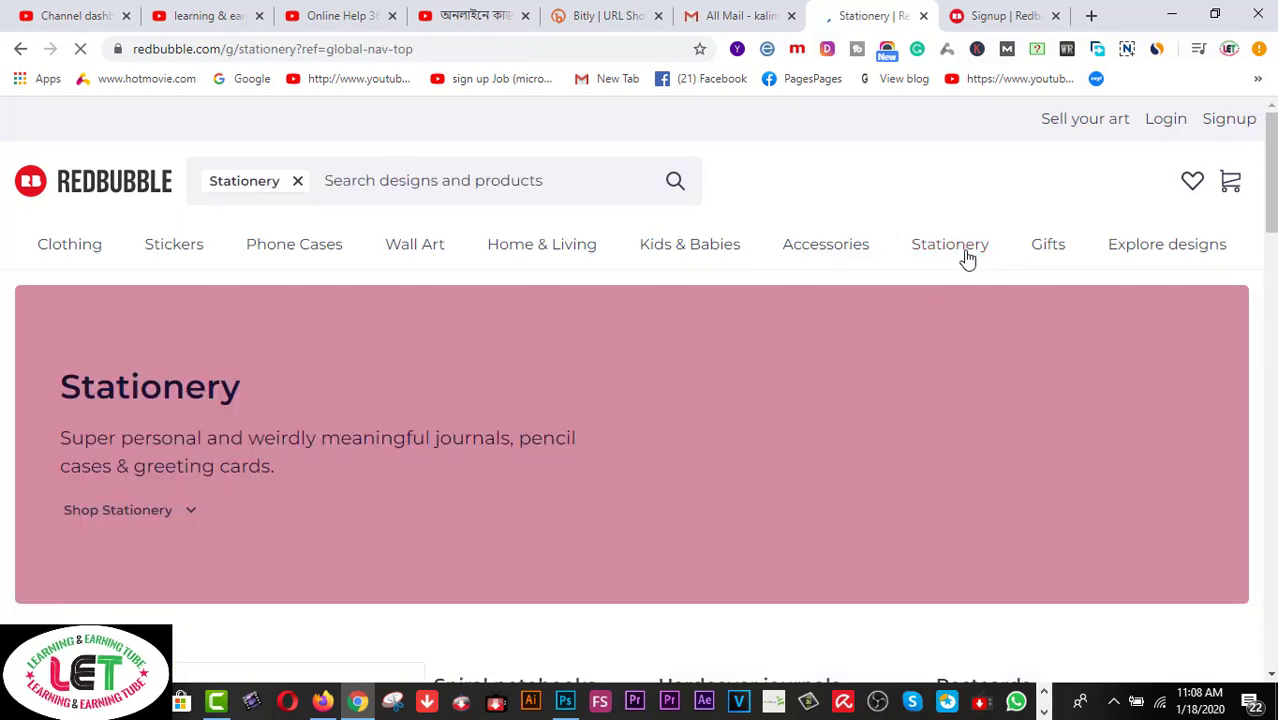
scroll(856, 425, down, 3)
scroll(856, 430, down, 7)
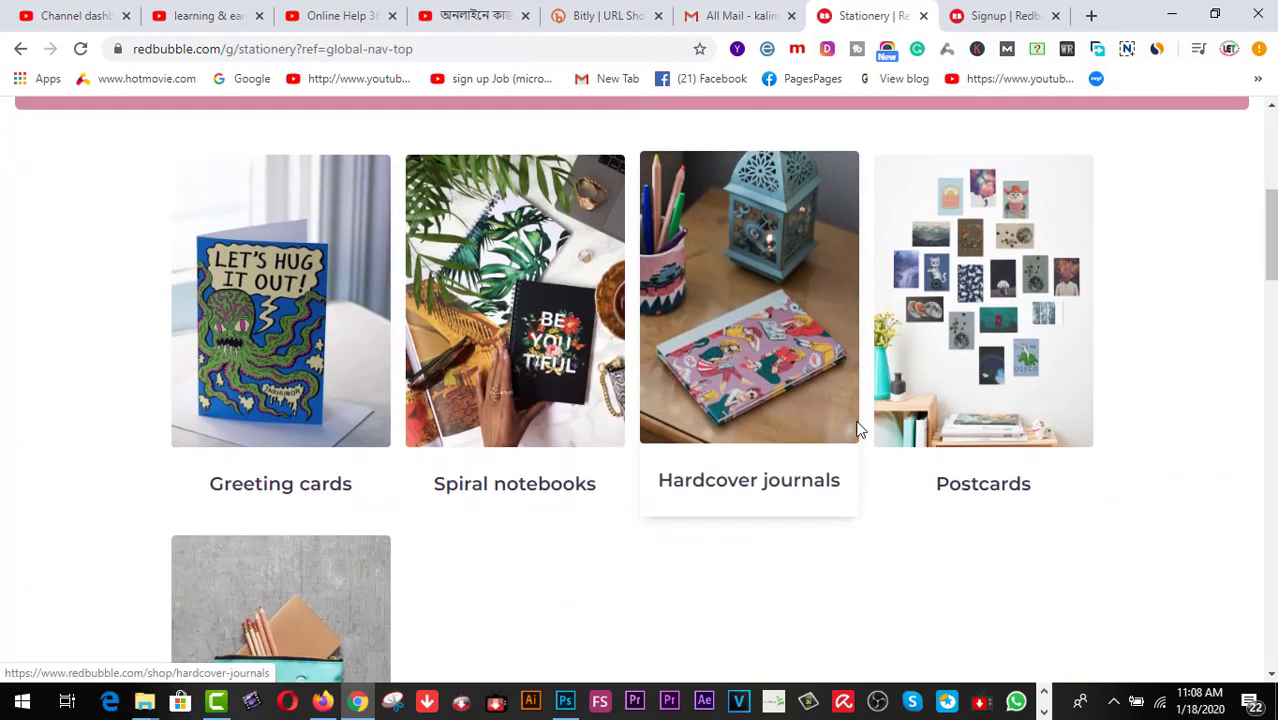
scroll(858, 430, down, 5)
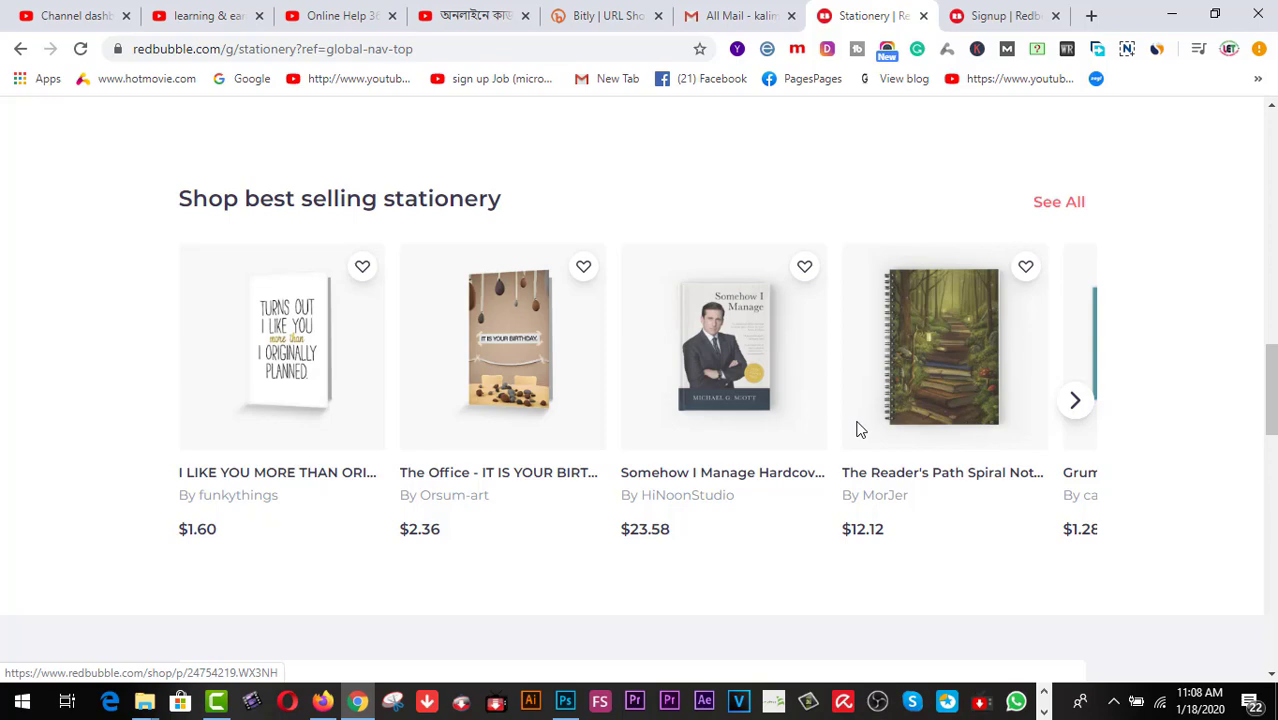
scroll(856, 430, up, 8)
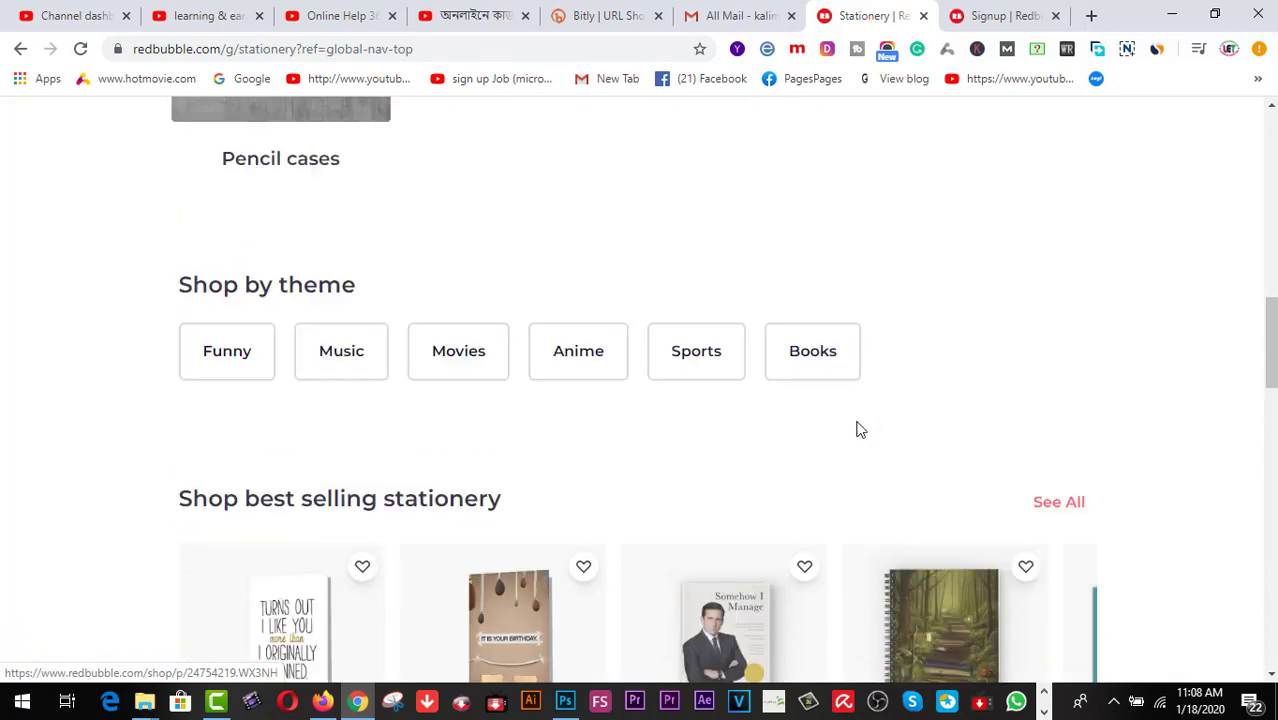
scroll(857, 430, up, 5)
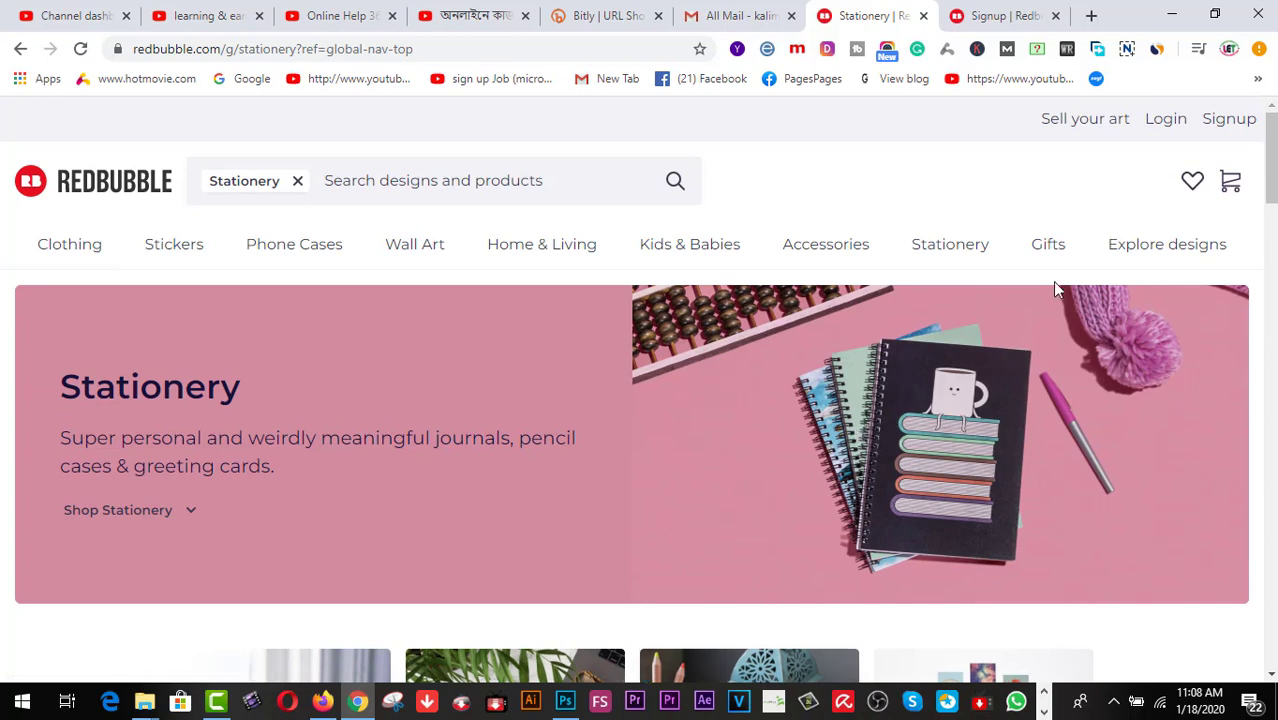
Step: Visit the Gifts category, and open the Explore designs page to look over its picked designs and artists to follow
click(1052, 246)
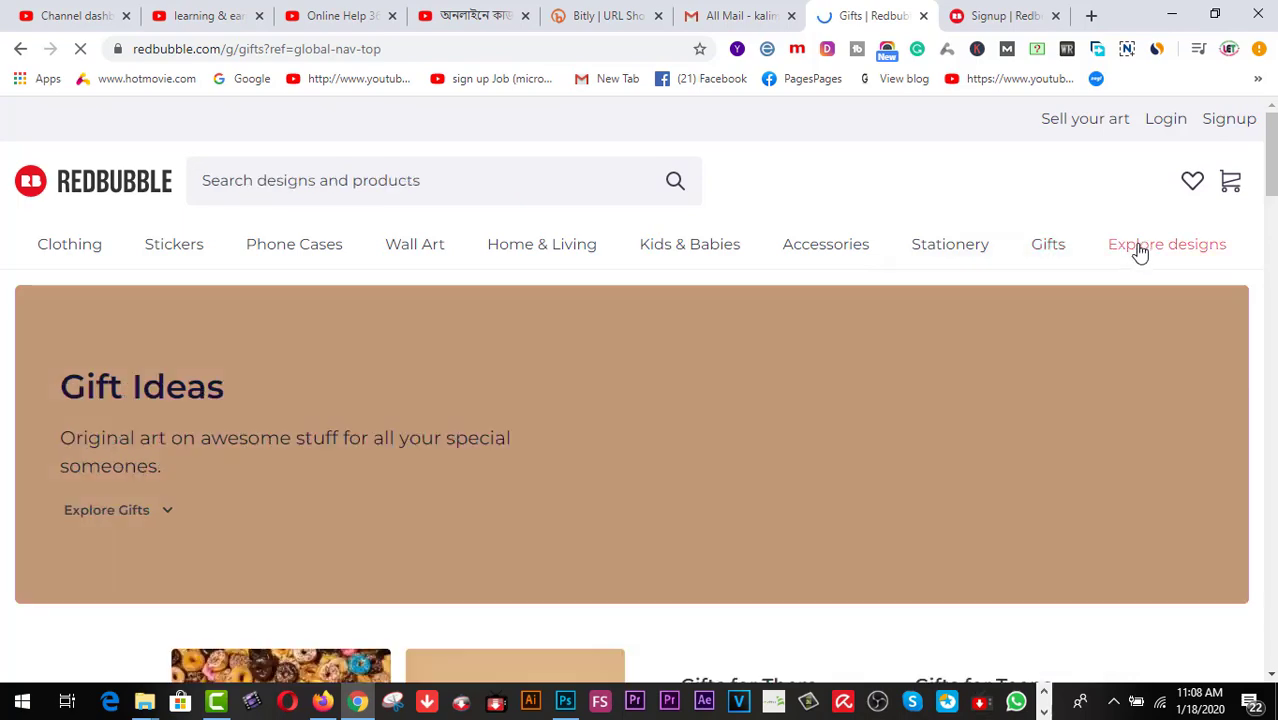
click(1140, 252)
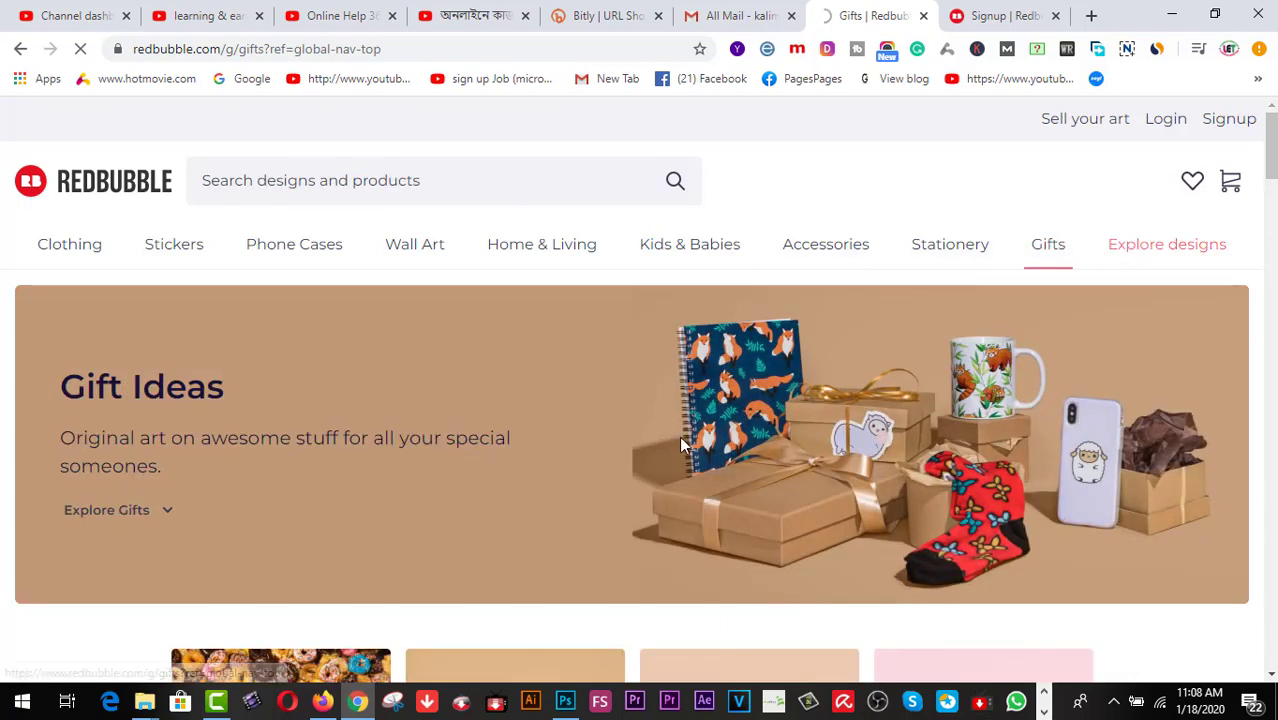
scroll(681, 438, down, 3)
scroll(683, 447, down, 4)
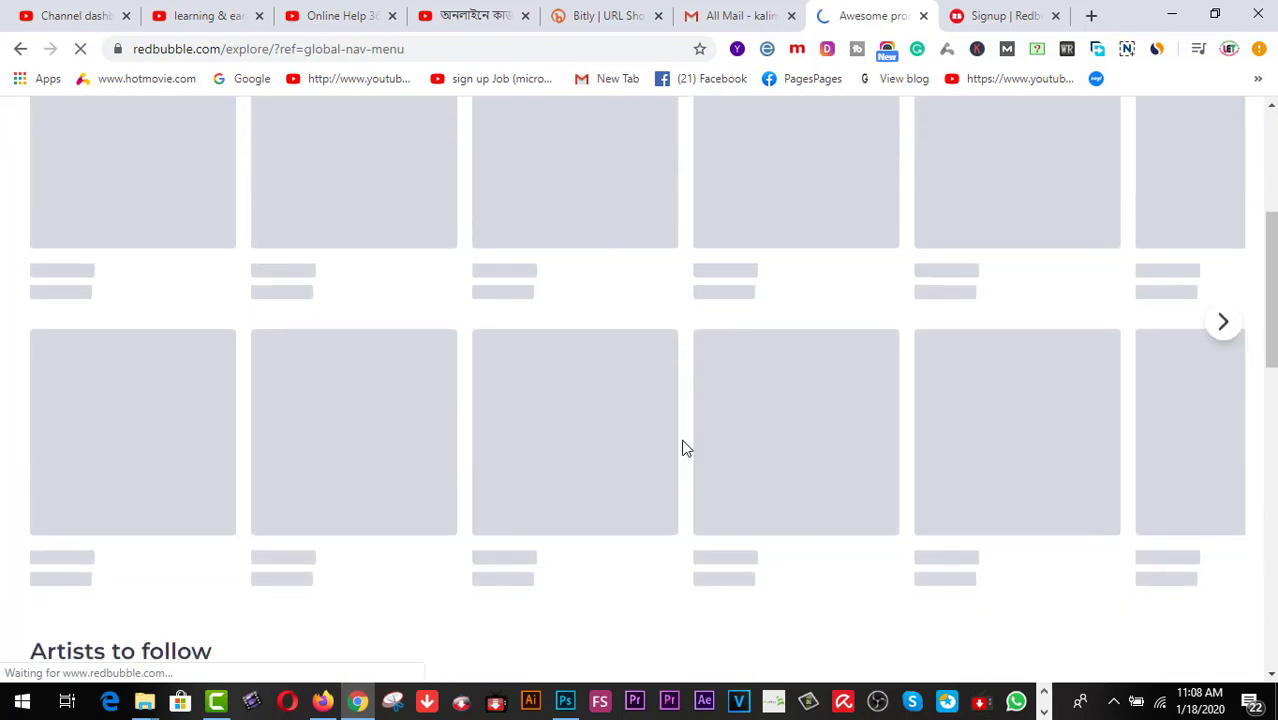
scroll(683, 447, down, 4)
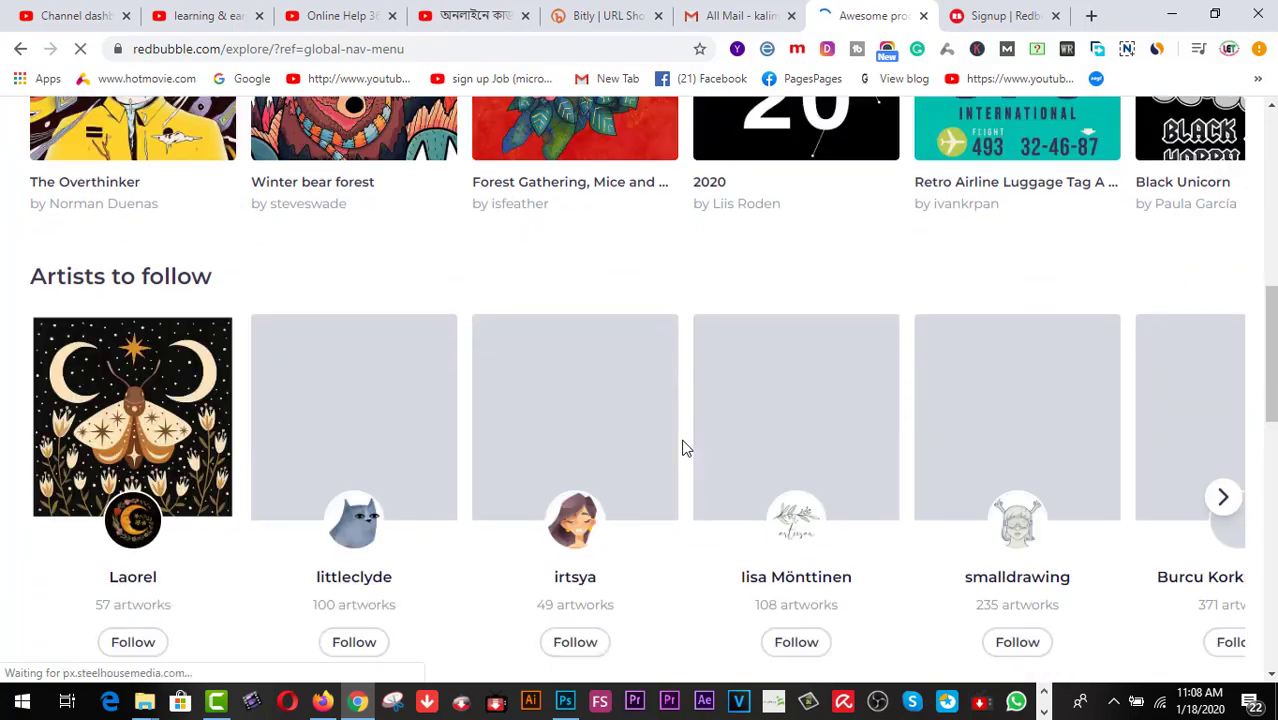
scroll(683, 447, up, 8)
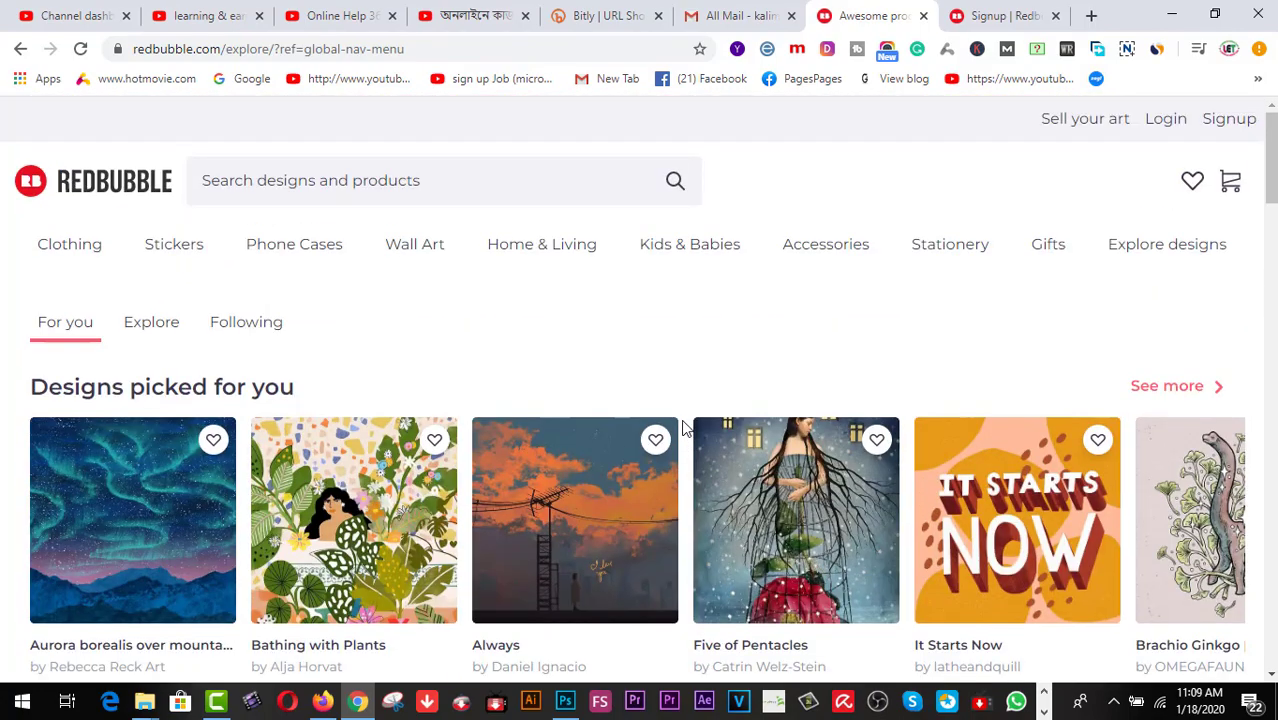
Step: Open the Redbubble Signup page in a new browser tab and review the email, username and password fields of its form
right_click(1226, 127)
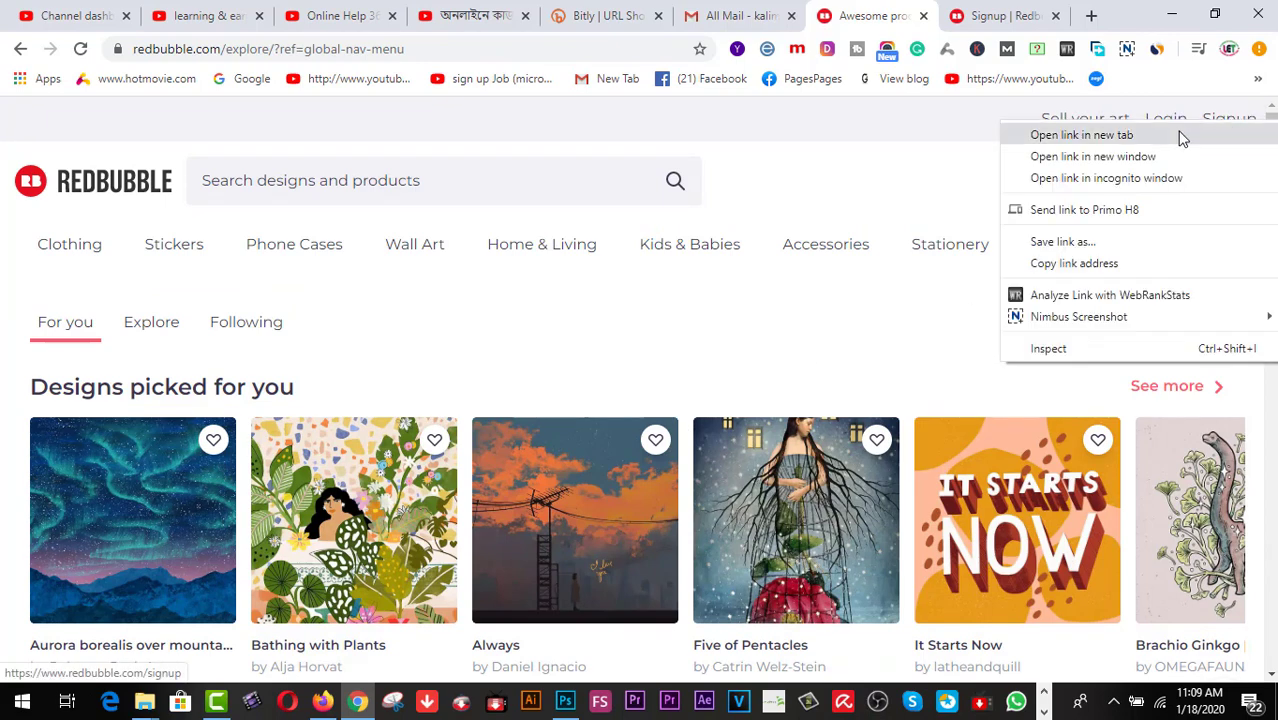
click(1180, 131)
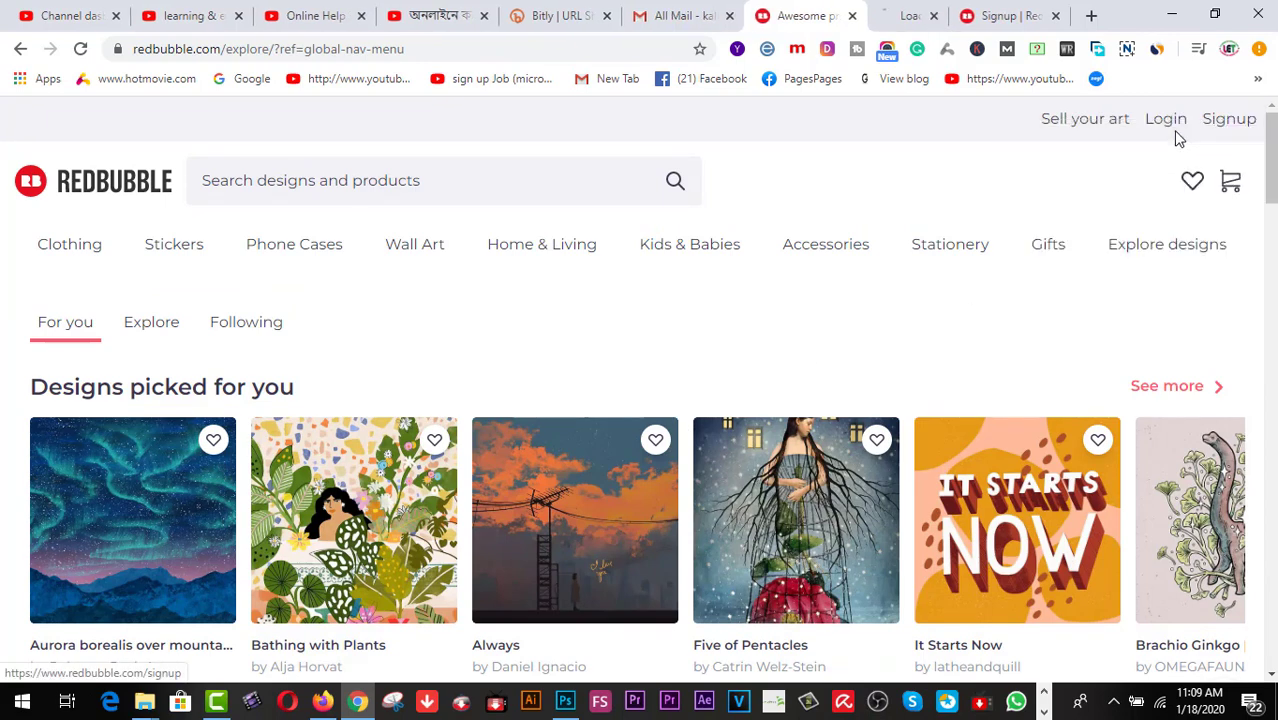
click(908, 18)
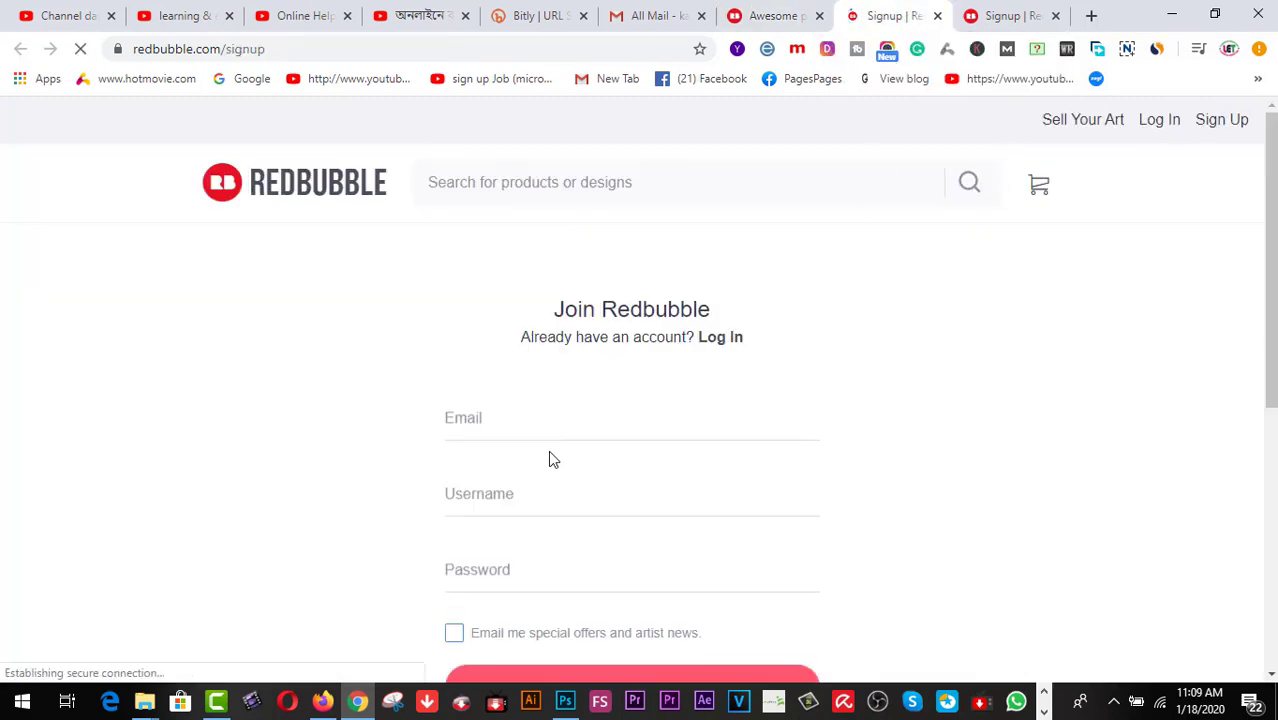
click(519, 418)
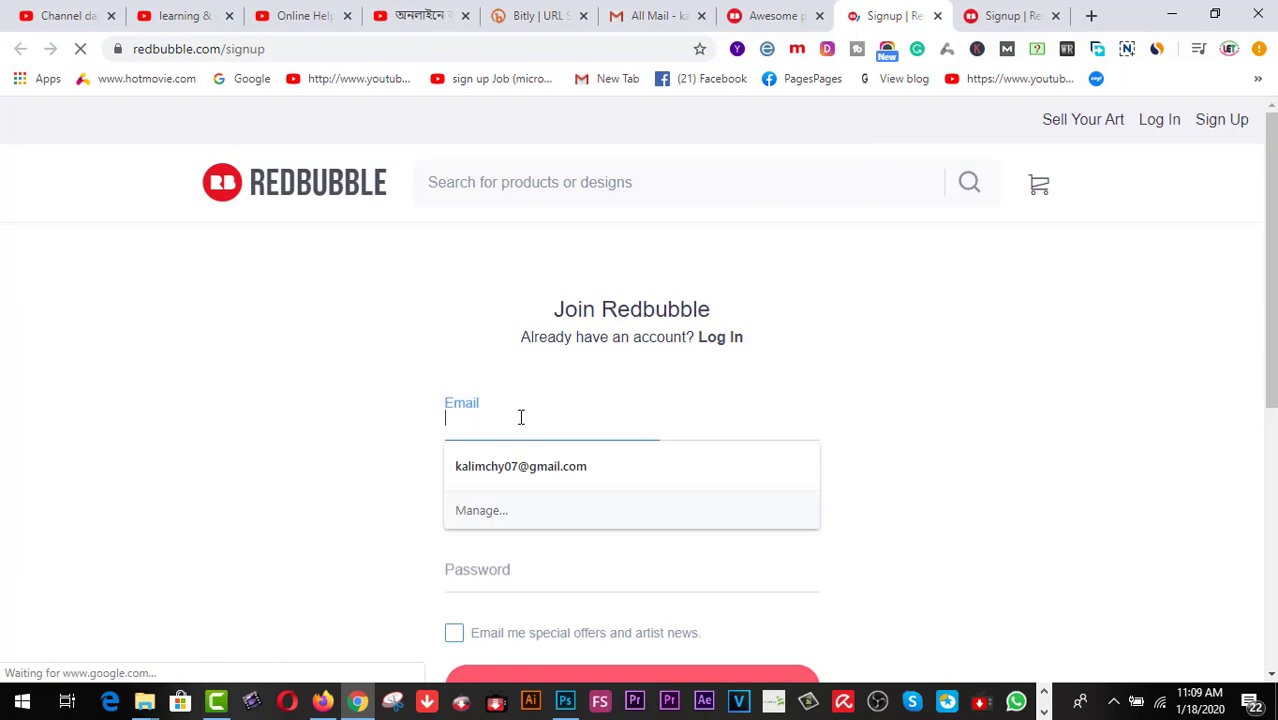
click(996, 465)
scroll(731, 590, down, 2)
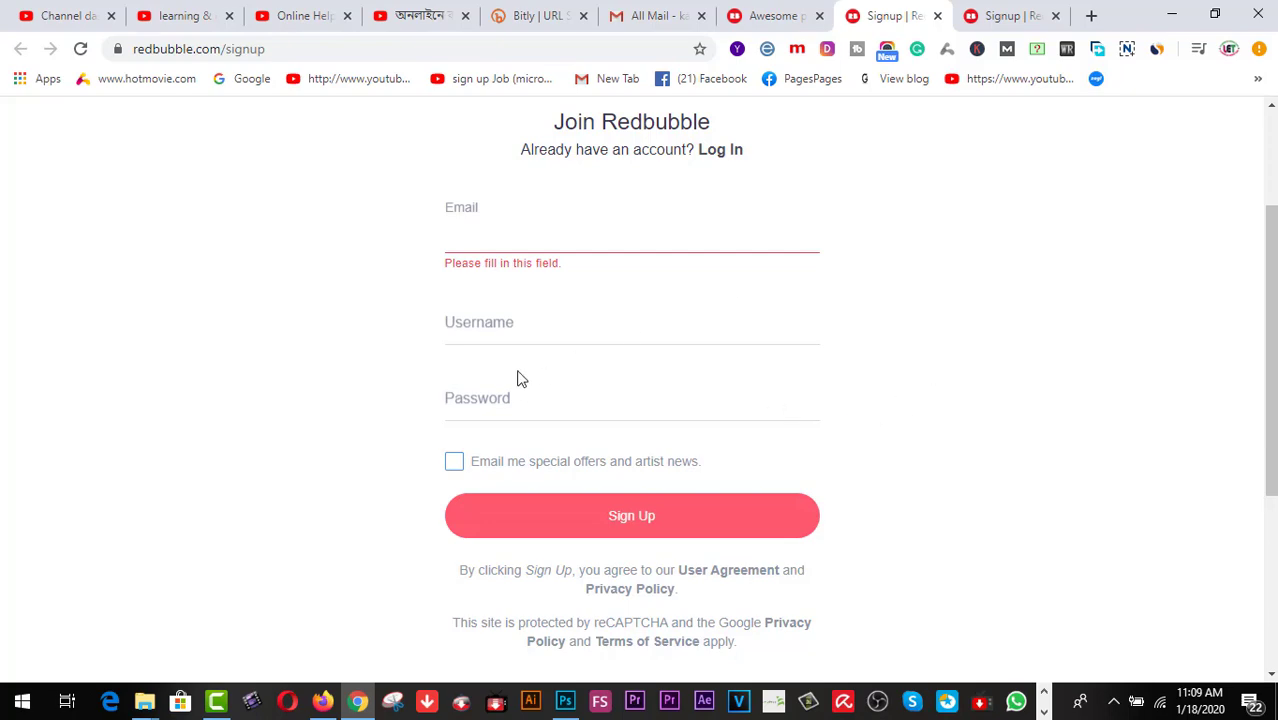
Step: Switch to Firefox and examine the signed-in Redbubble explore feed, including the artists, device cases, wall art and stationery suggestions
click(322, 700)
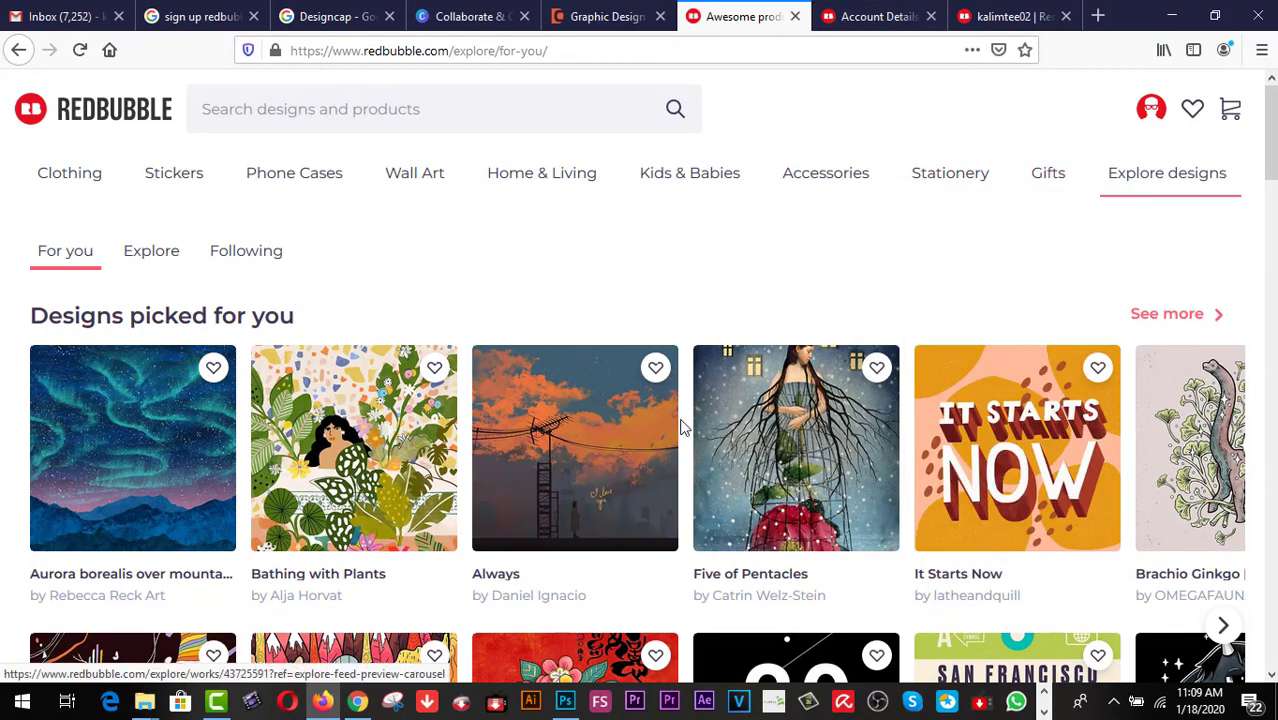
scroll(905, 313, down, 4)
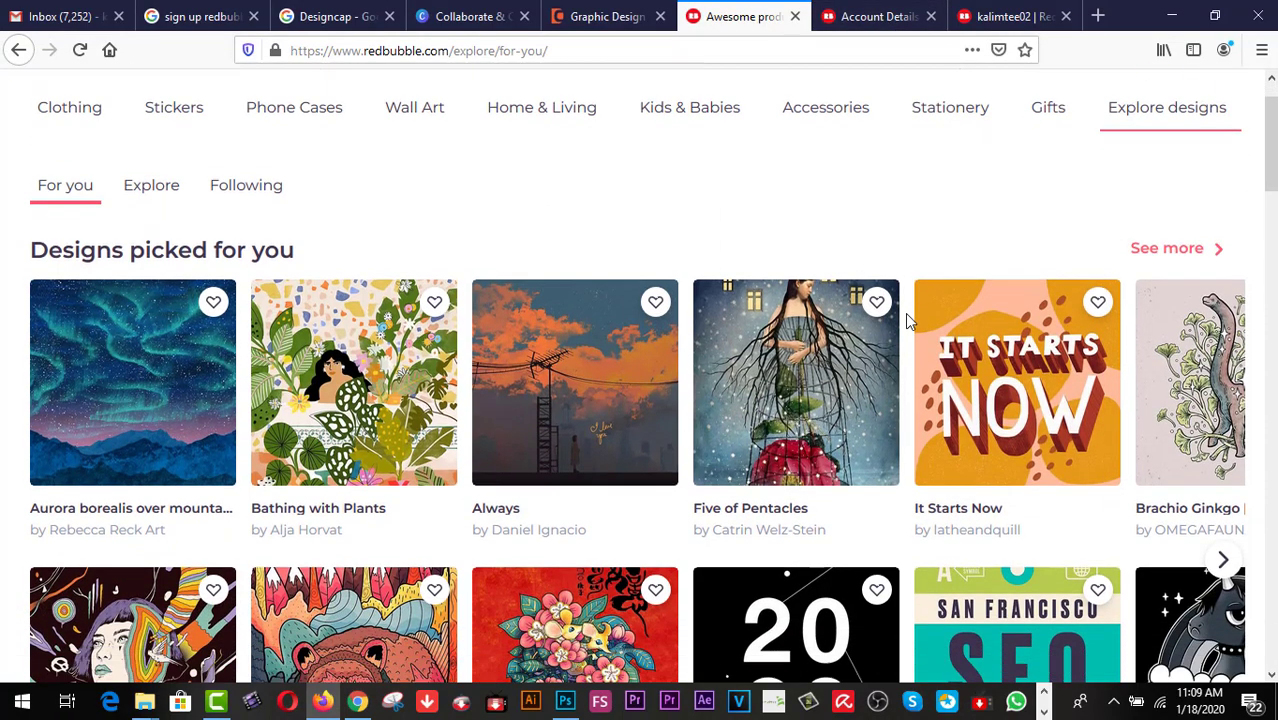
scroll(908, 320, down, 5)
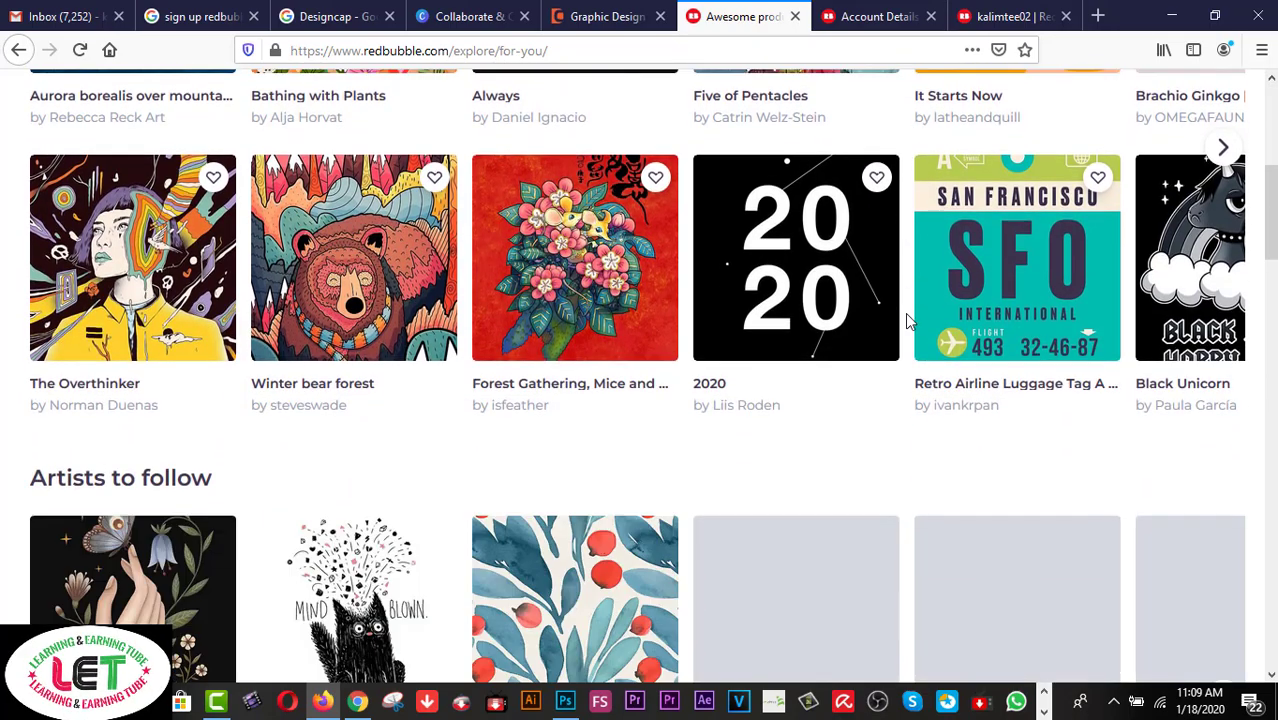
scroll(908, 322, down, 4)
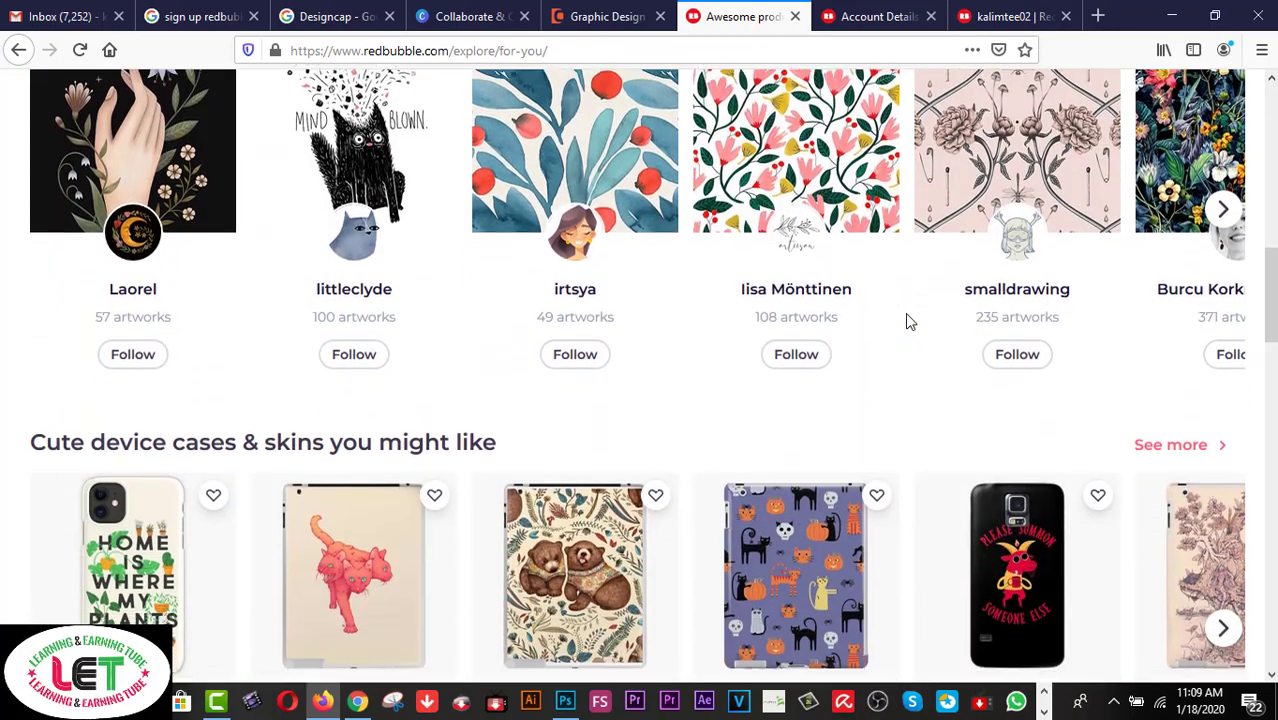
scroll(908, 322, down, 4)
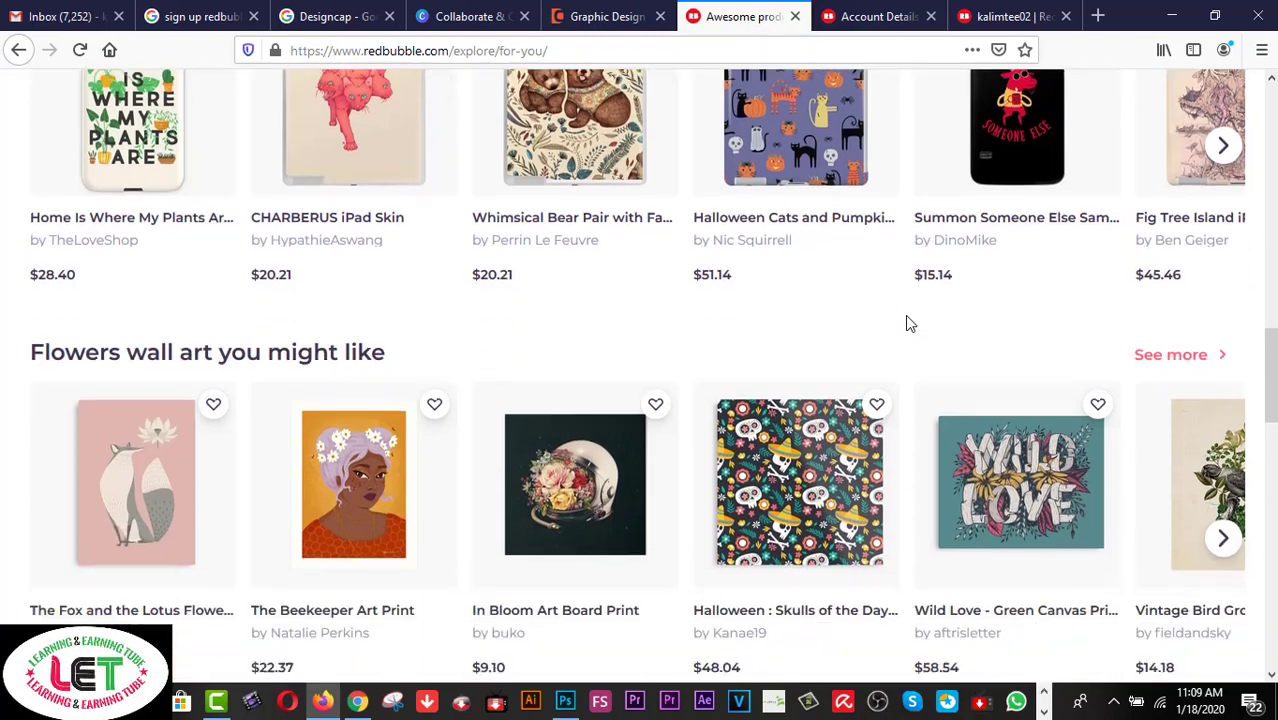
scroll(908, 322, down, 3)
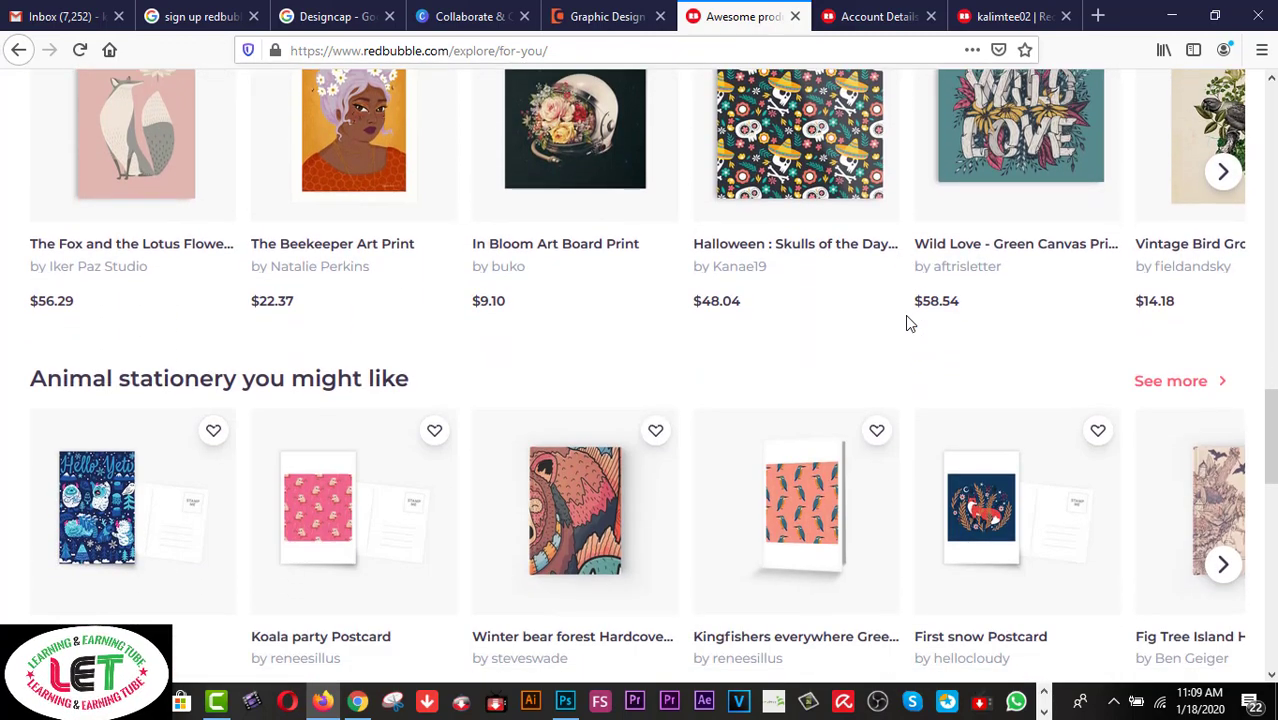
scroll(907, 318, down, 1)
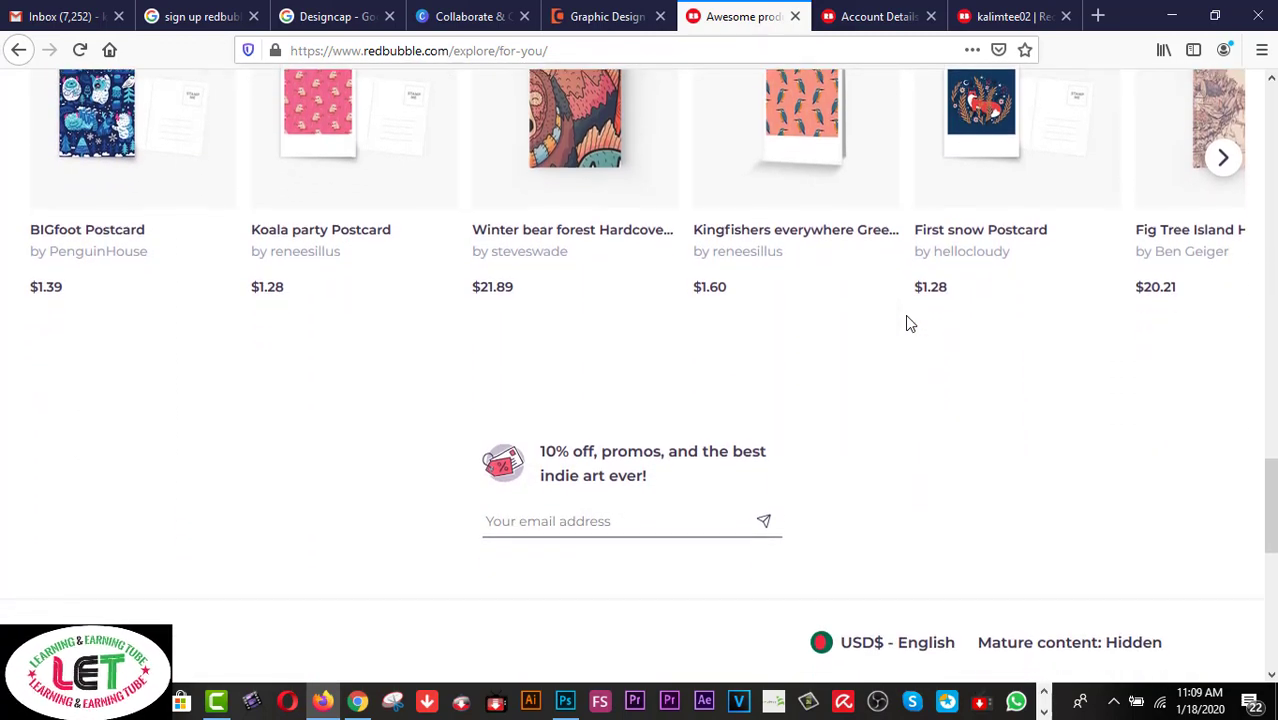
scroll(907, 318, up, 3)
scroll(909, 322, up, 4)
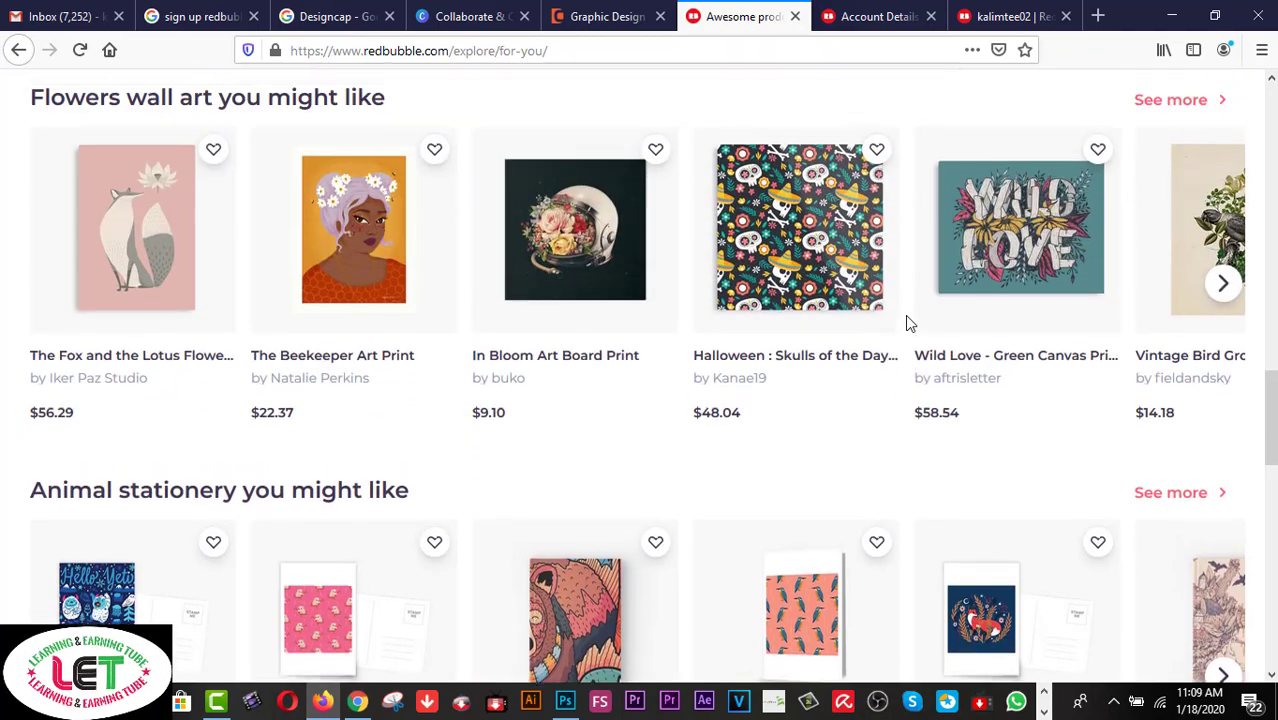
scroll(909, 322, up, 2)
scroll(908, 322, up, 6)
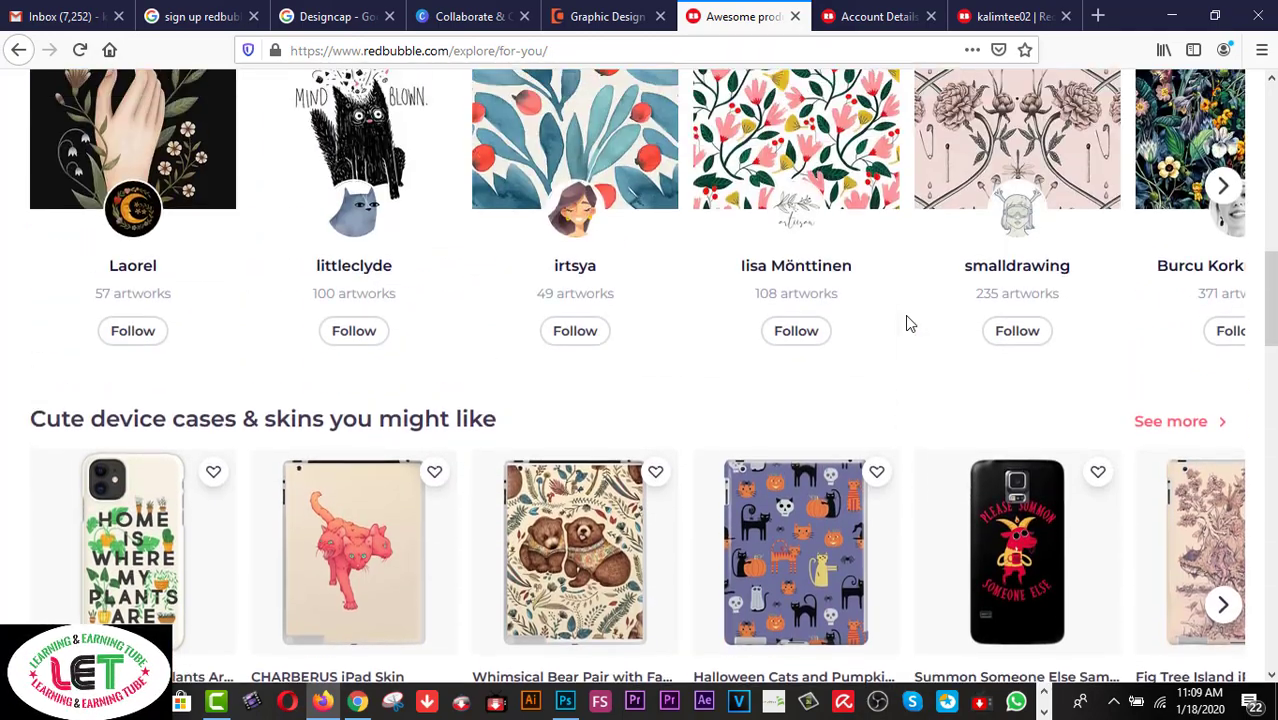
scroll(907, 321, up, 5)
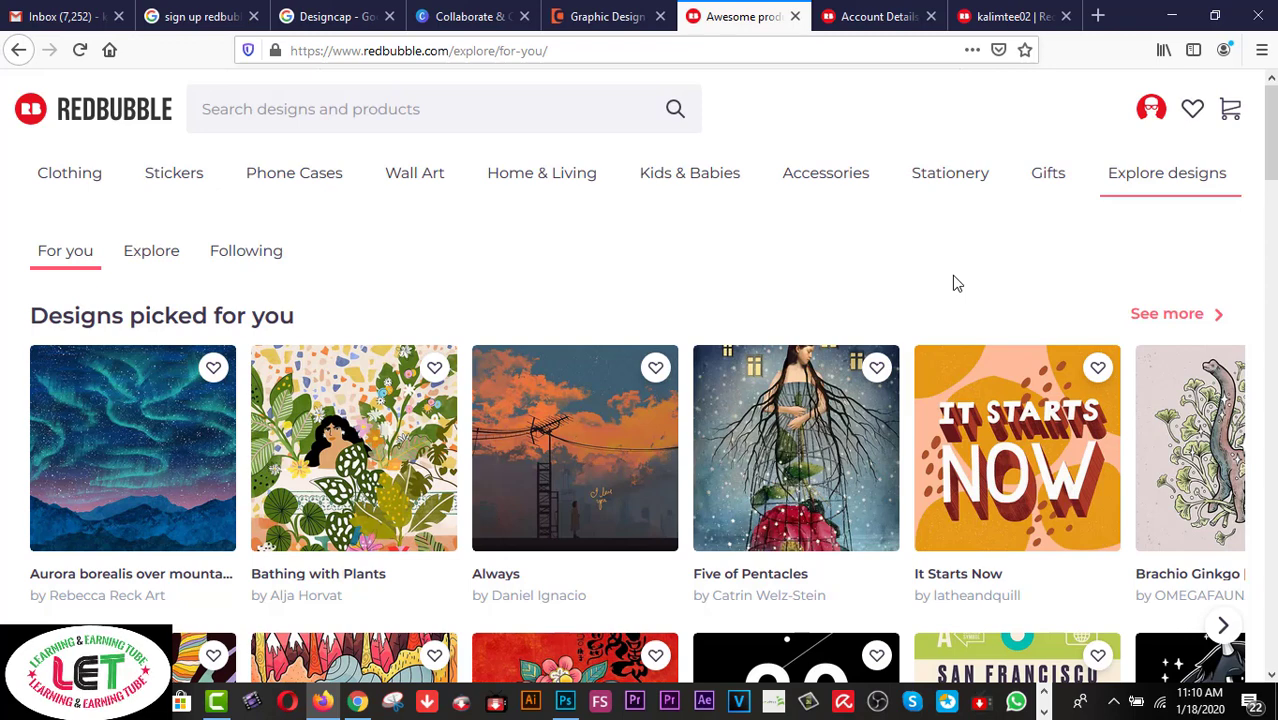
Step: Open the Account Settings of the signed-in Redbubble account at the Avatar section of the profile
click(1153, 111)
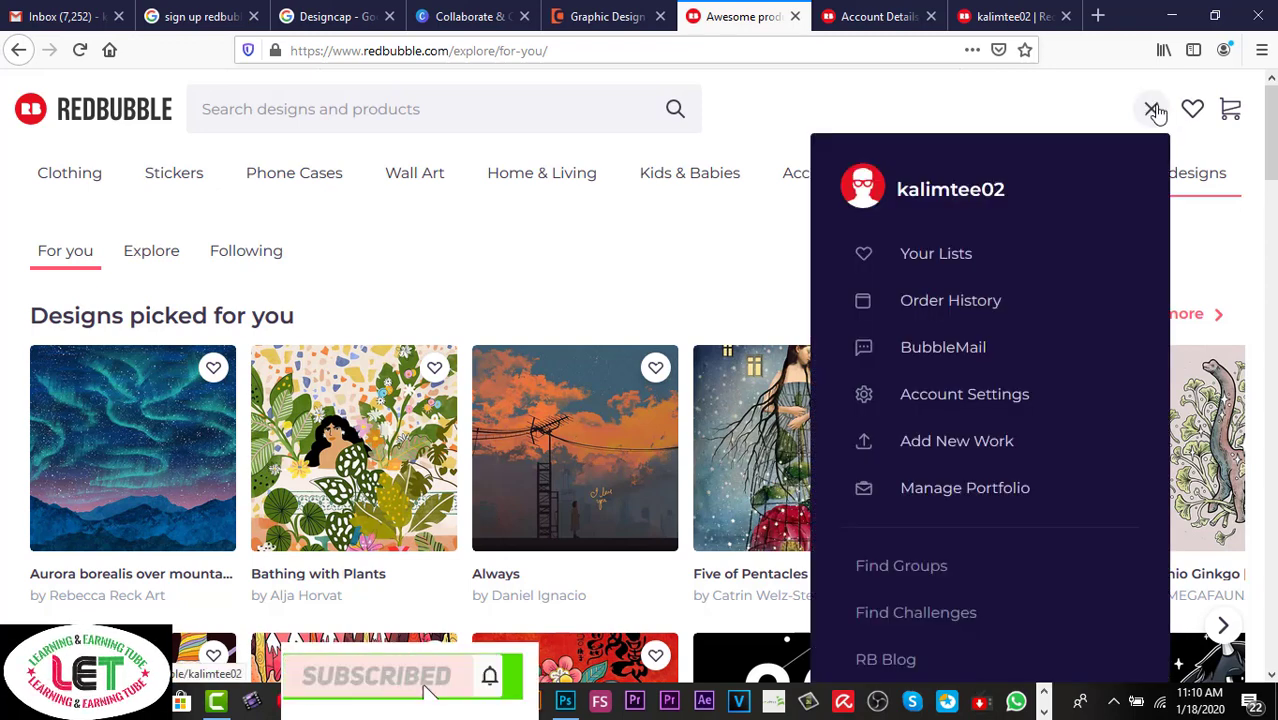
click(968, 396)
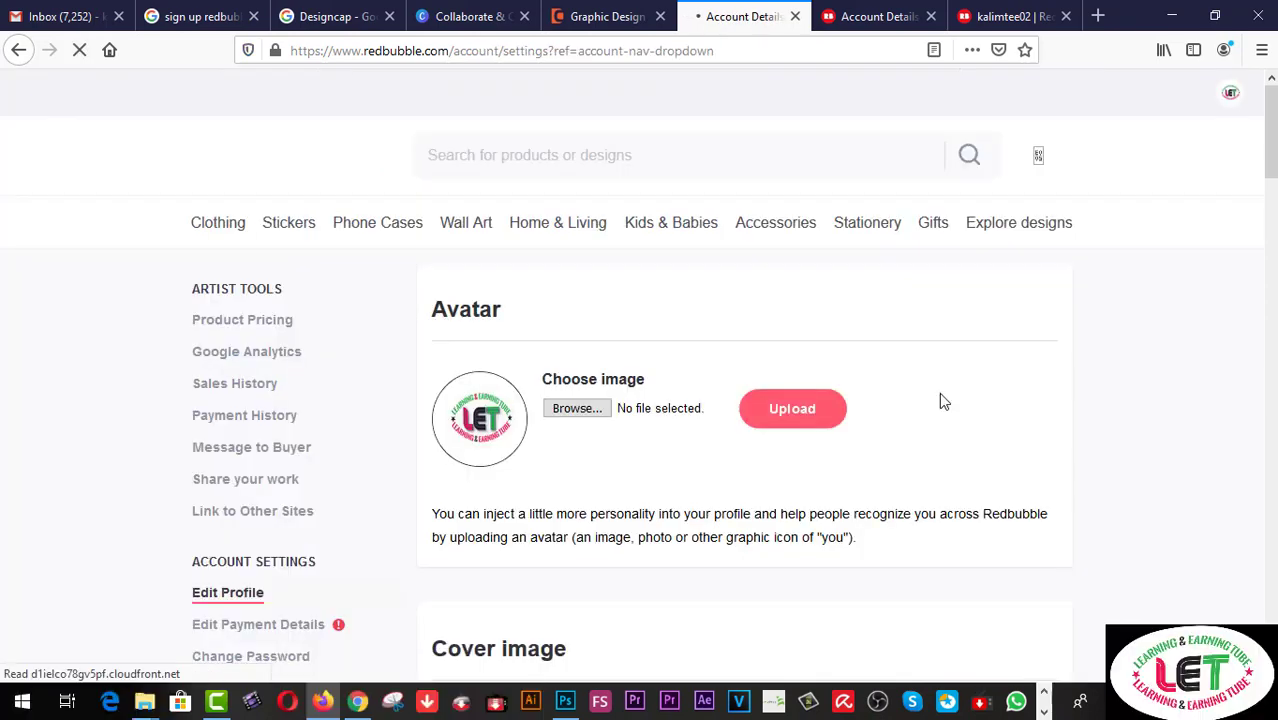
scroll(956, 350, down, 2)
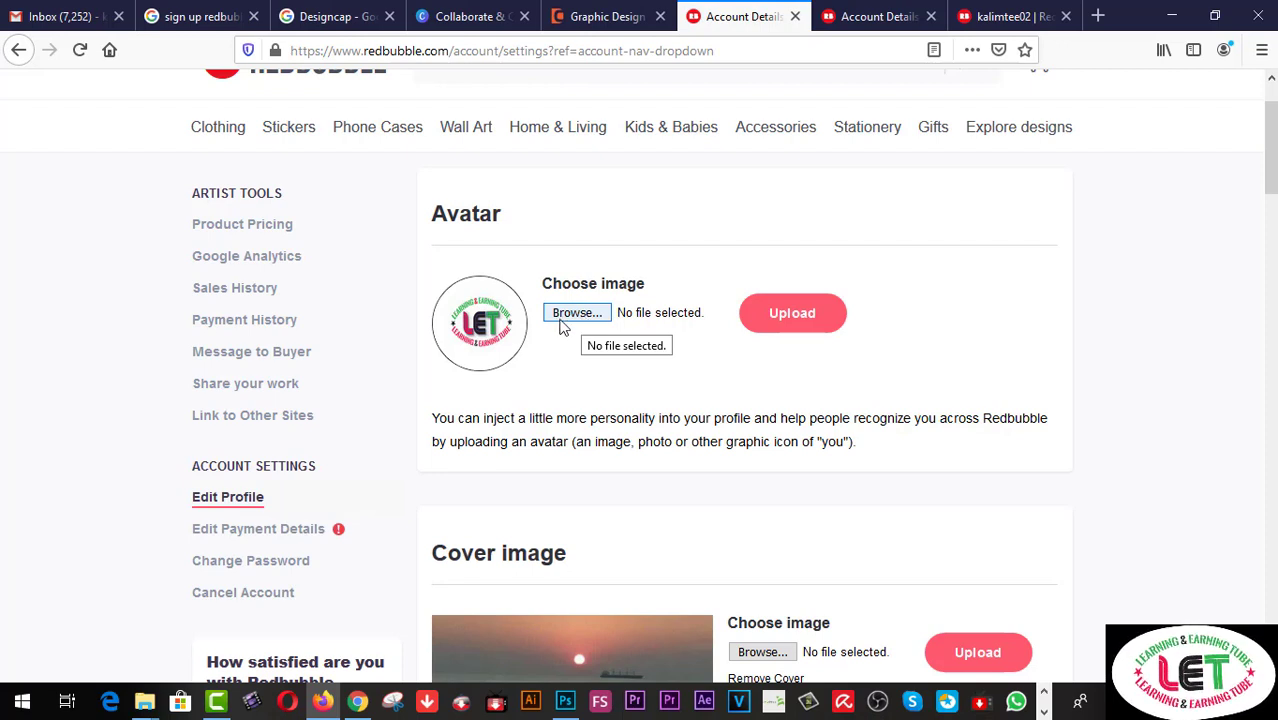
Step: Check the file selection for the avatar without choosing an image, and review the cover image section and its size requirements
click(573, 317)
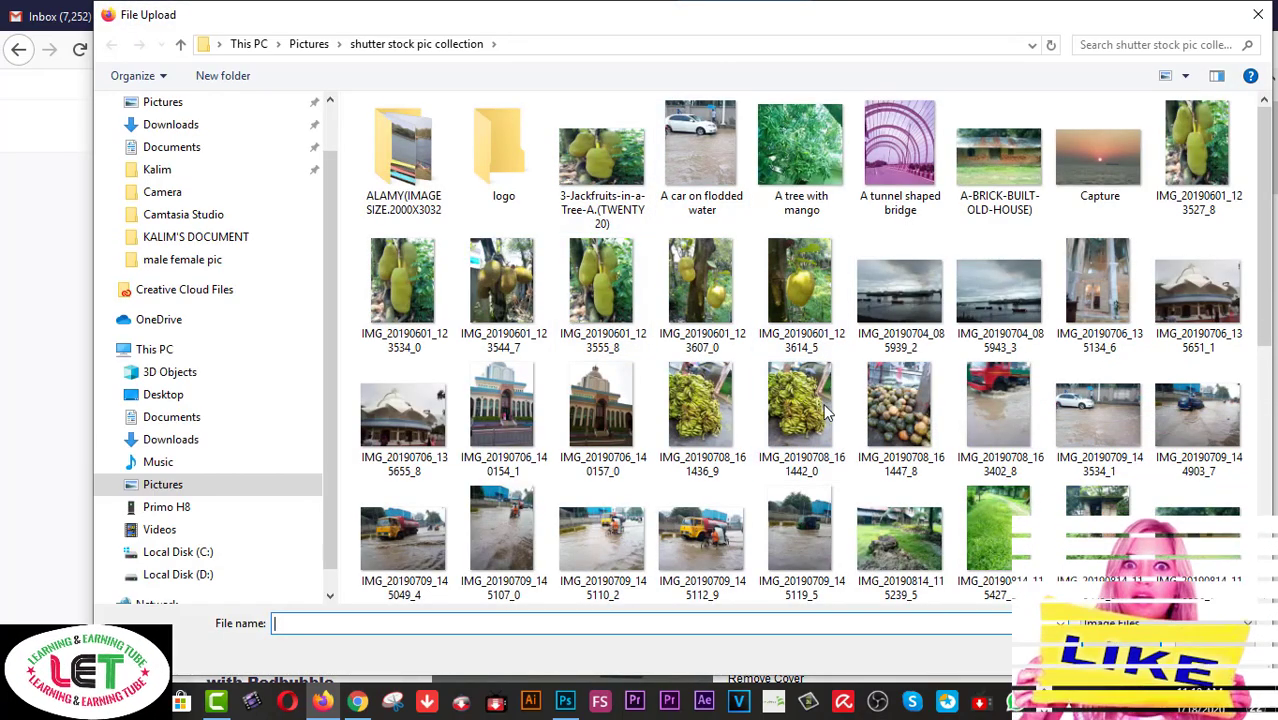
click(1258, 15)
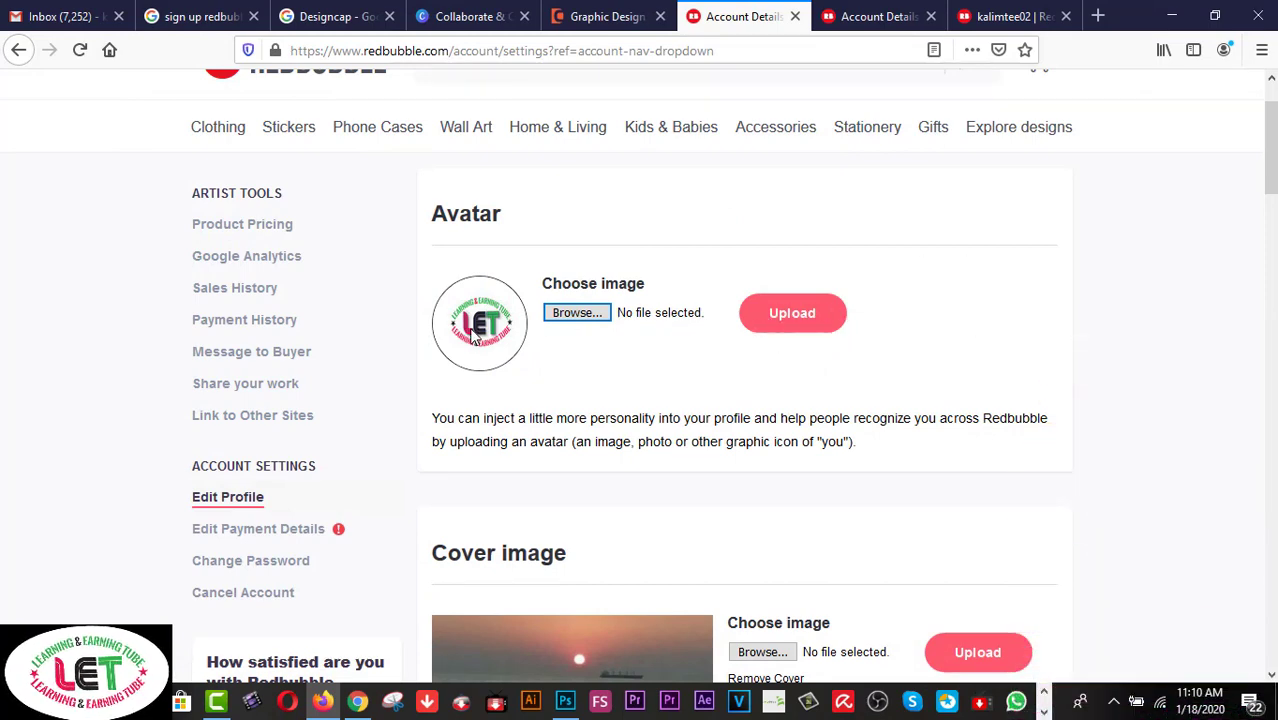
scroll(500, 363, down, 3)
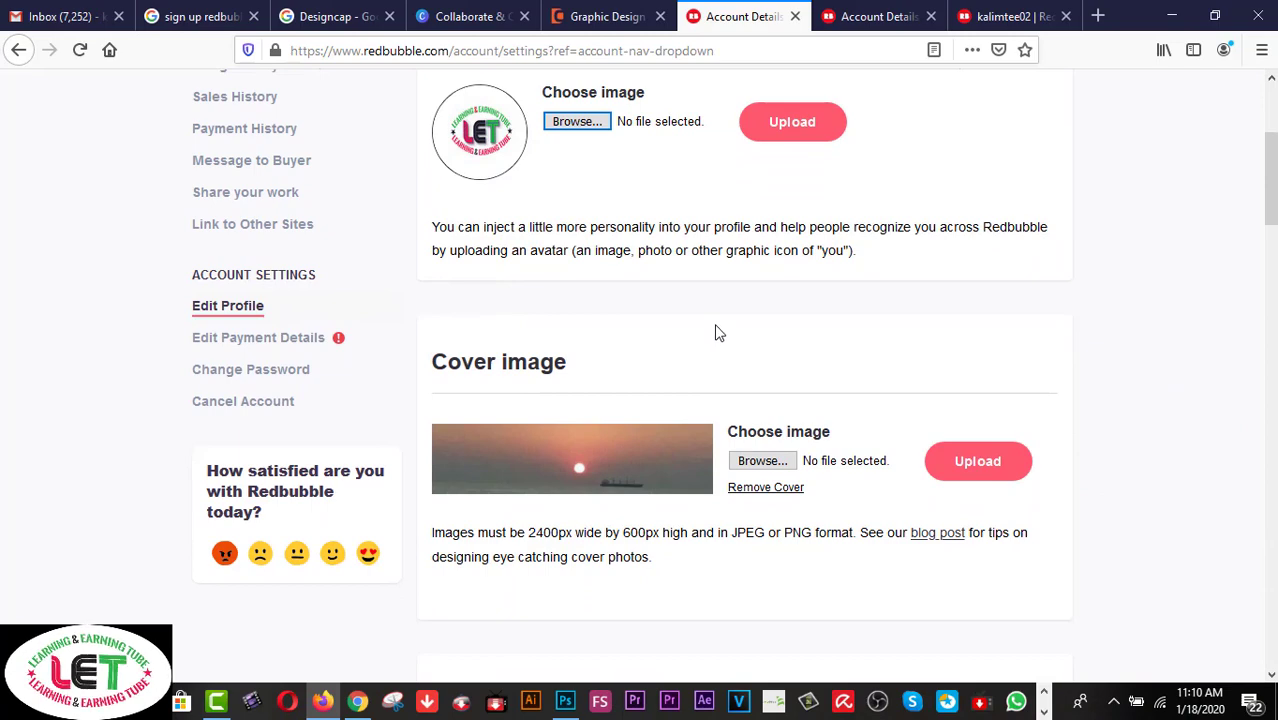
scroll(536, 320, down, 2)
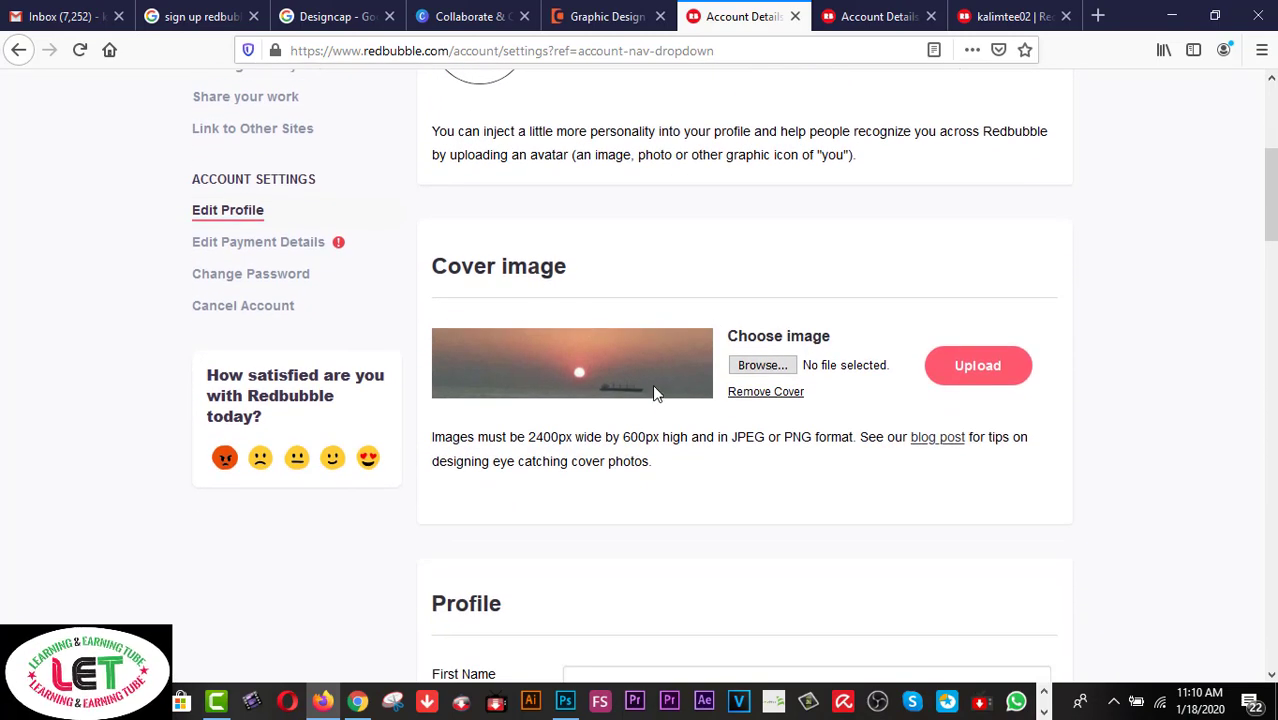
Step: Review the Profile section's first and last name fields, display name options, and the age, location and BubbleMail visibility settings without changing them
scroll(653, 392, down, 2)
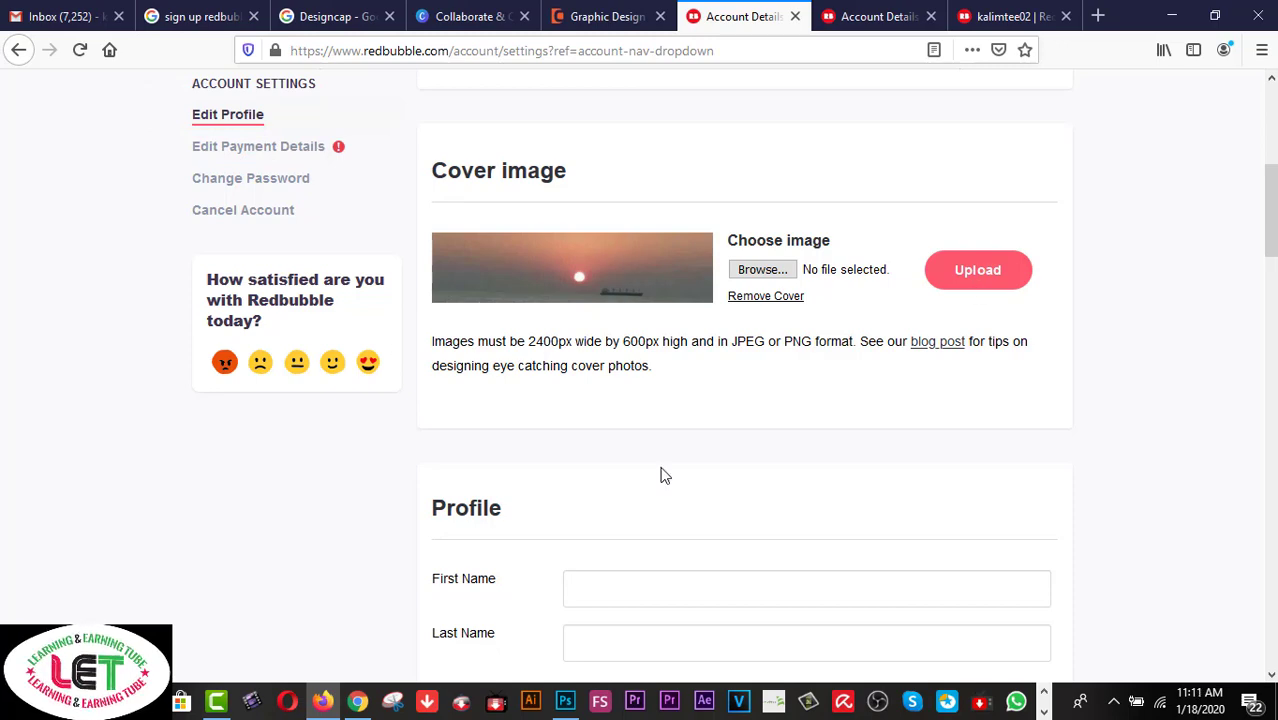
scroll(660, 475, down, 5)
click(631, 305)
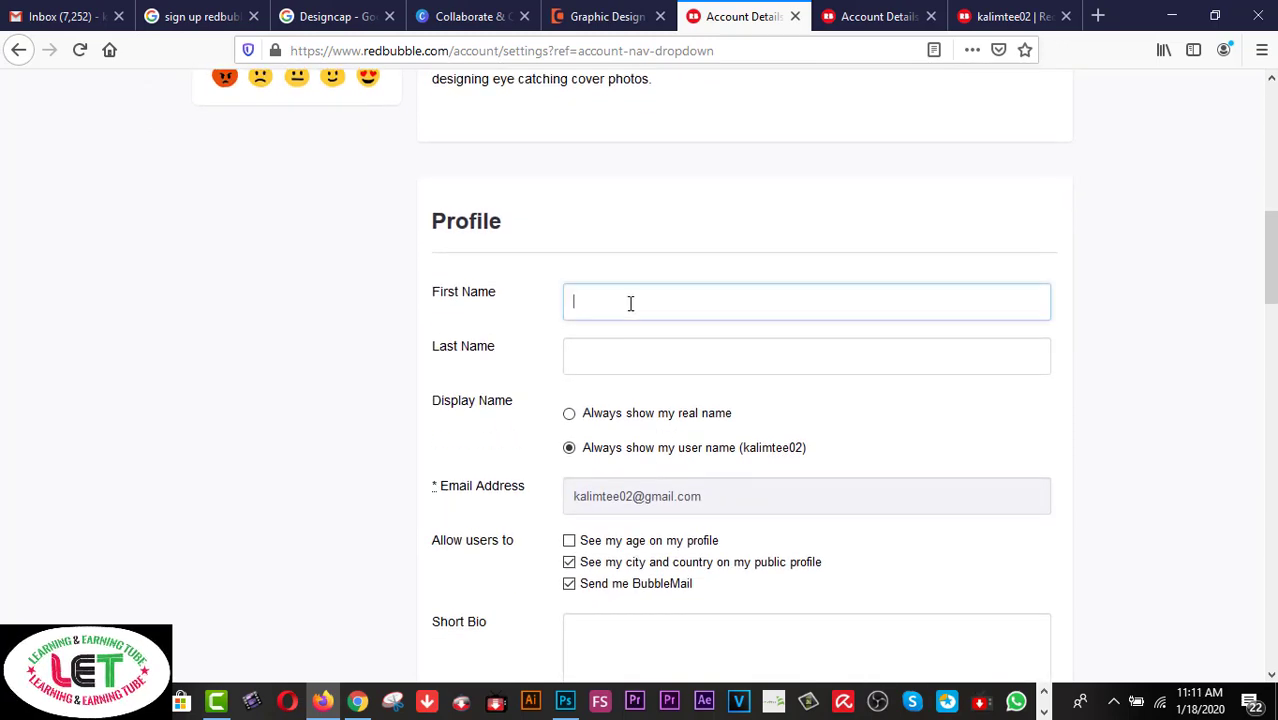
click(619, 355)
scroll(615, 362, down, 2)
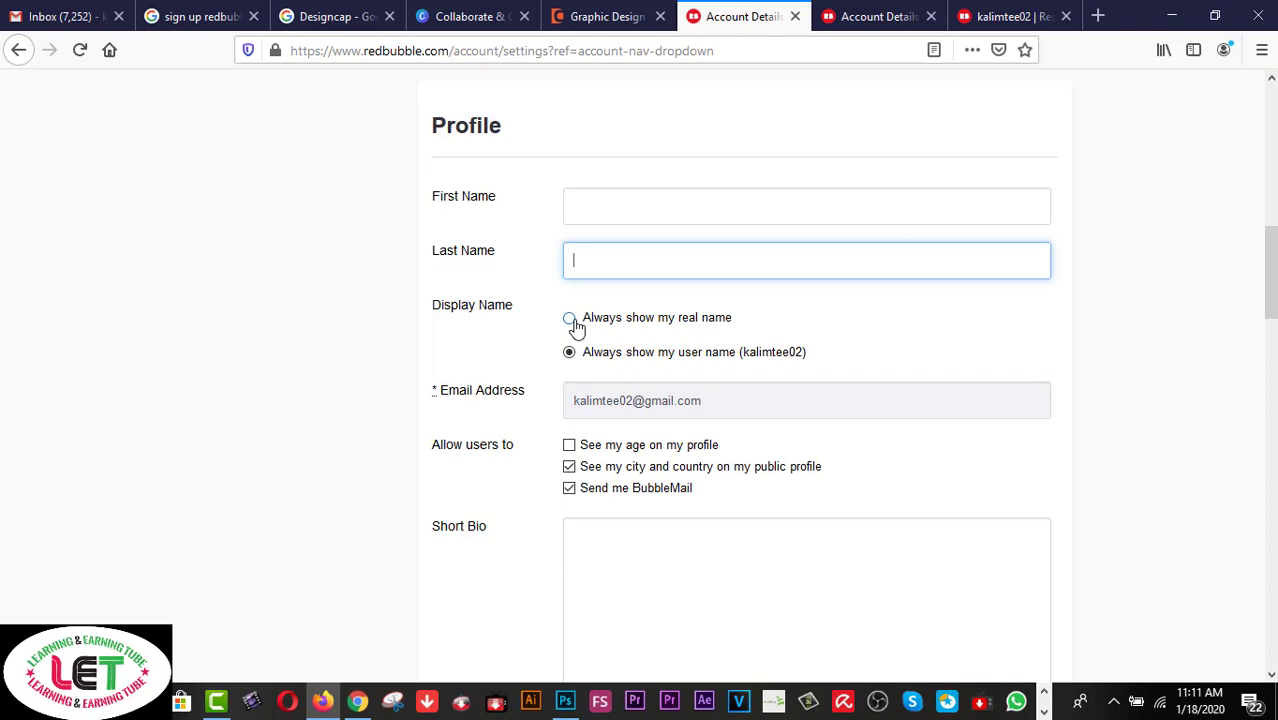
scroll(739, 390, down, 3)
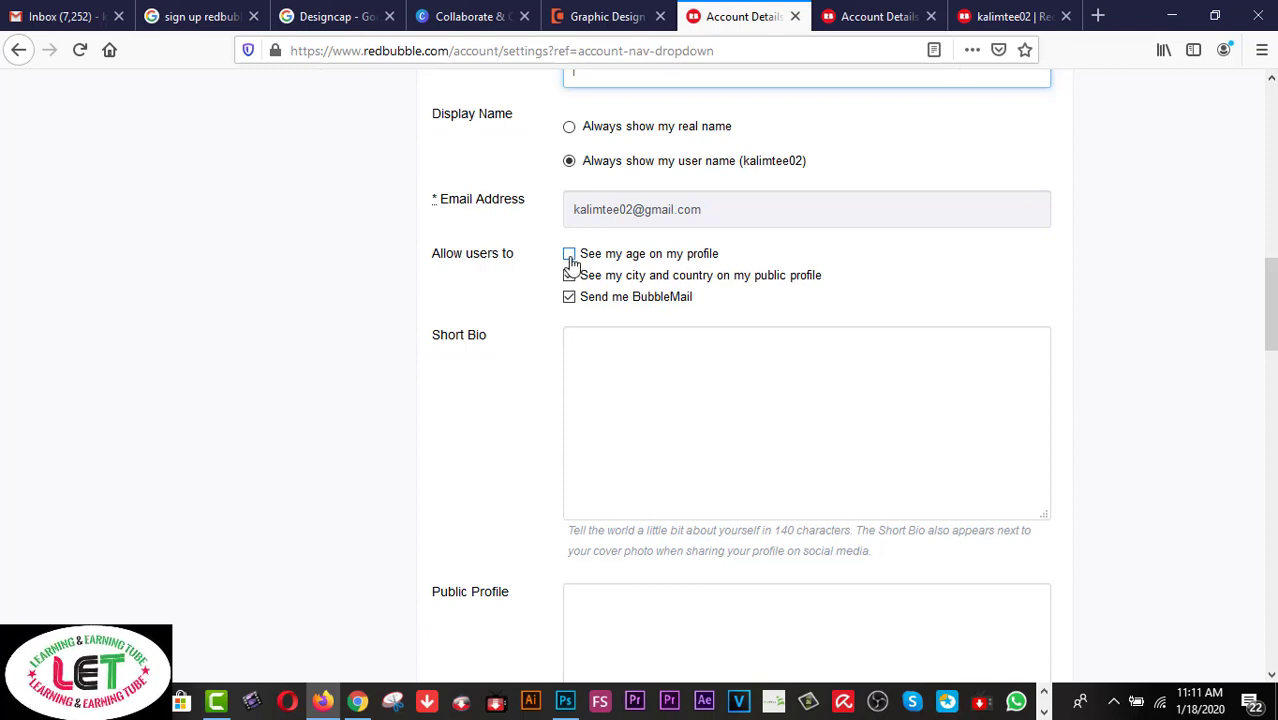
click(569, 257)
click(569, 256)
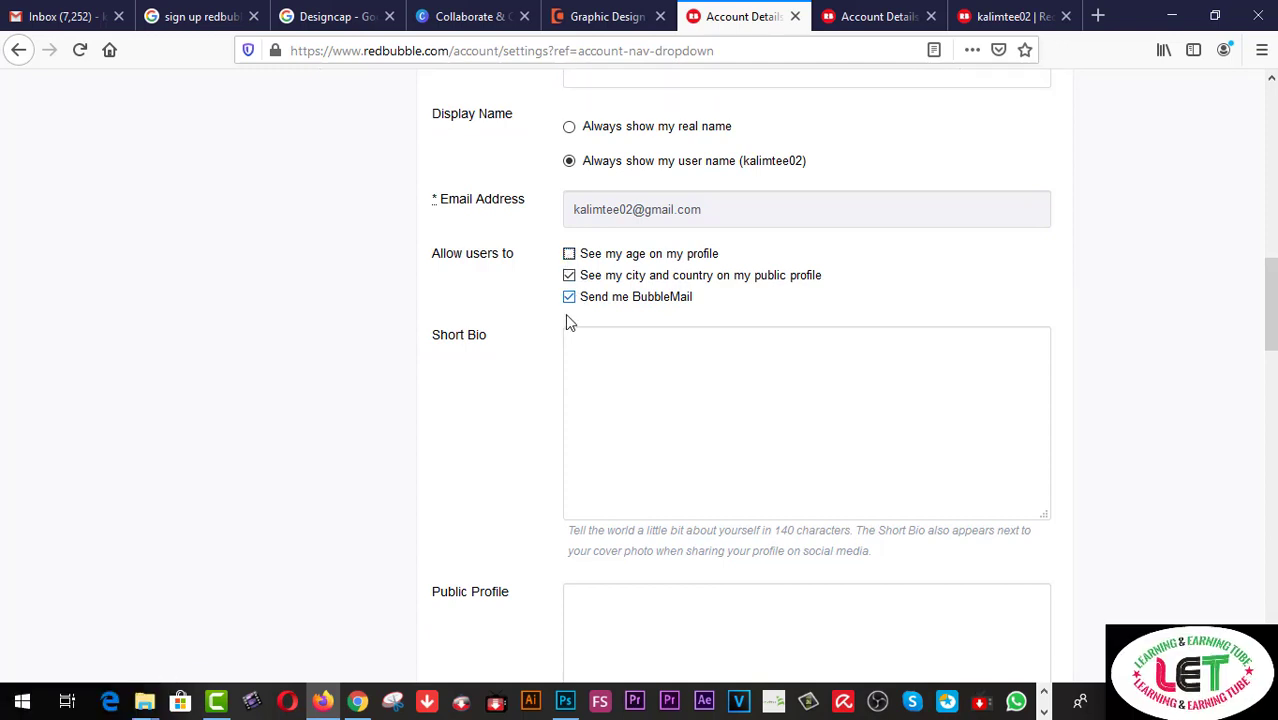
Step: Review the empty Short Bio and Public Profile fields, including the 140-character guidance for the bio
click(588, 357)
scroll(591, 357, down, 1)
scroll(591, 357, down, 3)
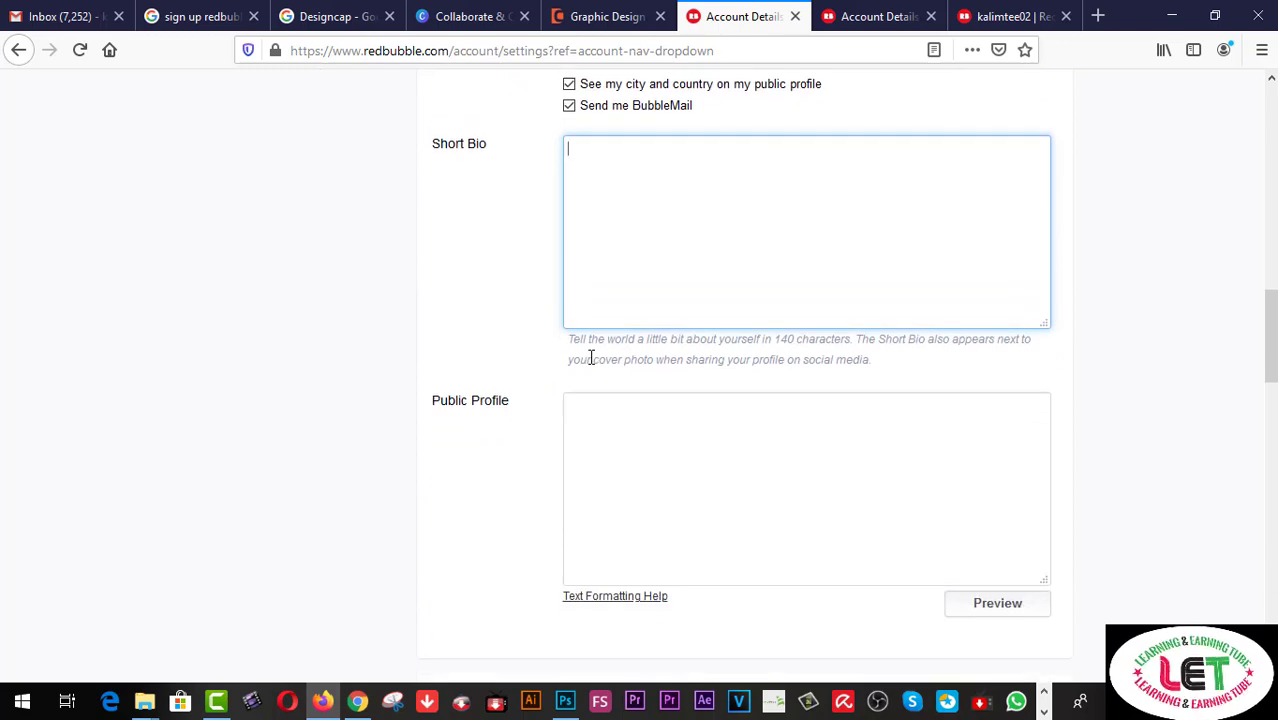
click(608, 442)
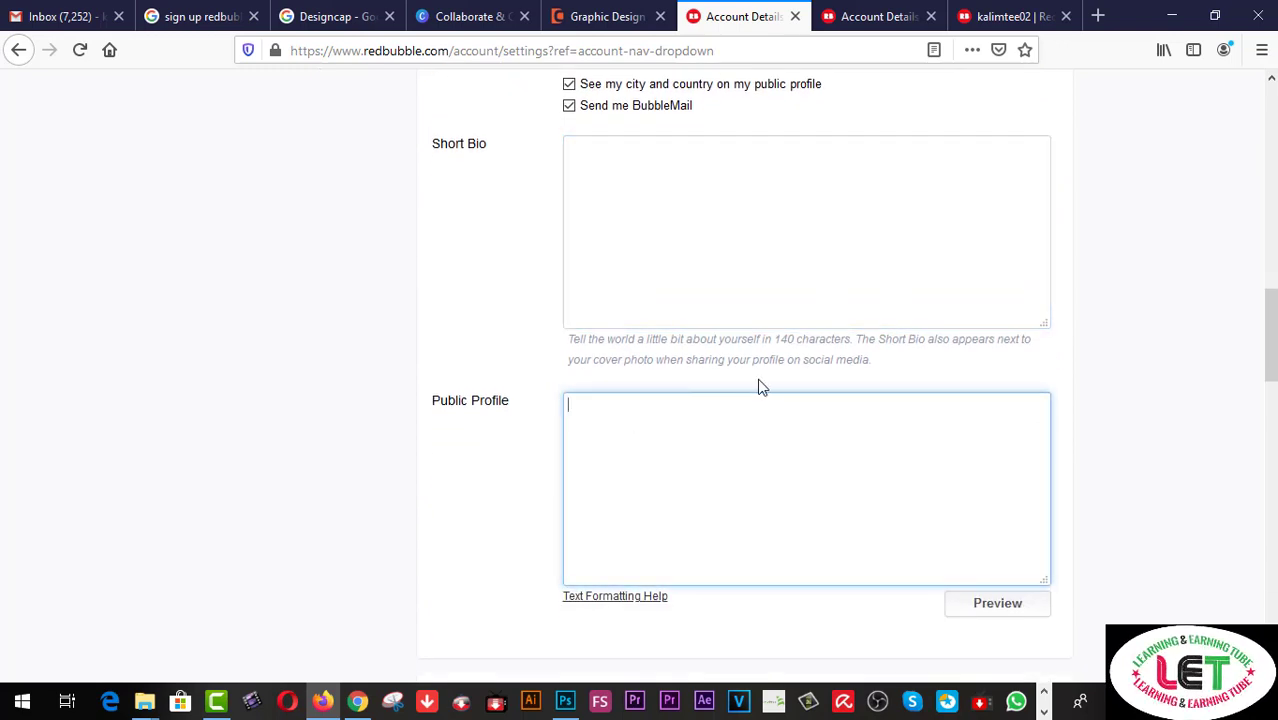
scroll(758, 387, down, 4)
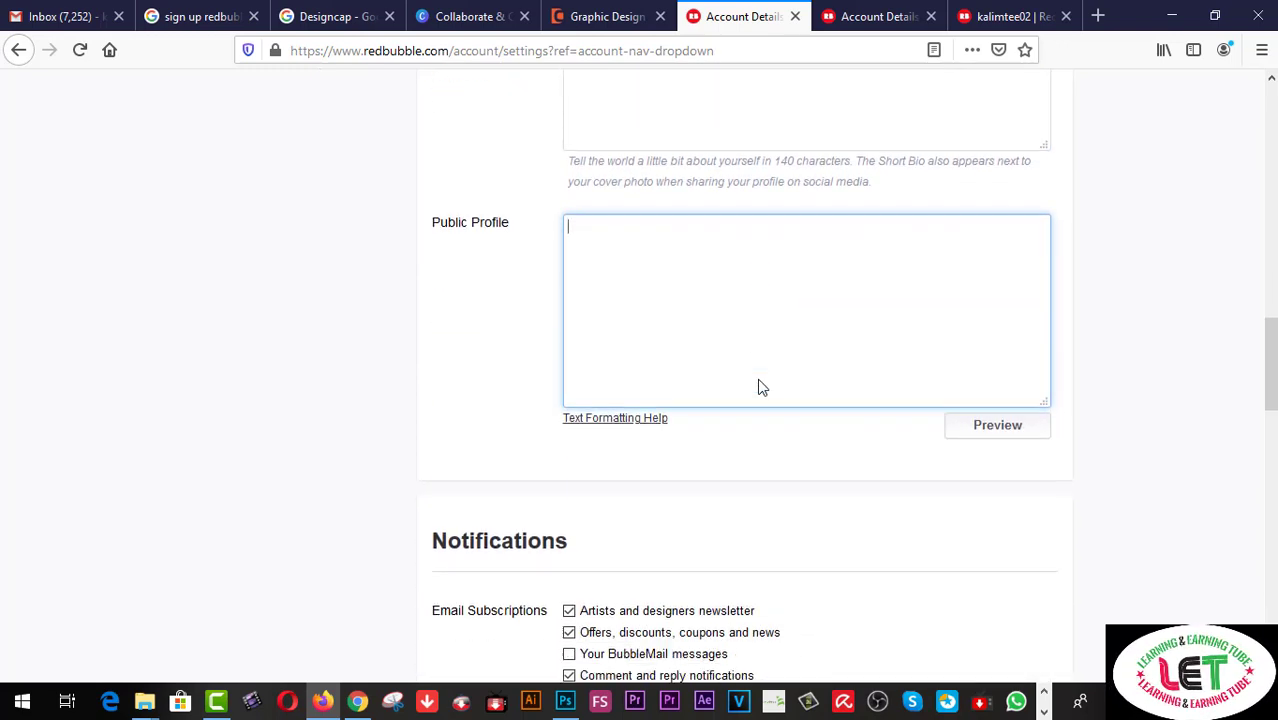
scroll(759, 378, up, 4)
click(716, 237)
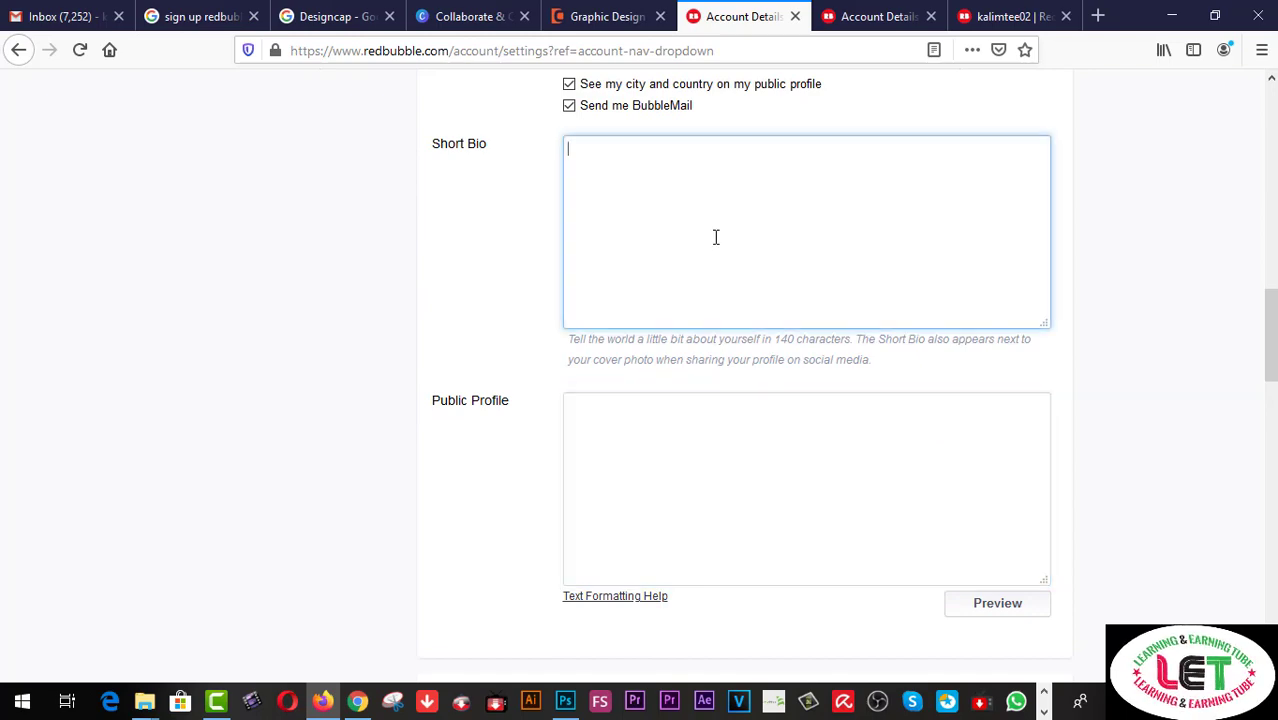
Step: Switch to the other open Account Details page and highlight its completed Short Bio text for reading
click(869, 18)
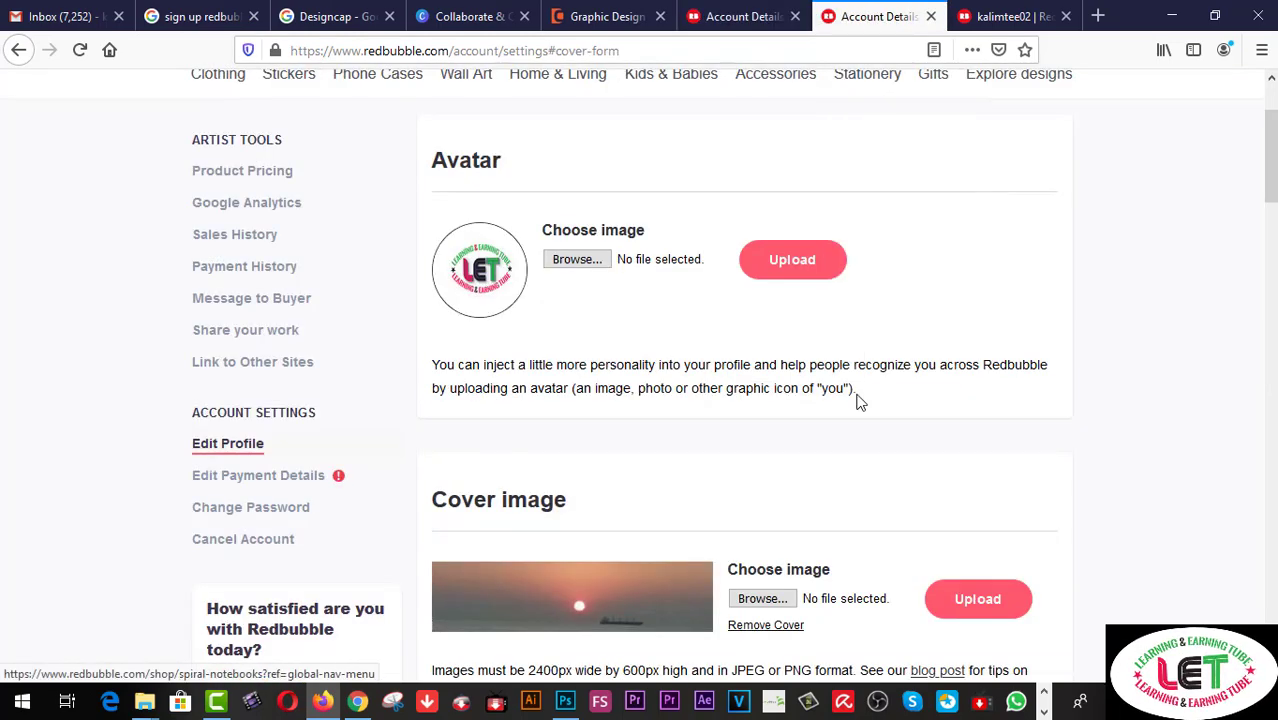
scroll(856, 400, down, 8)
scroll(856, 412, down, 3)
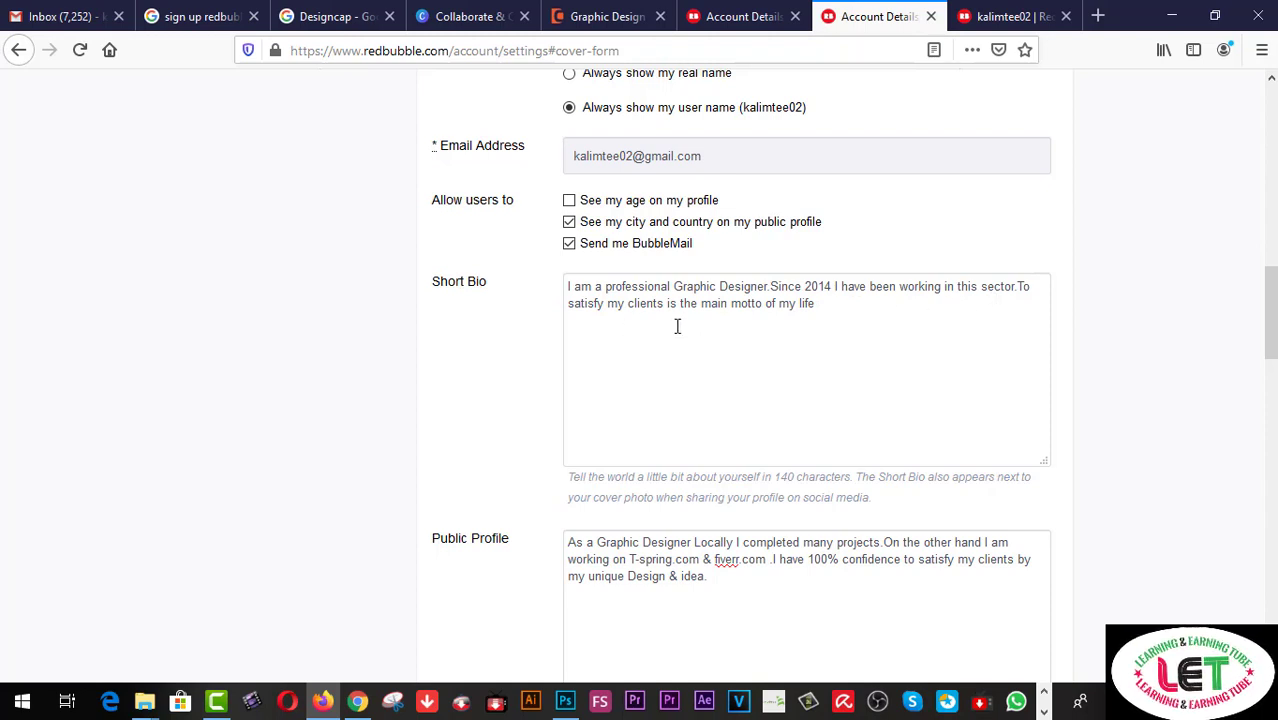
click(824, 308)
drag(826, 308, 566, 287)
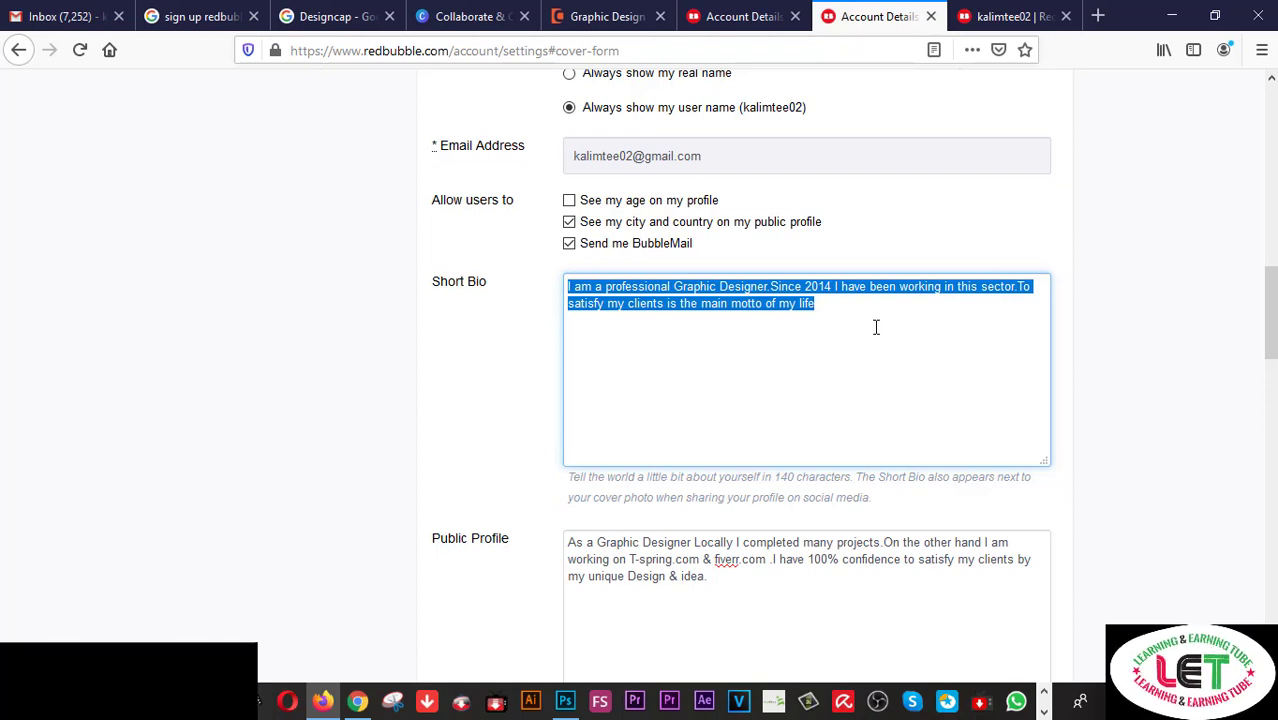
Step: Highlight the completed Public Profile text for reading and examine the email subscription choices under Notifications
scroll(876, 327, down, 2)
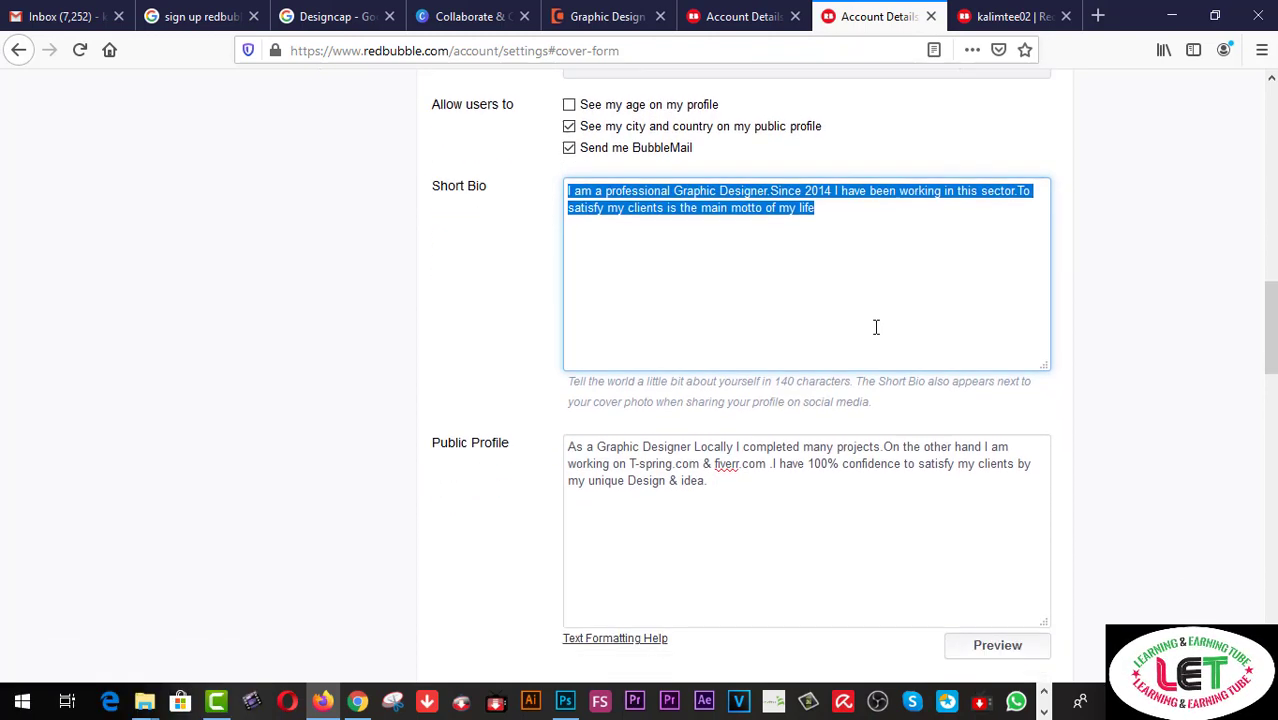
scroll(876, 327, down, 4)
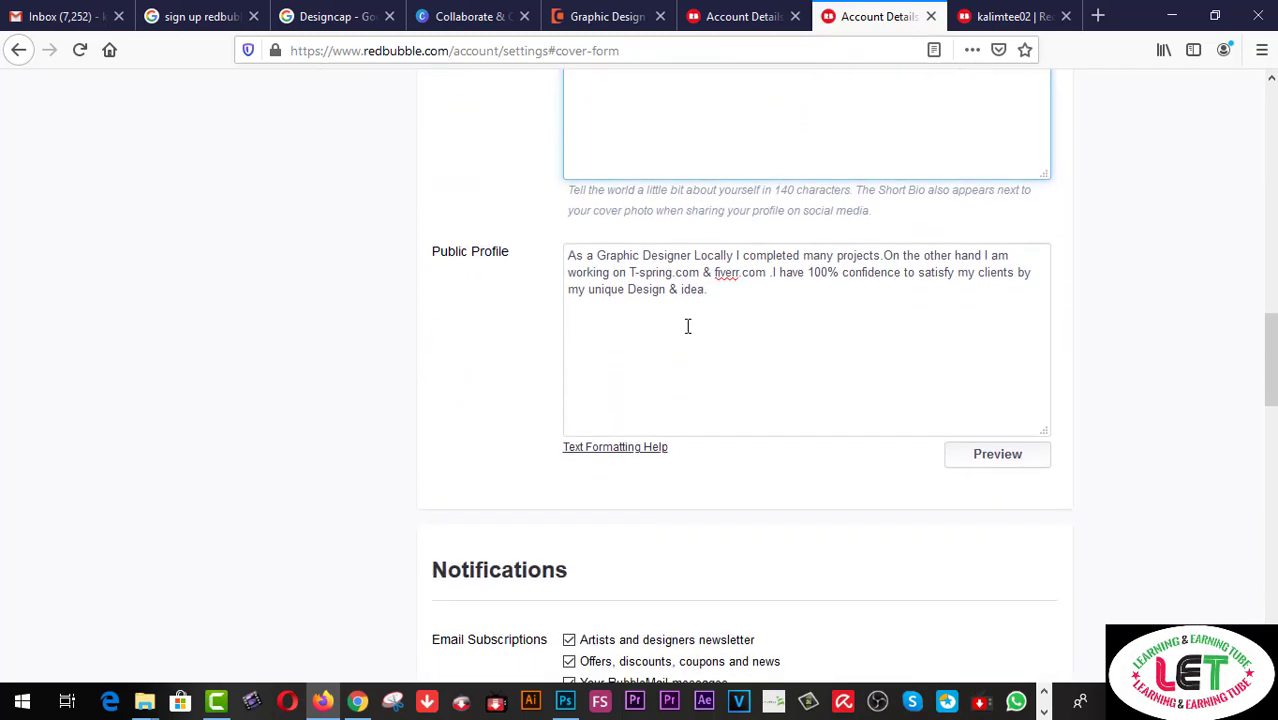
drag(757, 309, 570, 257)
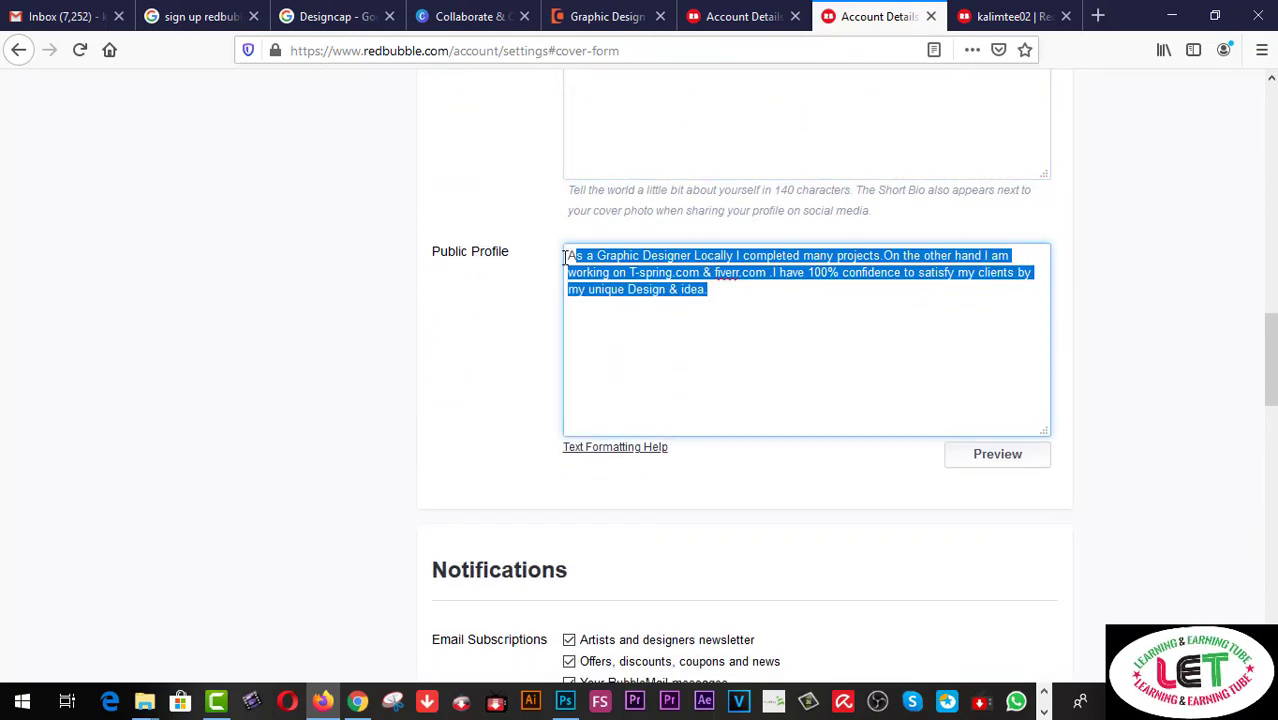
scroll(852, 332, up, 2)
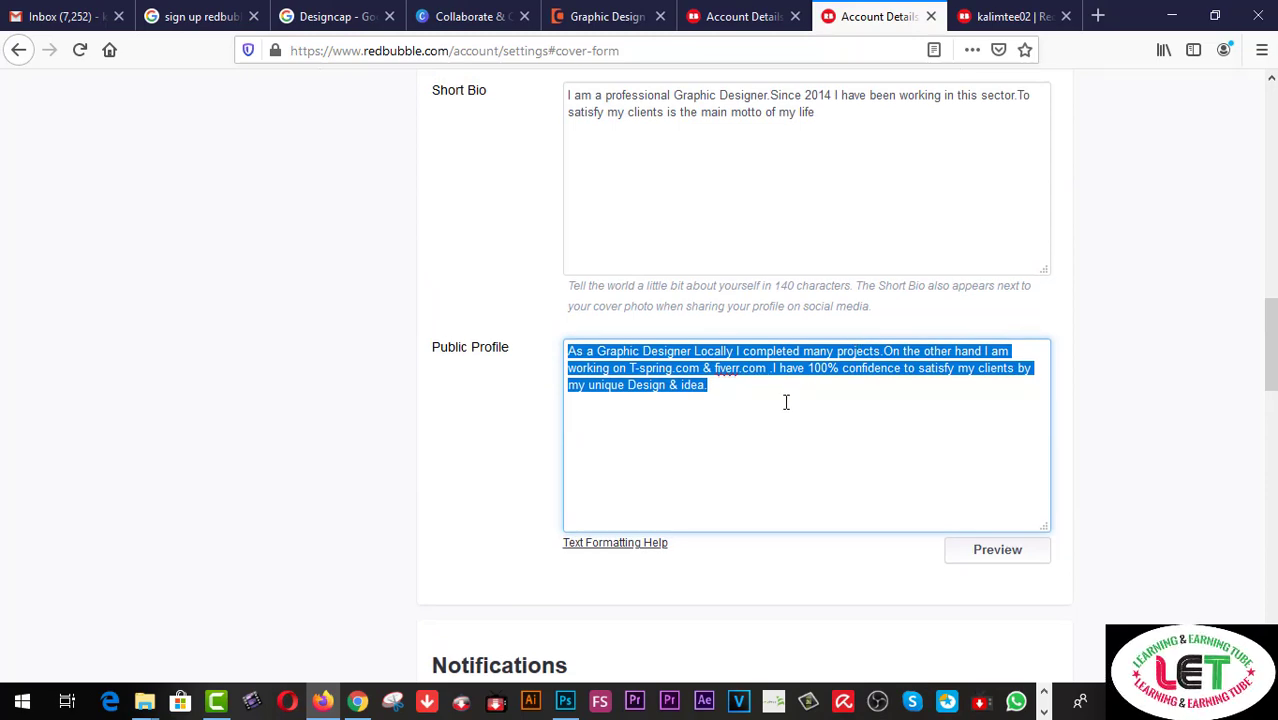
scroll(785, 400, up, 2)
scroll(785, 401, down, 7)
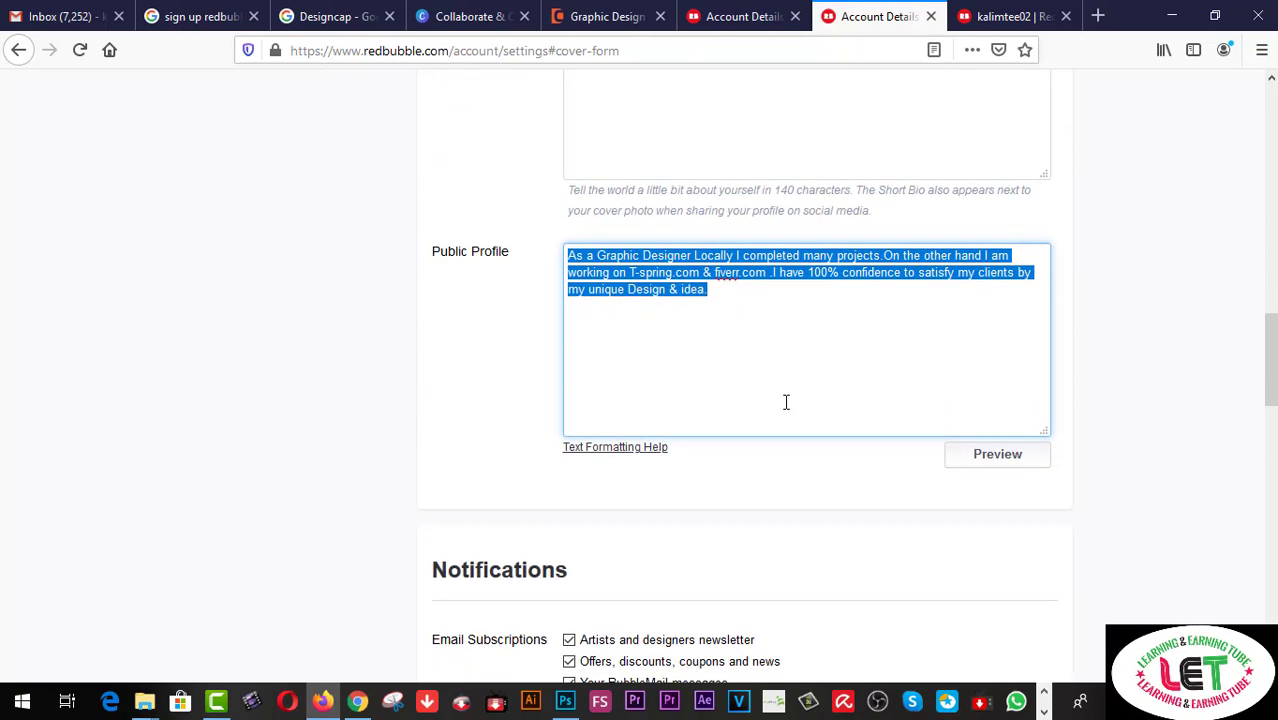
scroll(785, 401, down, 2)
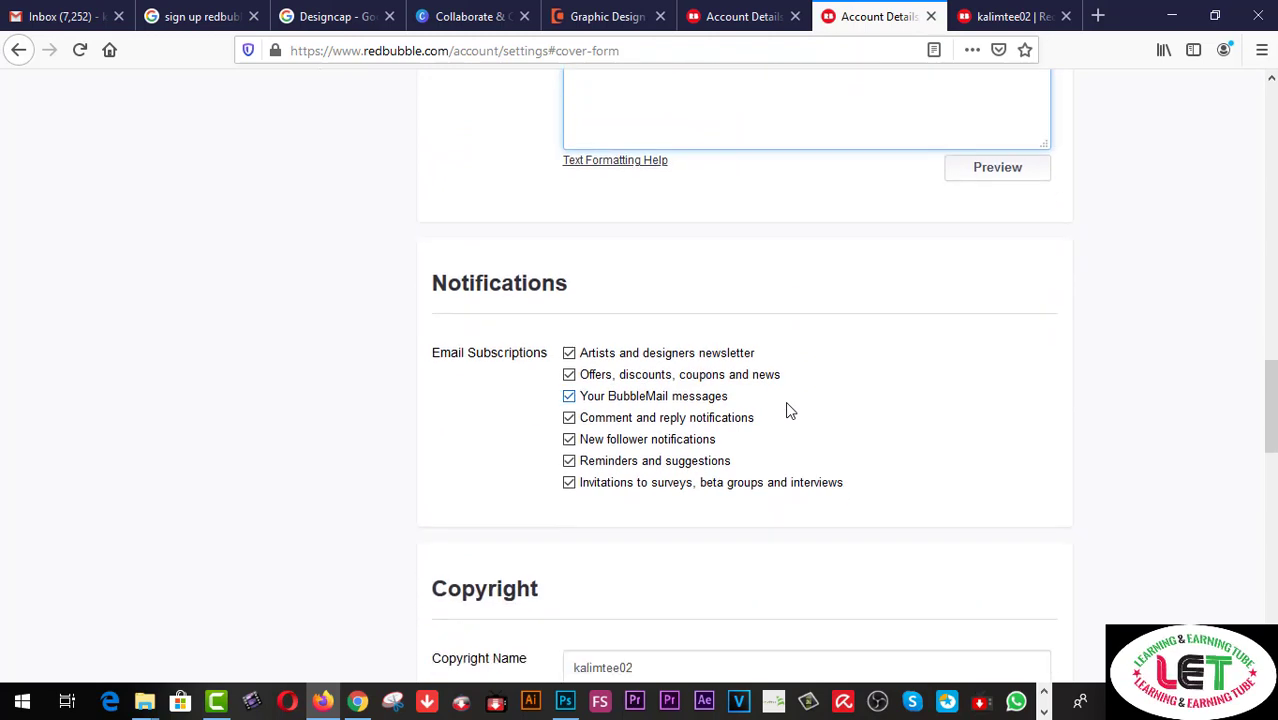
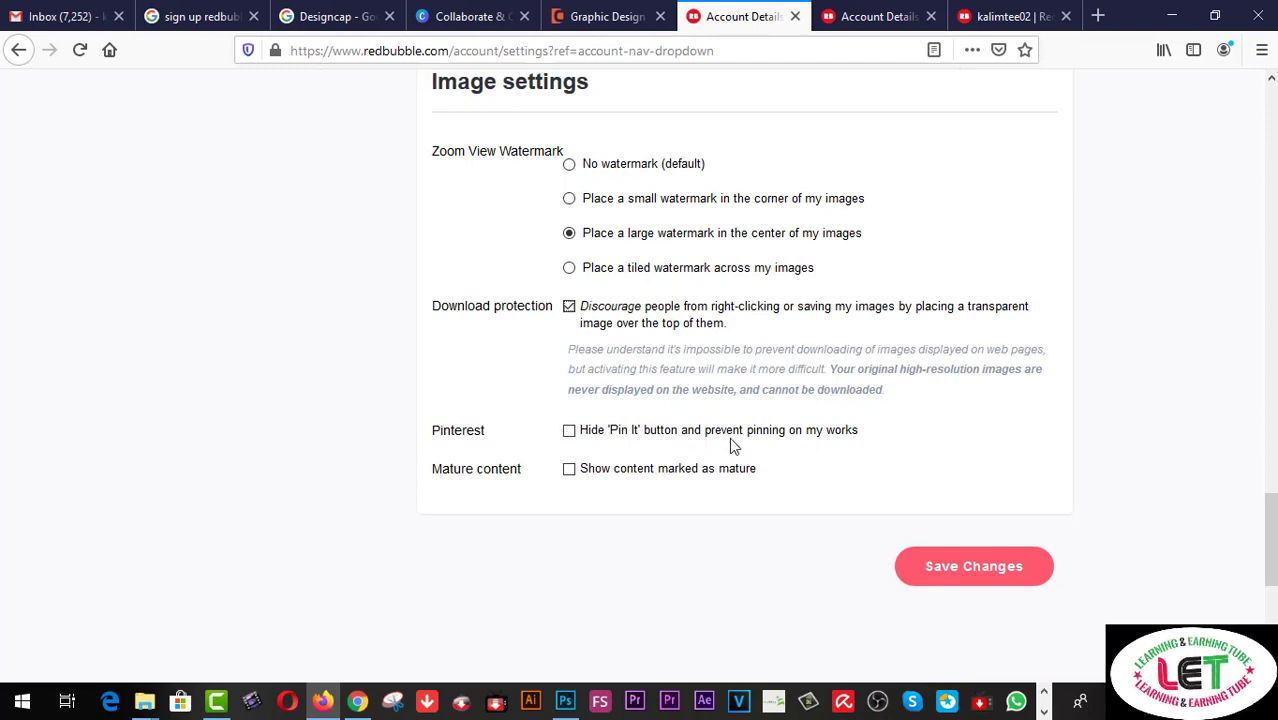
Step: In the Image settings of the page with the empty bio, enable hiding the 'Pin It' button and showing content marked as mature
click(570, 434)
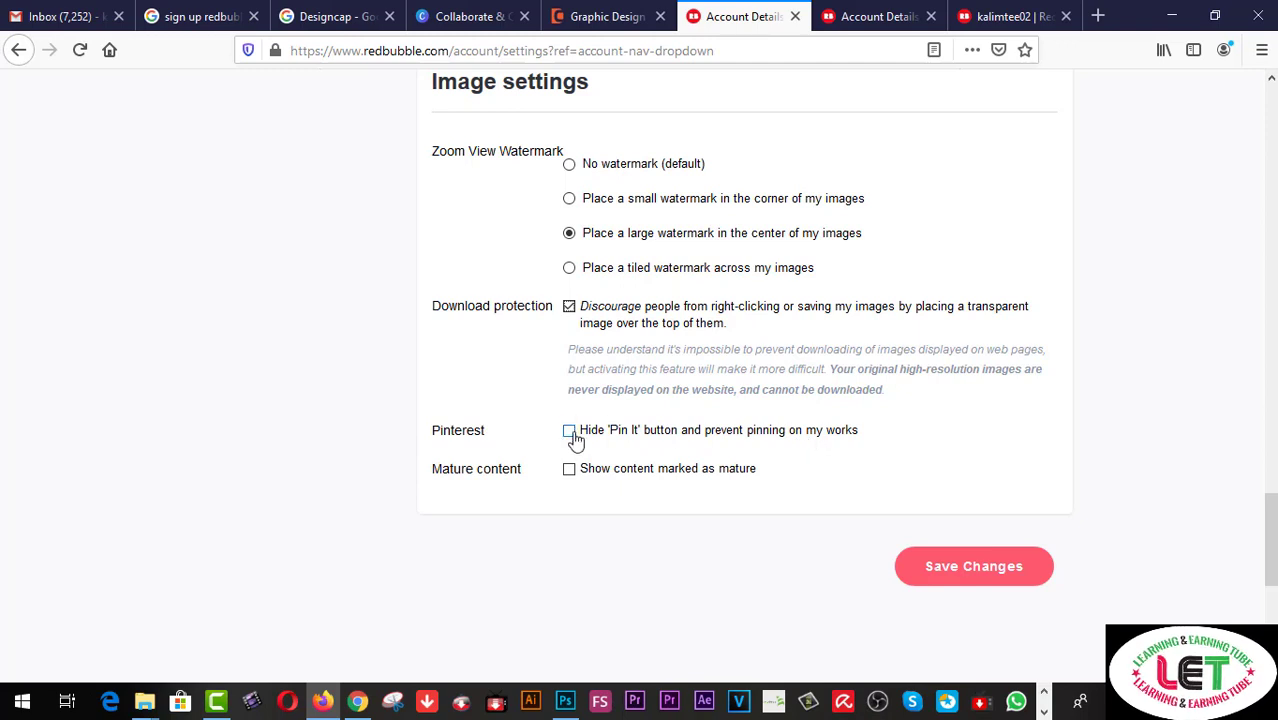
click(569, 472)
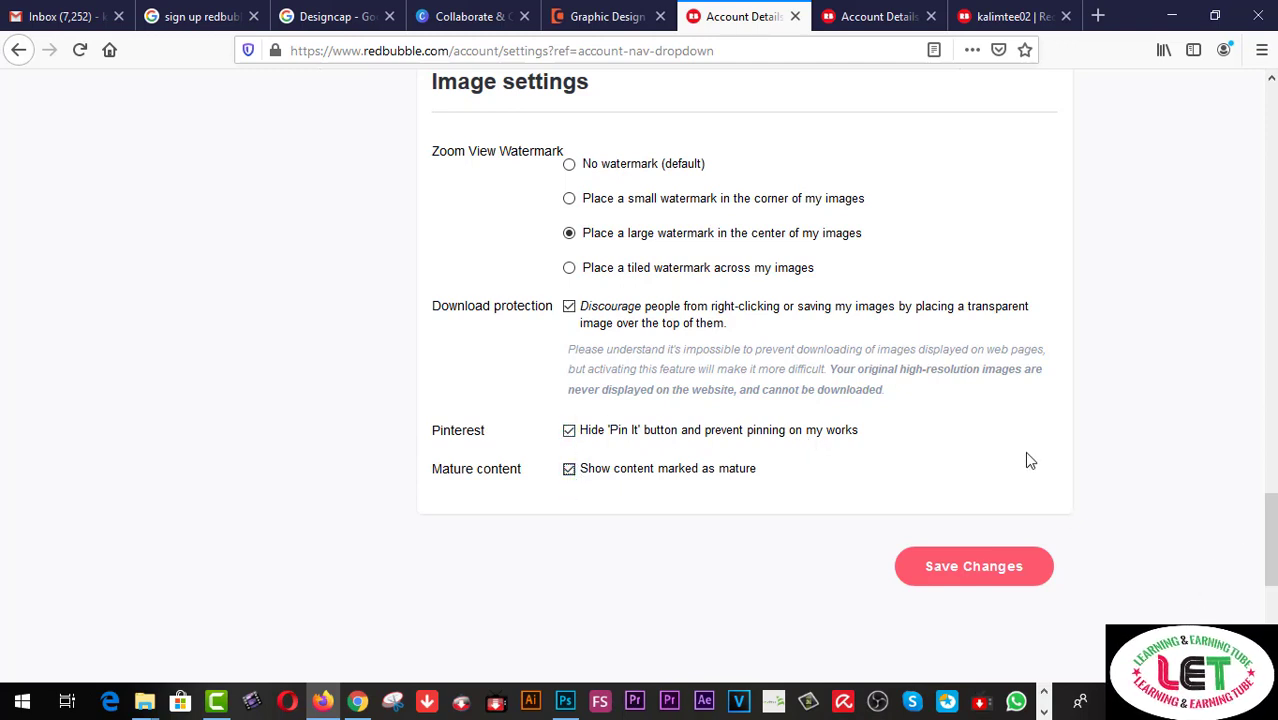
scroll(1027, 451, up, 10)
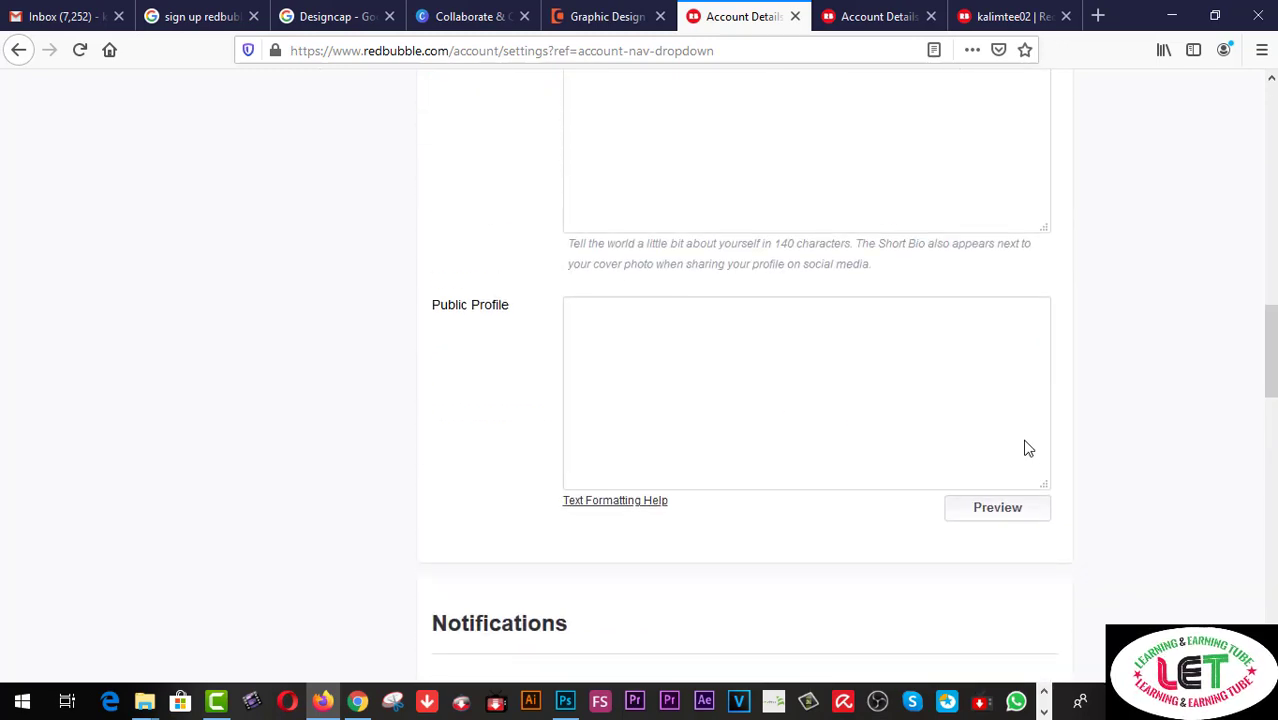
Step: On the Account Details page with the completed bio, enable hiding the 'Pin It' button to prevent pinning, and save the changes
click(890, 16)
scroll(796, 335, down, 3)
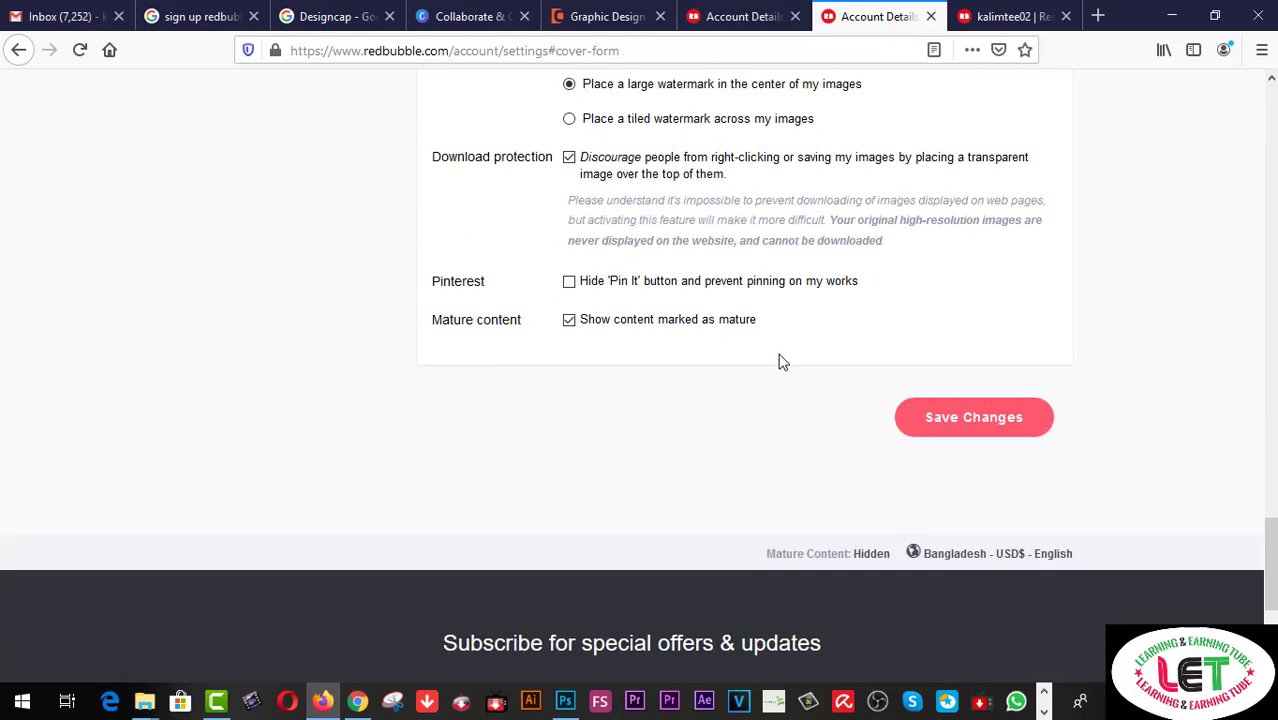
click(569, 282)
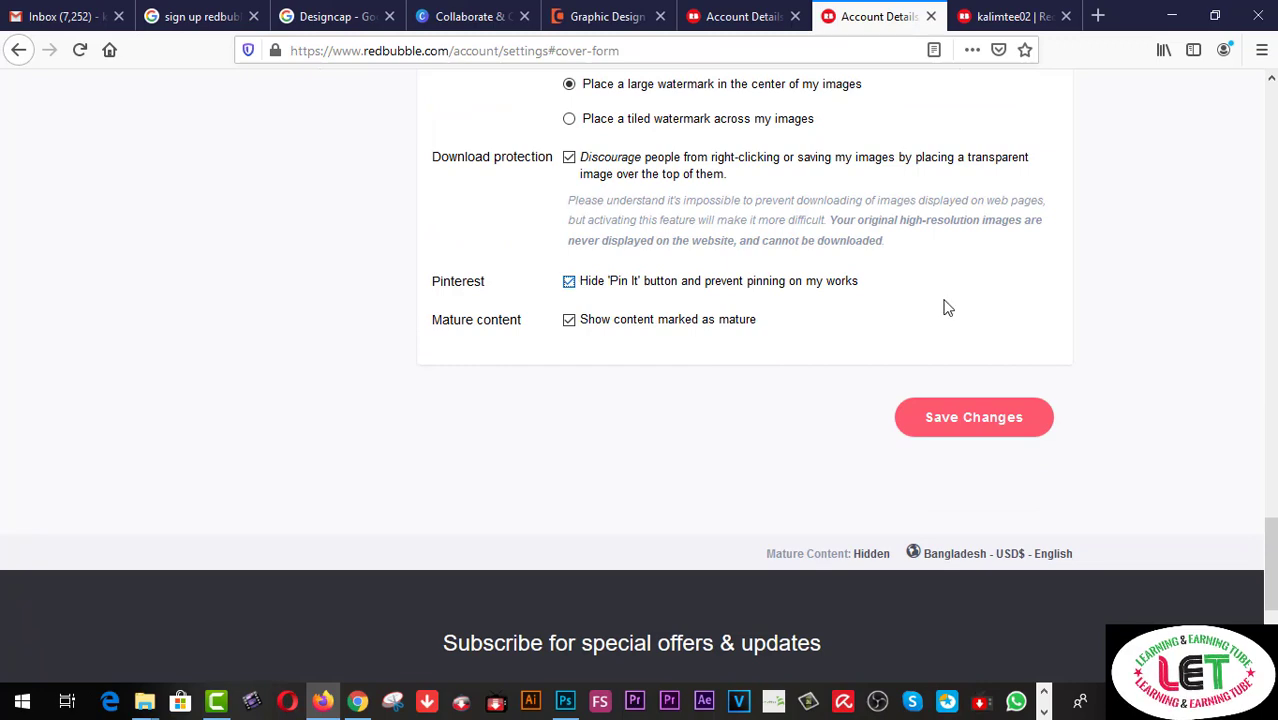
click(1006, 426)
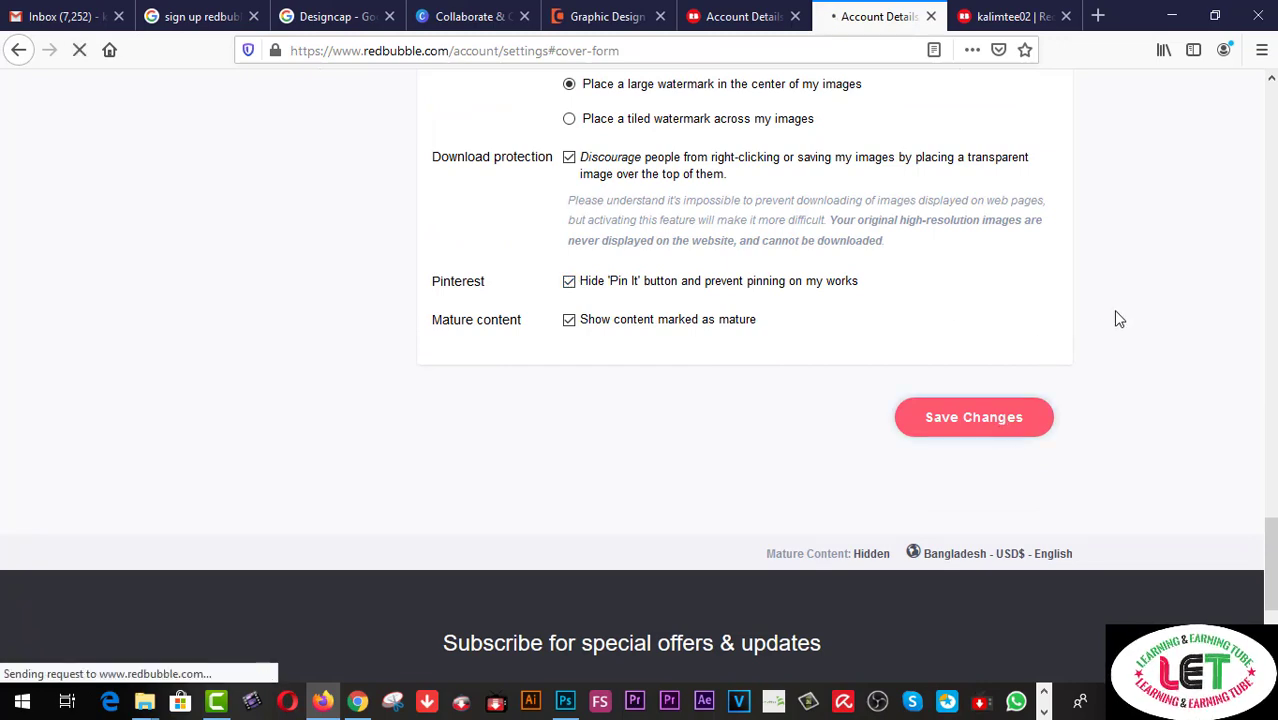
scroll(1114, 314, up, 1)
scroll(1119, 318, up, 5)
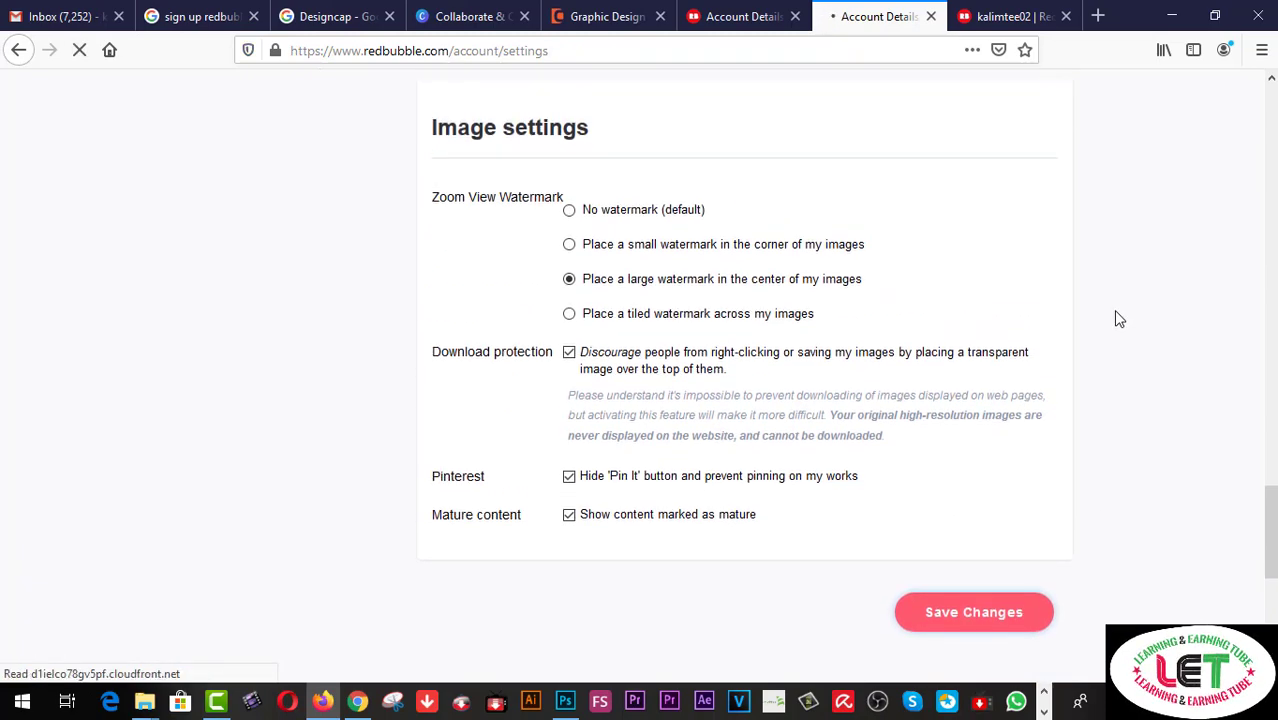
Step: Close the duplicate Account Details page with the empty bio, and save the completed profile settings once more
click(795, 16)
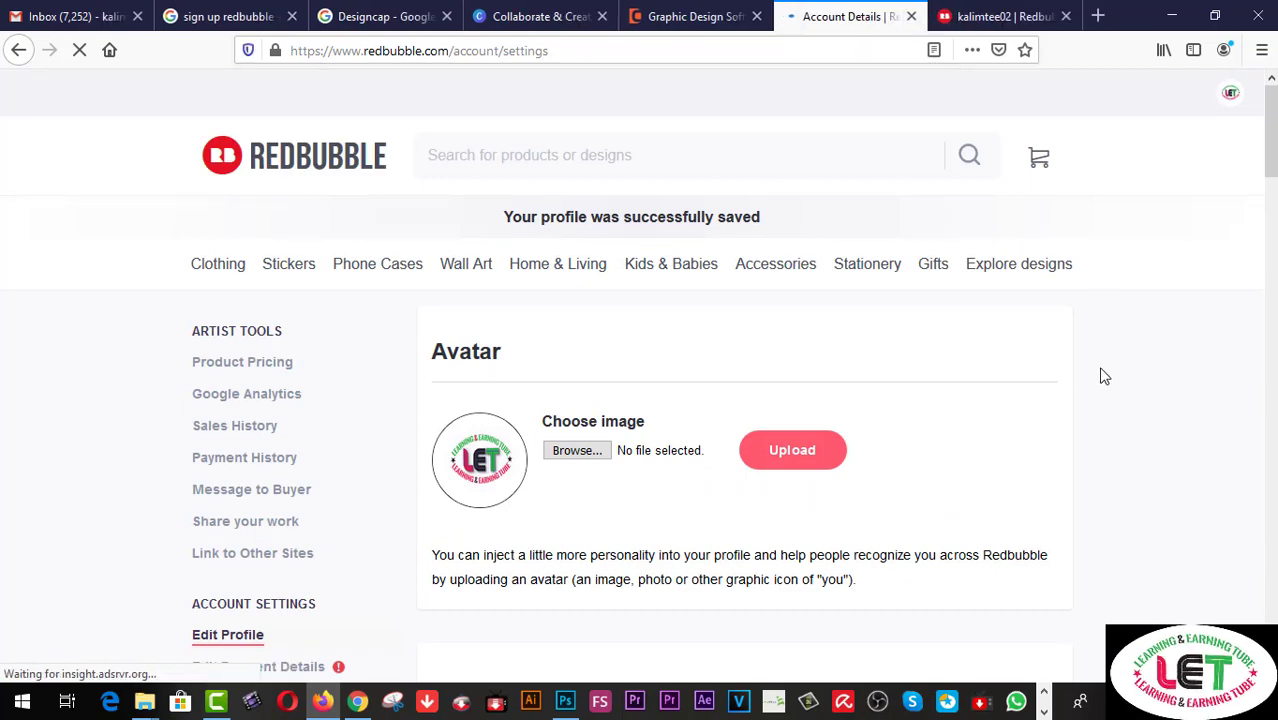
scroll(1110, 370, down, 2)
scroll(1112, 371, down, 1)
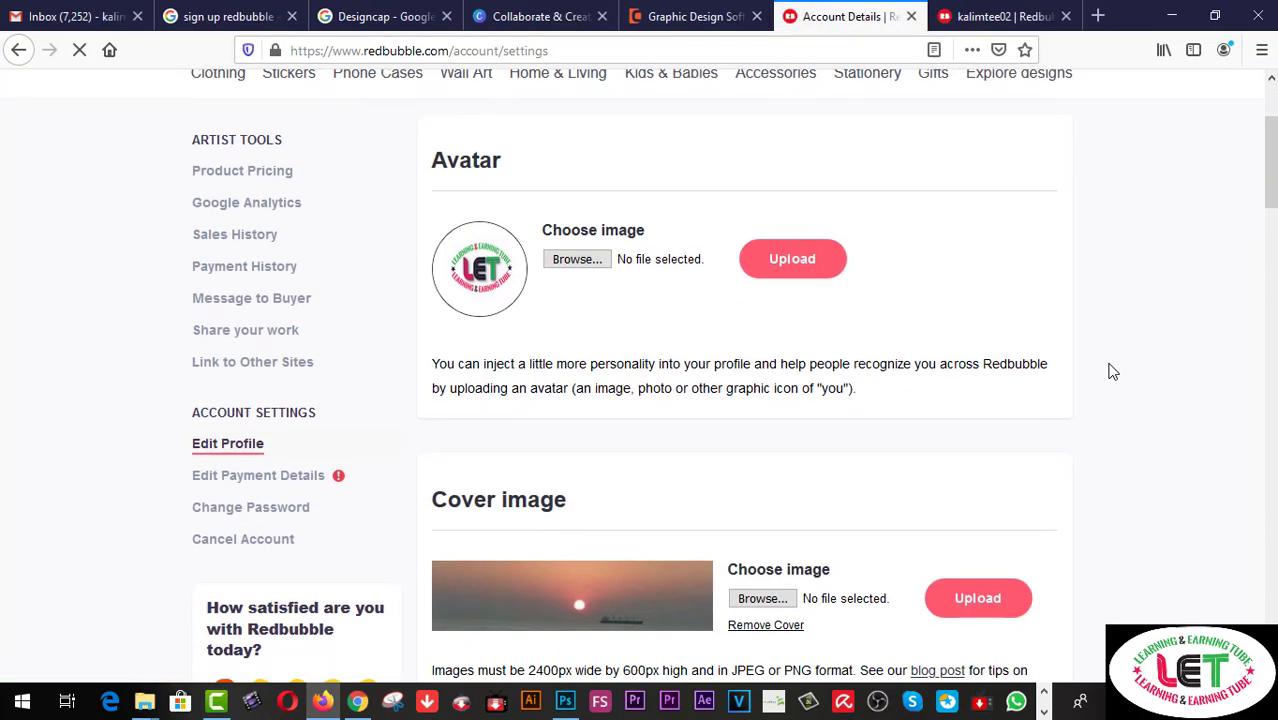
scroll(1110, 371, down, 10)
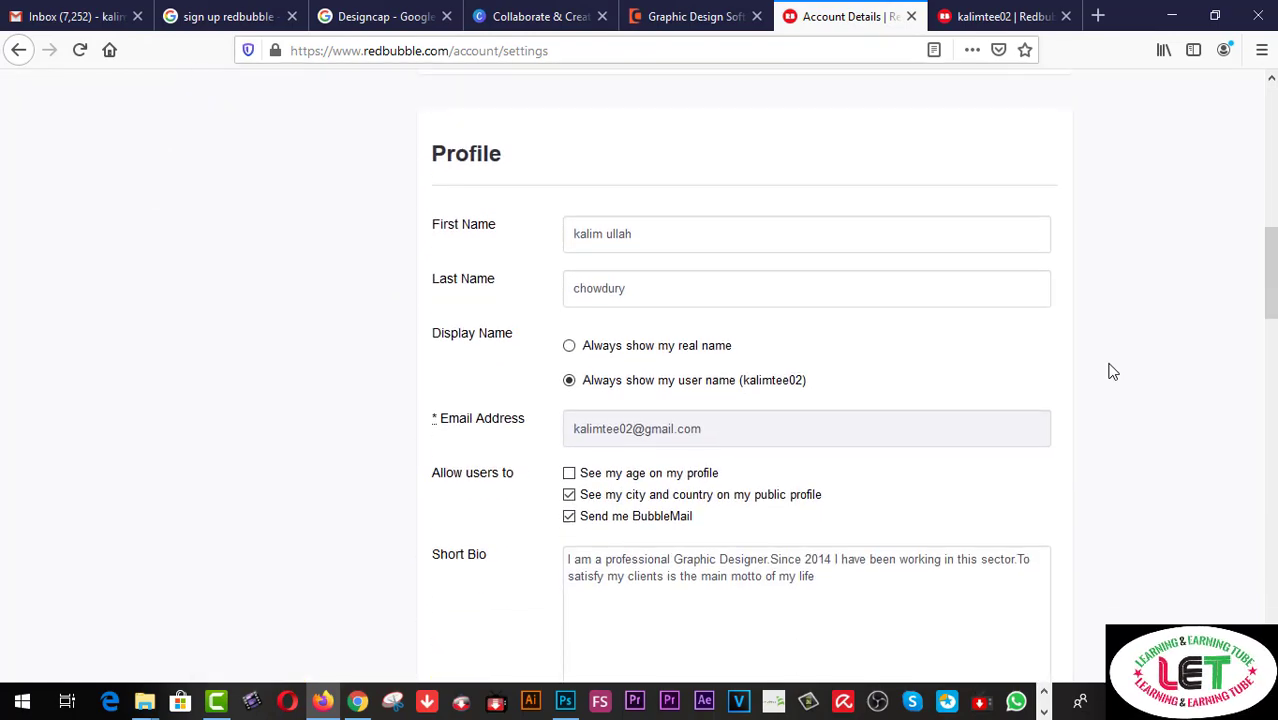
scroll(1112, 372, down, 10)
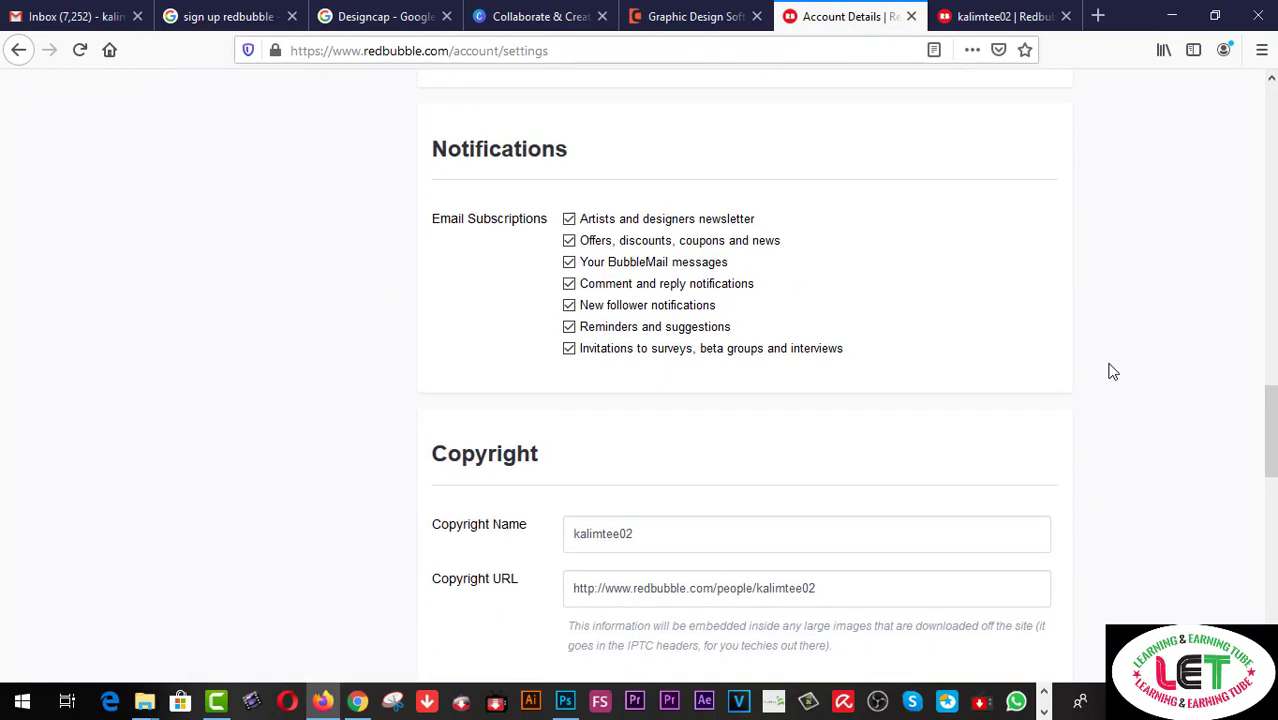
scroll(1112, 372, down, 5)
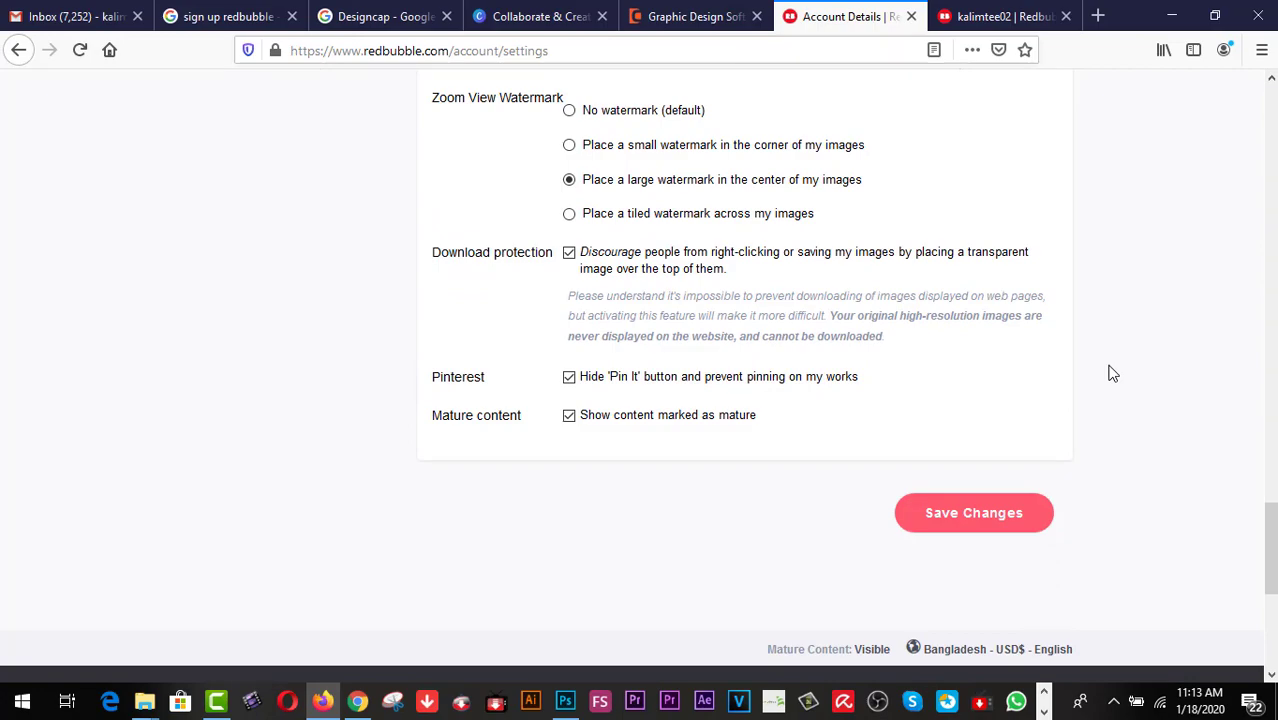
click(988, 520)
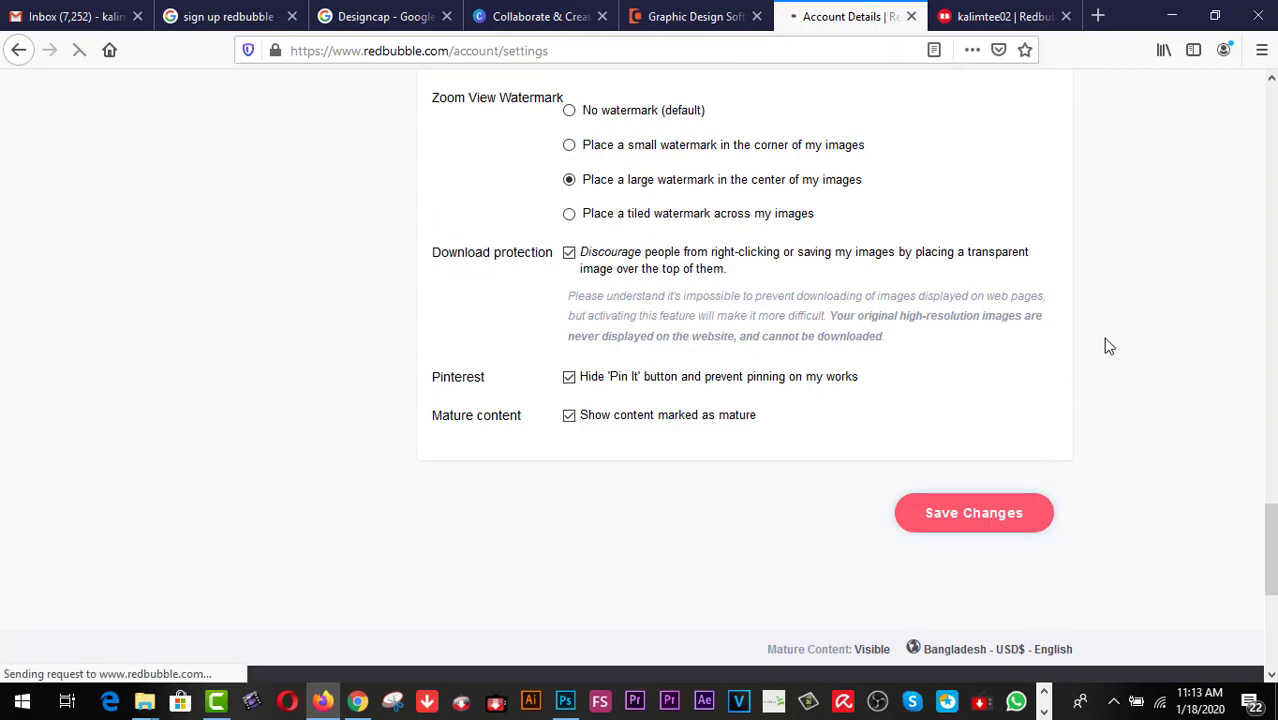
Step: Open the Add Your First Work page in a new browser tab and switch to it
scroll(1100, 335, up, 15)
scroll(1100, 338, up, 15)
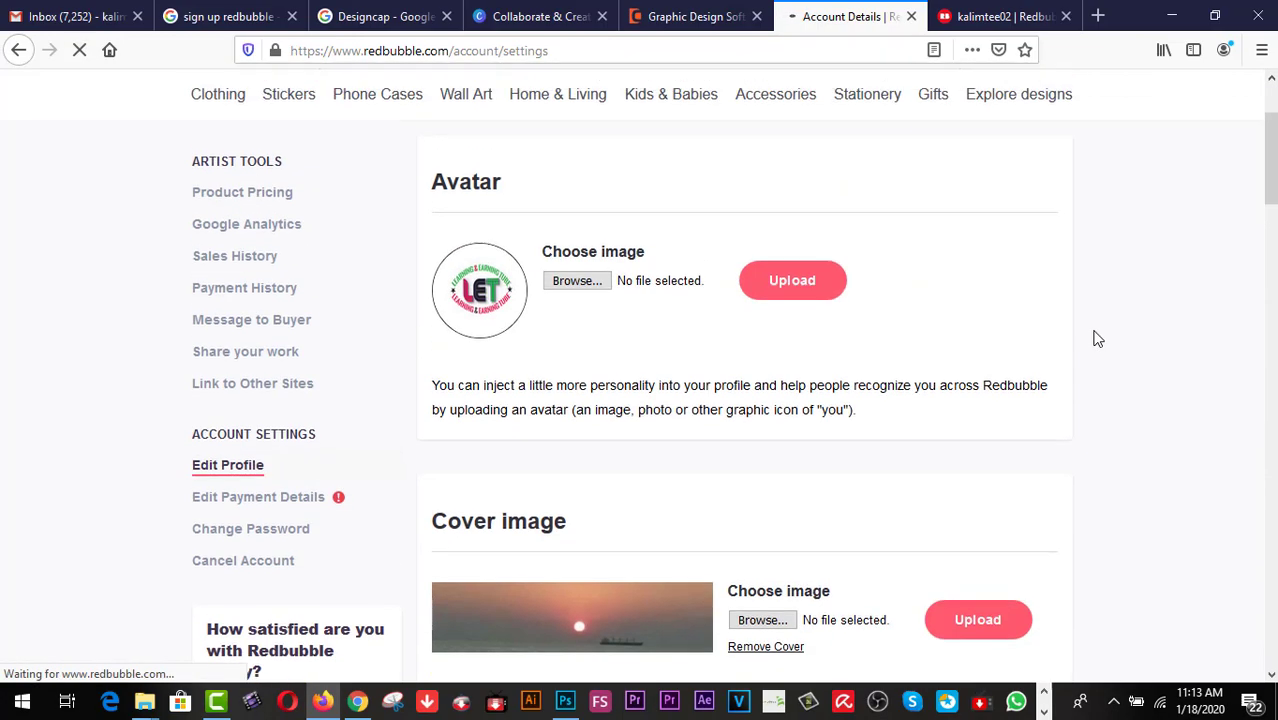
mouse_move(1230, 100)
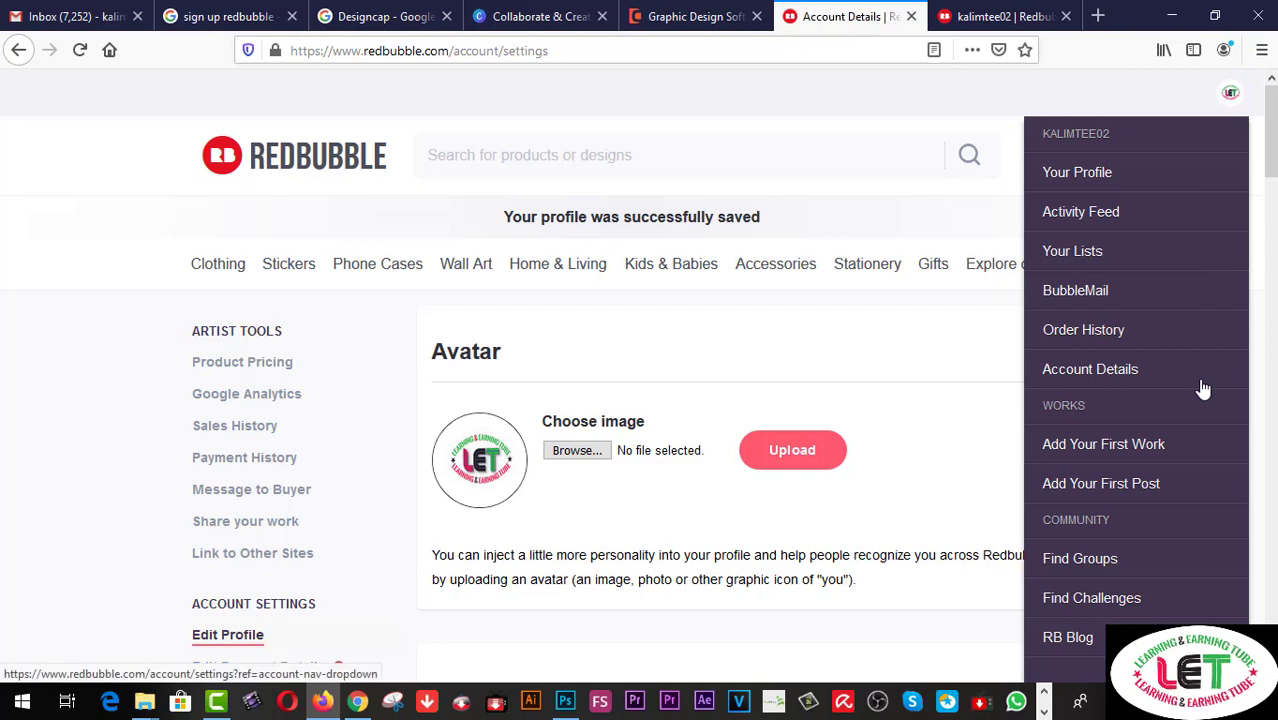
right_click(1093, 452)
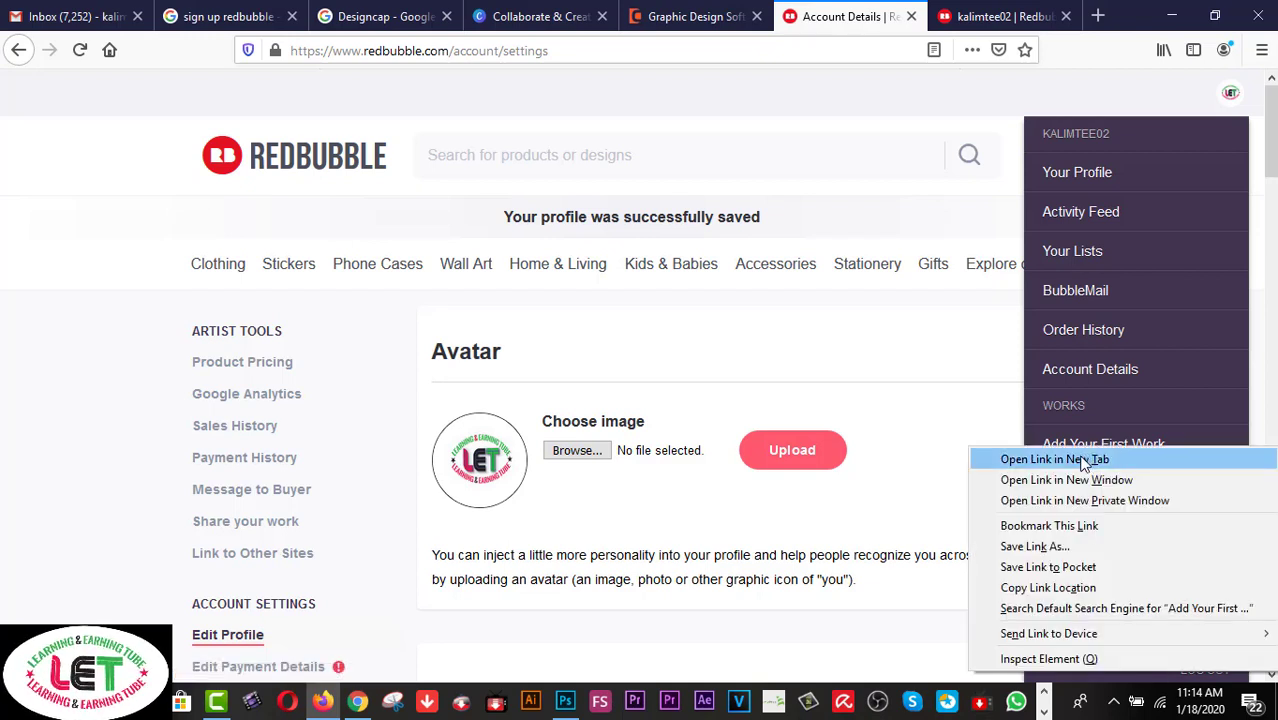
click(1082, 456)
click(860, 20)
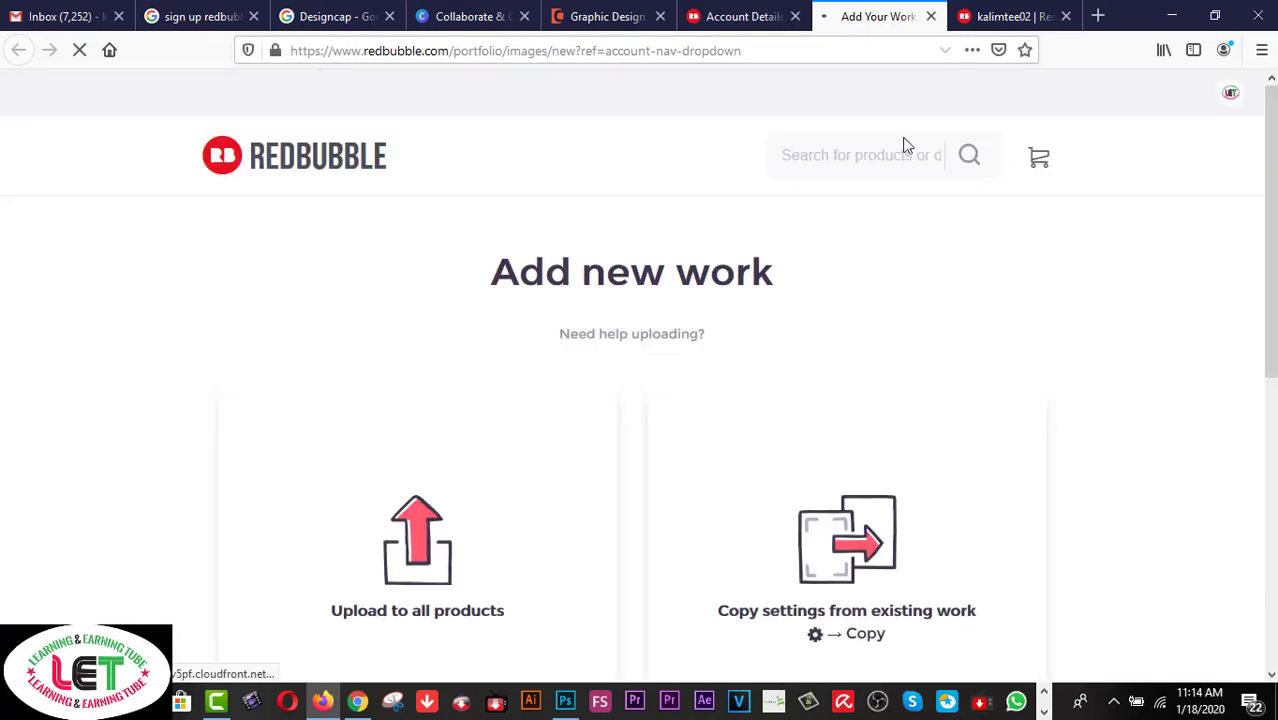
Step: Open the image file picker for uploading to all products, and cancel it without choosing a file
scroll(1104, 330, down, 2)
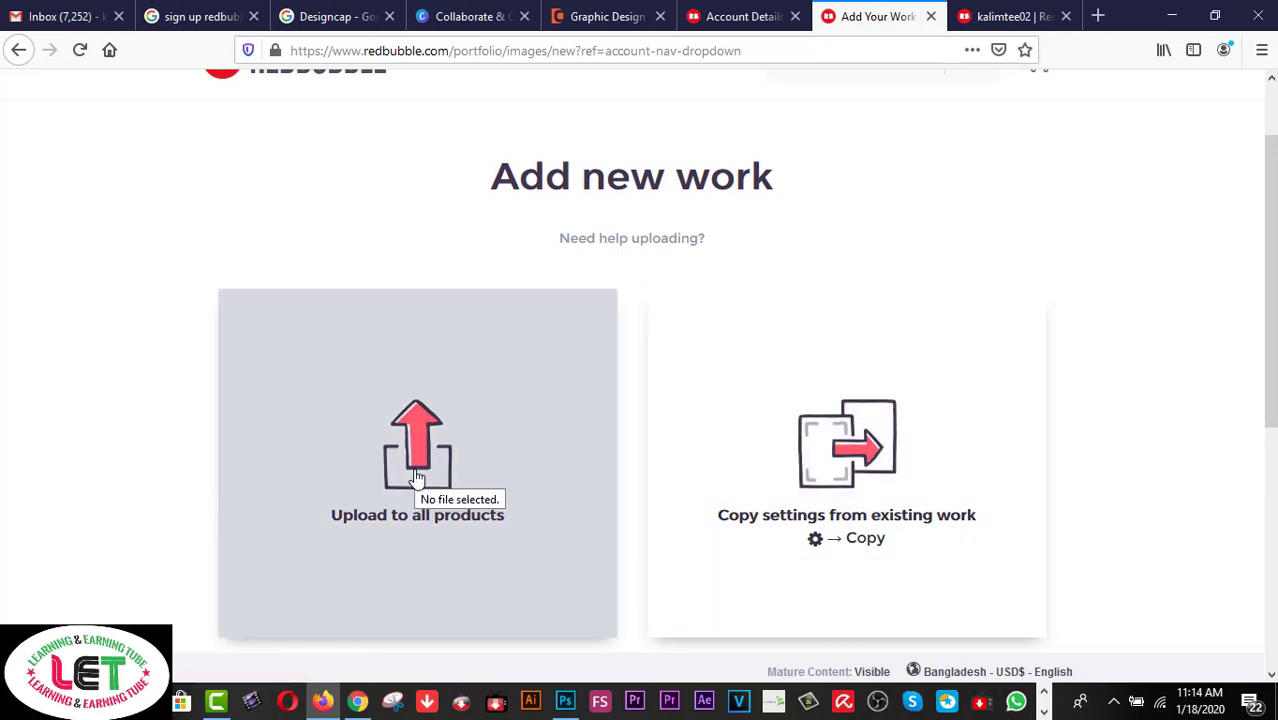
click(417, 478)
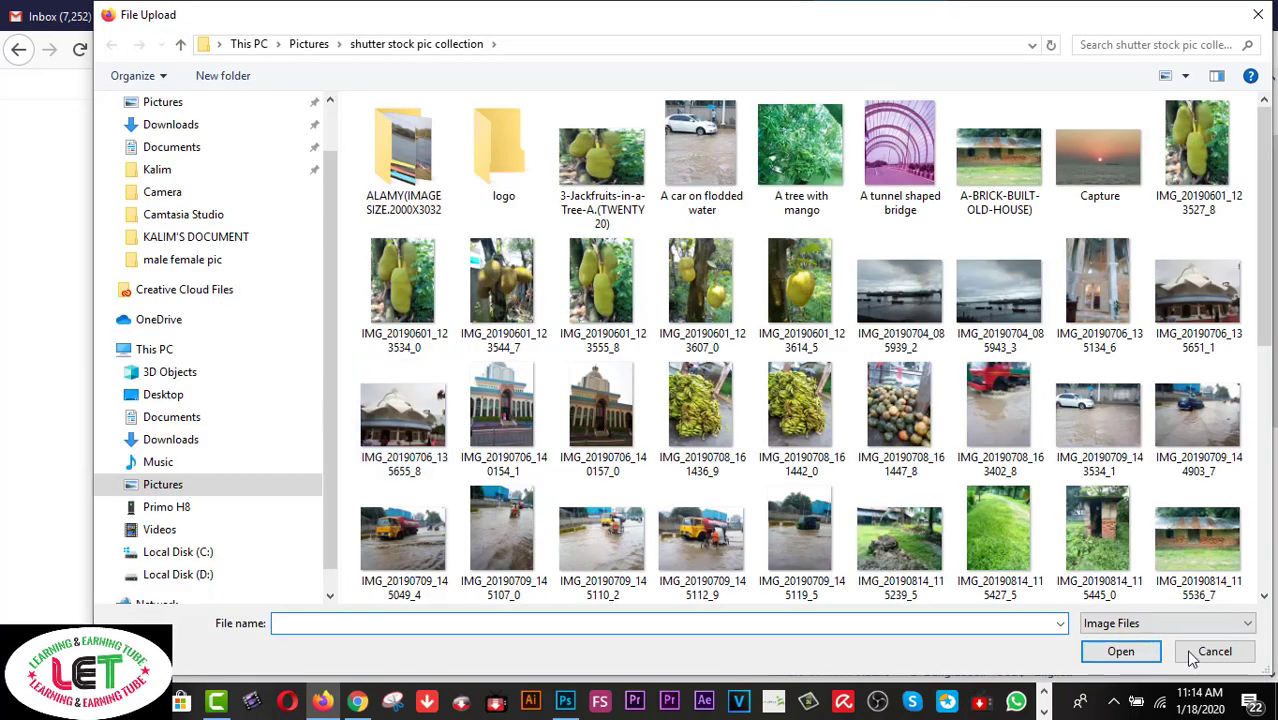
click(1222, 653)
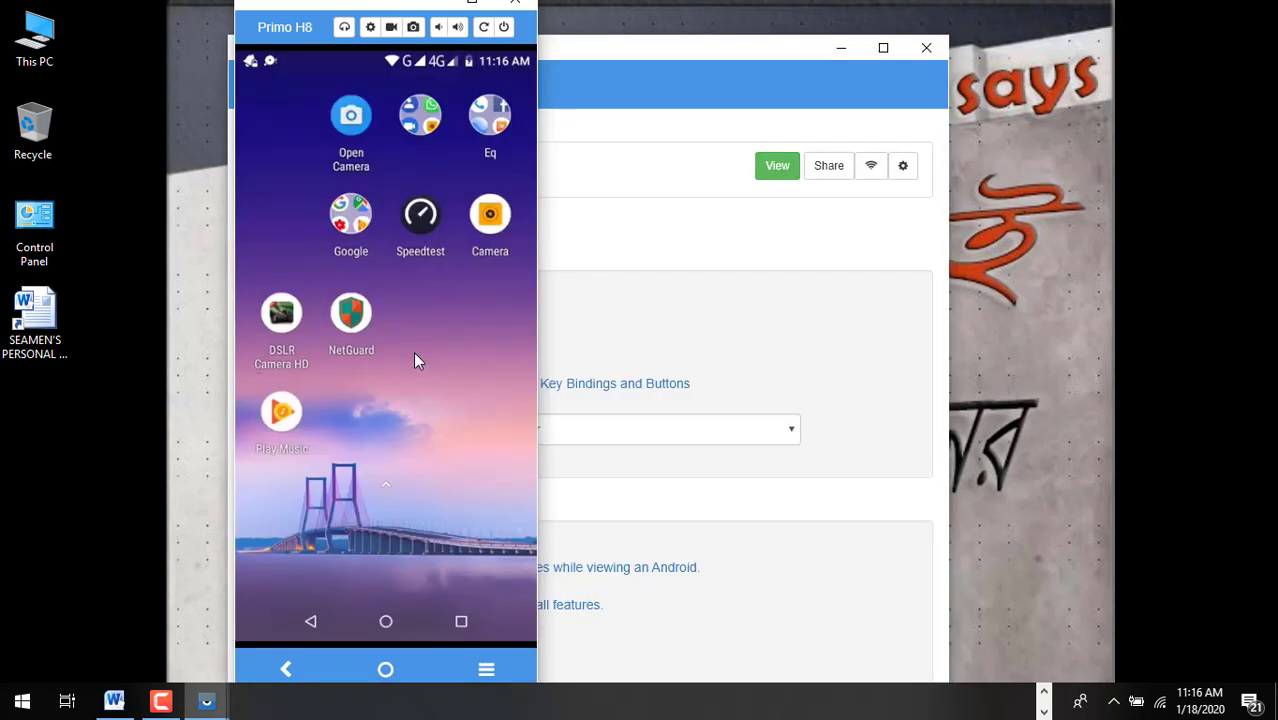
Step: Switch to the mirrored Primo H8 phone and start a blank design in Logo Maker, skipping the ad and tutorial
click(842, 50)
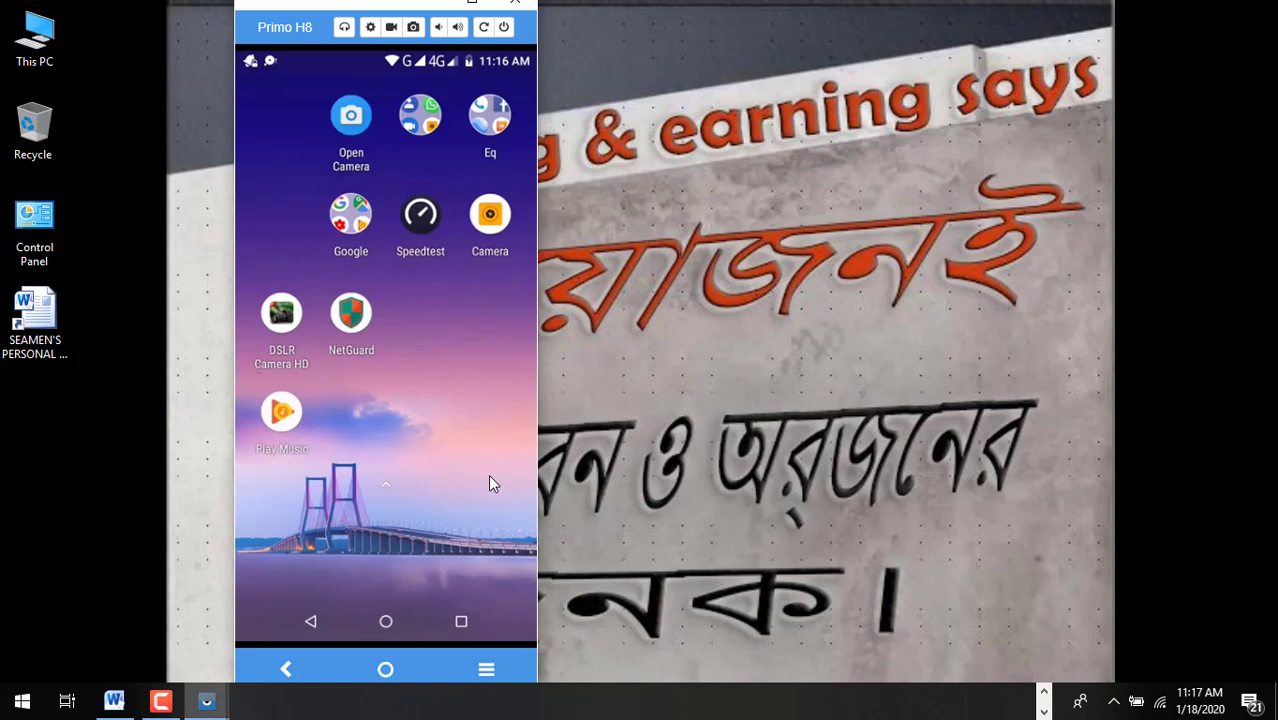
scroll(491, 481, down, 2)
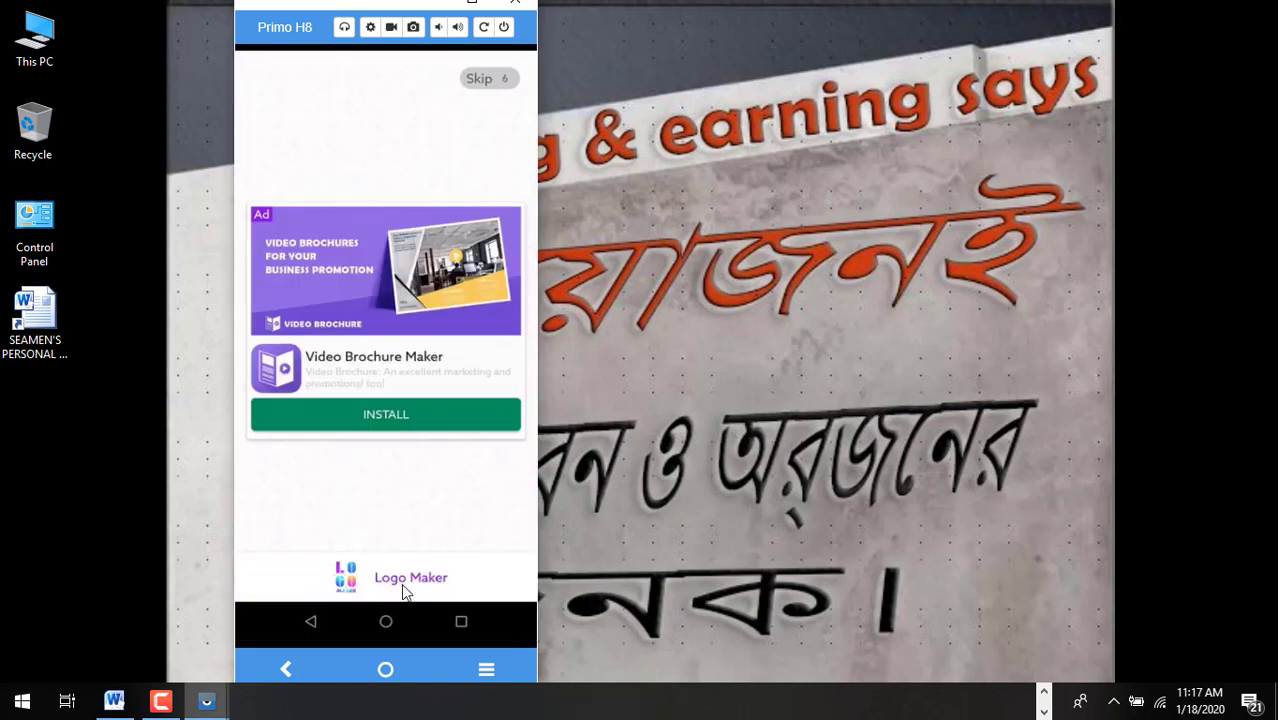
click(313, 624)
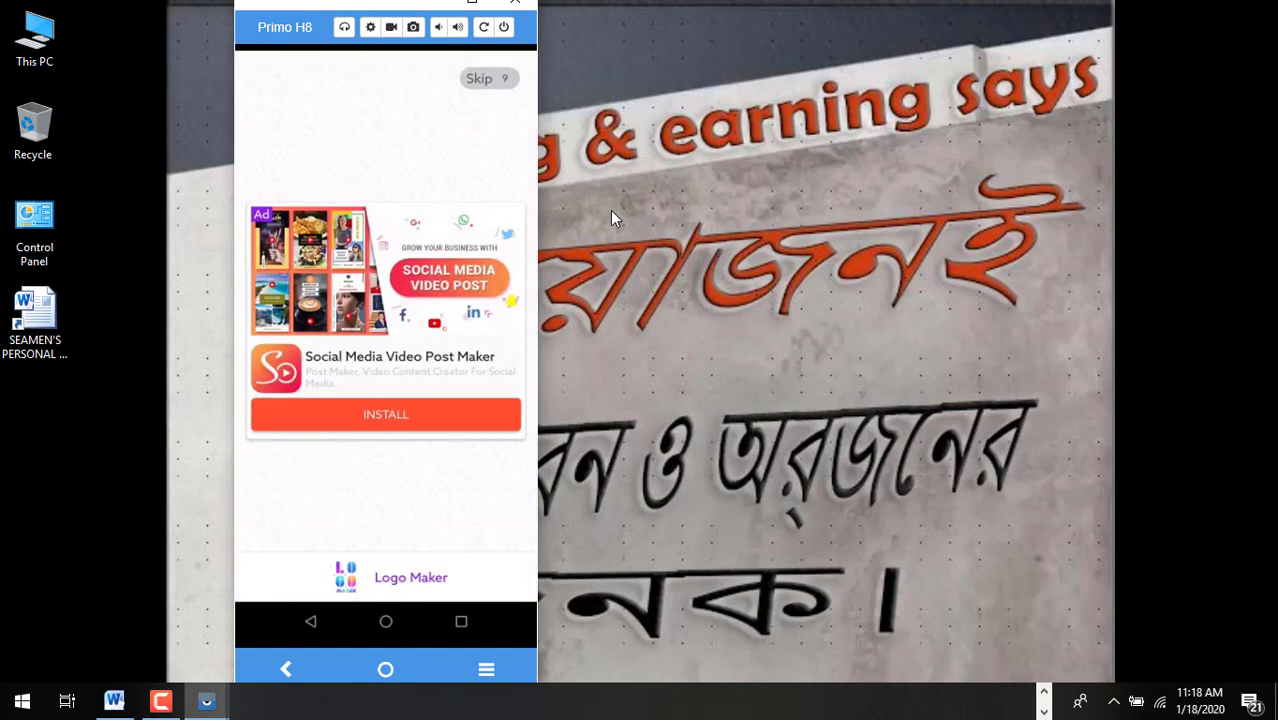
click(480, 80)
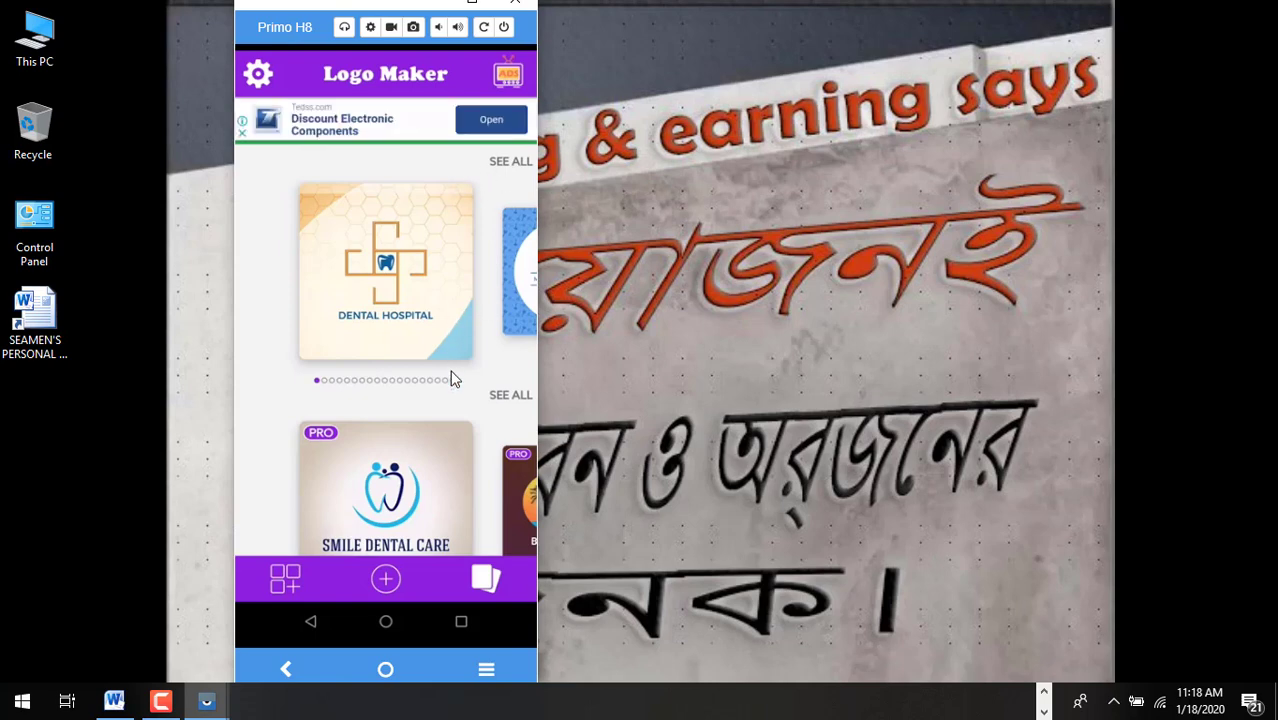
click(386, 580)
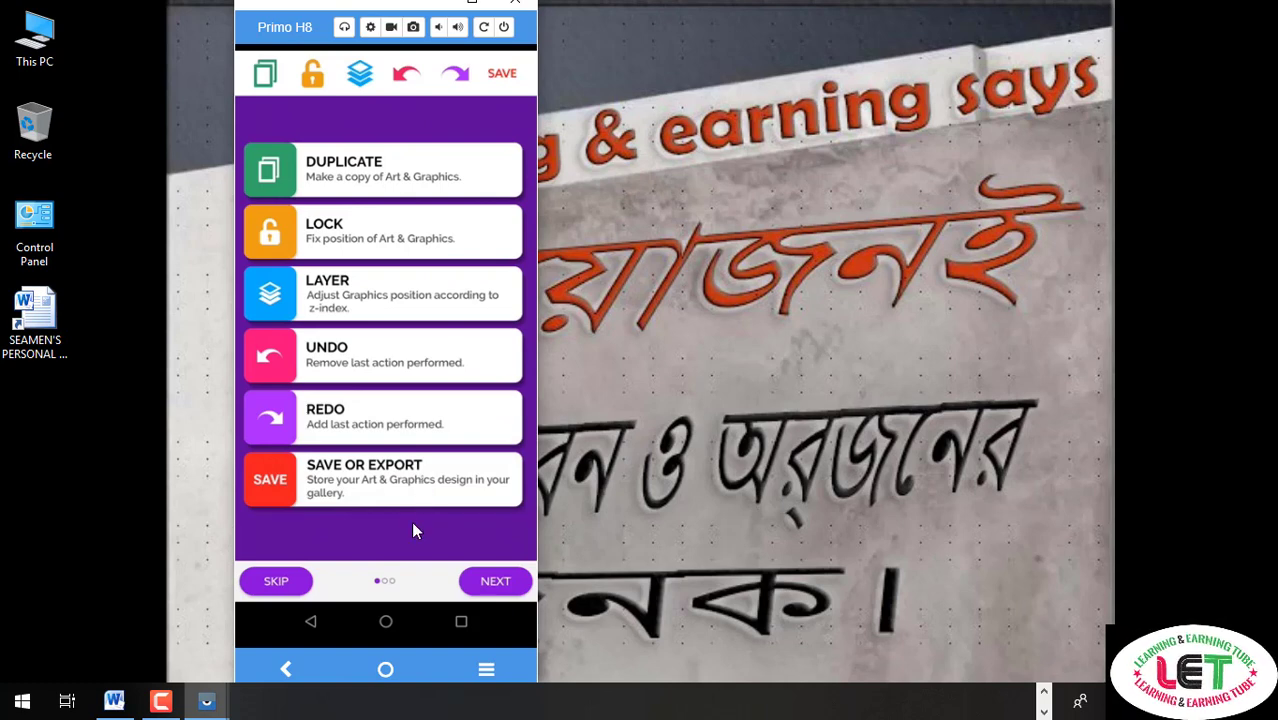
click(270, 582)
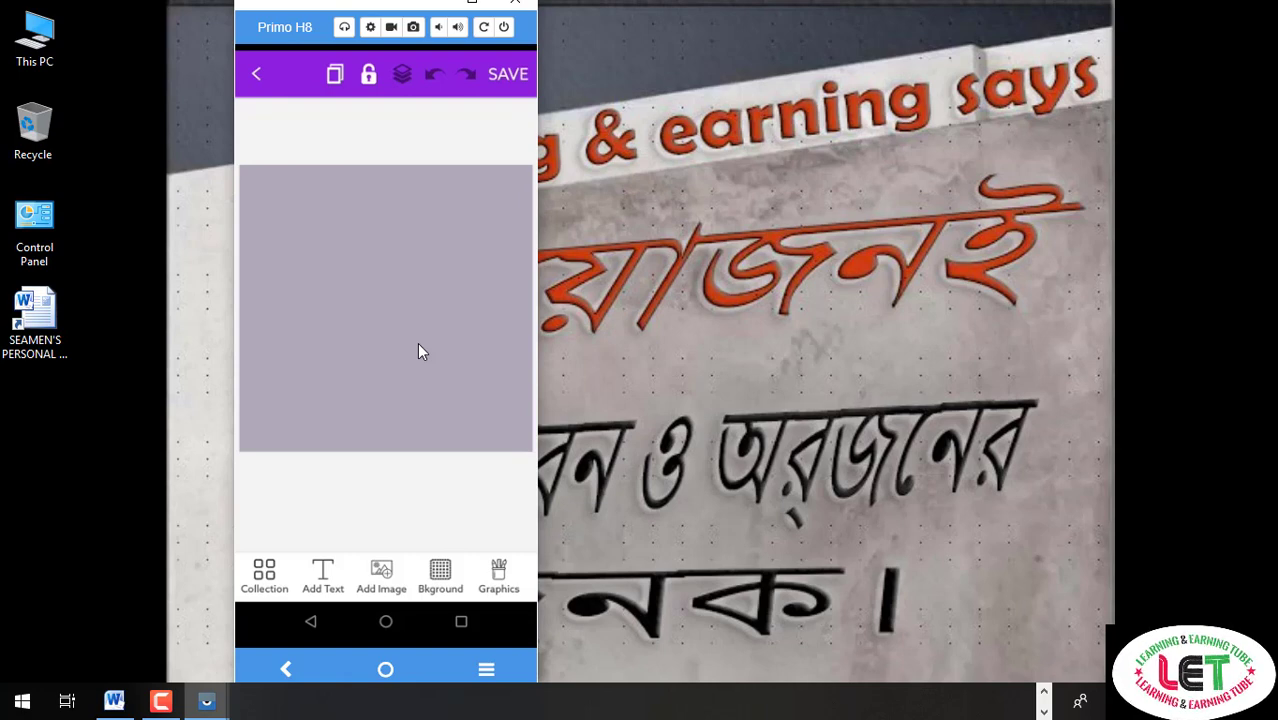
Step: Add the blue palm island graphic with the yellow sun from the Travel collection to the blank canvas
click(264, 578)
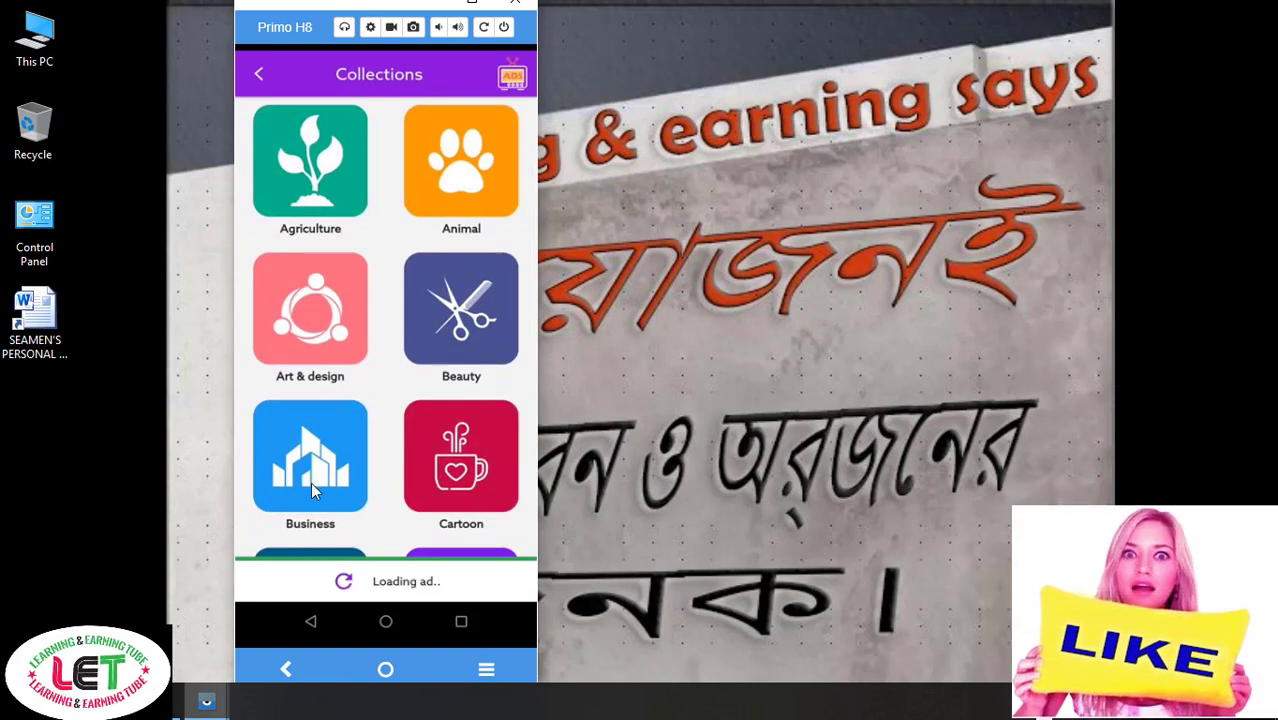
scroll(405, 380, down, 5)
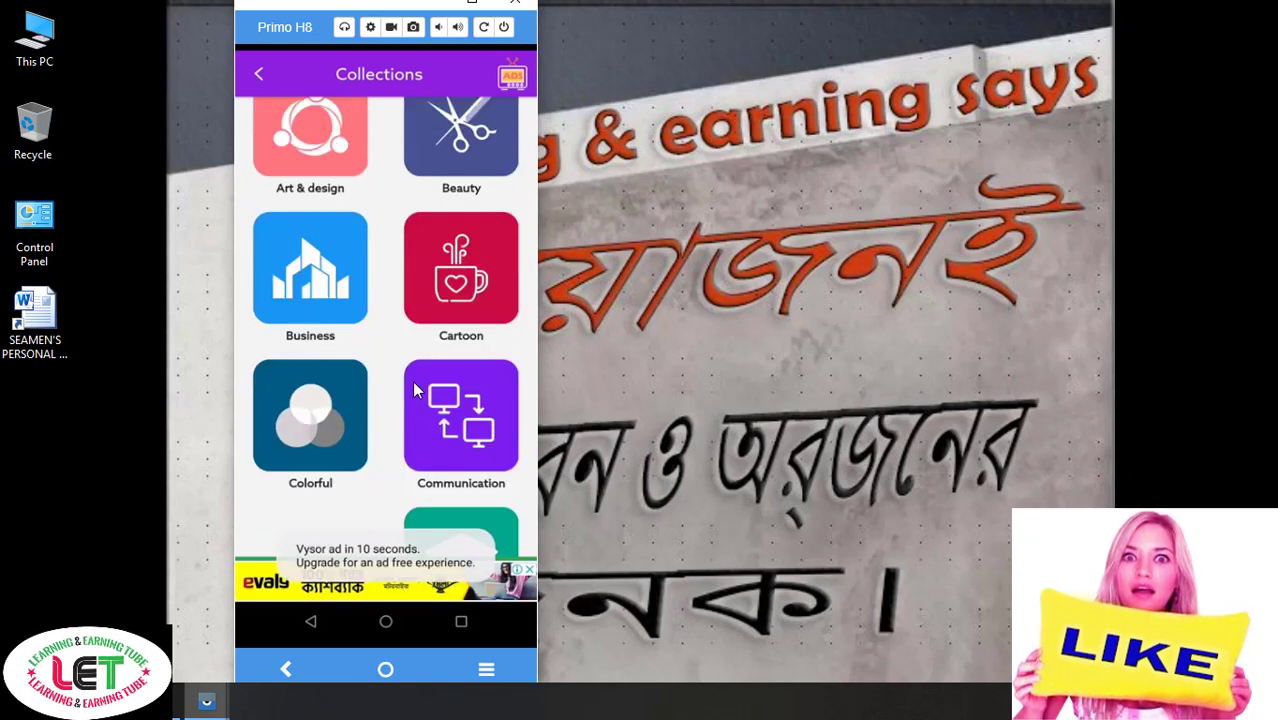
scroll(416, 390, down, 5)
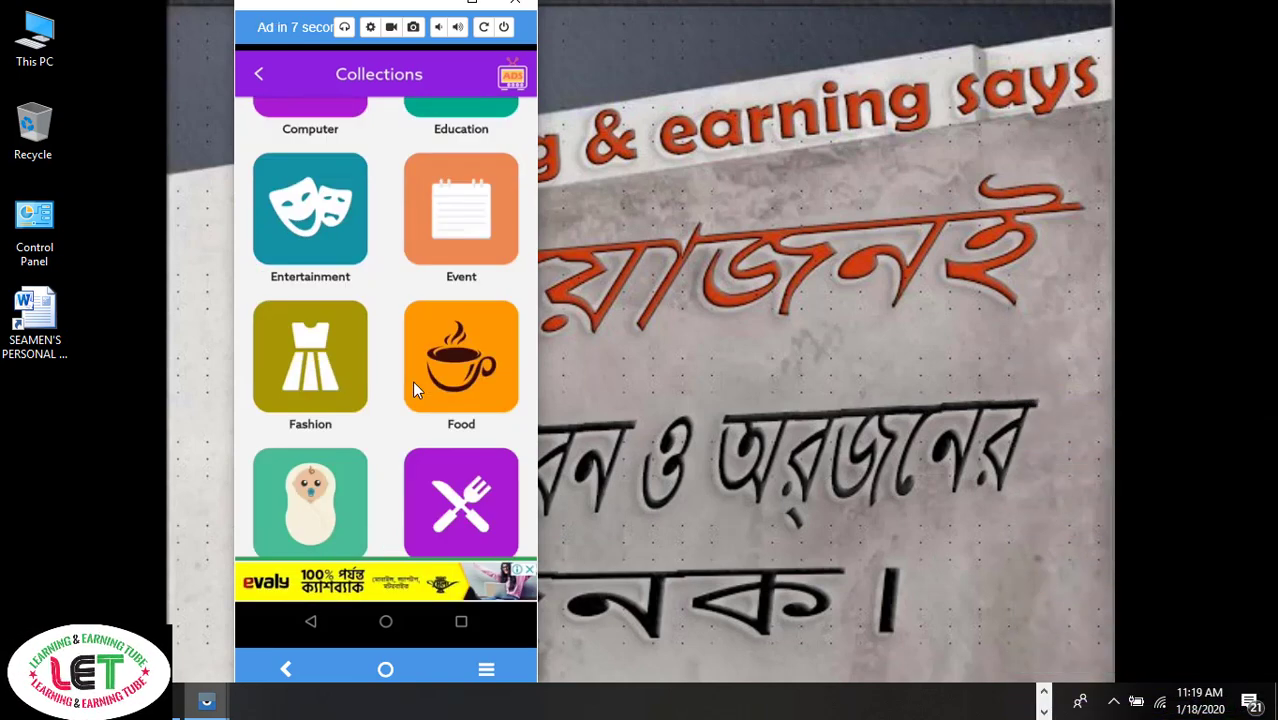
scroll(416, 390, down, 1)
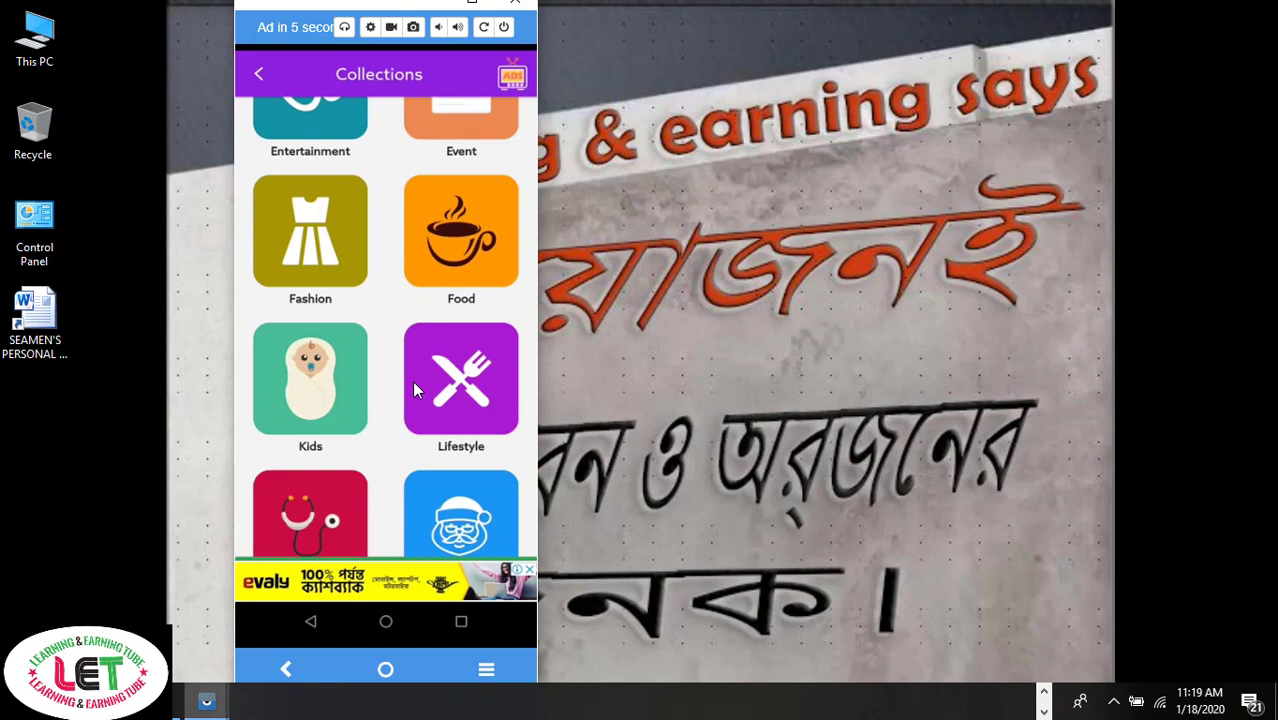
scroll(416, 390, down, 4)
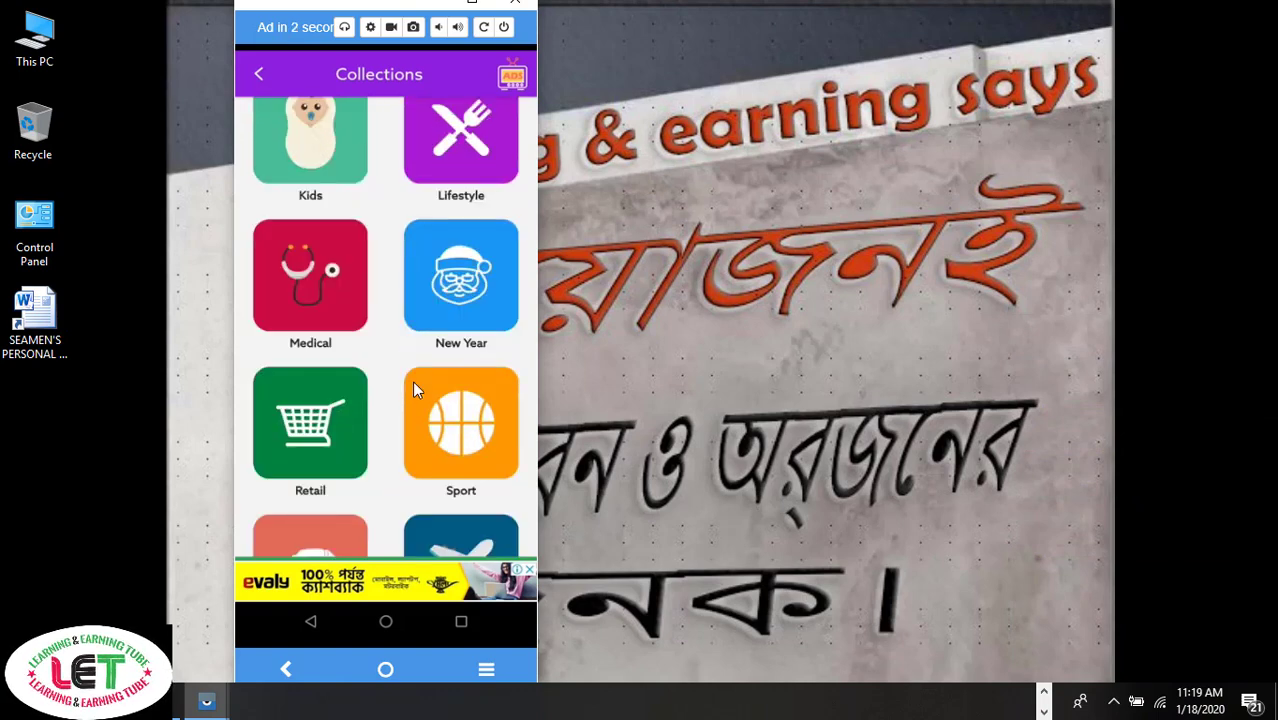
scroll(415, 388, down, 2)
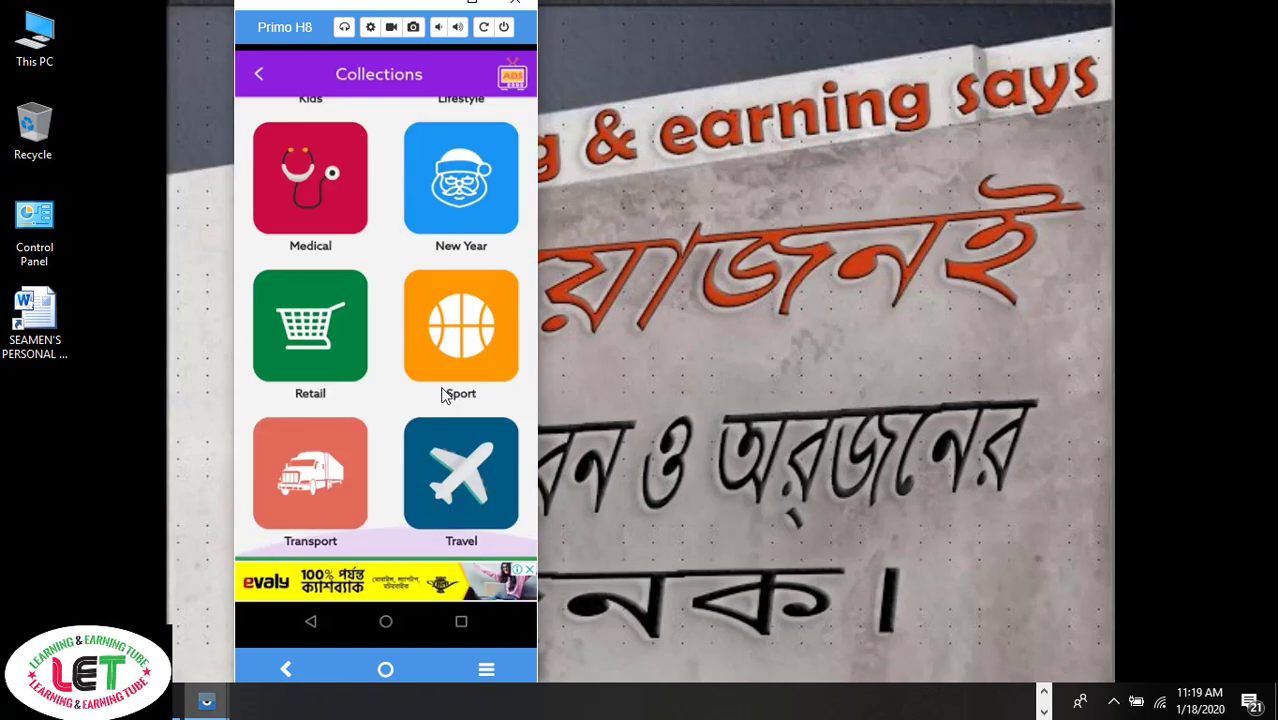
click(464, 480)
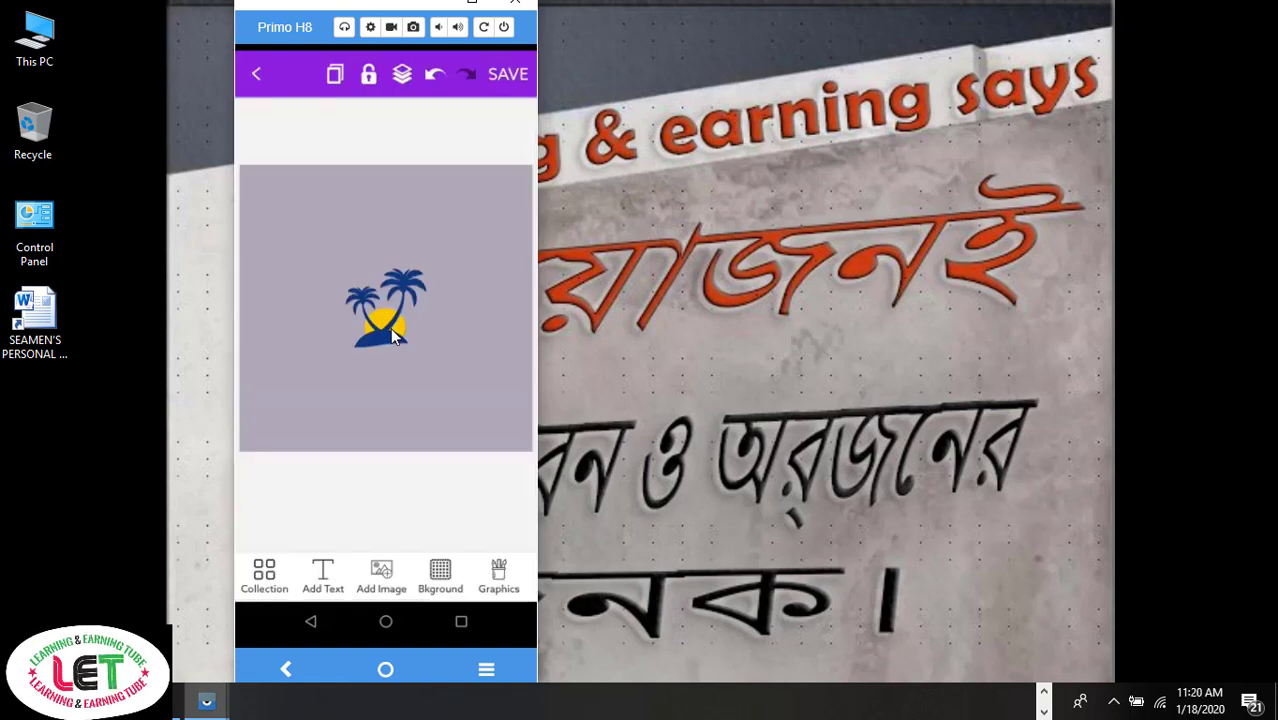
Step: Enlarge the palm island graphic to more than half the canvas width and move it toward the canvas's upper left
click(393, 337)
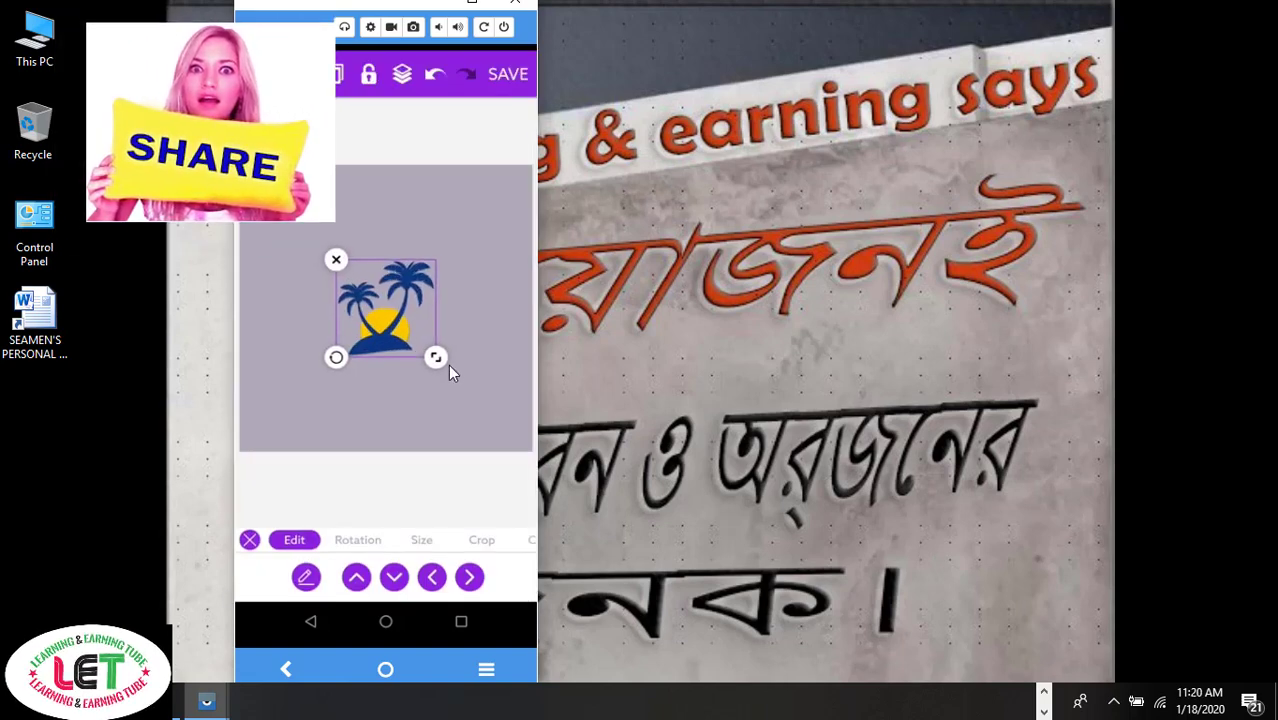
drag(449, 368, 478, 415)
drag(392, 357, 363, 330)
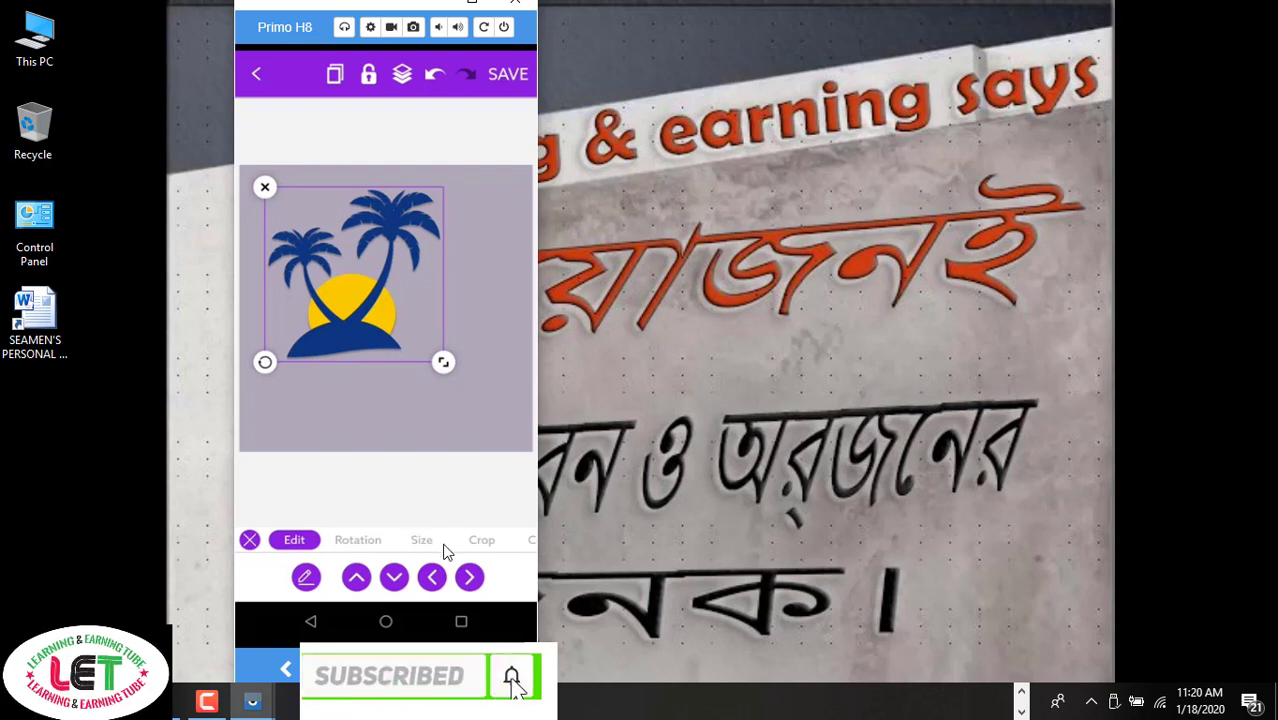
Step: Examine the Crop, Color, Opacity and Size controls for the palm graphic, keeping its opacity at 100
click(489, 541)
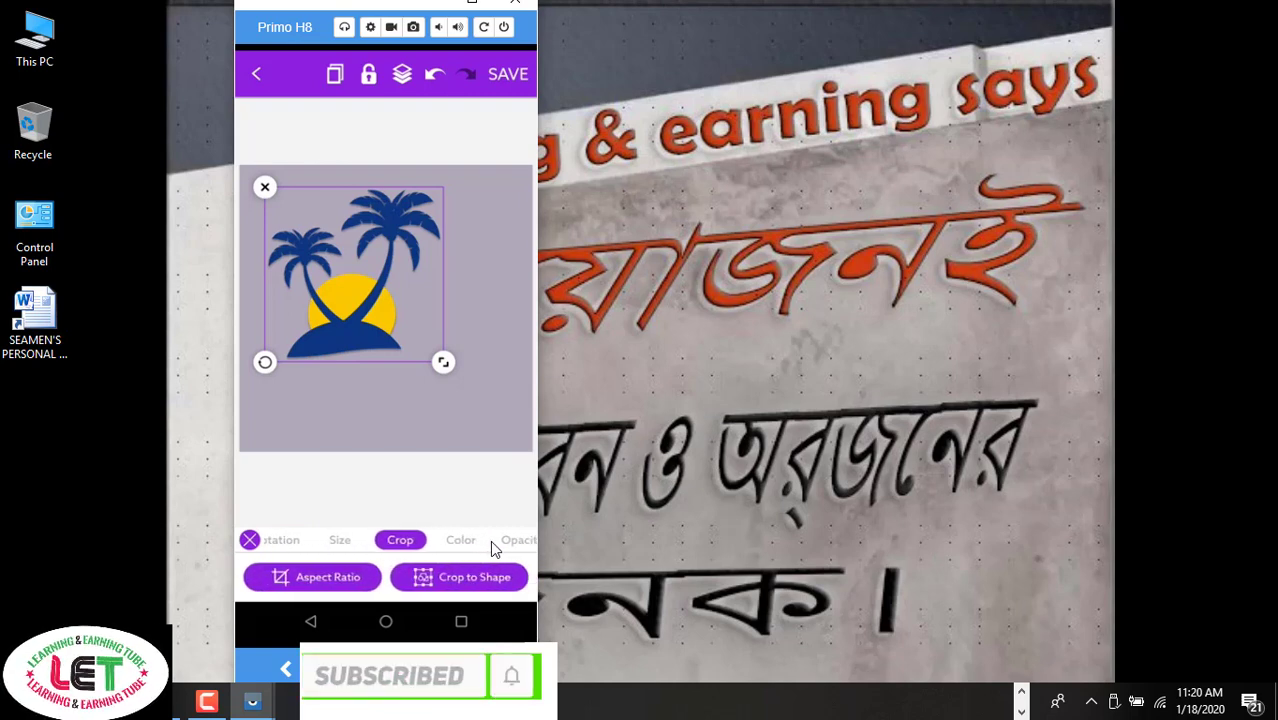
click(470, 543)
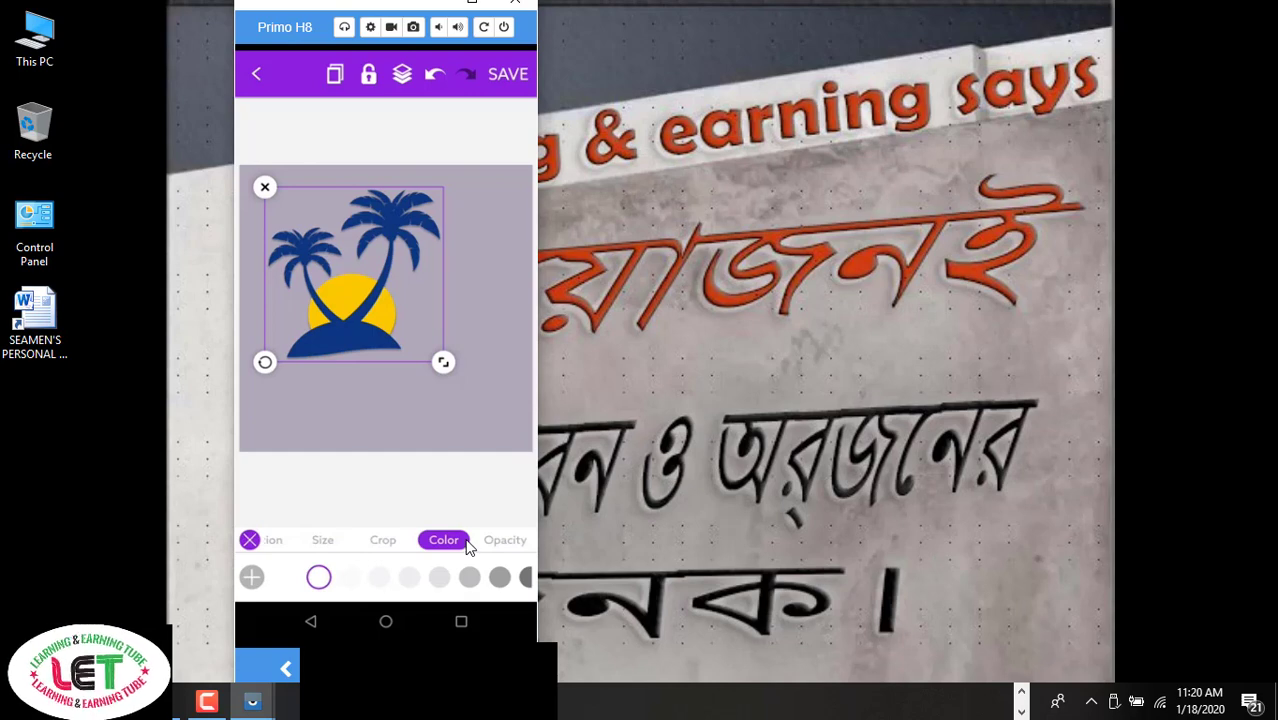
click(503, 541)
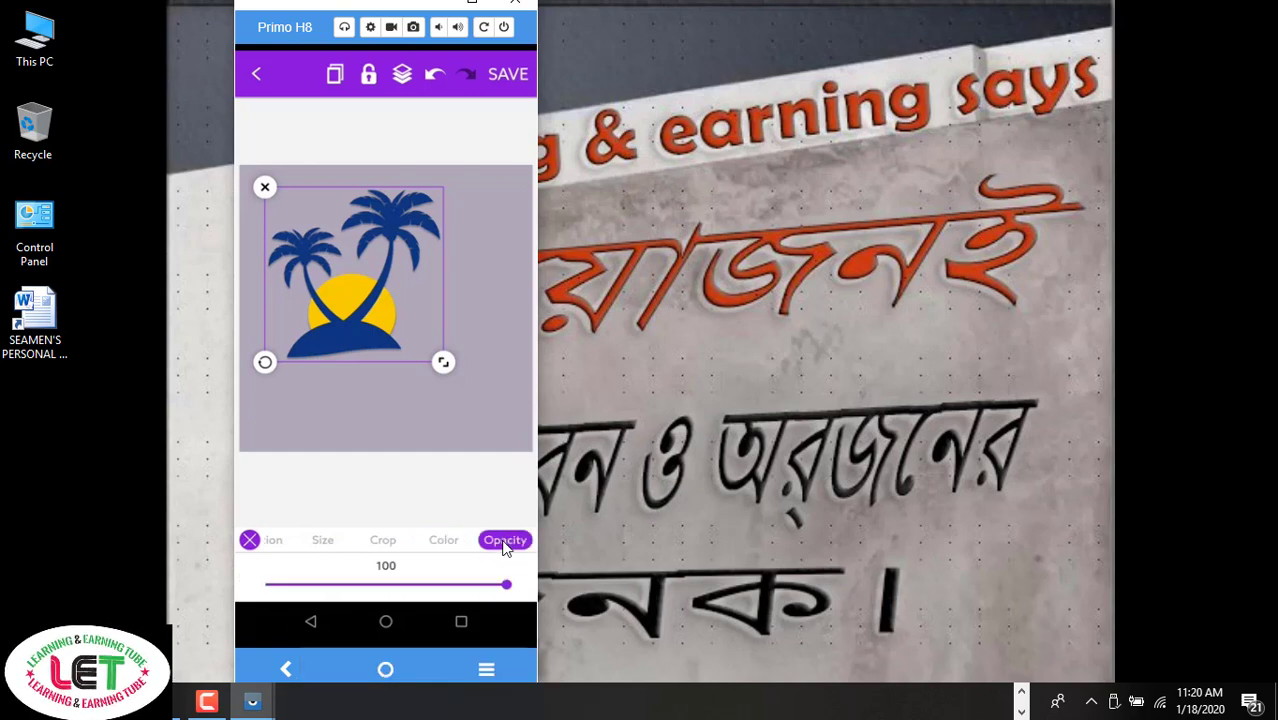
drag(505, 583, 561, 588)
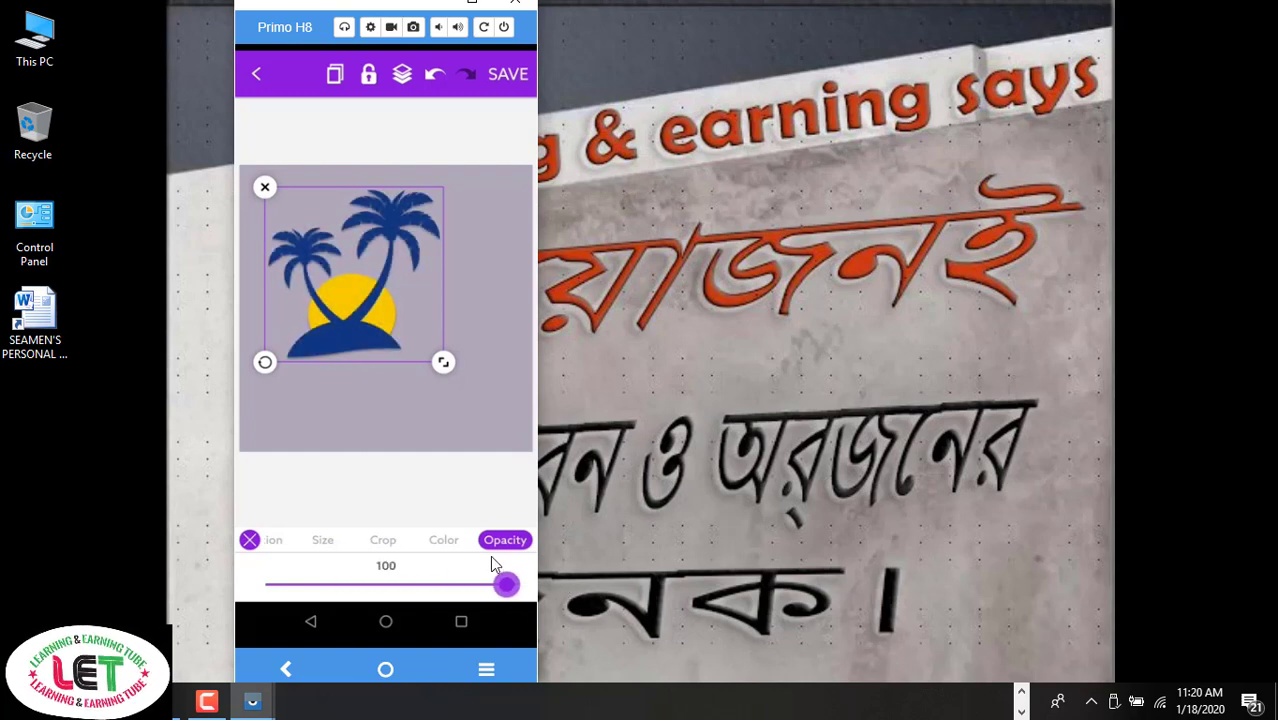
click(322, 540)
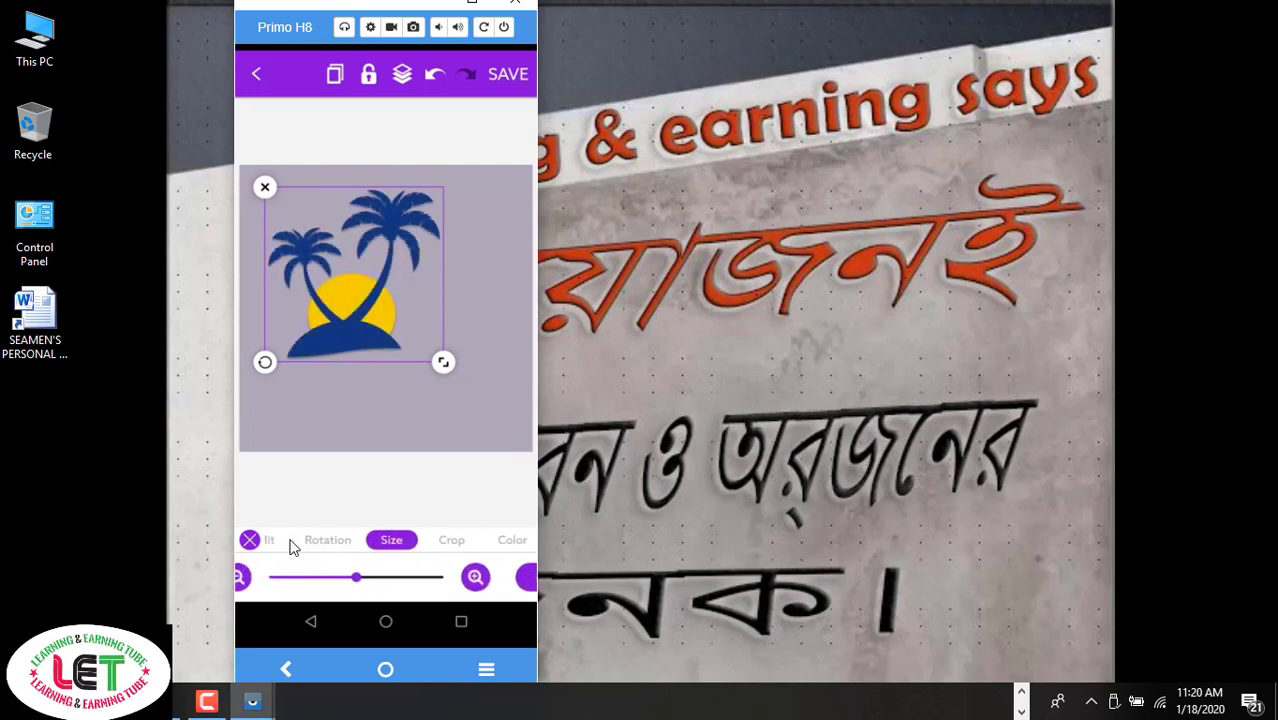
click(281, 547)
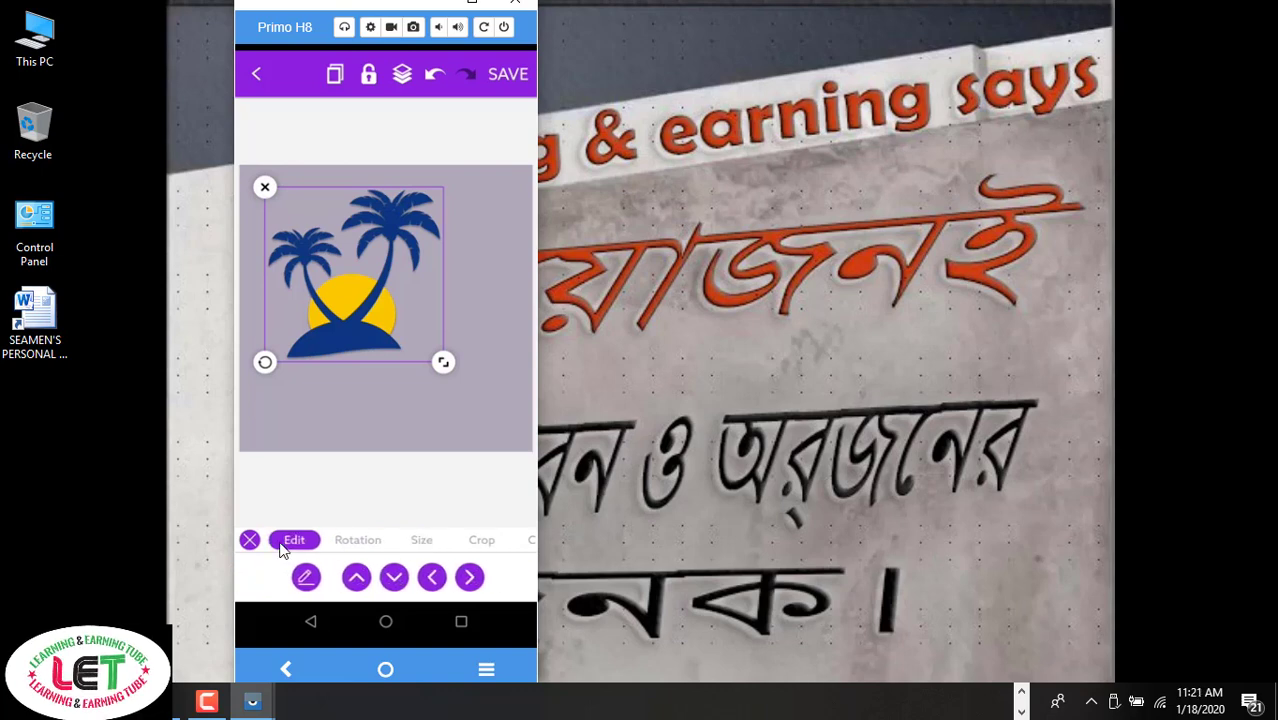
Step: Nudge the palm island graphic one step down, one step left and one step right
click(395, 580)
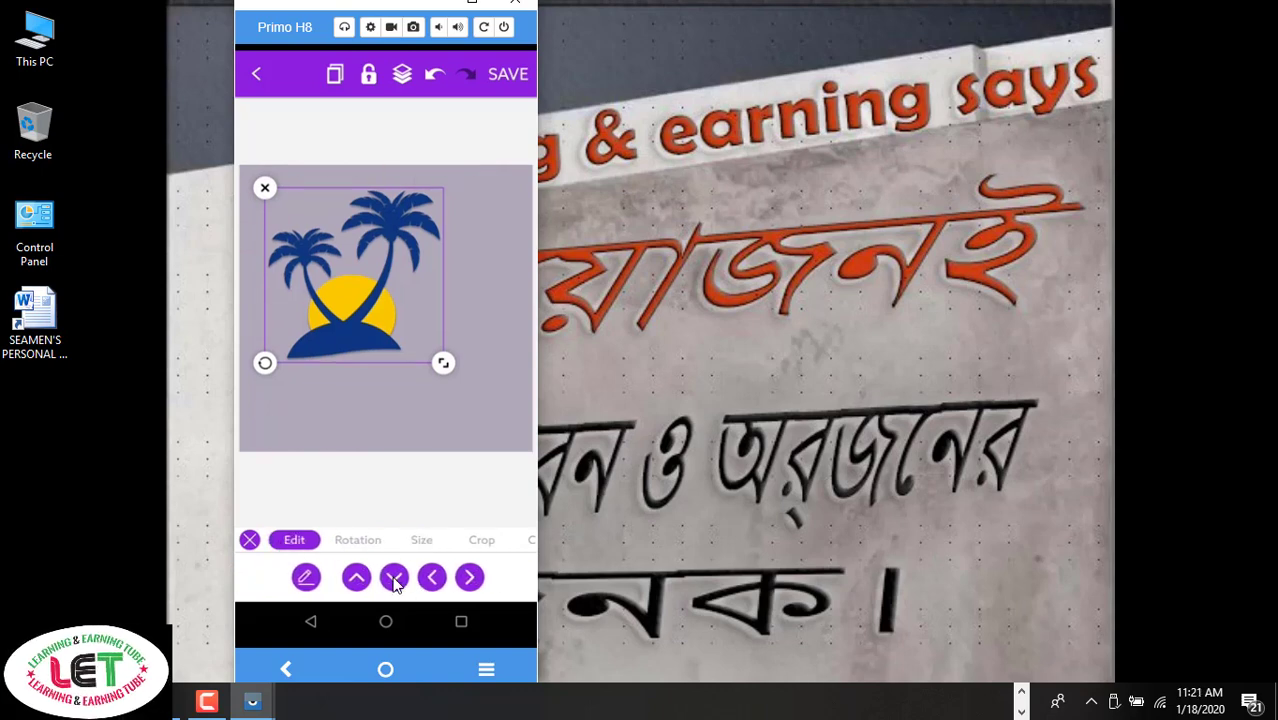
click(431, 580)
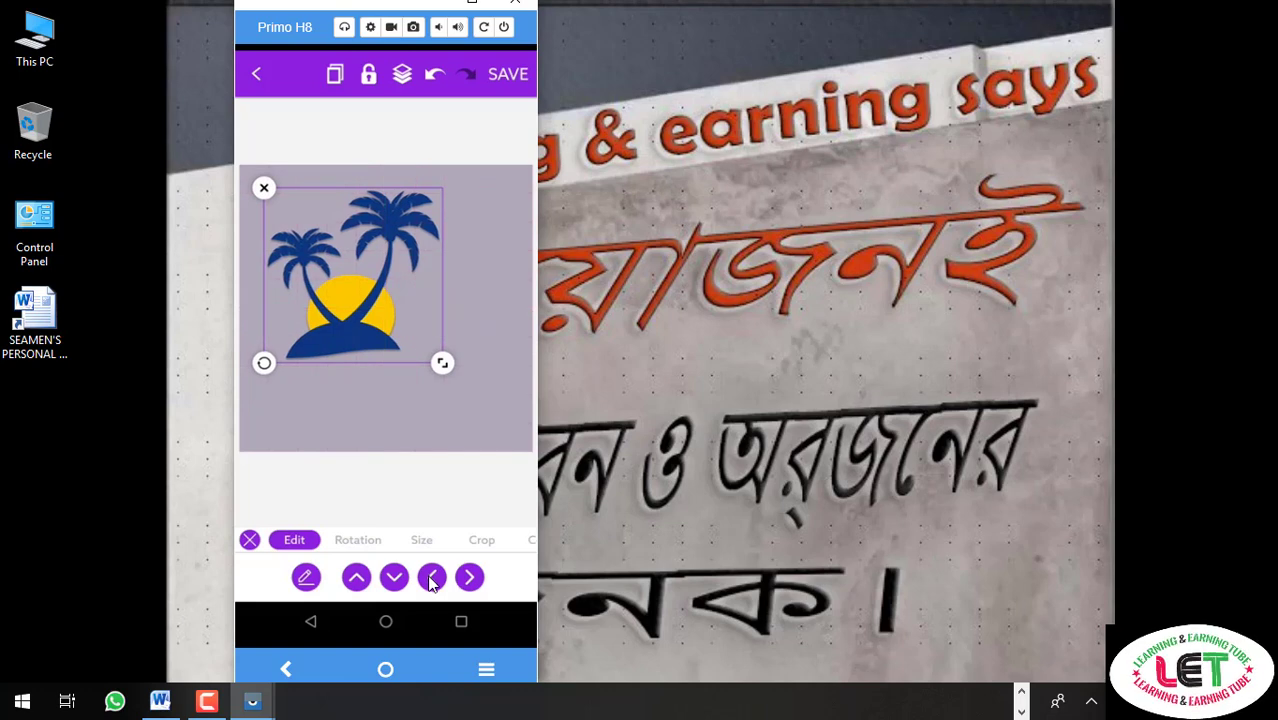
click(469, 580)
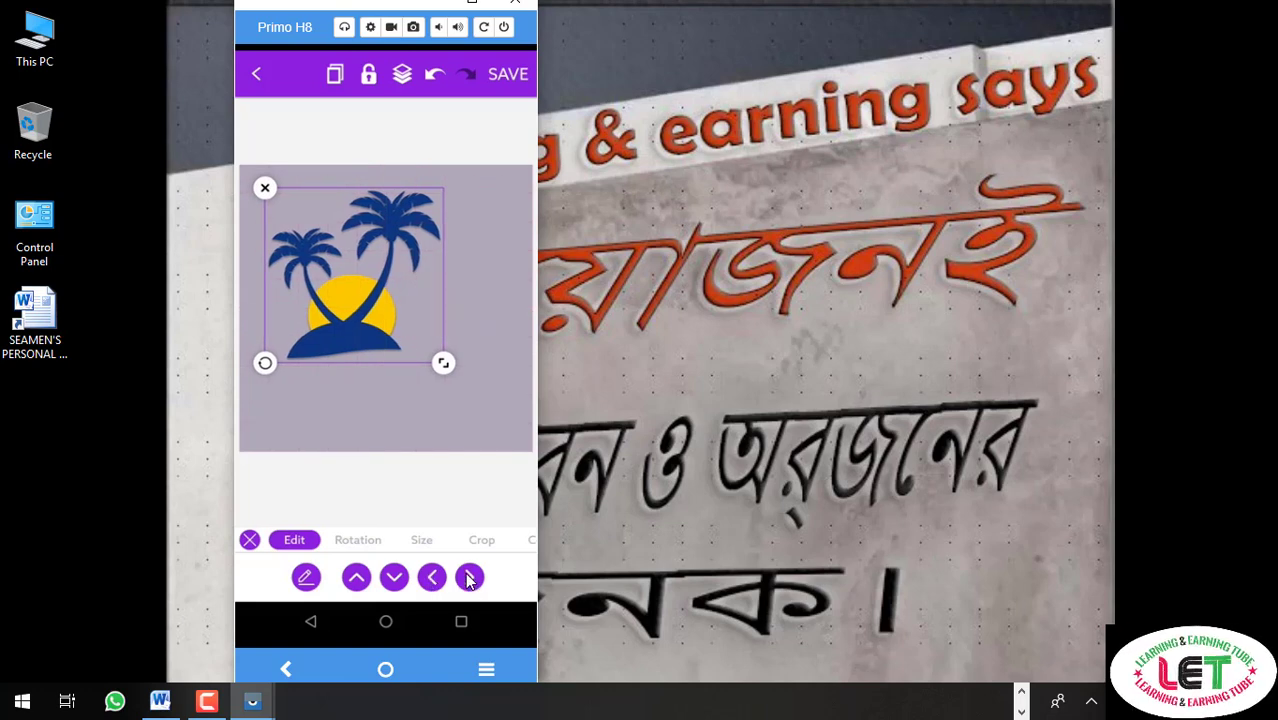
Step: Rotate the palm island graphic slightly counter-clockwise and close its editing controls
click(371, 546)
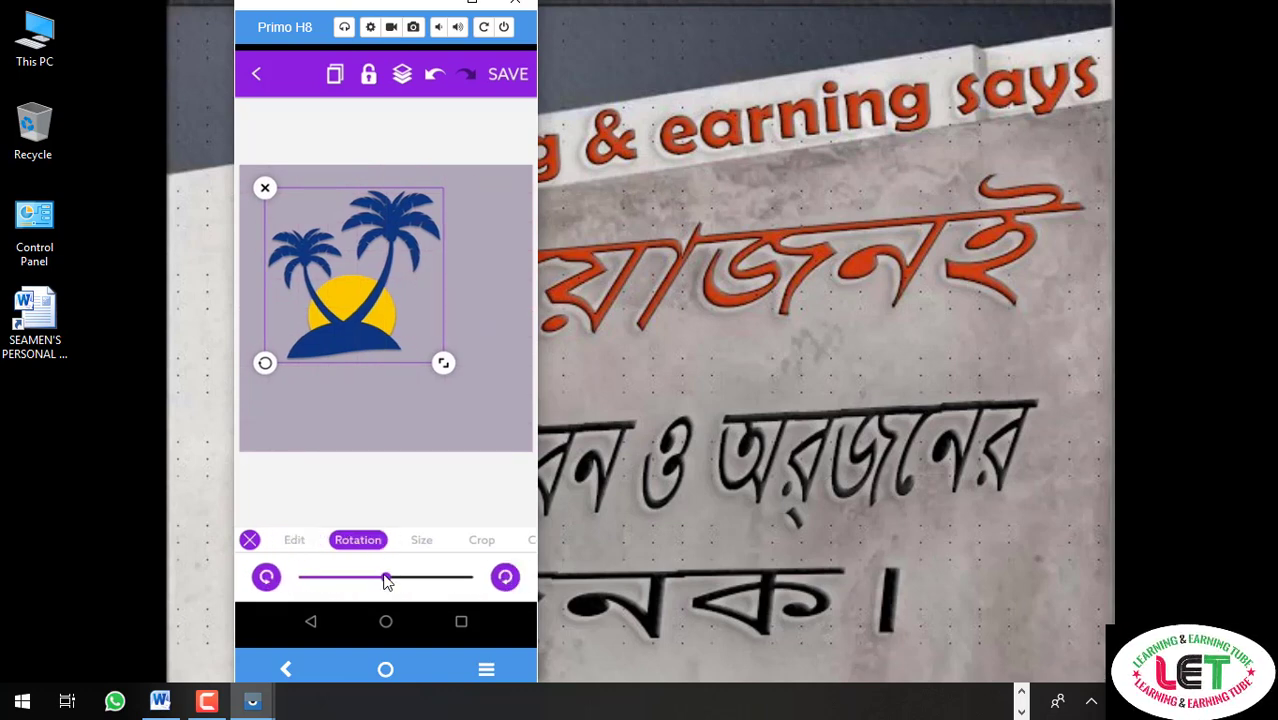
mouse_move(387, 582)
mouse_down()
mouse_move(368, 580)
mouse_move(401, 584)
mouse_move(387, 584)
mouse_up()
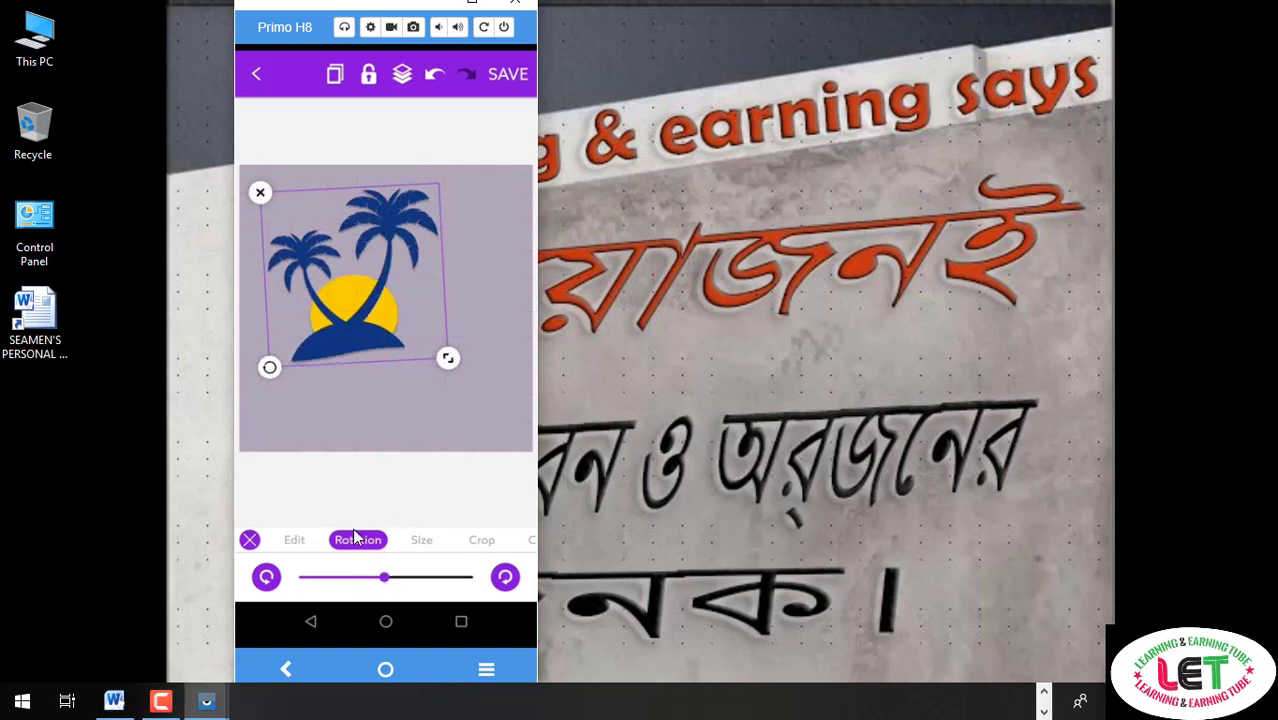
click(292, 539)
click(250, 540)
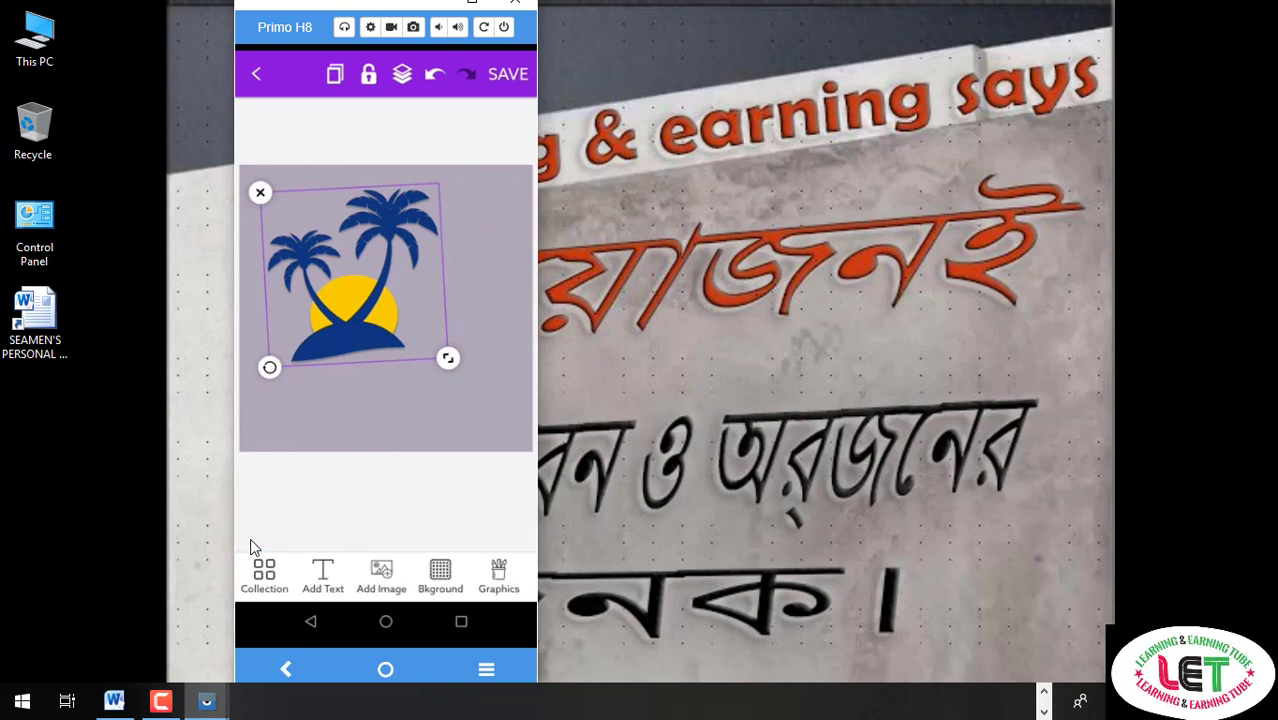
Step: Add the text "save Me" with auto paragraph enabled and place it just below the palm island graphic
click(323, 580)
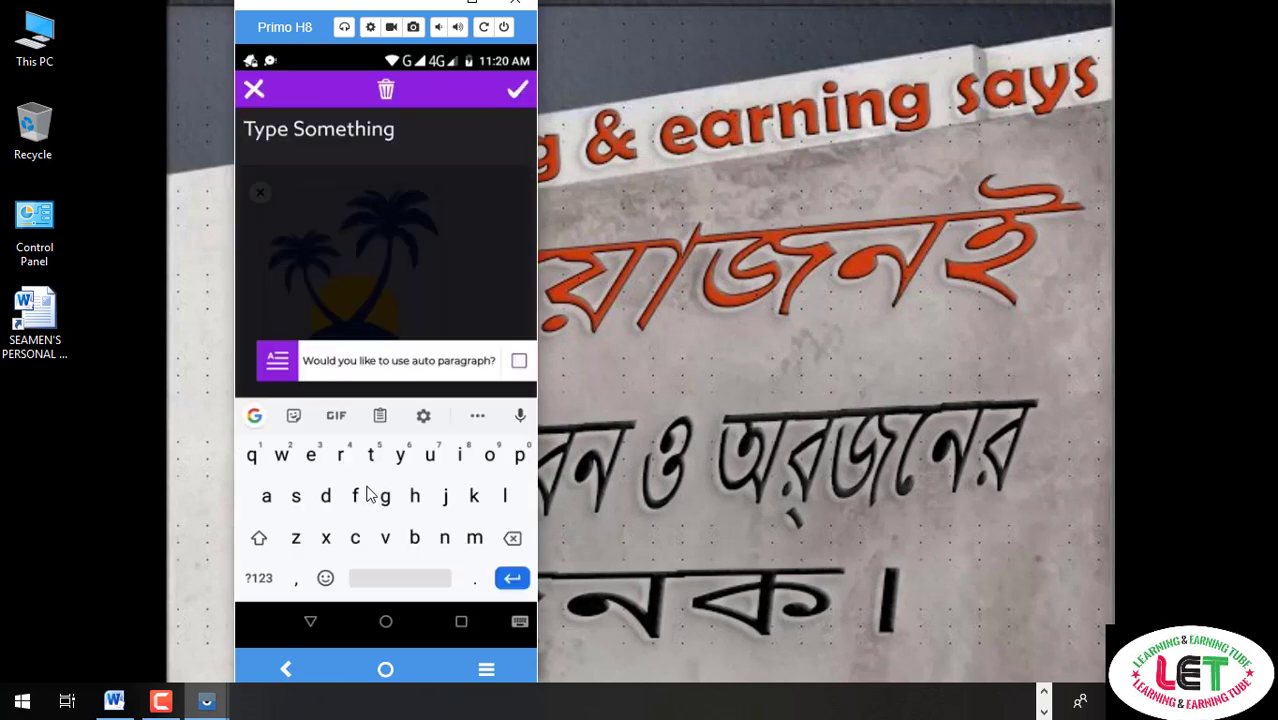
click(410, 366)
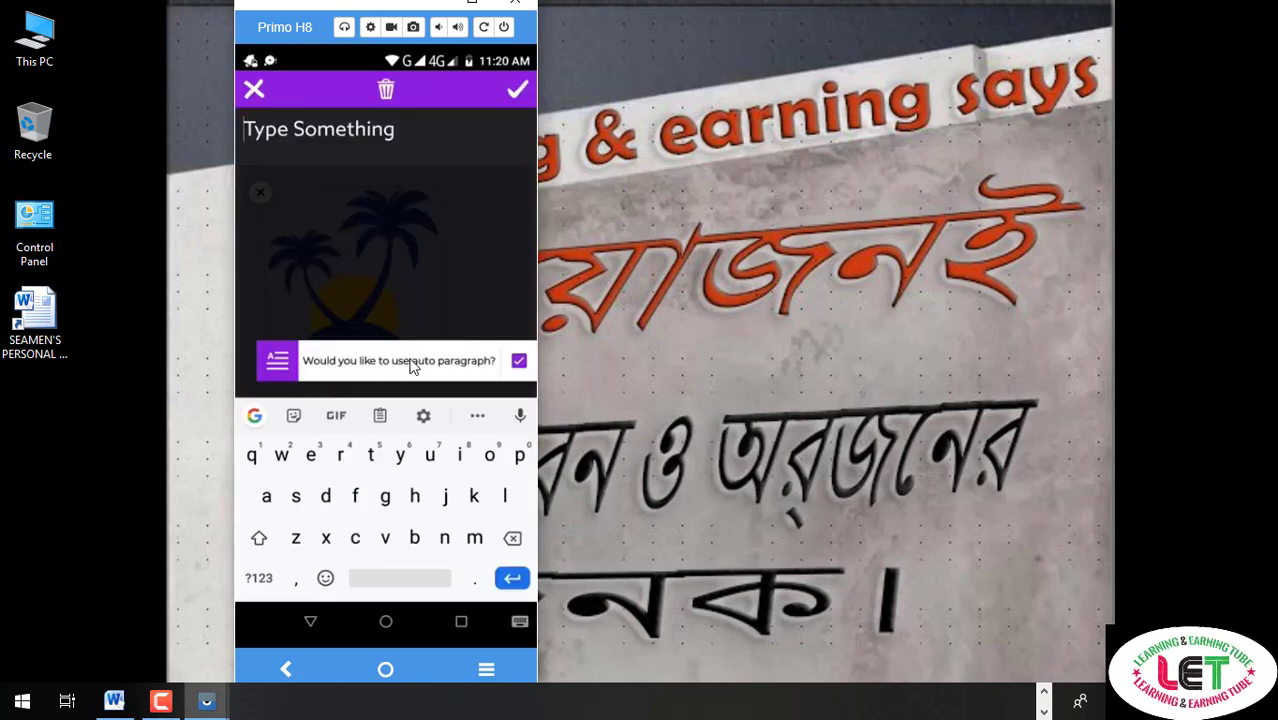
text(save Me)
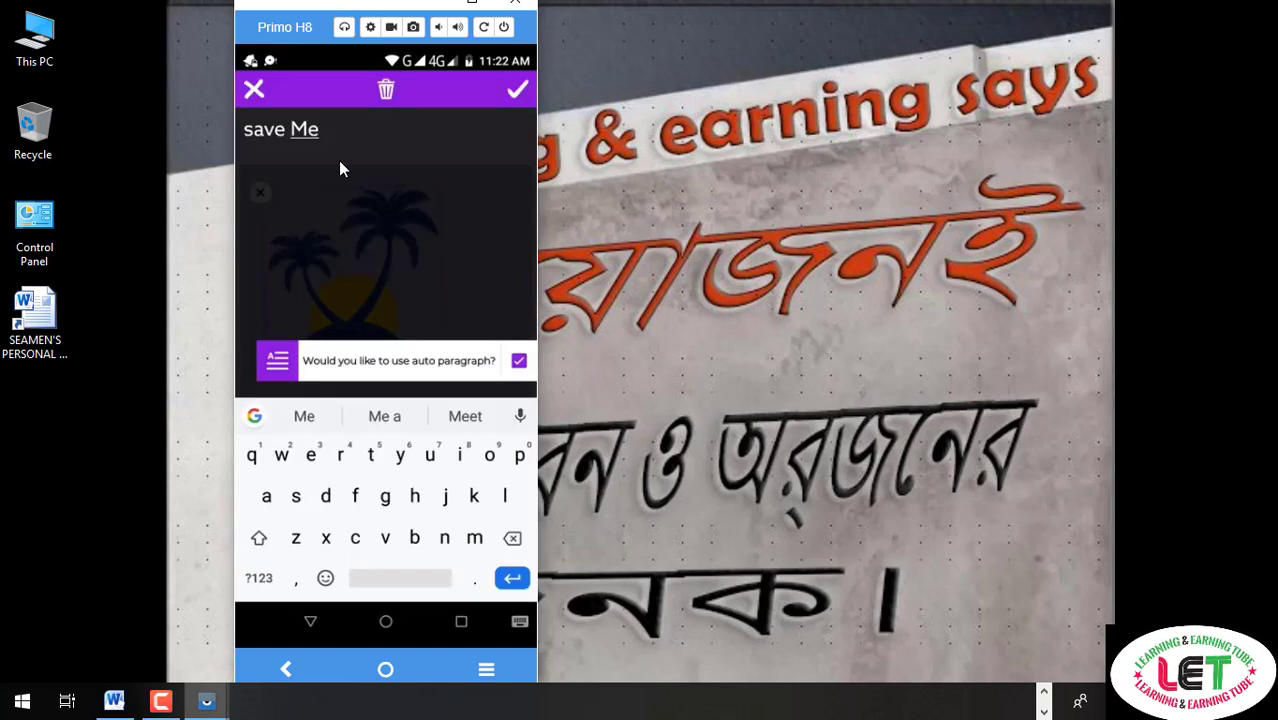
click(517, 92)
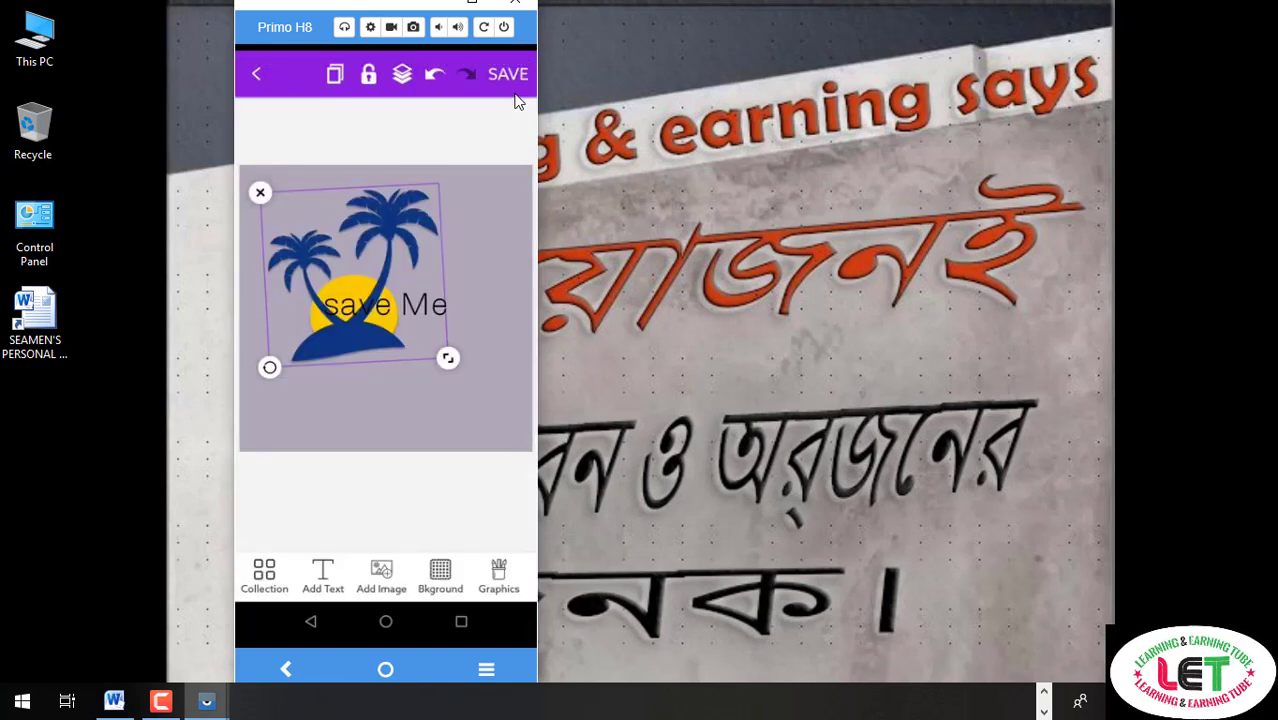
drag(427, 309, 398, 379)
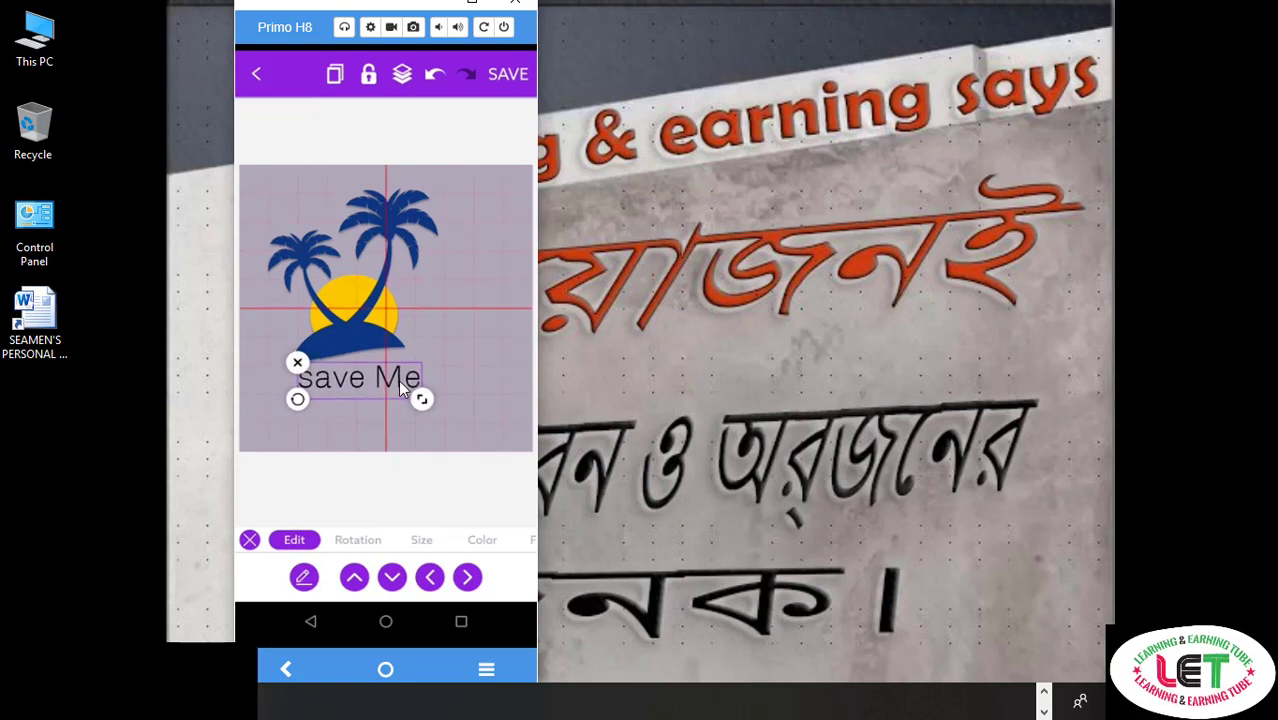
Step: Allow Logo Maker to access the device's photos, media and files, and dismiss the save size options
click(460, 363)
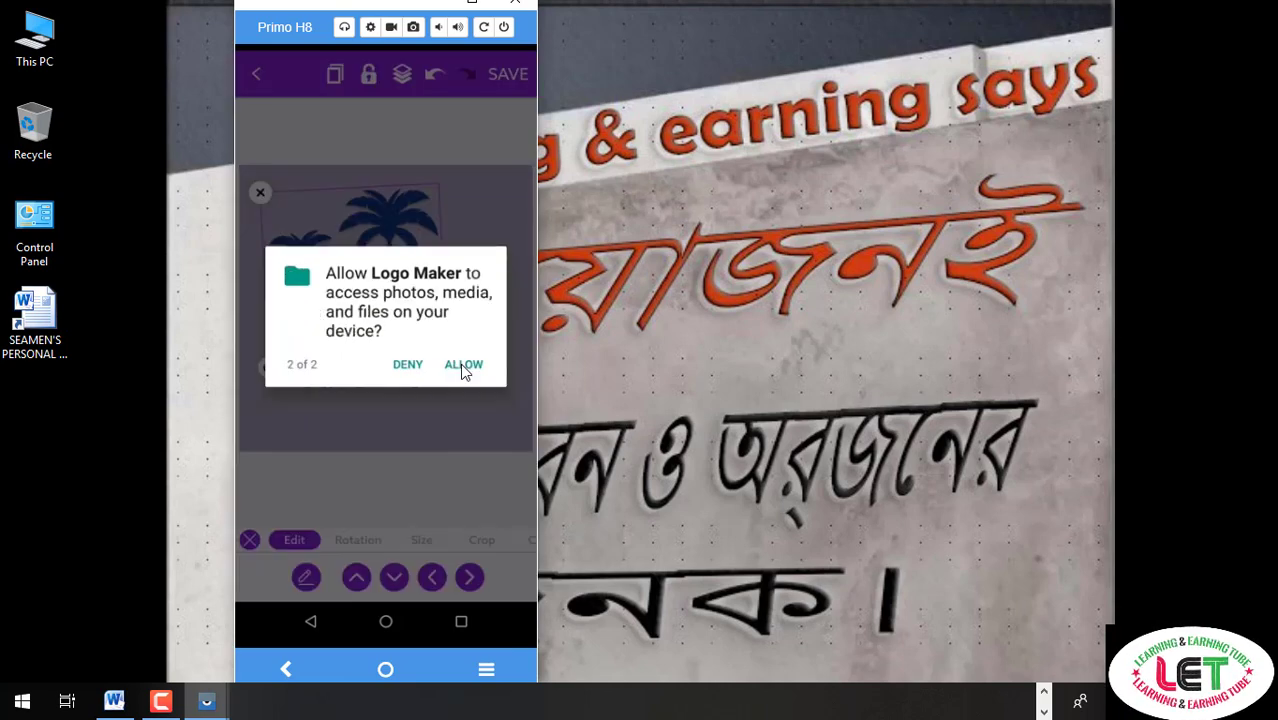
click(462, 366)
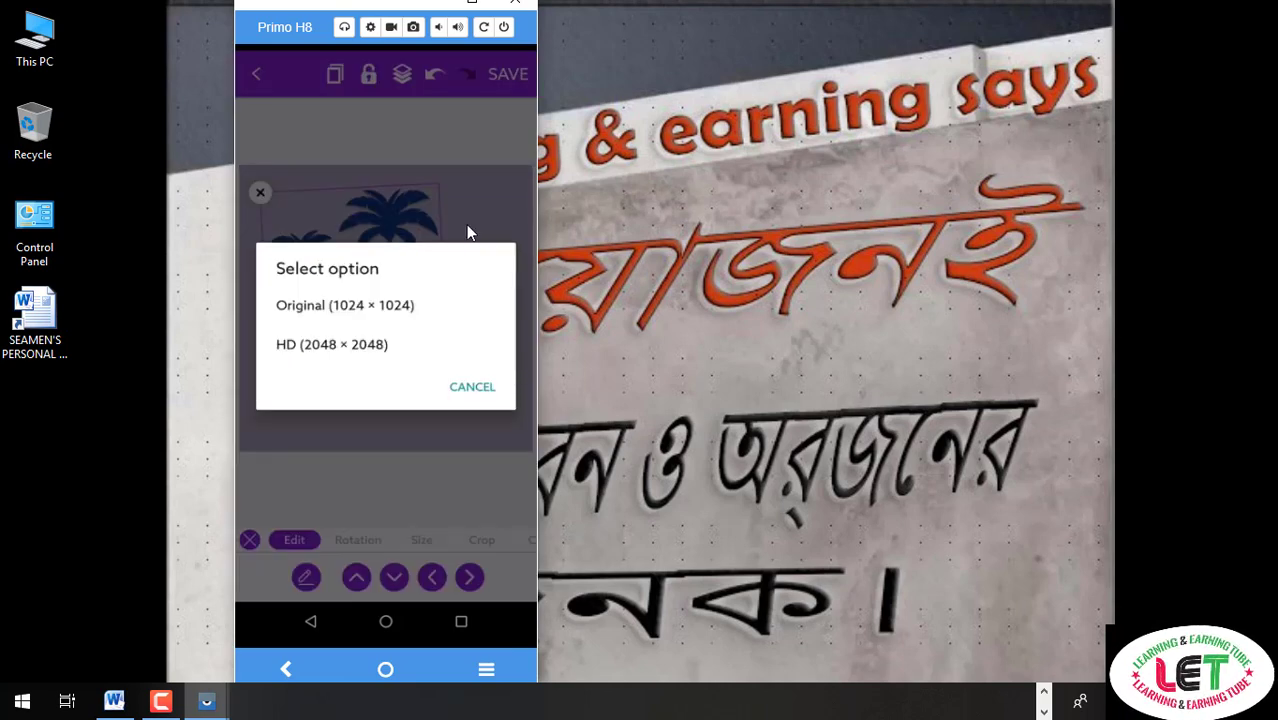
click(466, 224)
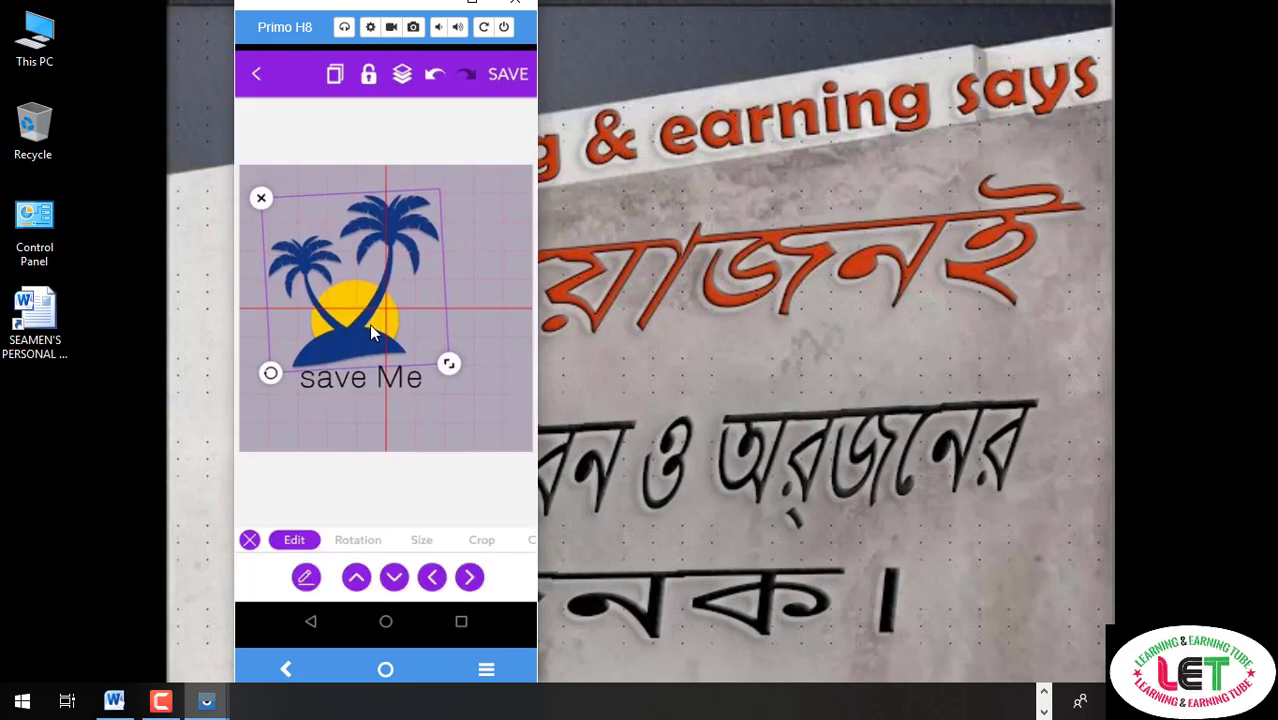
Step: Shift the palm island graphic slightly right and down over the text, and make the canvas background transparent
drag(372, 331, 378, 333)
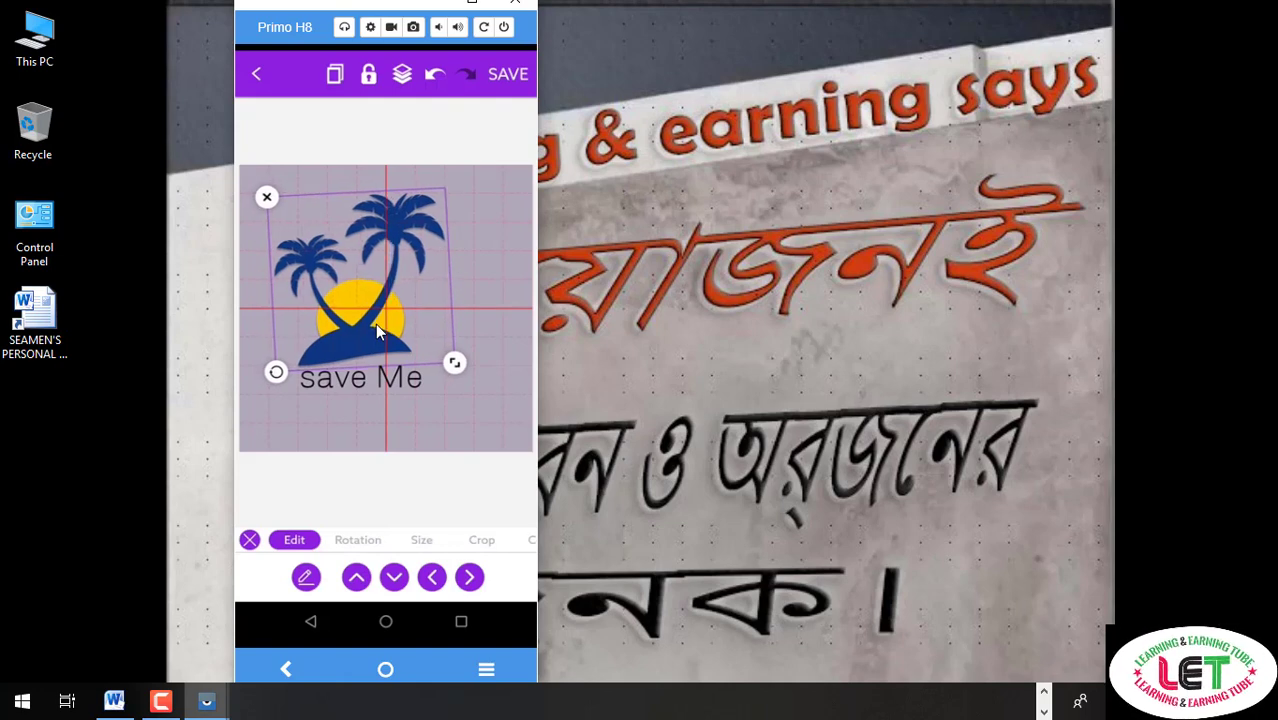
click(251, 540)
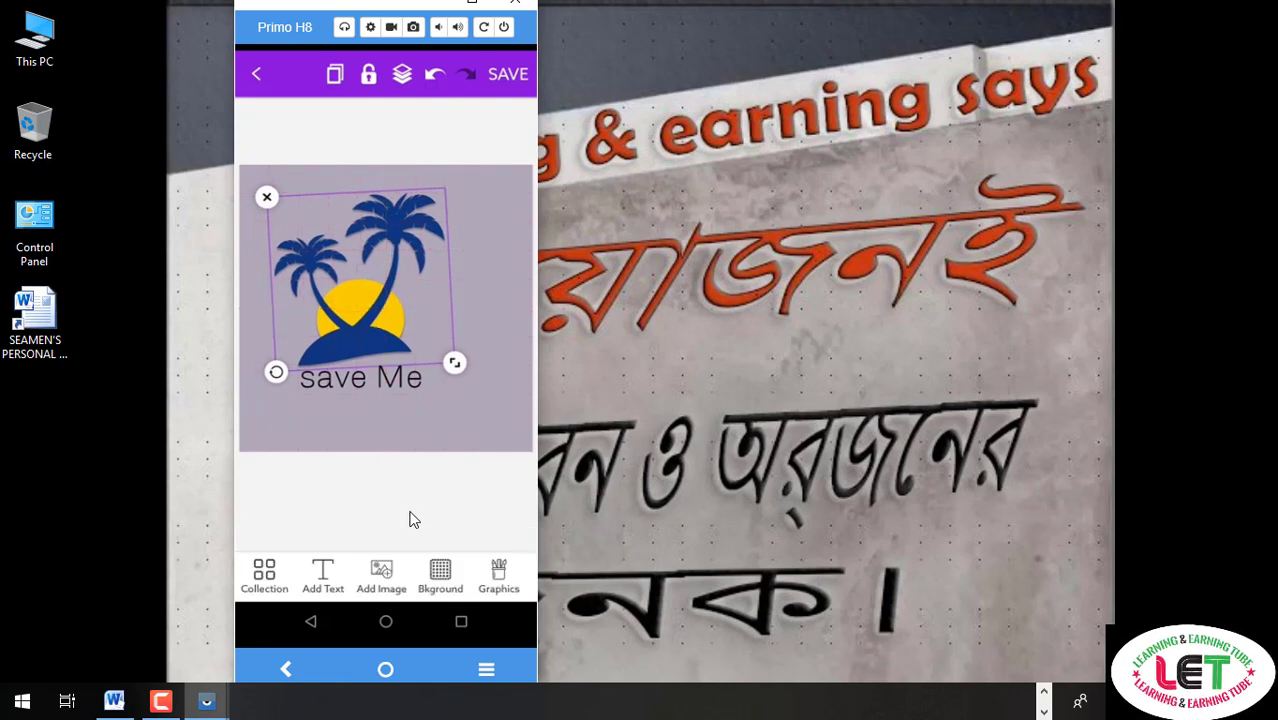
click(447, 581)
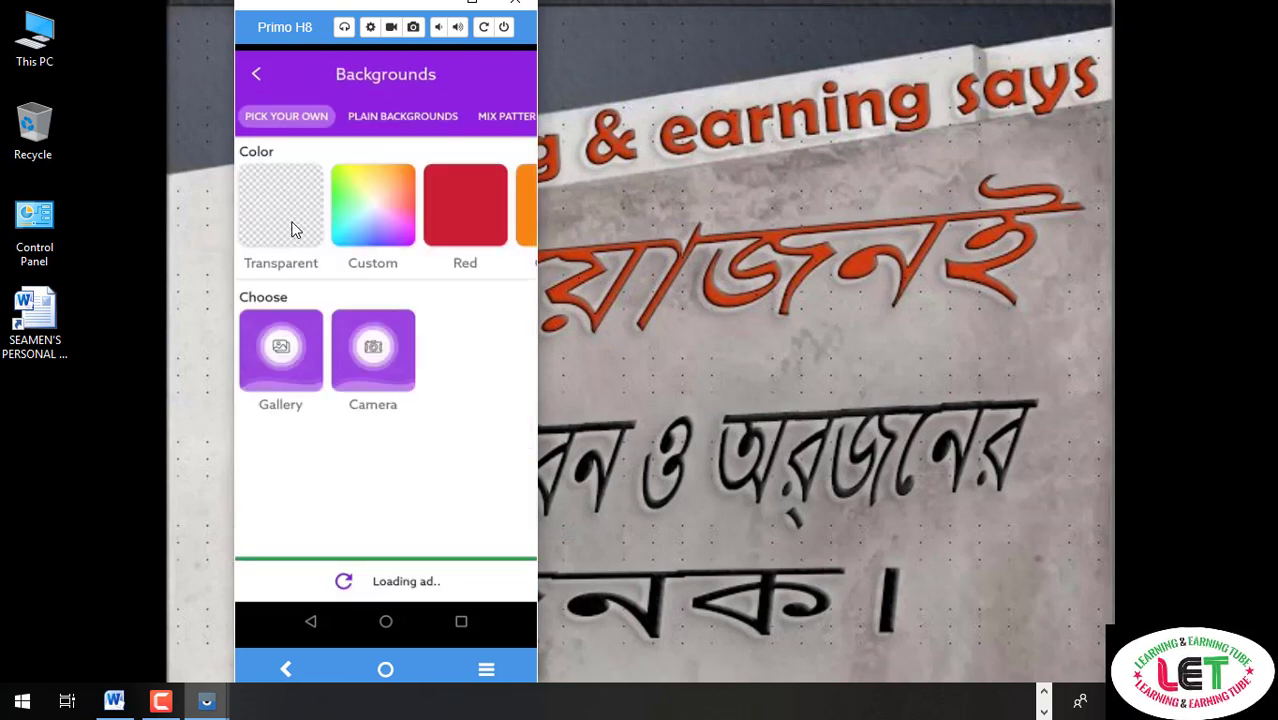
click(295, 230)
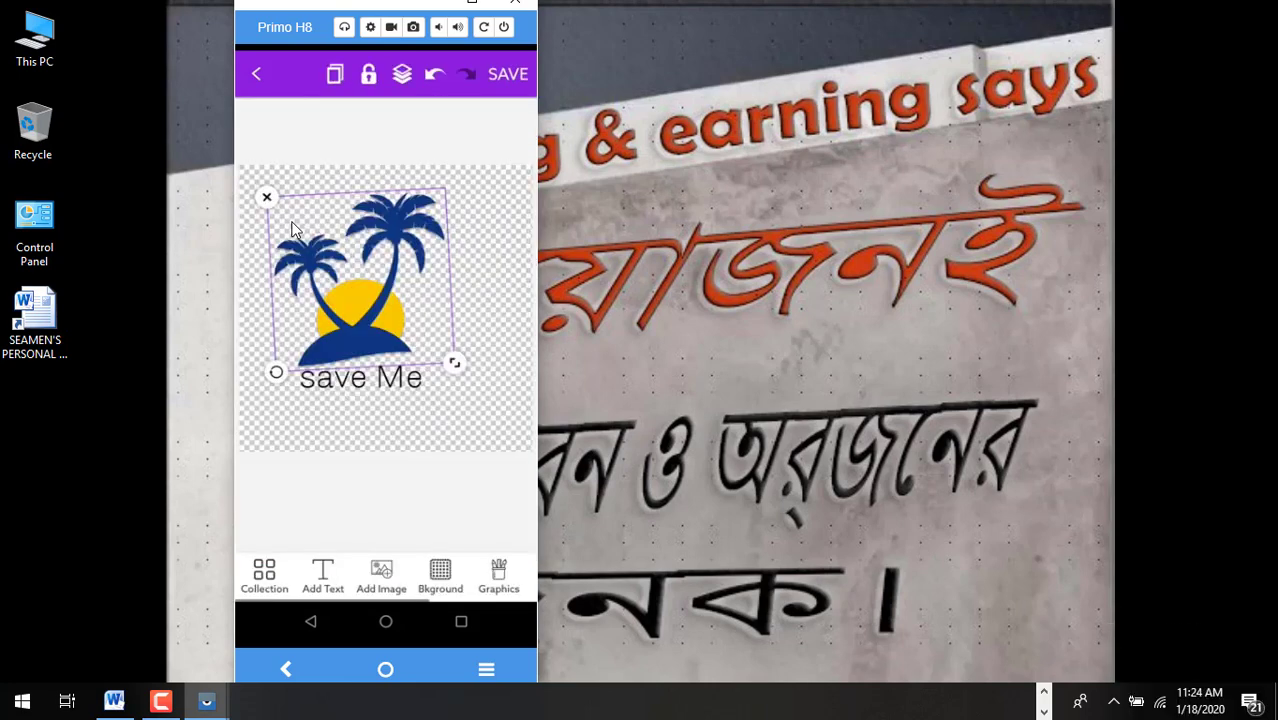
drag(365, 304, 368, 316)
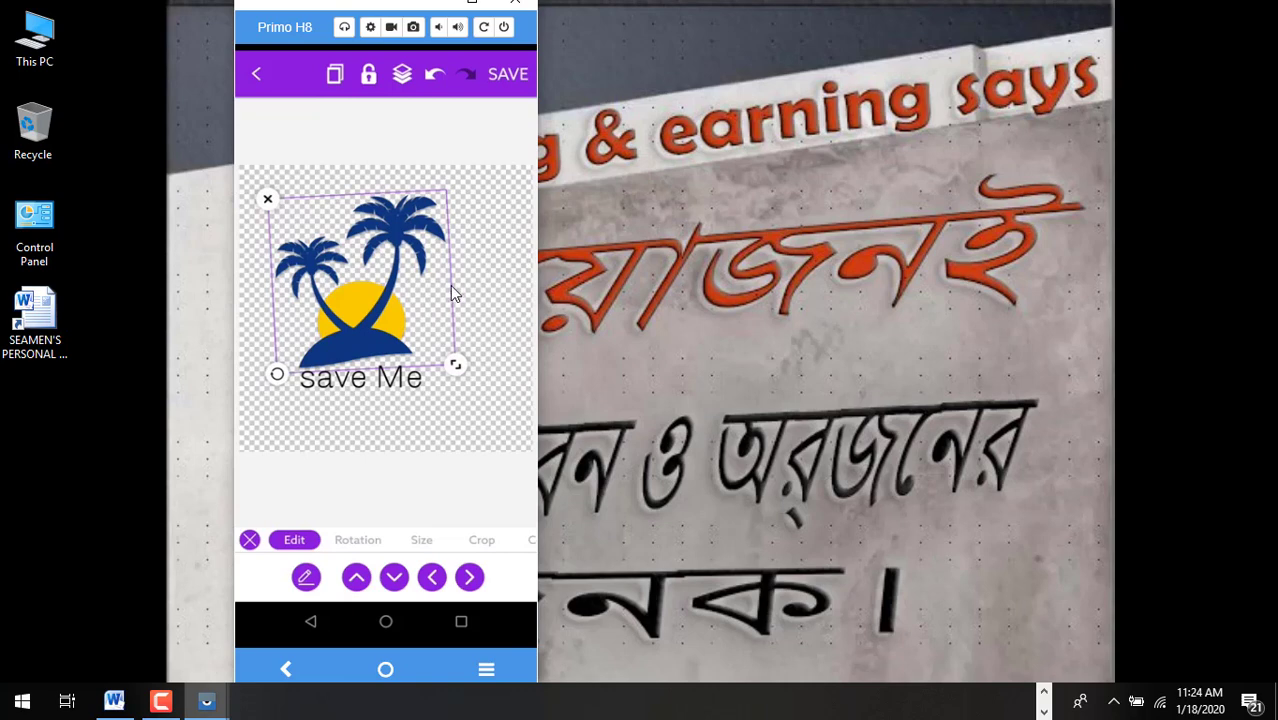
Step: Save the design in HD (2048 × 2048) and get past the full-screen ad
click(510, 76)
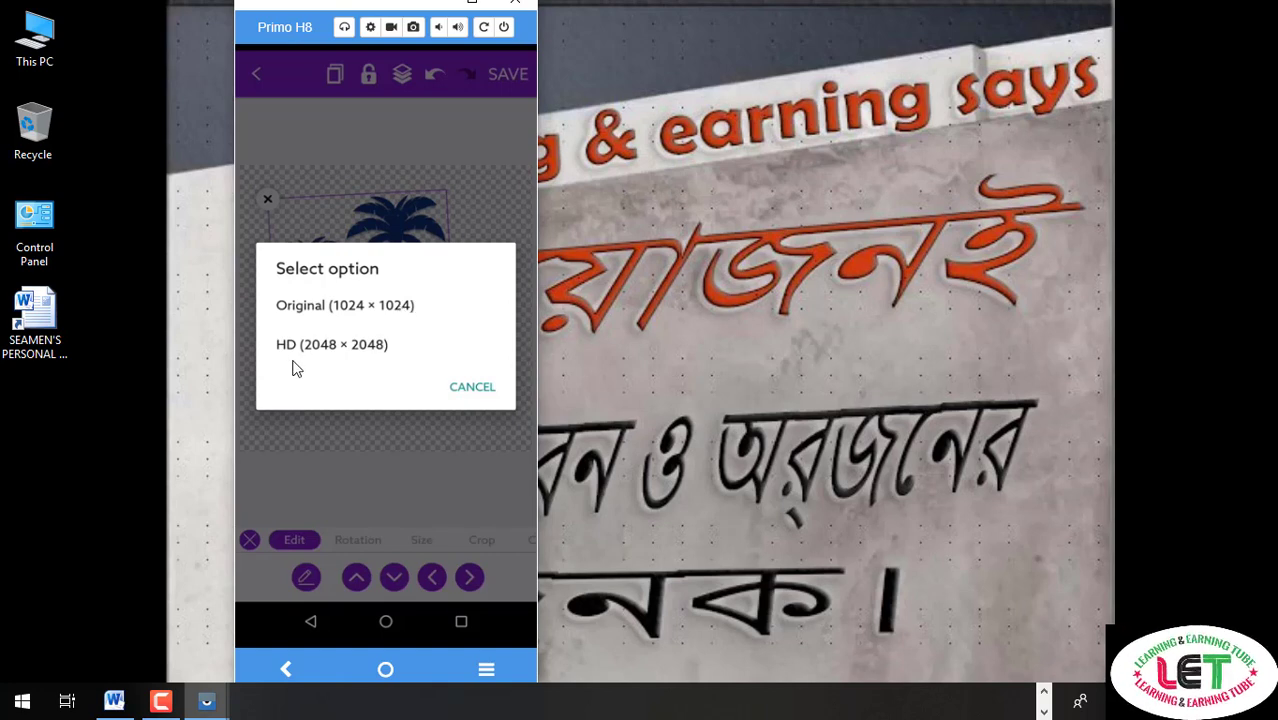
click(362, 350)
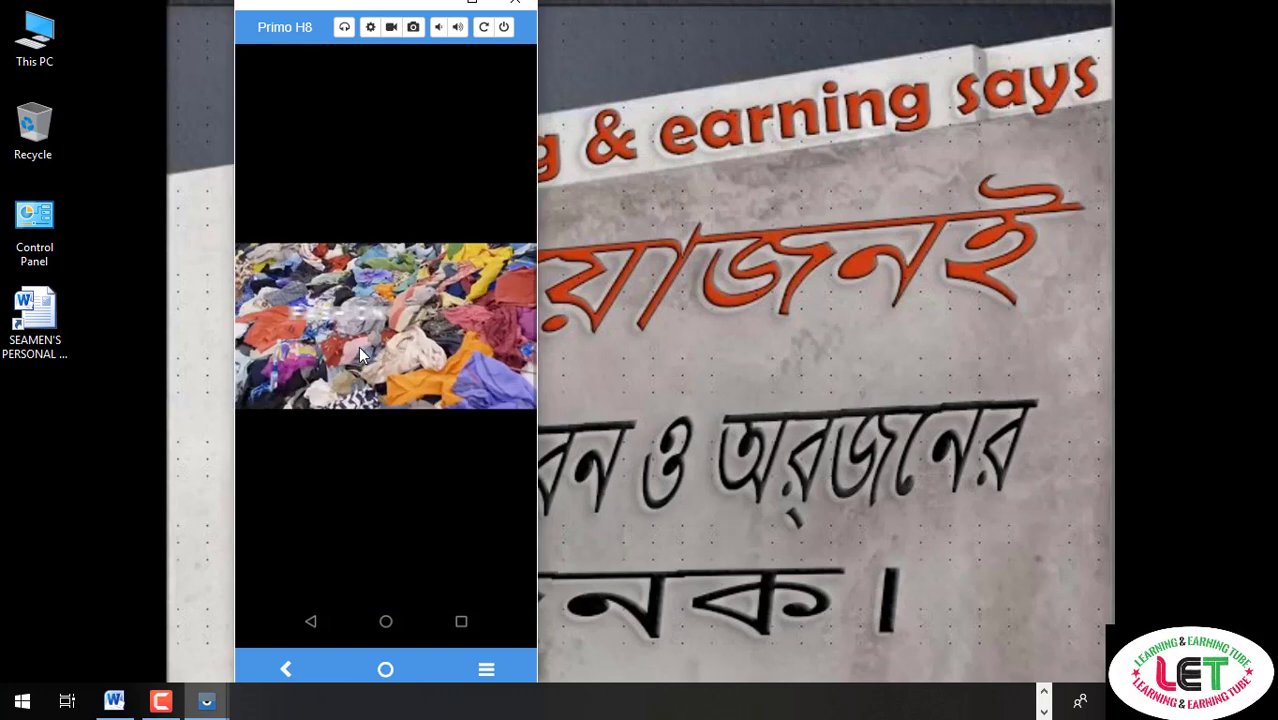
click(516, 68)
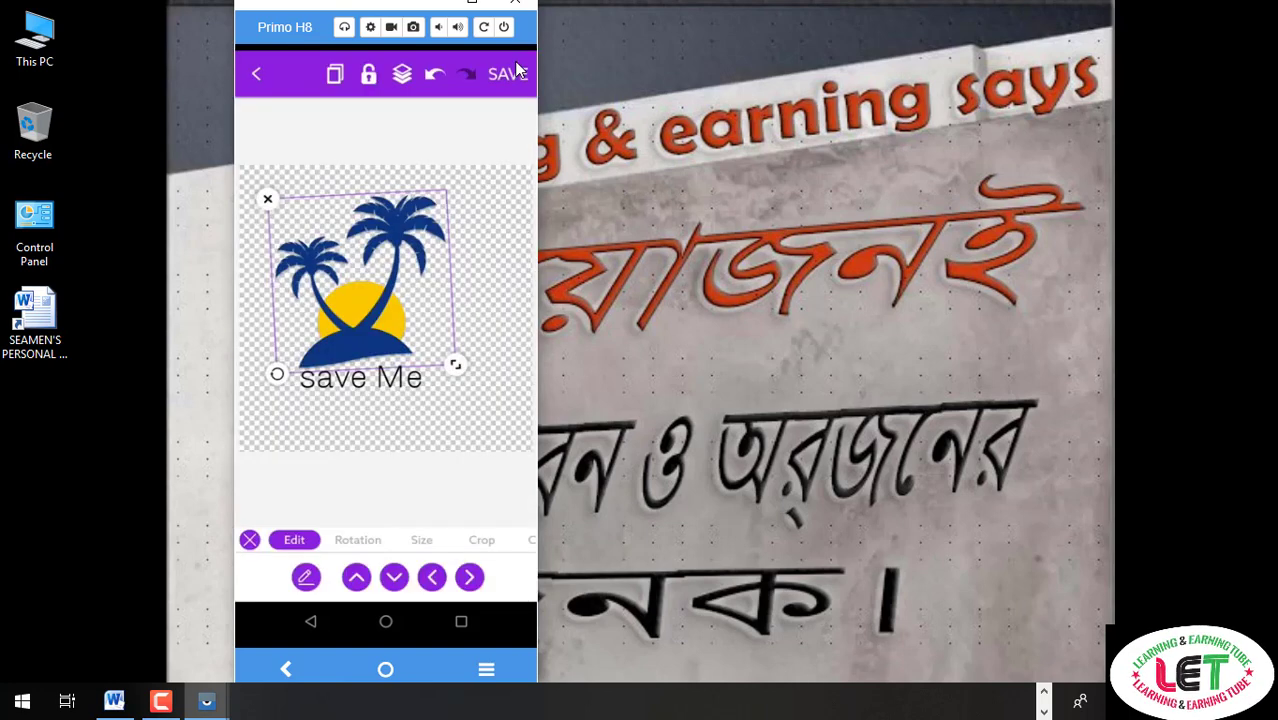
click(513, 92)
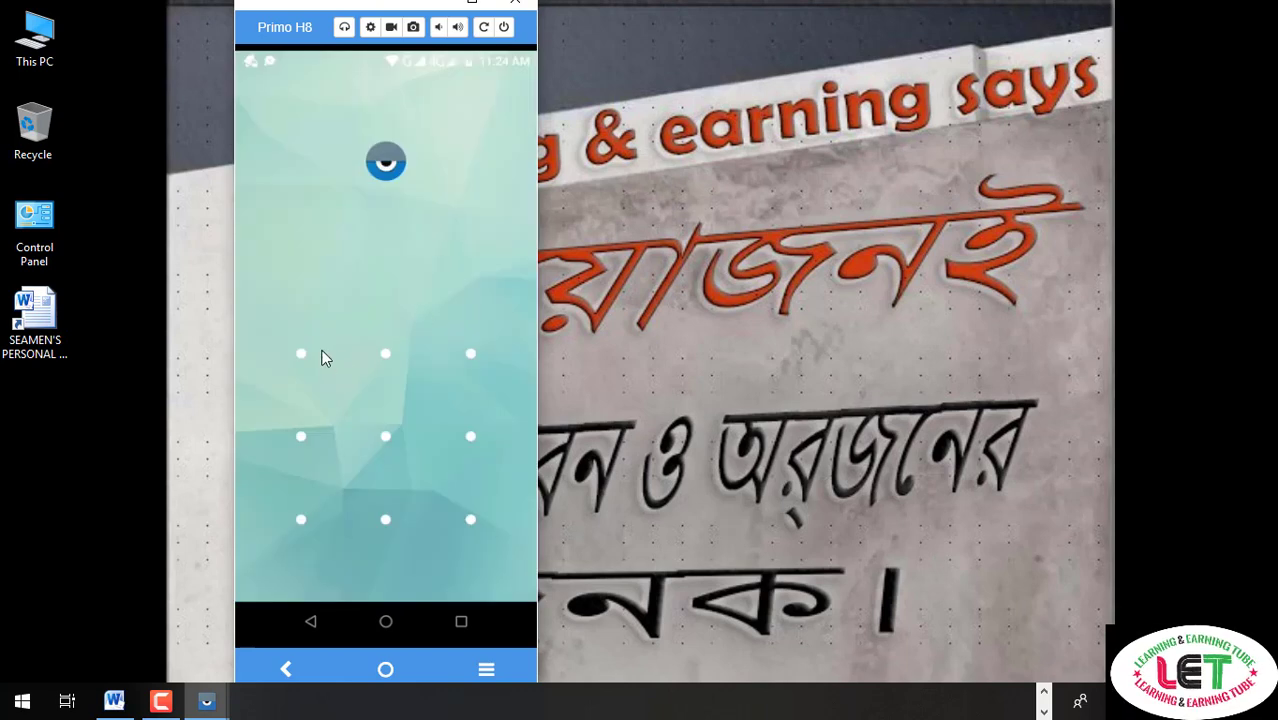
Step: Enter the app-lock pattern, leave the Vysor ad notice and return to Logo Maker from the phone's app list
drag(308, 356, 298, 487)
drag(419, 526, 462, 519)
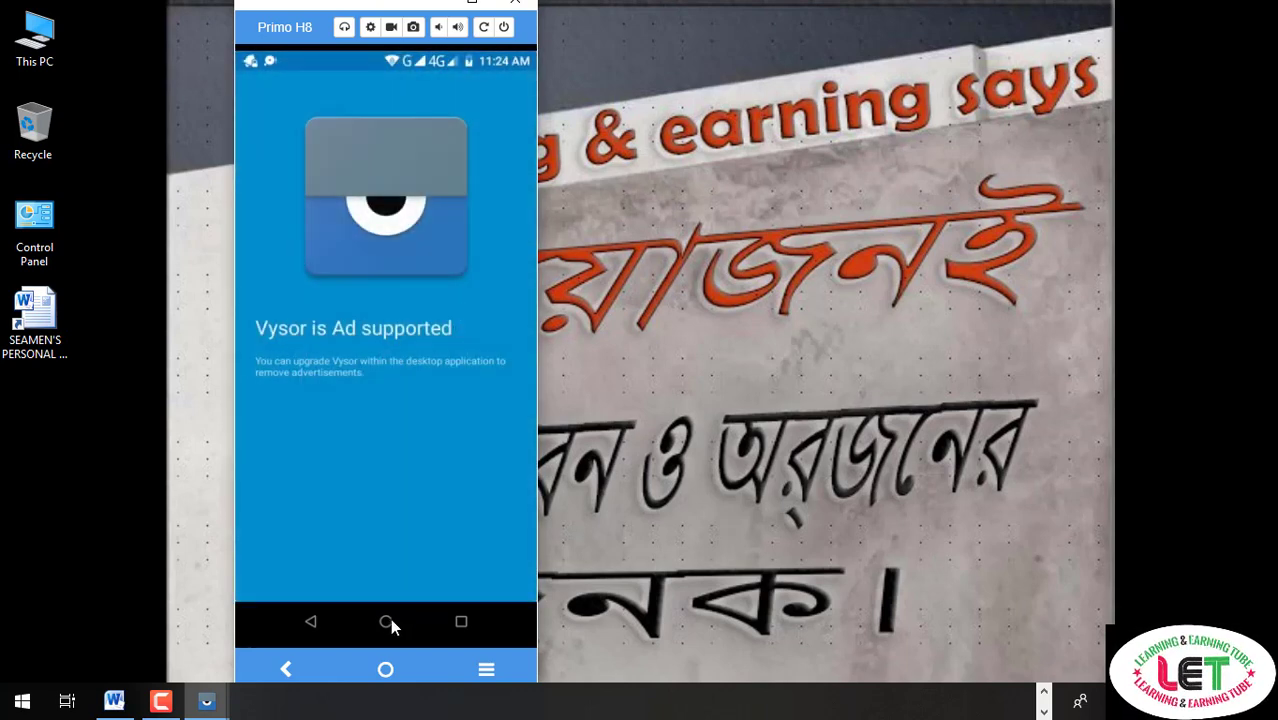
click(388, 622)
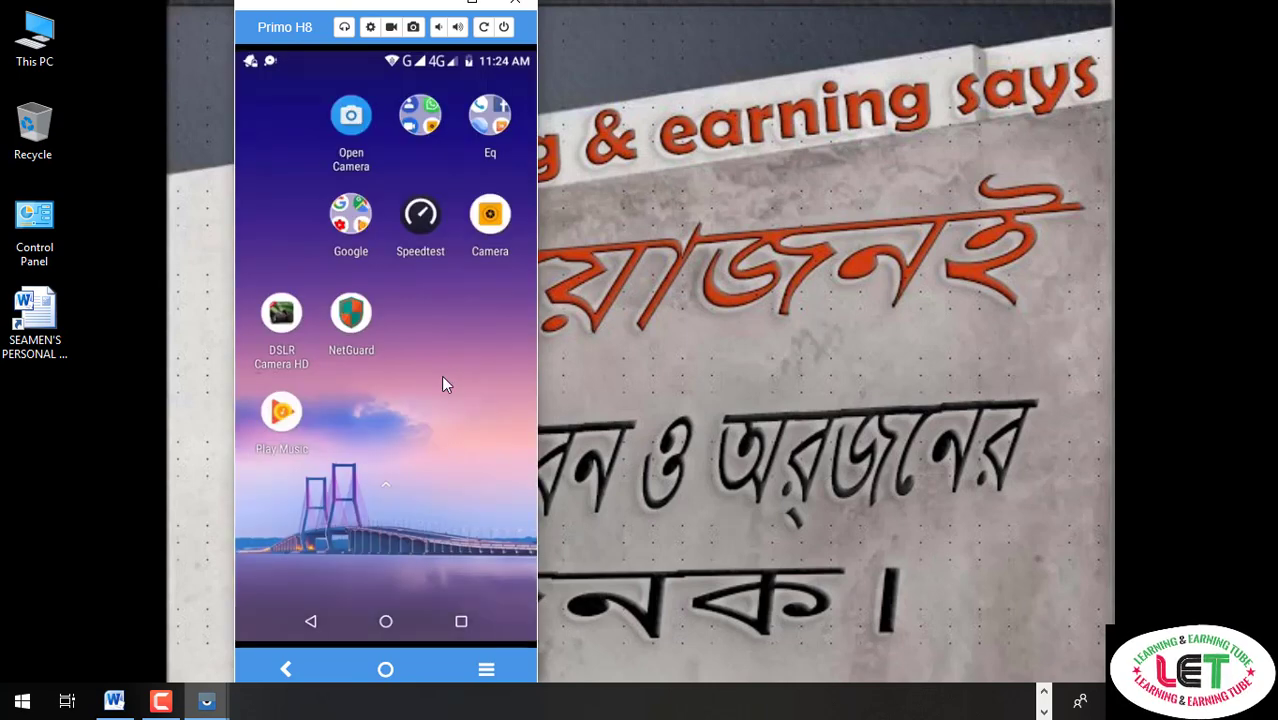
scroll(442, 382, down, 2)
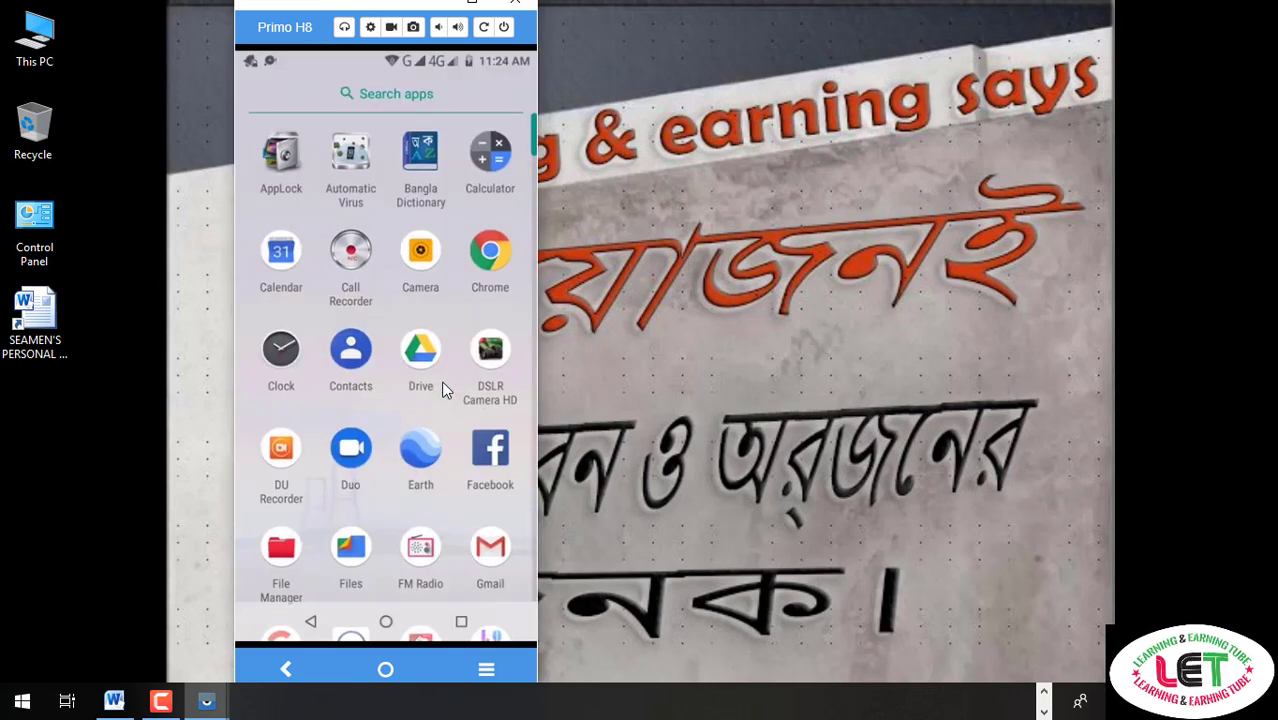
scroll(444, 388, down, 2)
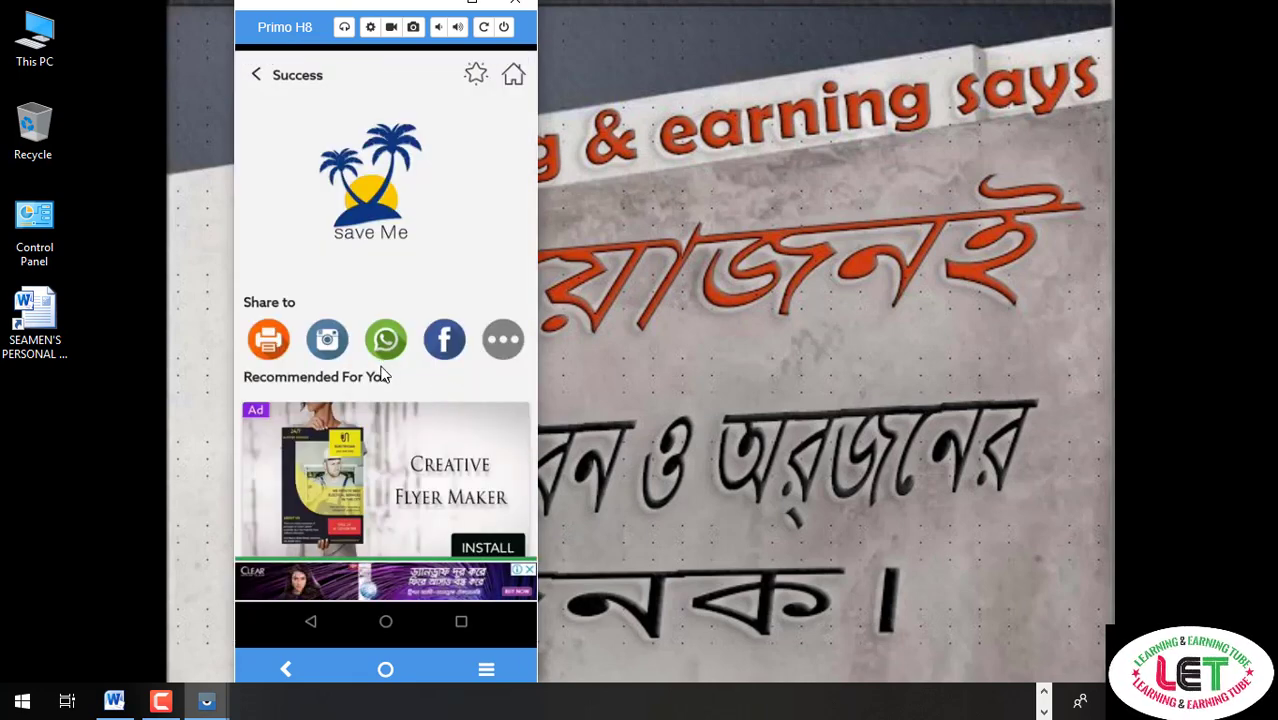
Step: Share the saved logo to Facebook, entering the app-lock pattern and posting it with the caption "PIC"
click(447, 348)
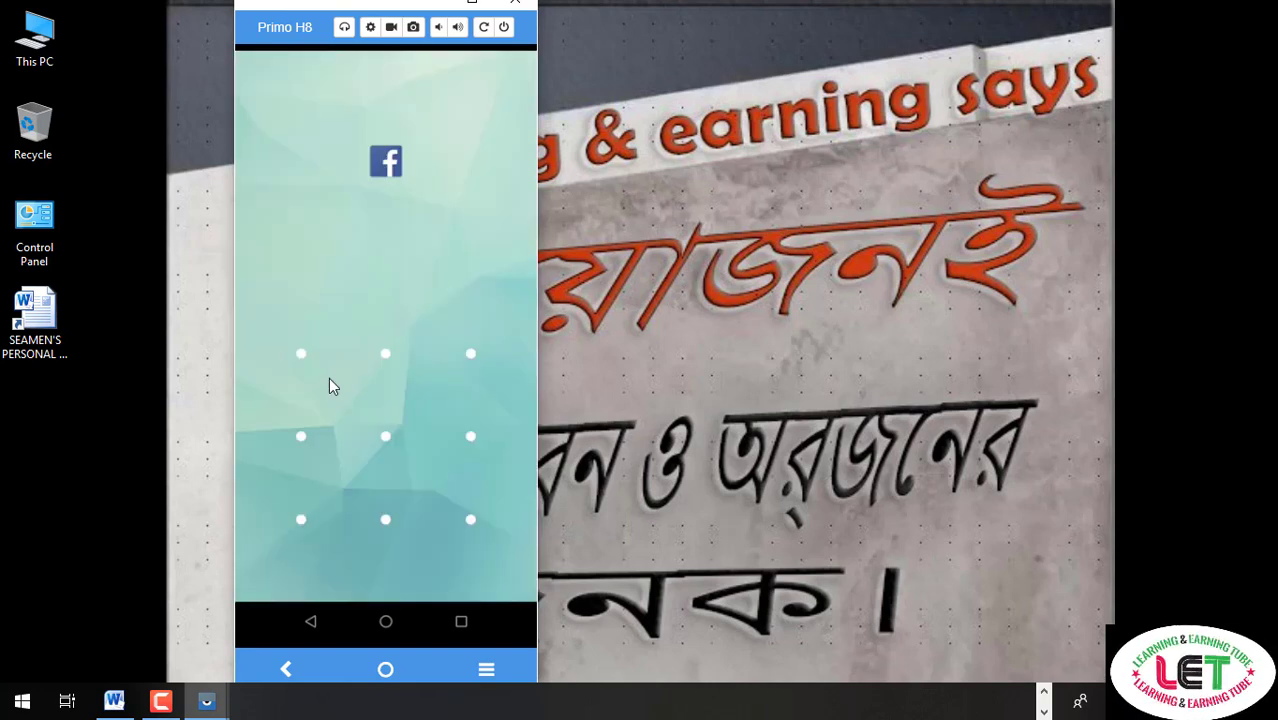
drag(301, 353, 301, 519)
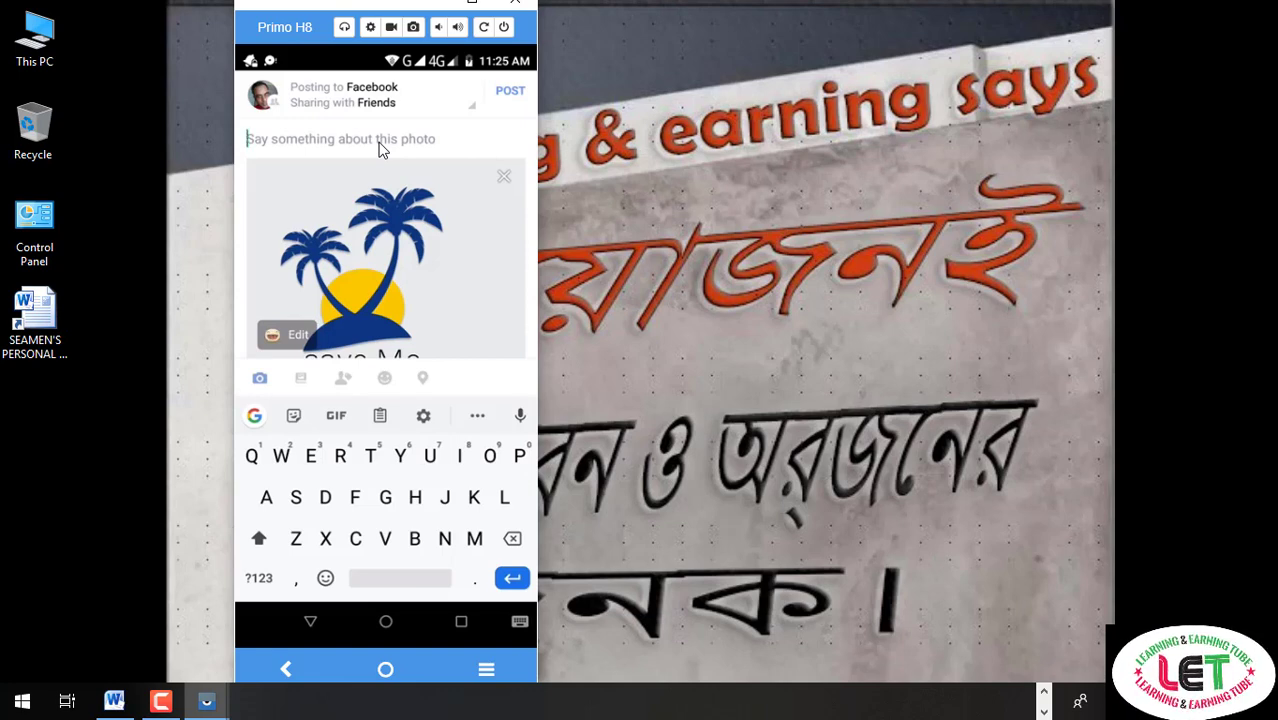
text(PIC)
click(506, 92)
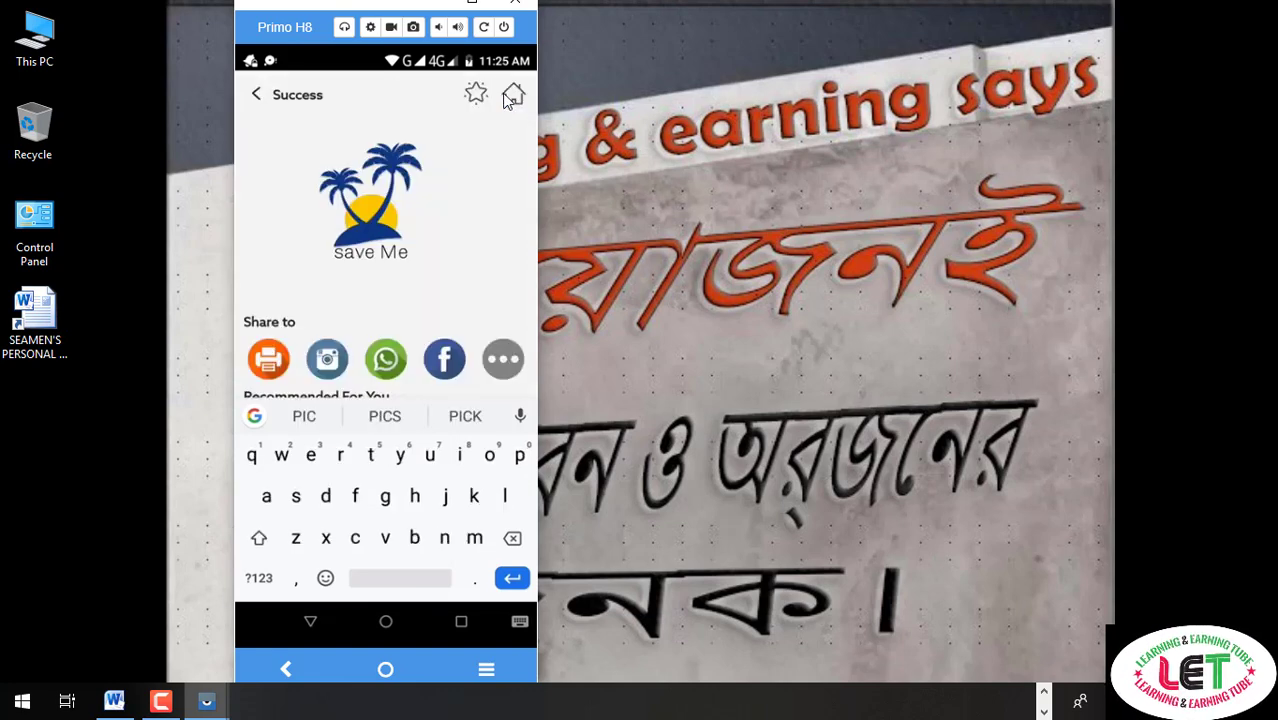
Step: Leave the saved design's share page and go back to Logo Maker's home screen
click(297, 652)
click(297, 652)
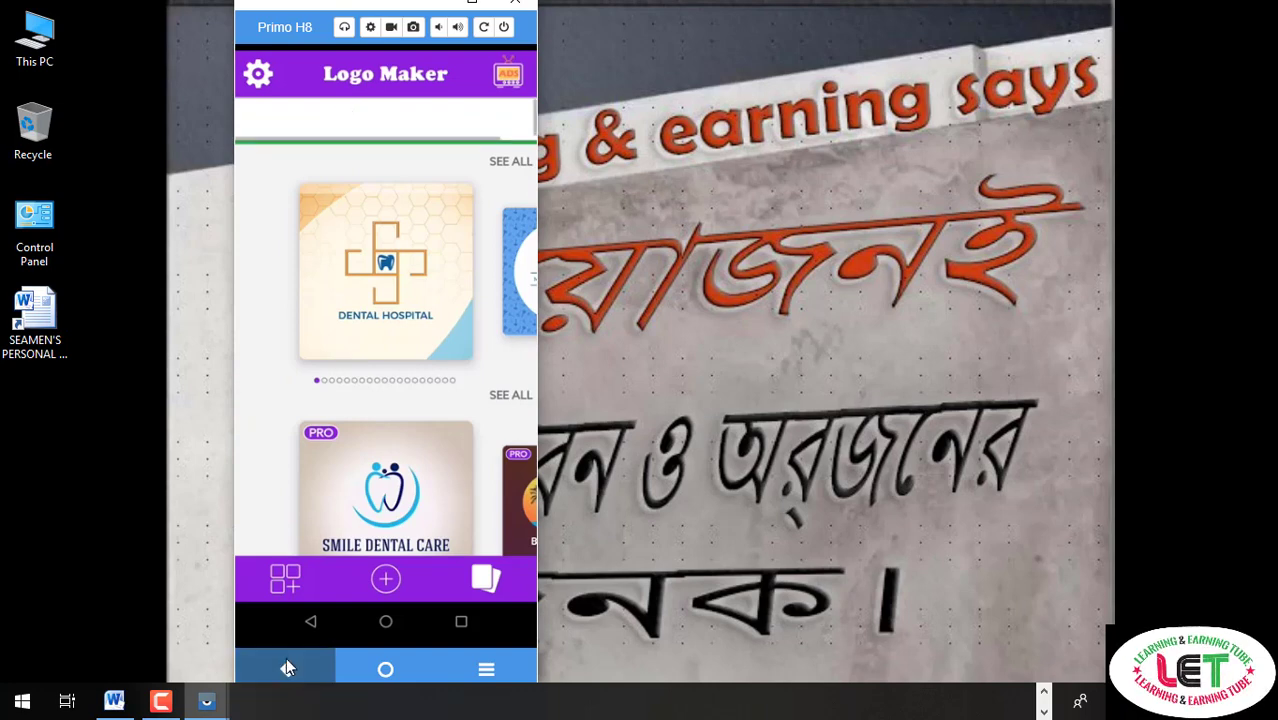
click(388, 441)
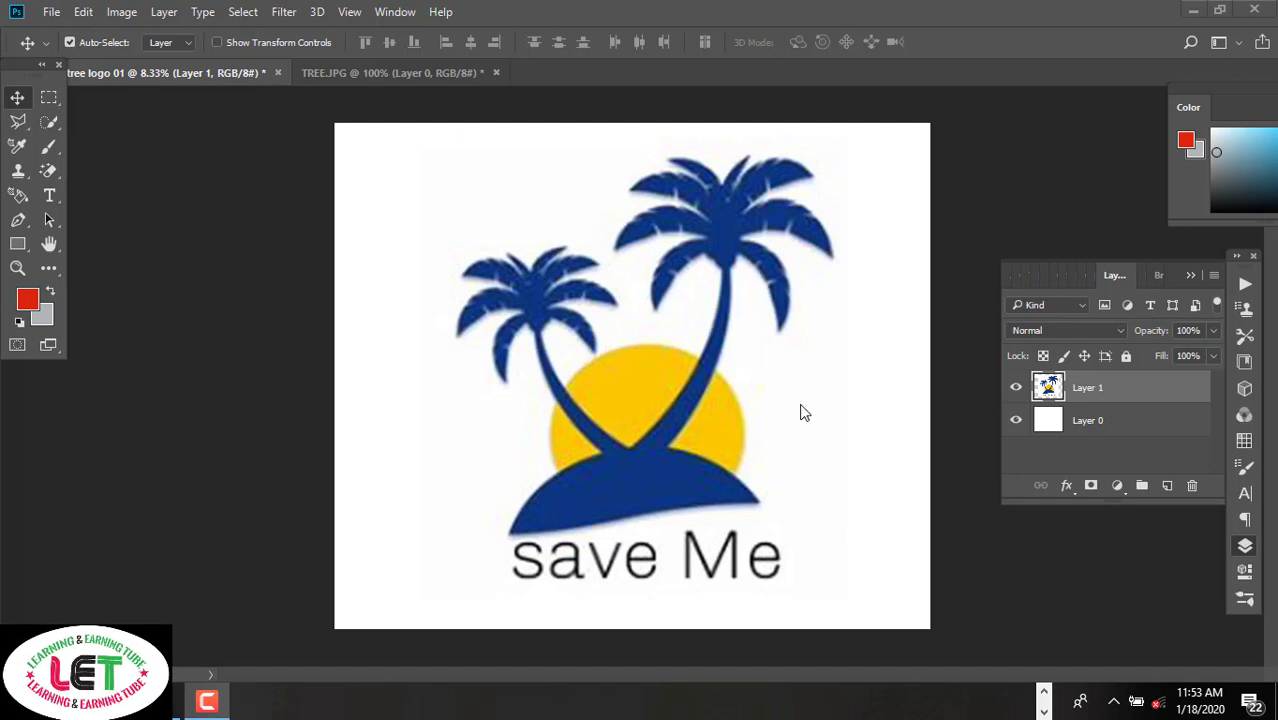
Step: In Photoshop, create a 7632 × 6480 px white RGB document named "tree logo" at 72 pixels/inch and unlock its background layer
click(48, 14)
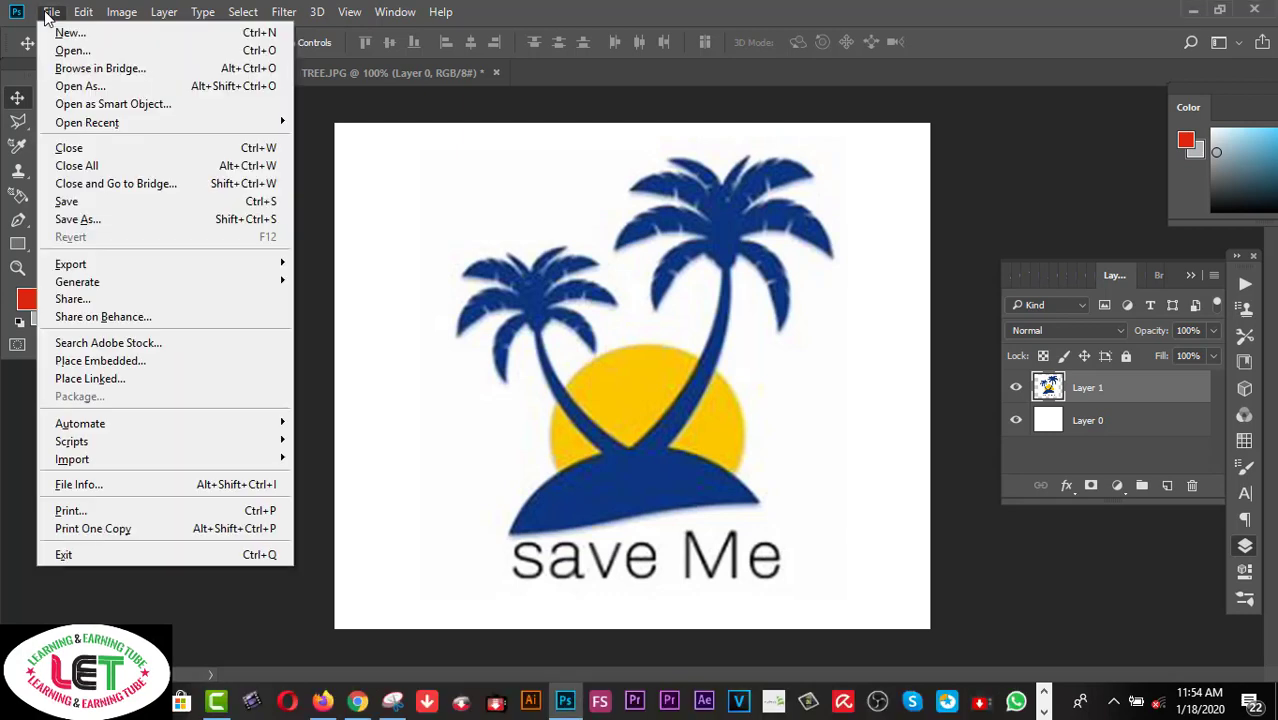
click(50, 34)
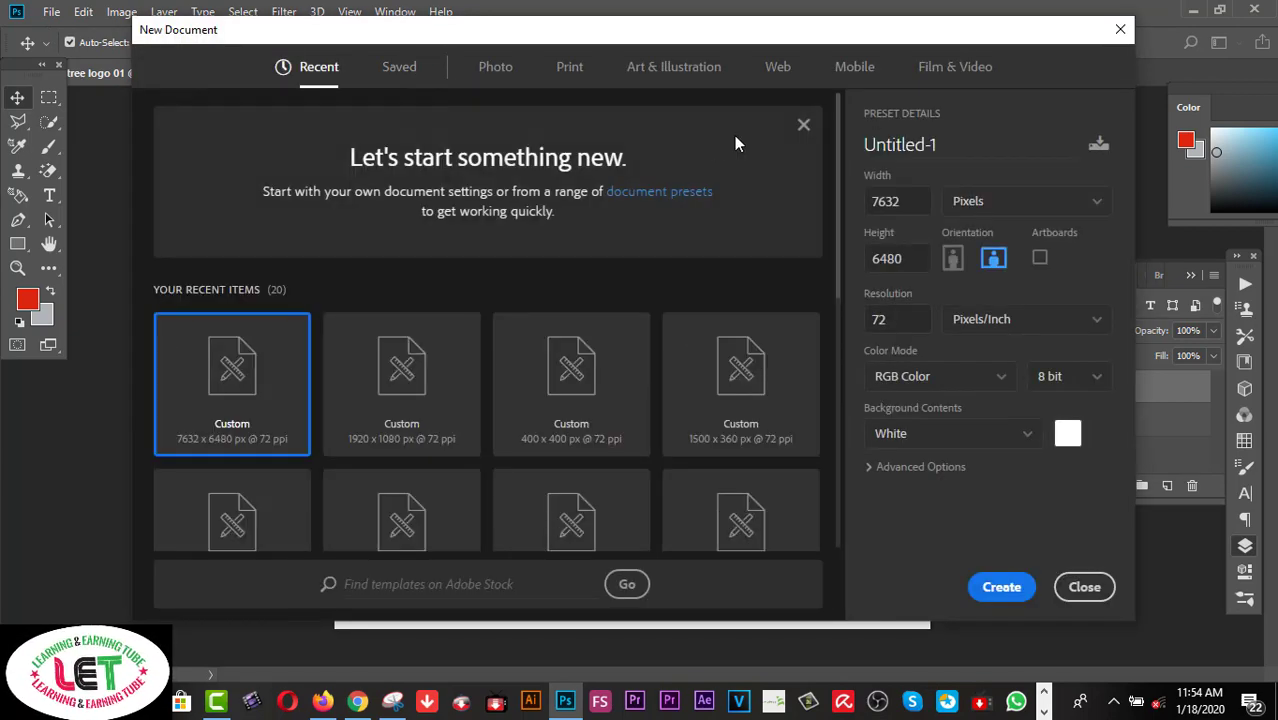
drag(938, 146, 851, 146)
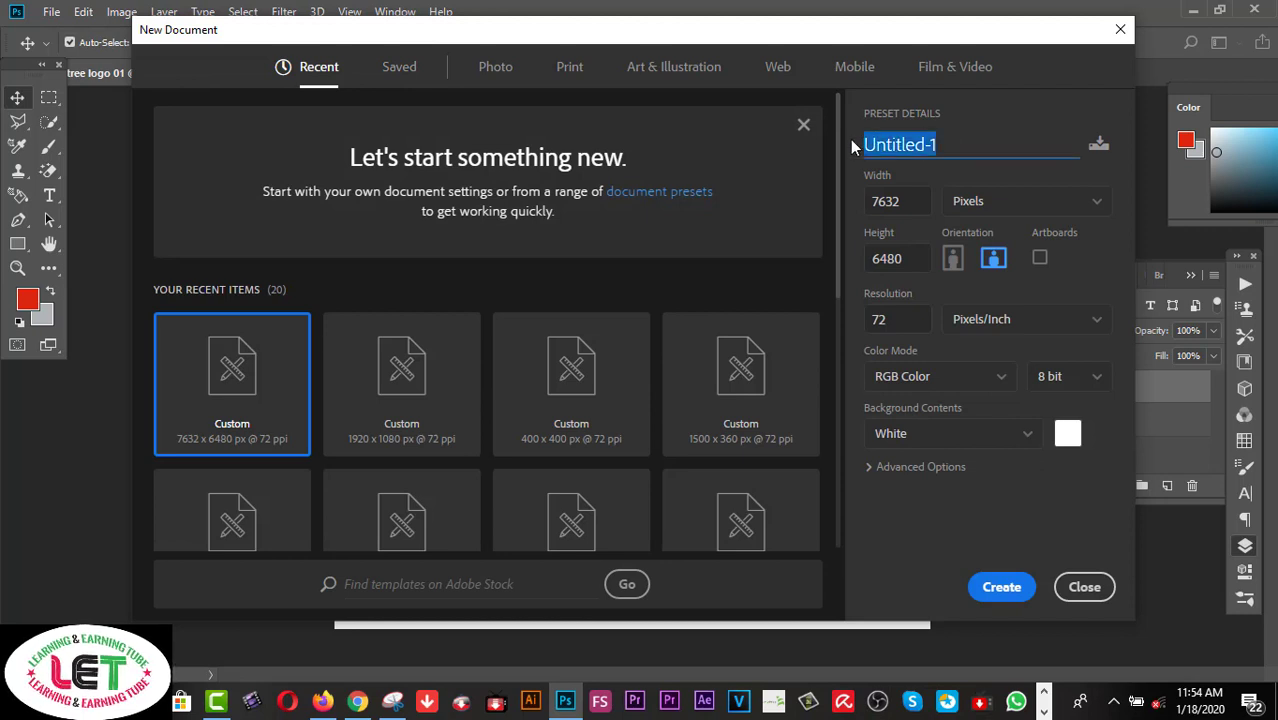
text(tree logo)
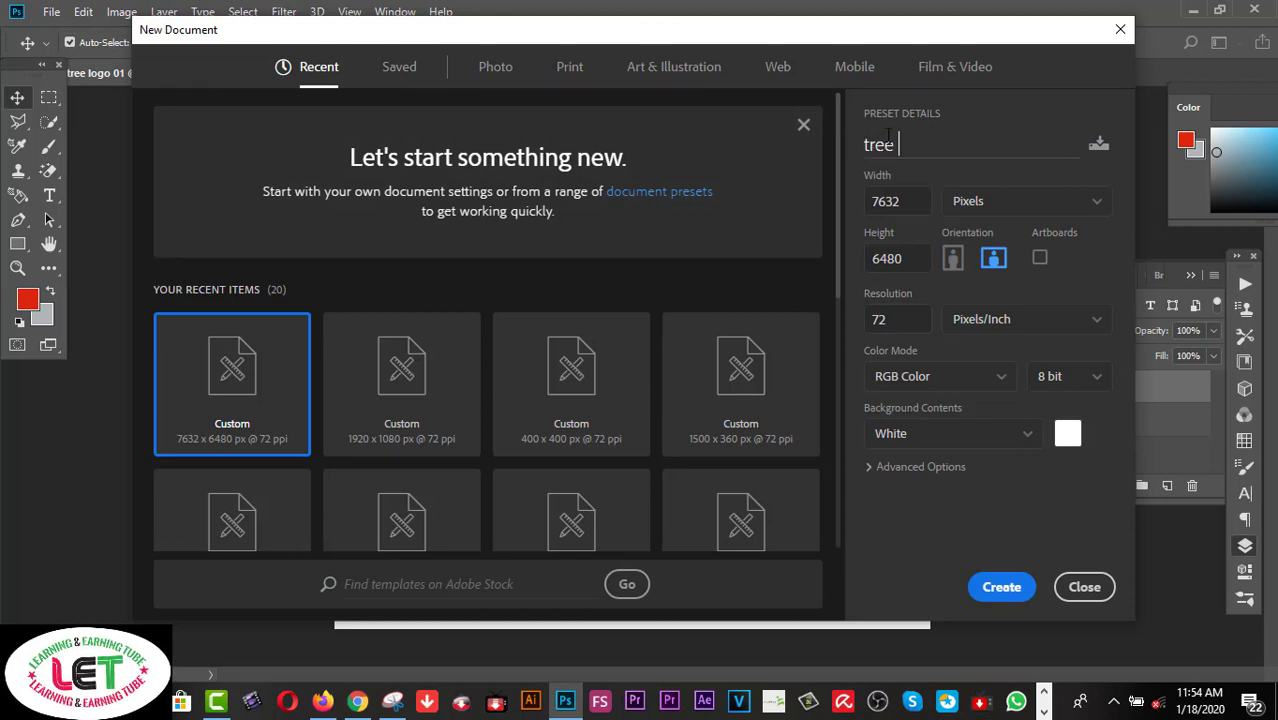
click(897, 201)
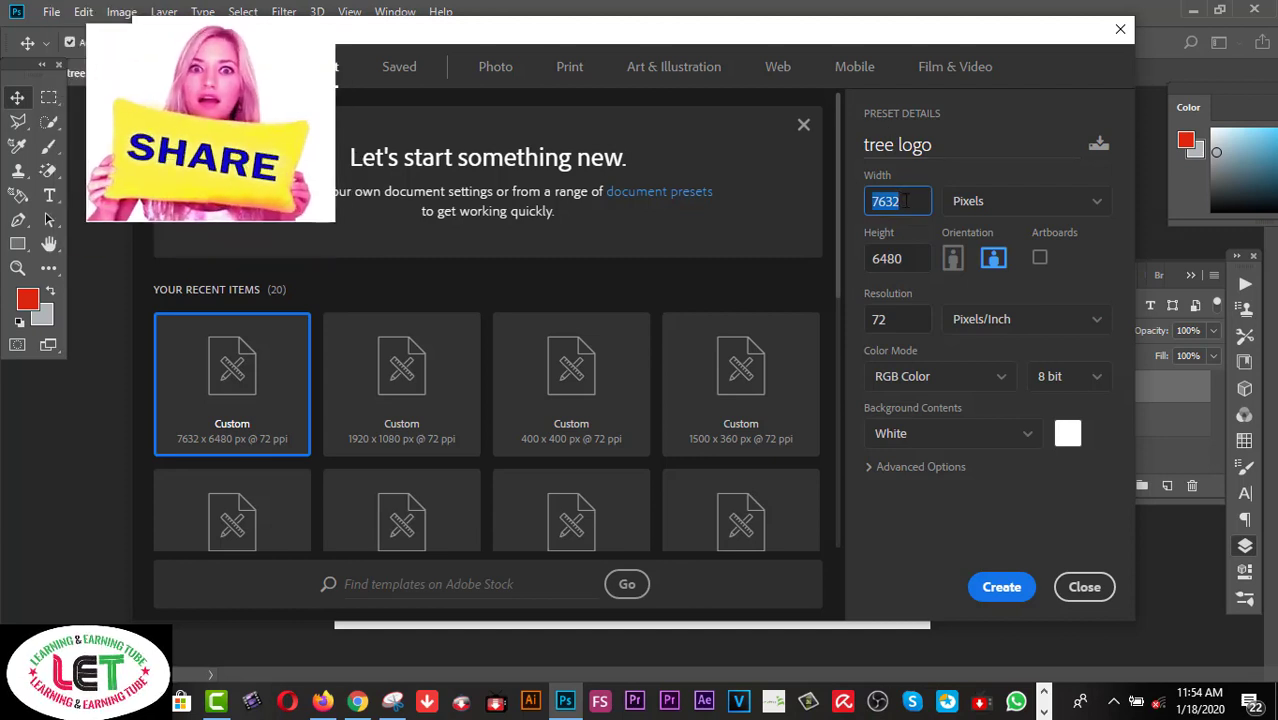
click(874, 257)
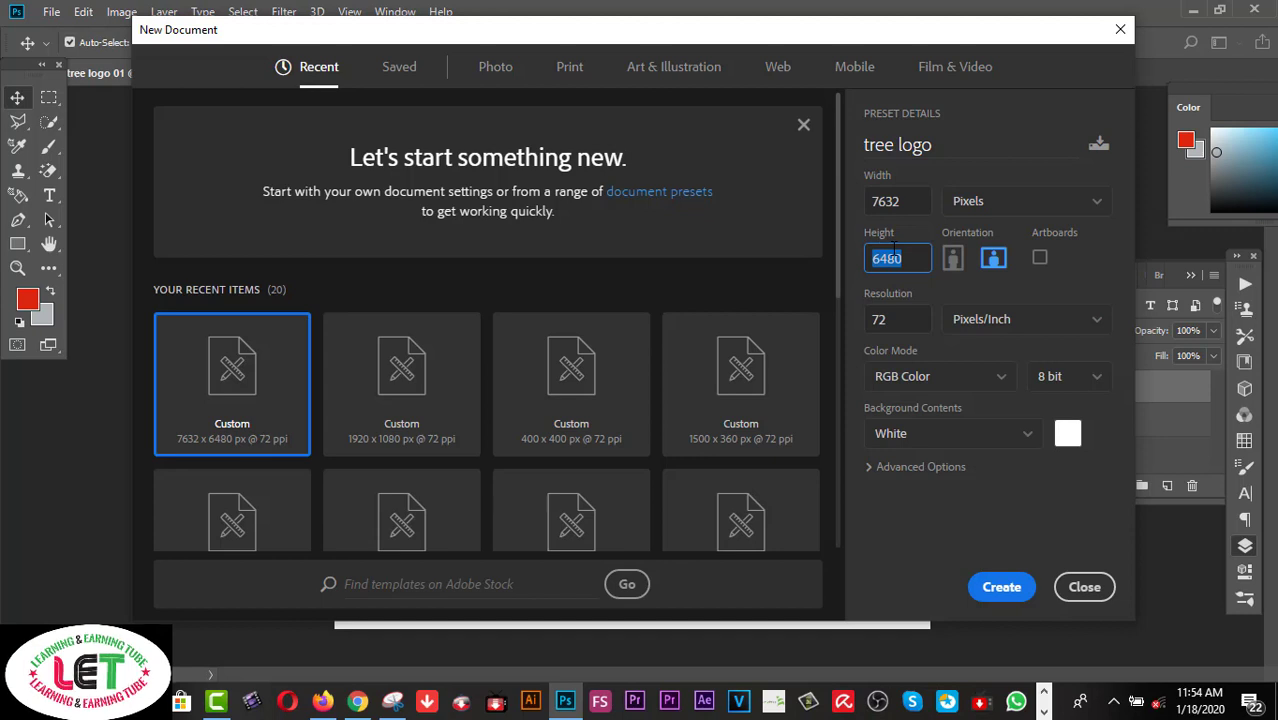
click(997, 588)
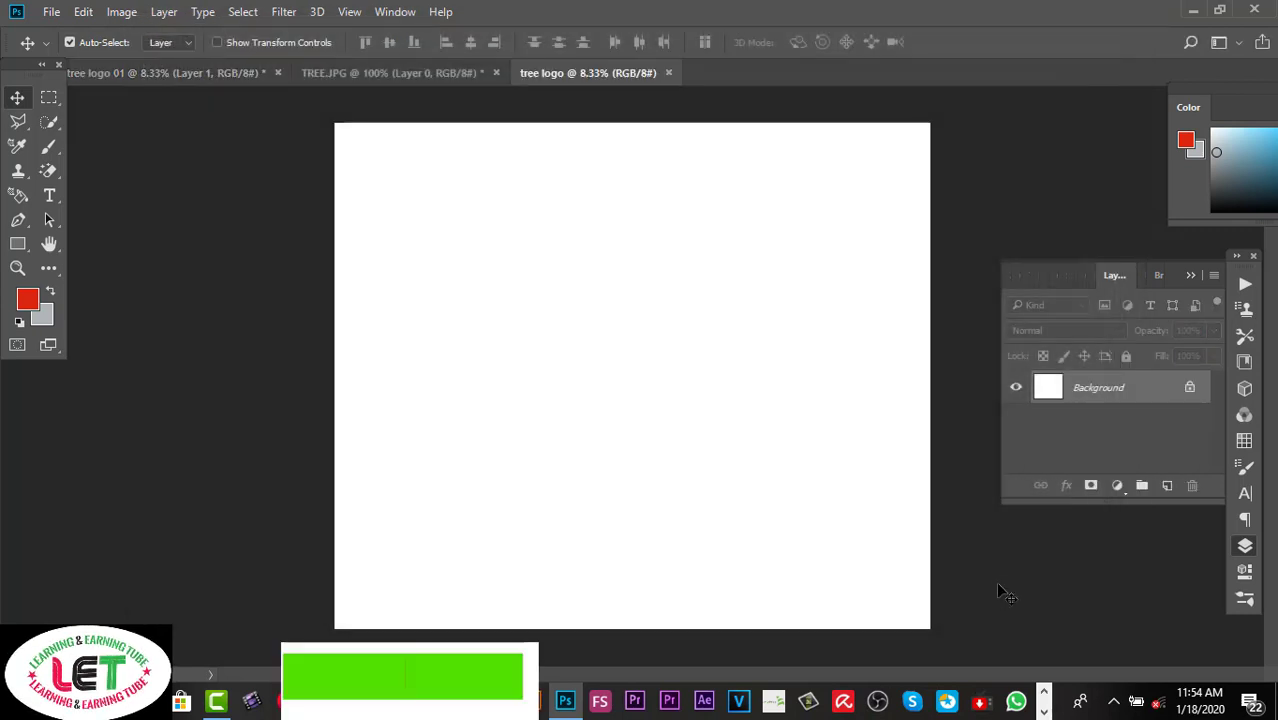
click(1189, 387)
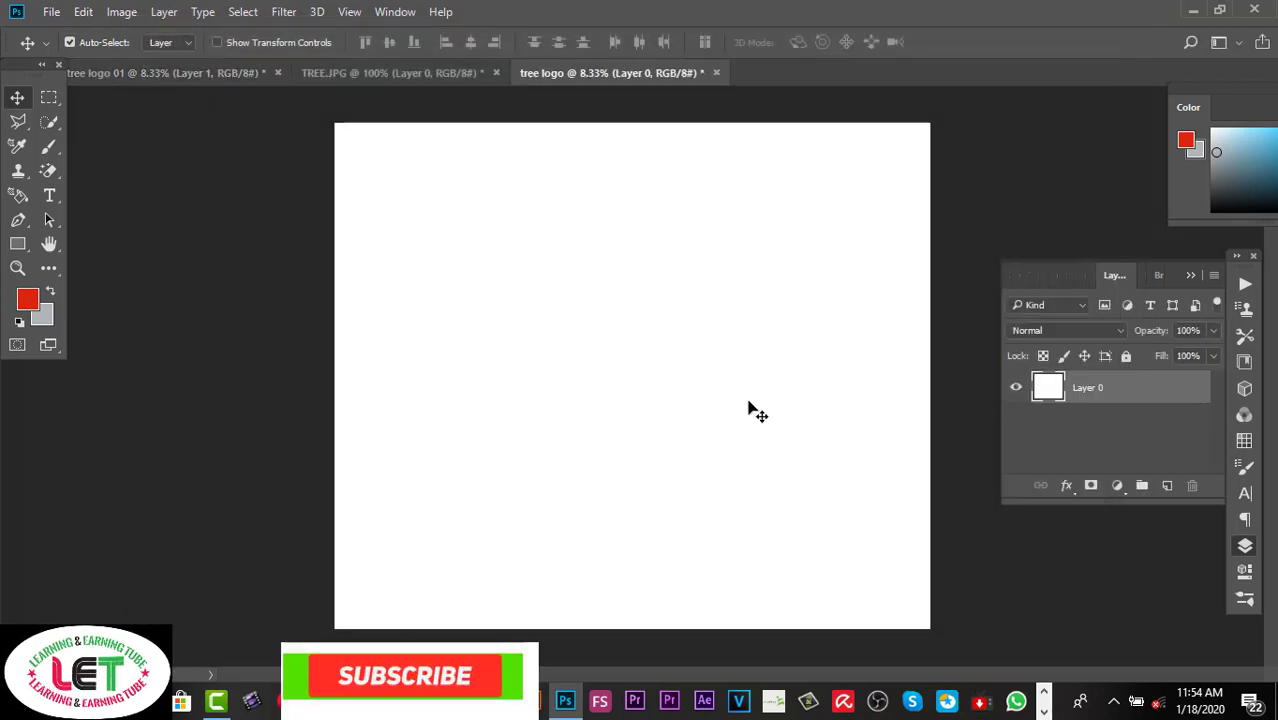
Step: Search the Pictures folder for "tree", open the palm island TREE image and try to move its artwork
click(51, 12)
click(58, 44)
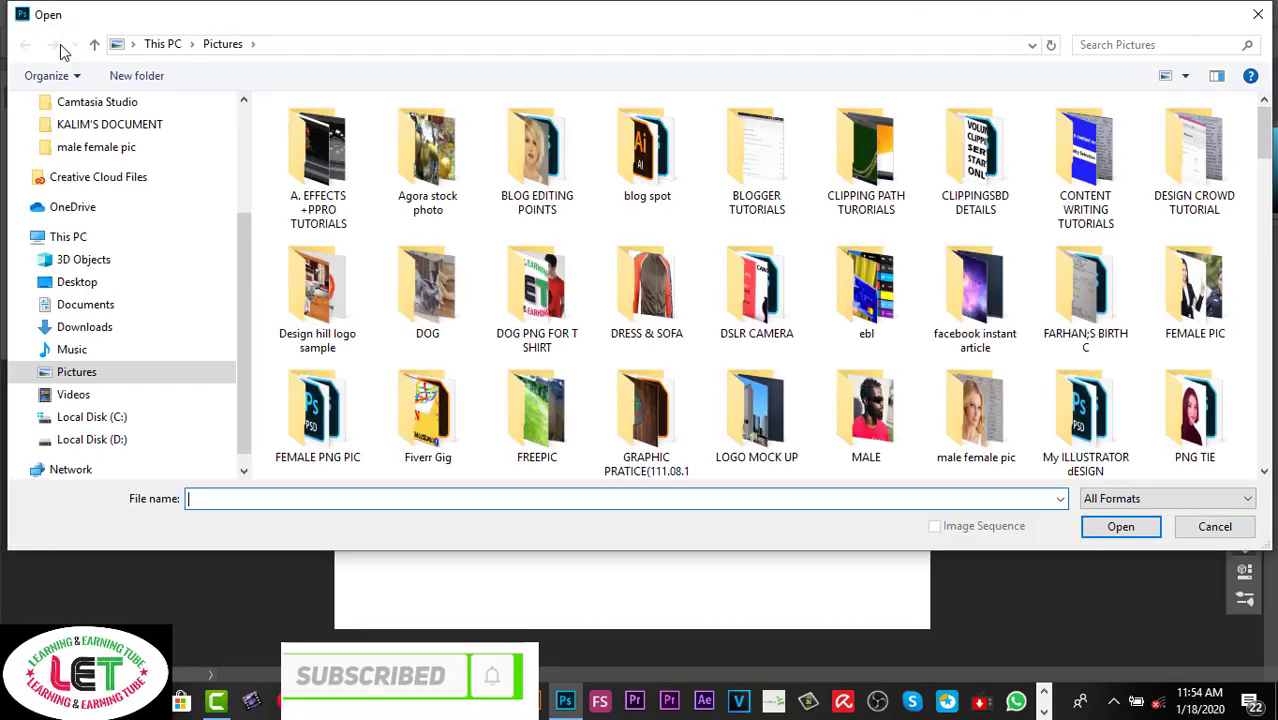
click(1150, 44)
text(tree)
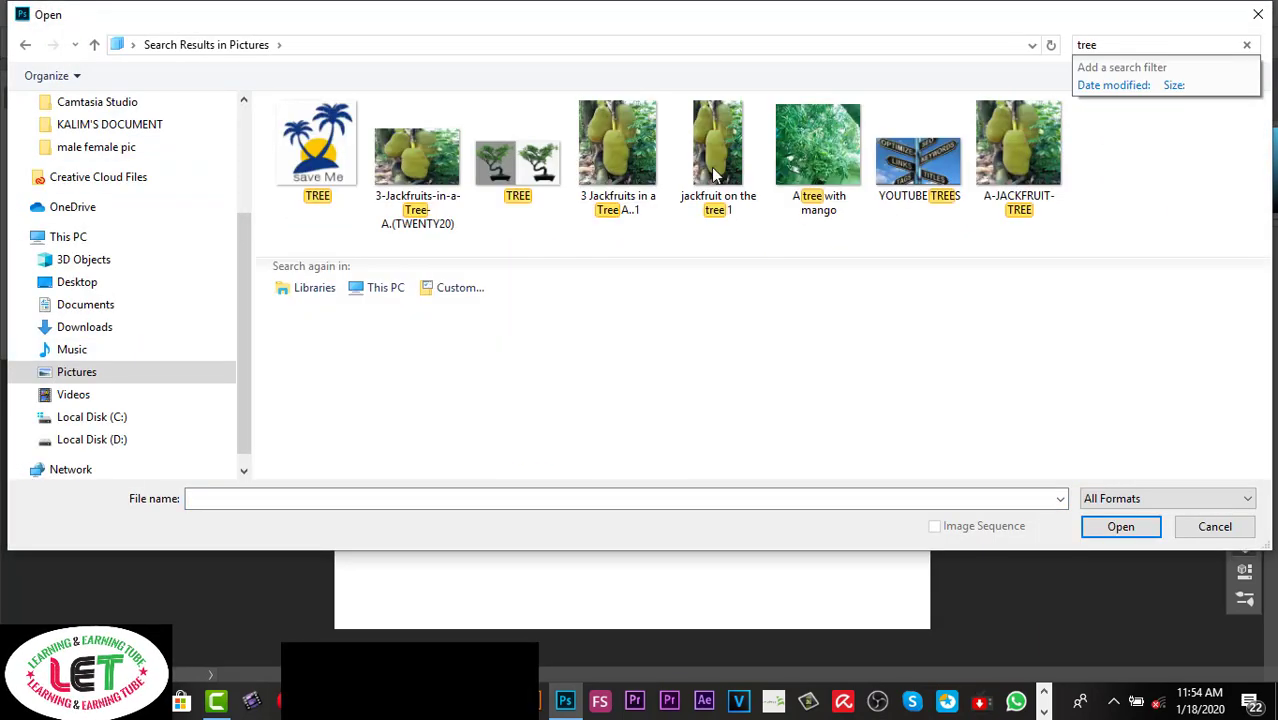
click(321, 178)
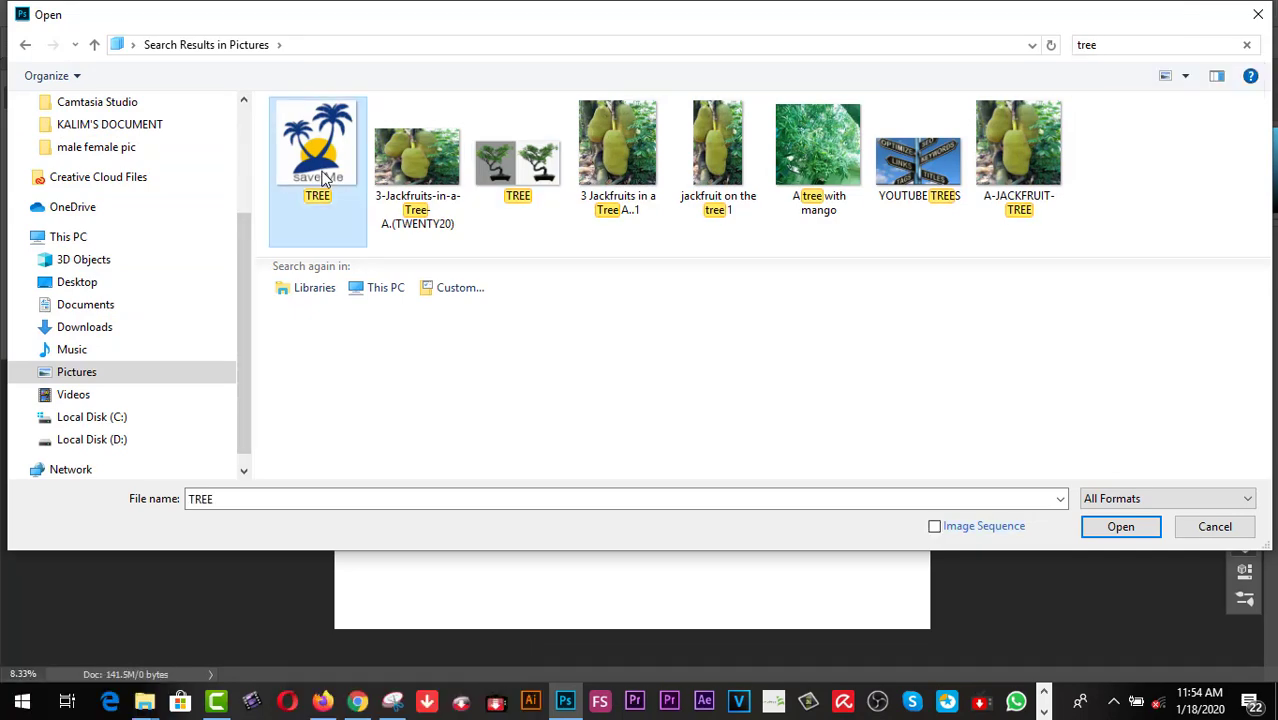
click(1125, 528)
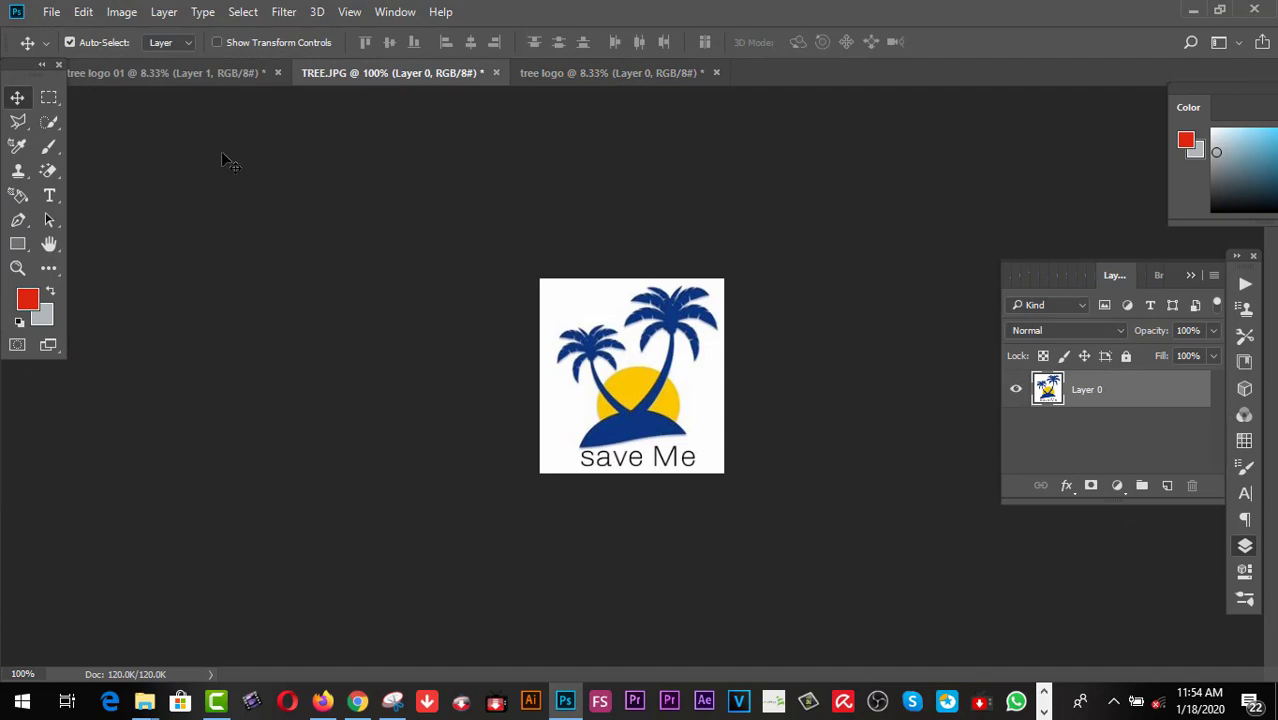
drag(655, 380, 730, 391)
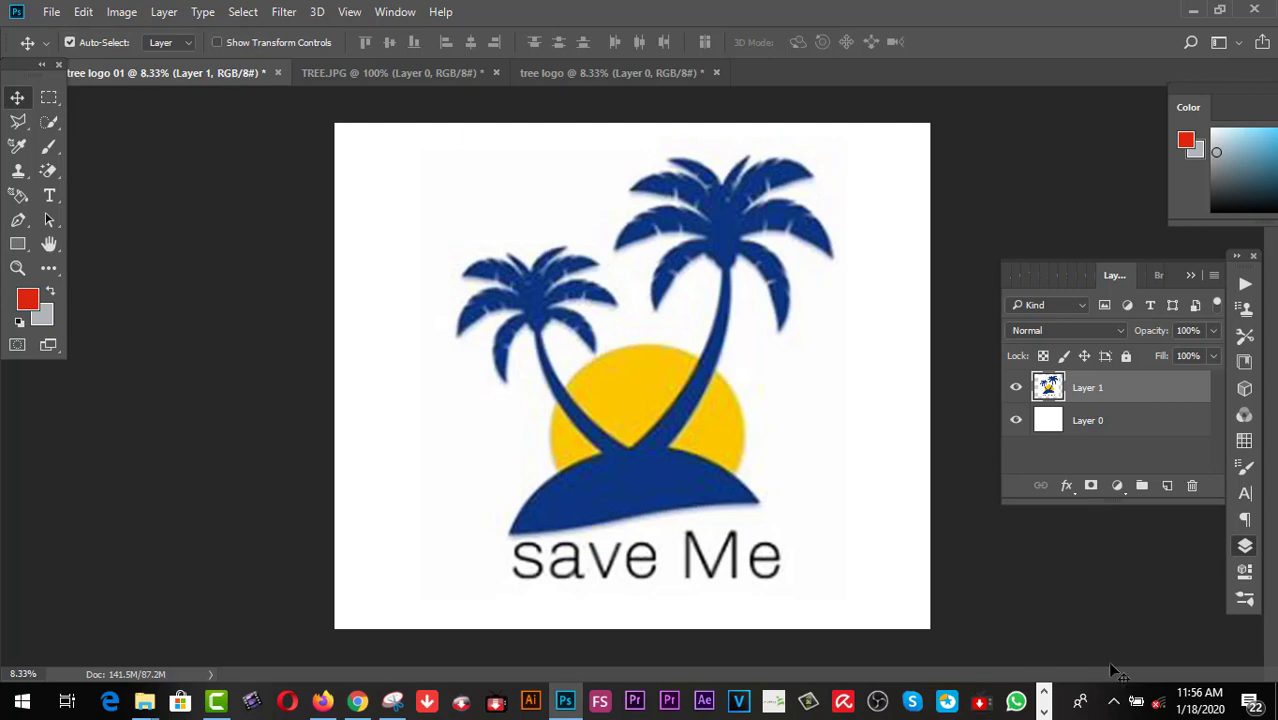
mouse_move(1187, 703)
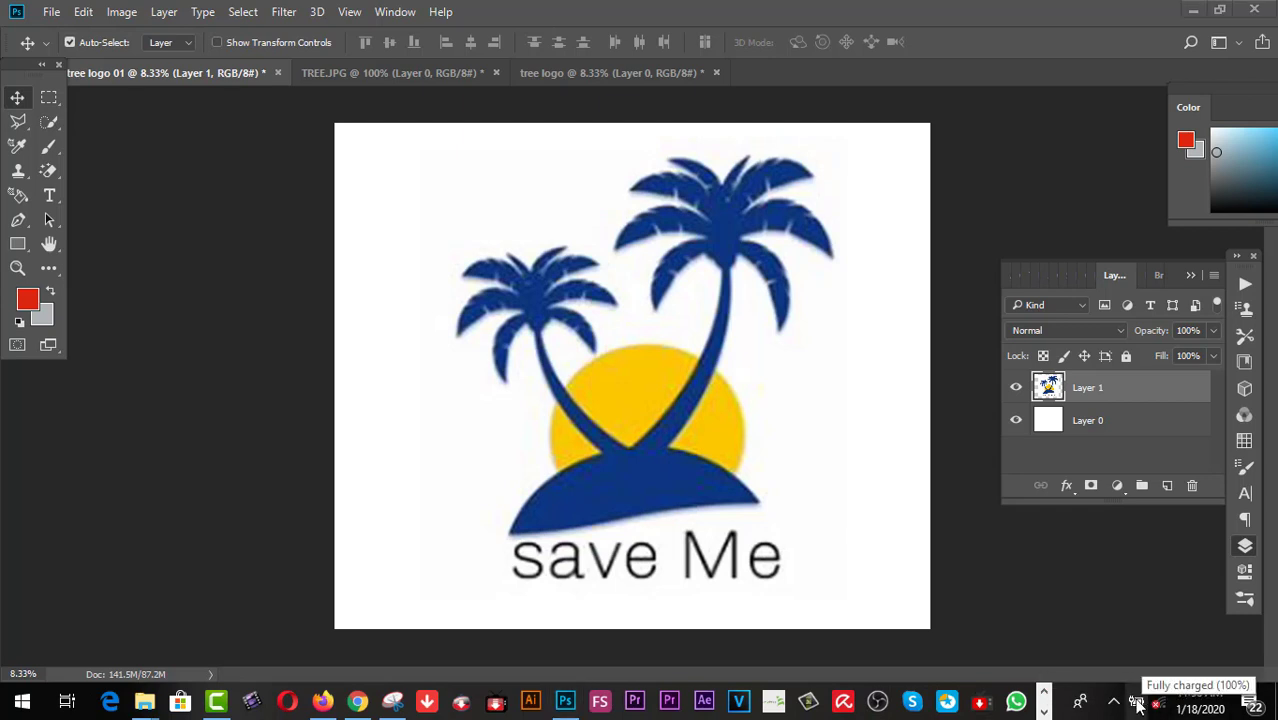
click(1200, 705)
click(843, 224)
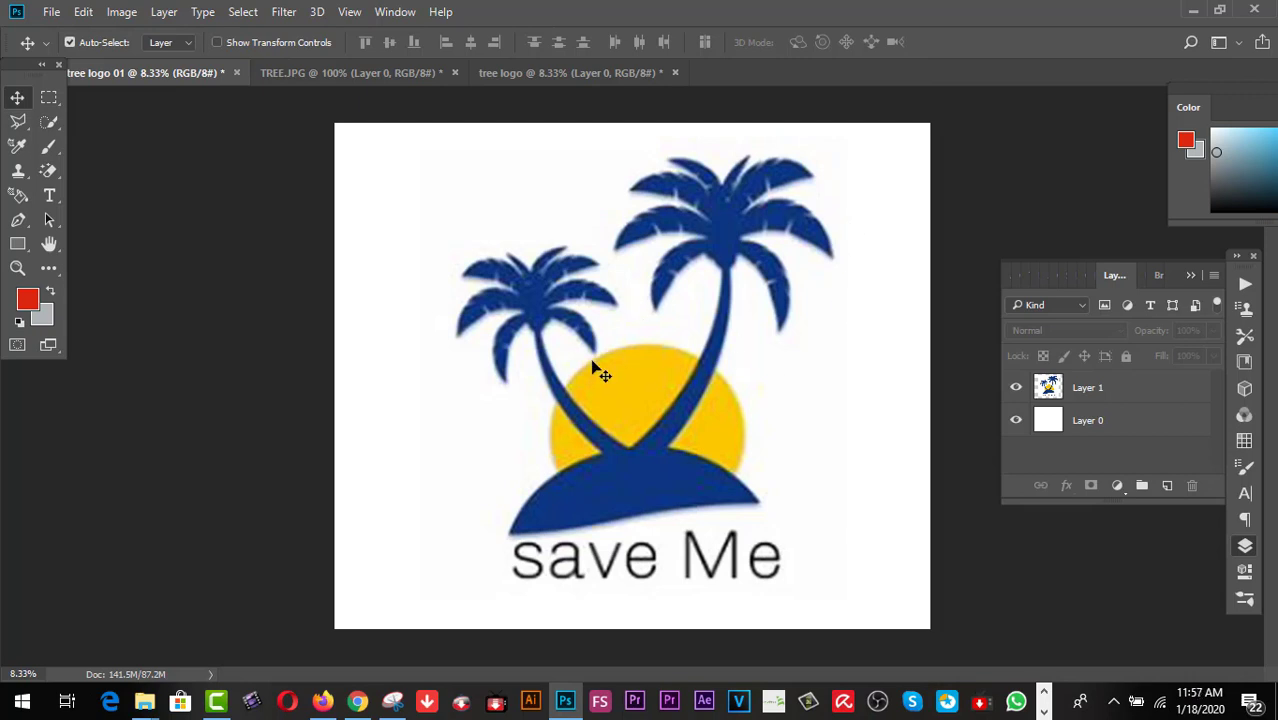
Step: Export the palm island logo with Save for Web as a PNG-24 file named "tree-01-REDBUBBLE" in the My ILLUSTRATOR dESIGN folder
click(51, 12)
mouse_move(90, 268)
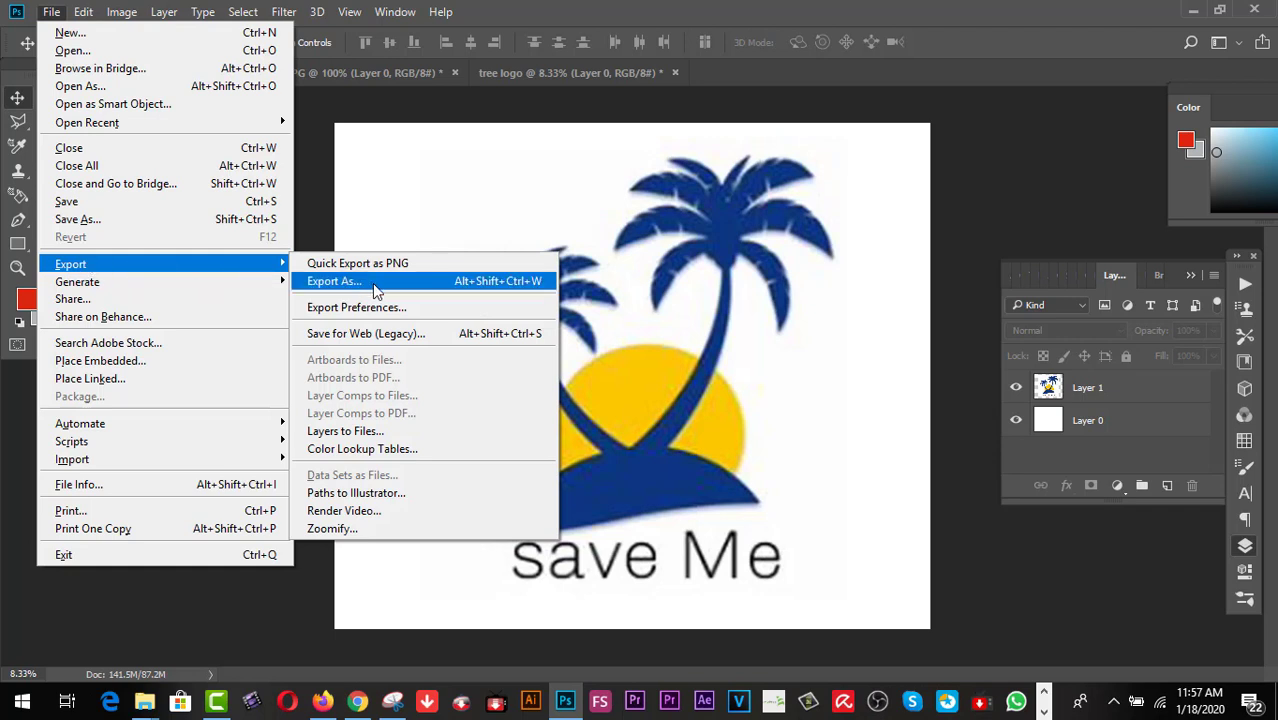
click(362, 334)
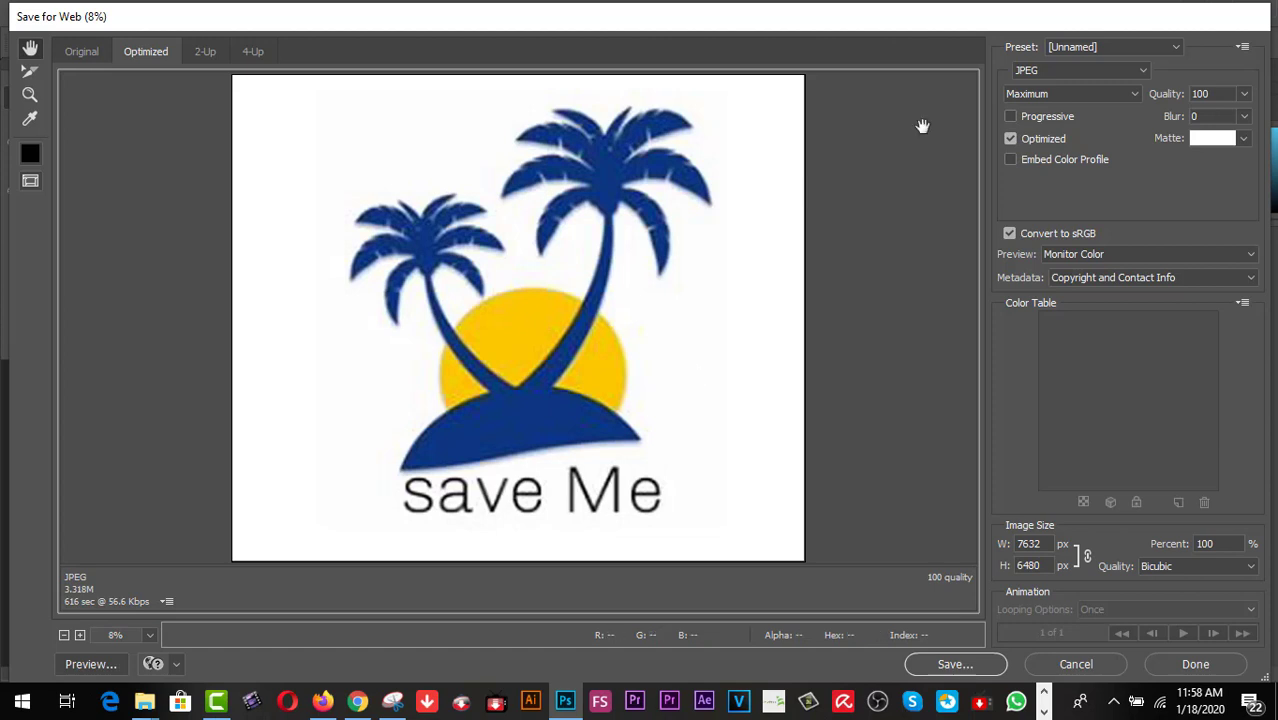
click(1060, 71)
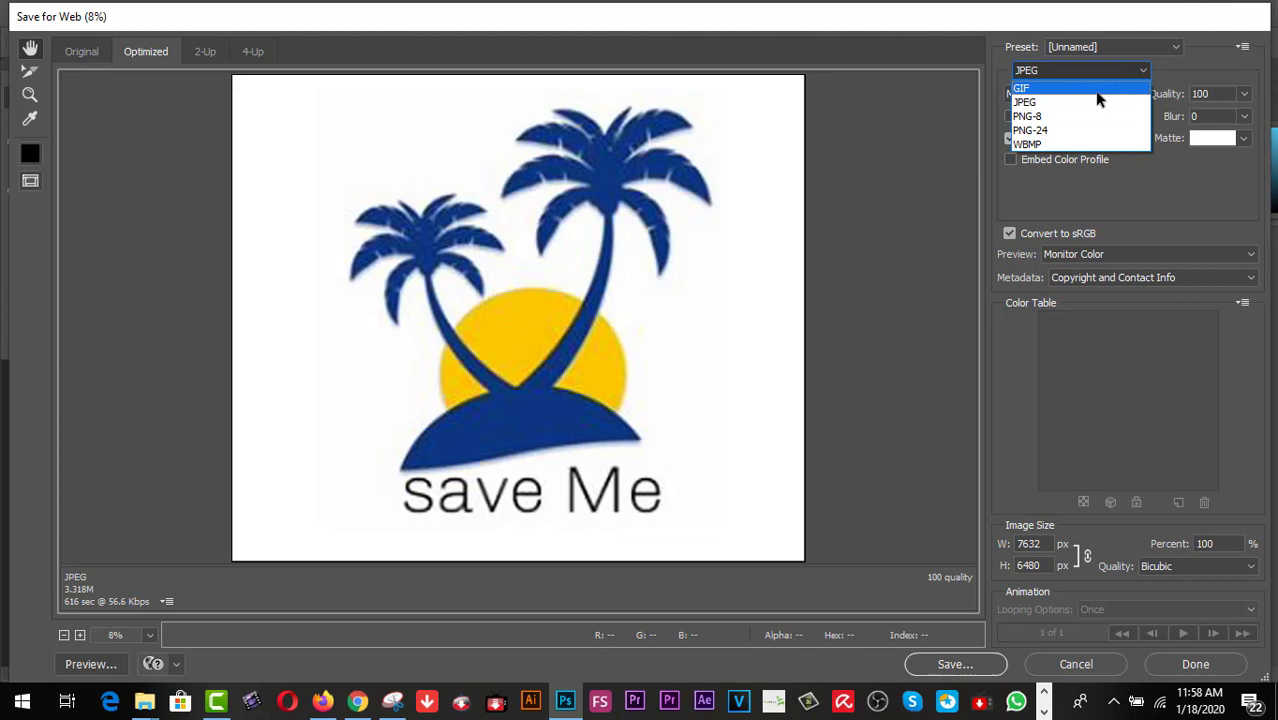
click(1047, 130)
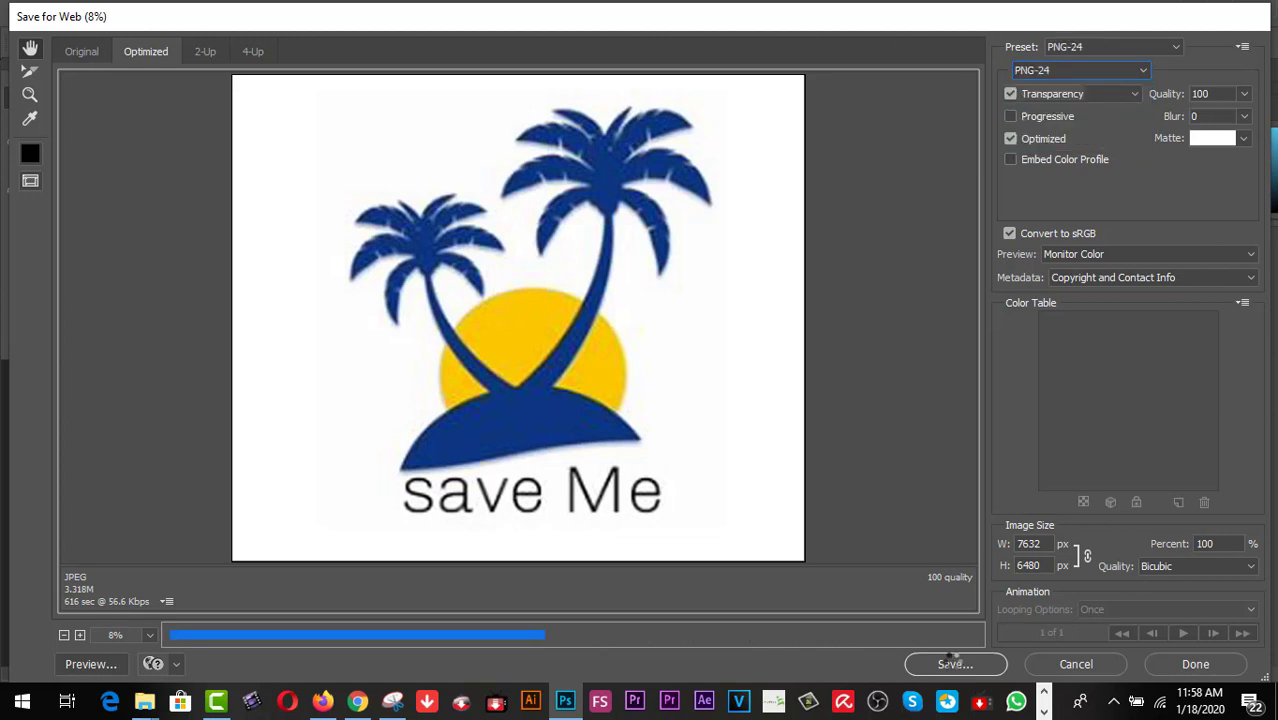
click(950, 663)
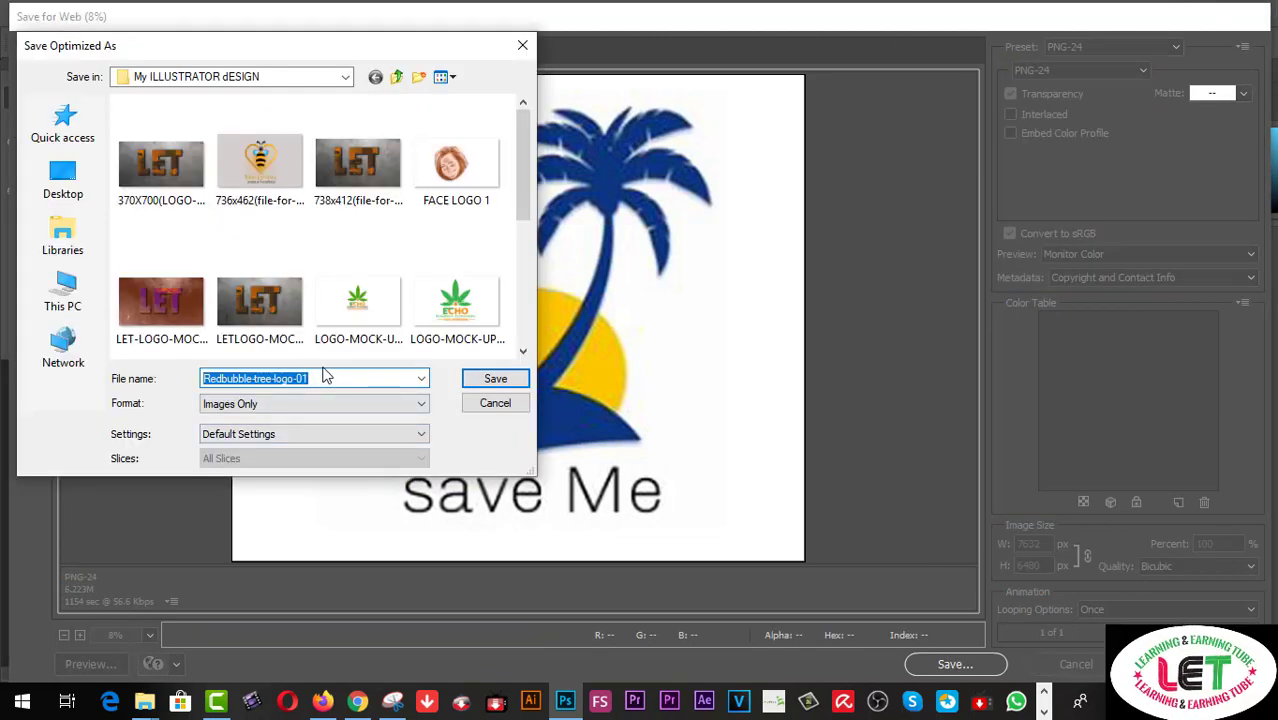
text(tree 01 )
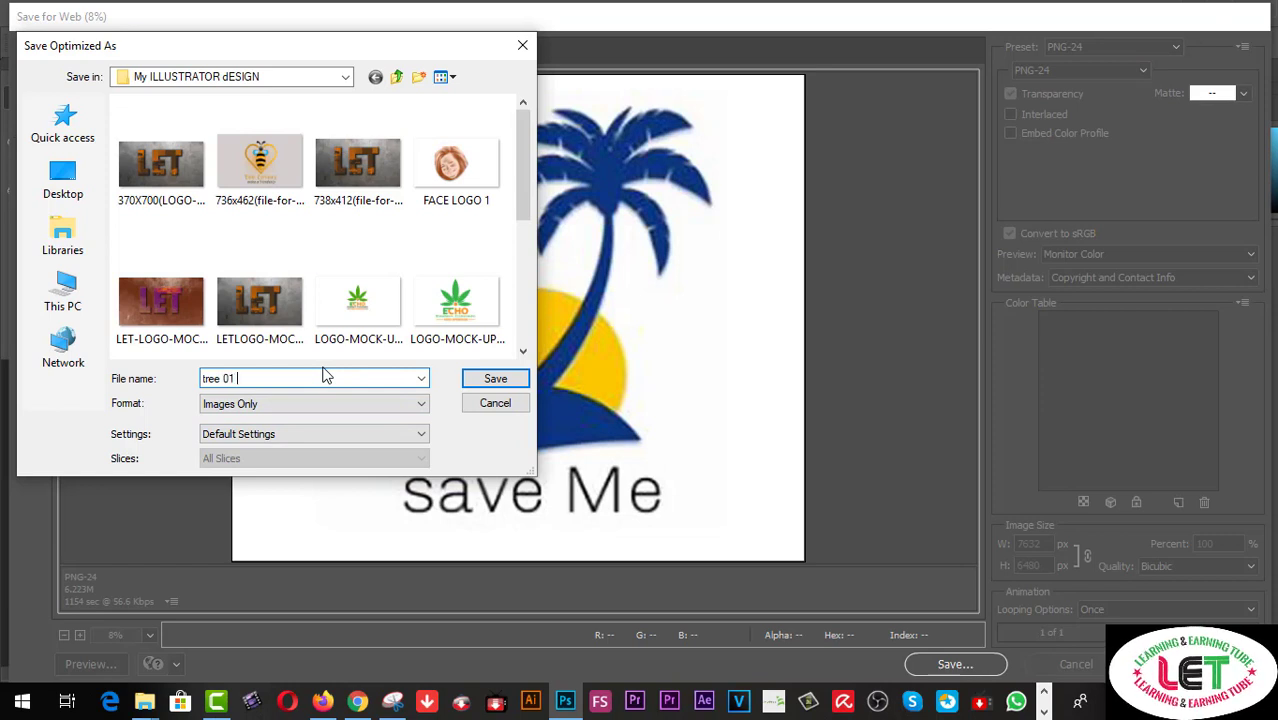
text(PNG)
key(Return)
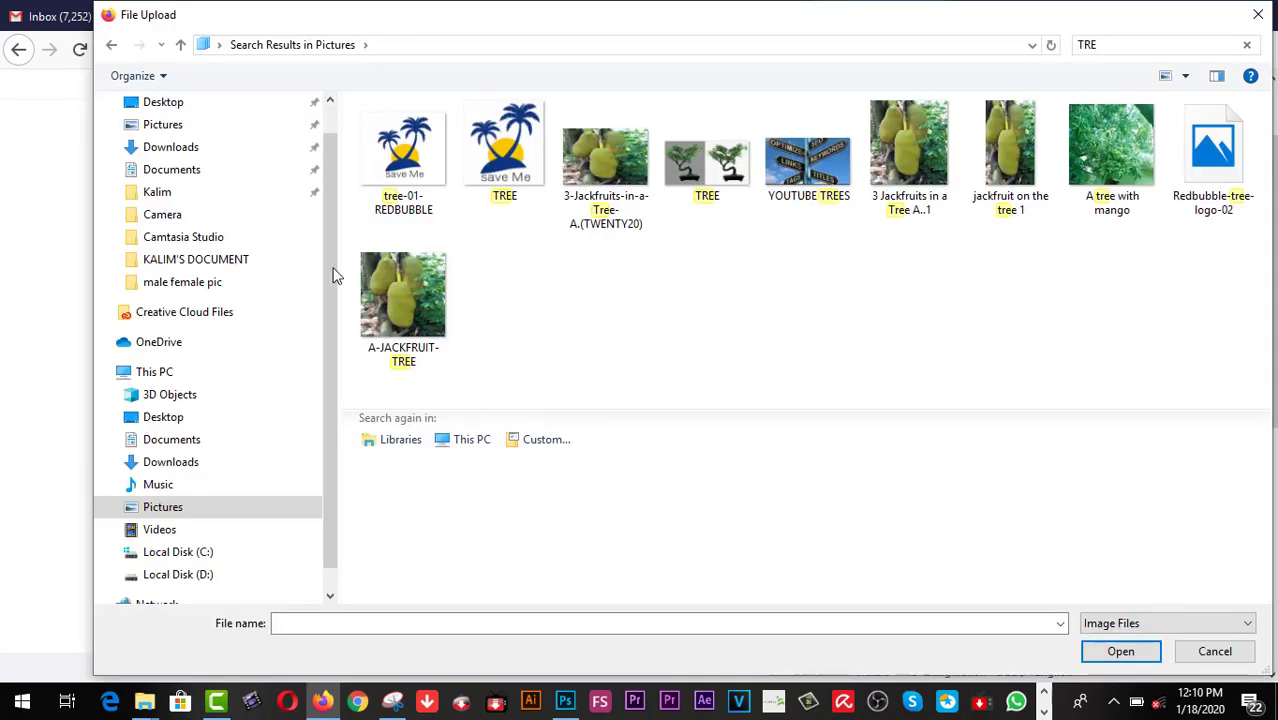
Step: In Firefox, upload tree-01-REDBUBBLE as a new Redbubble work and title it "Awesome T-shirt Design"
click(425, 203)
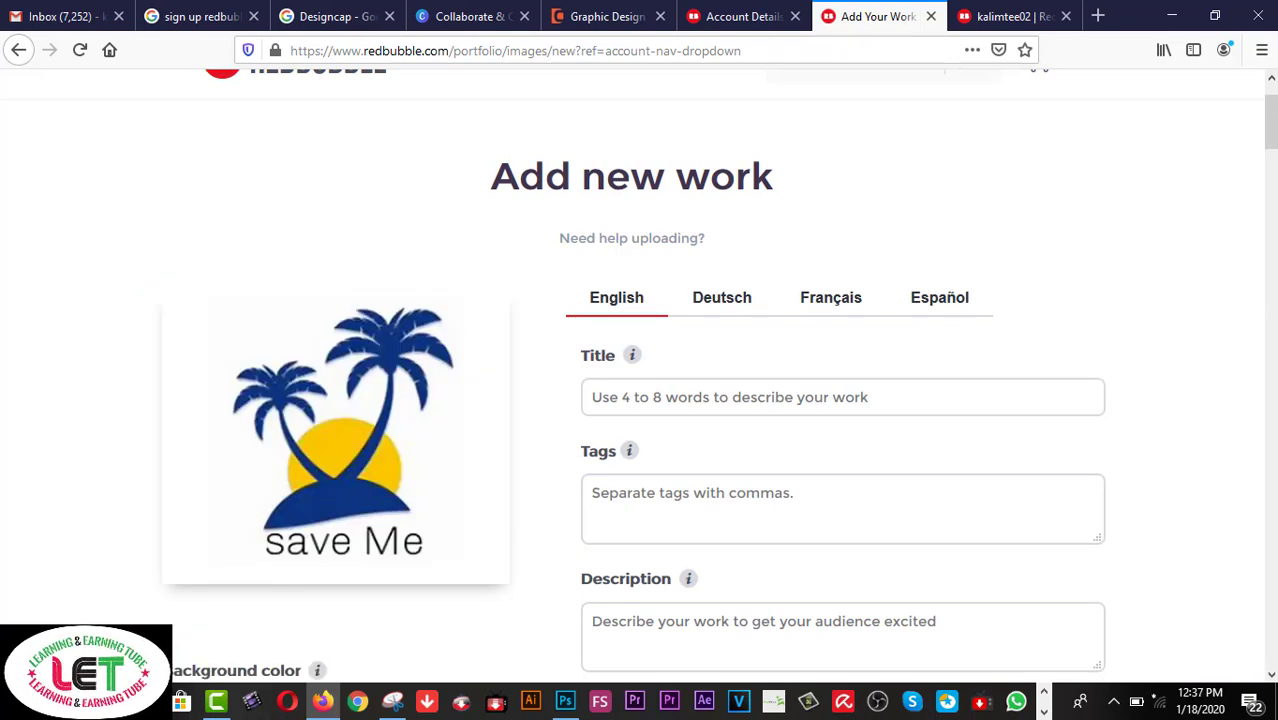
click(842, 395)
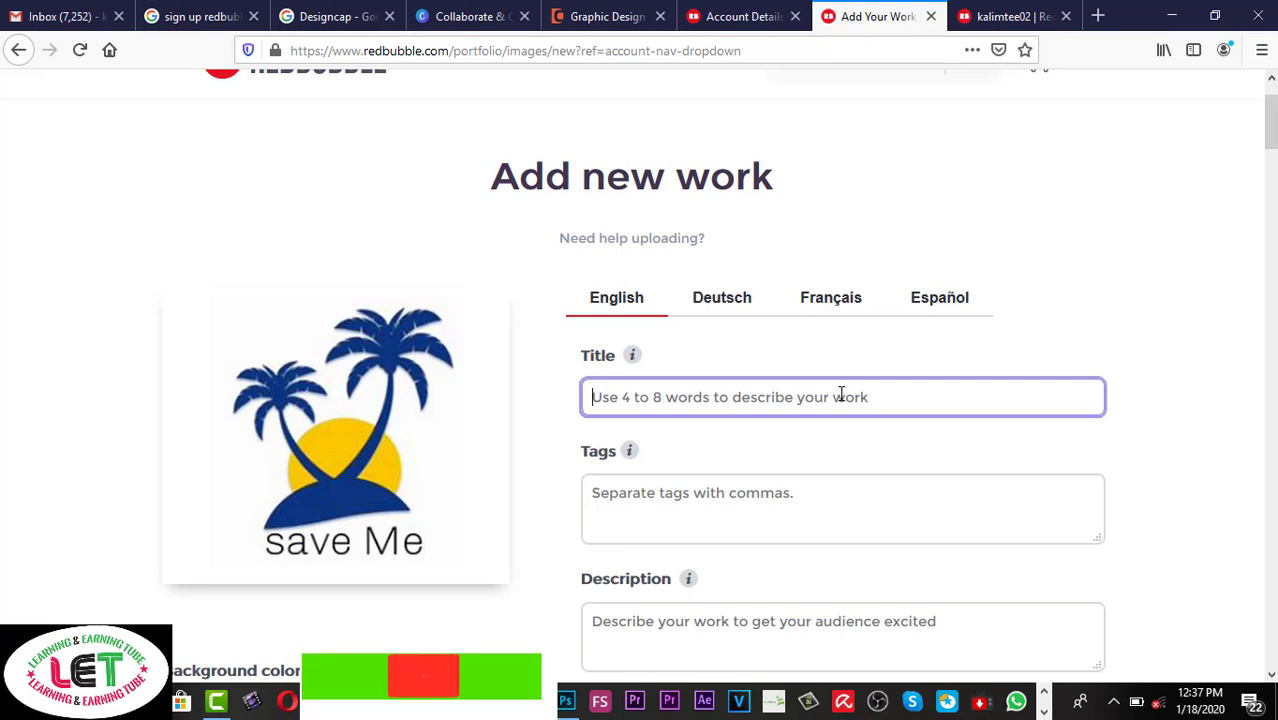
scroll(841, 395, down, 1)
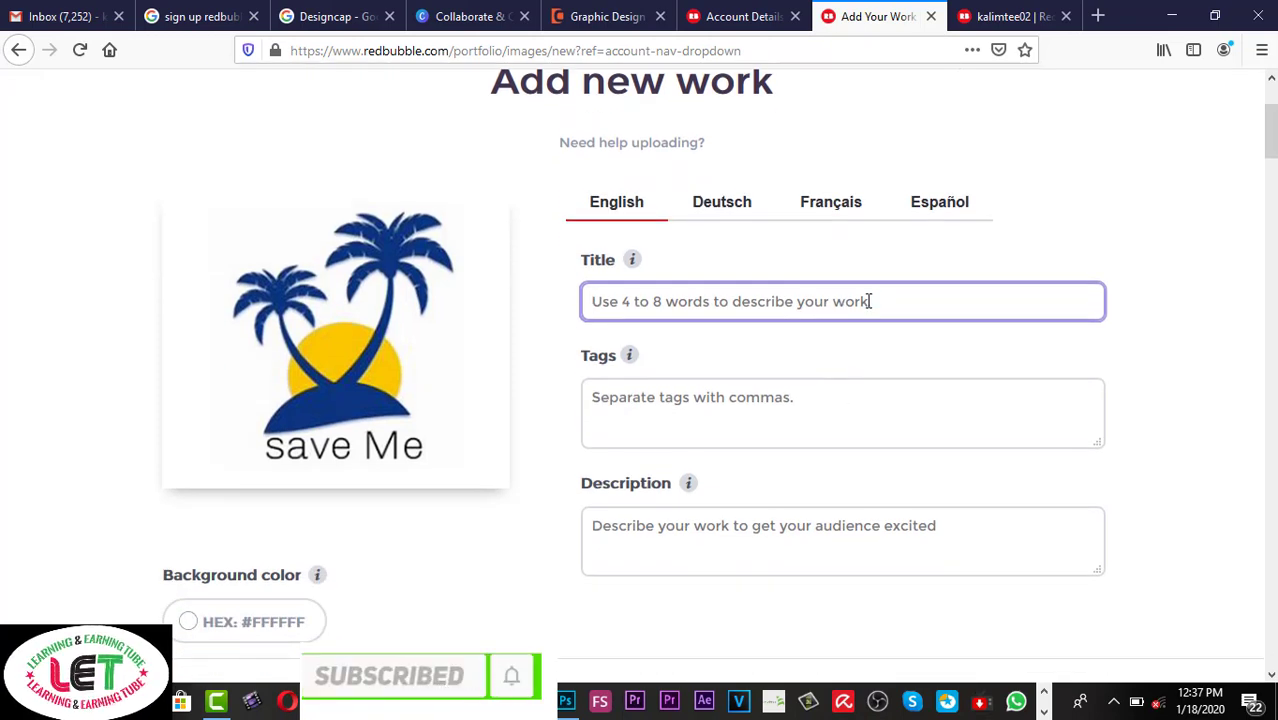
text(Awe)
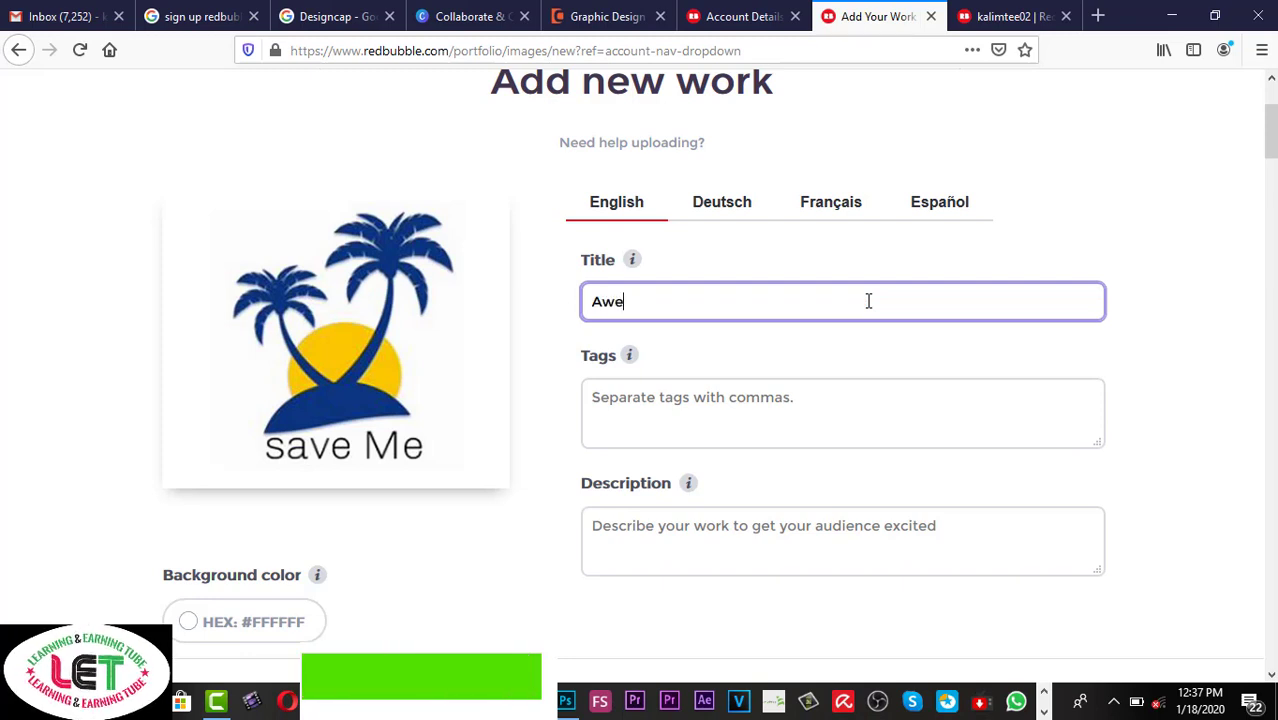
text(some )
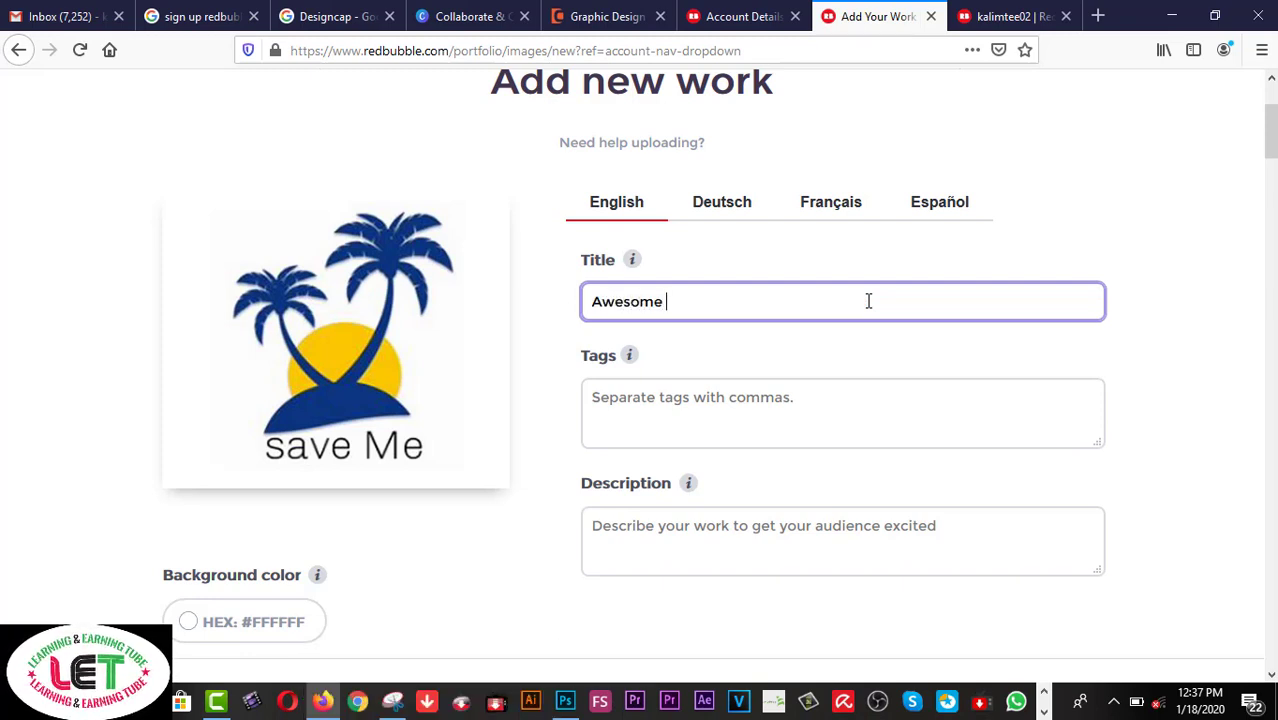
text(T-sh)
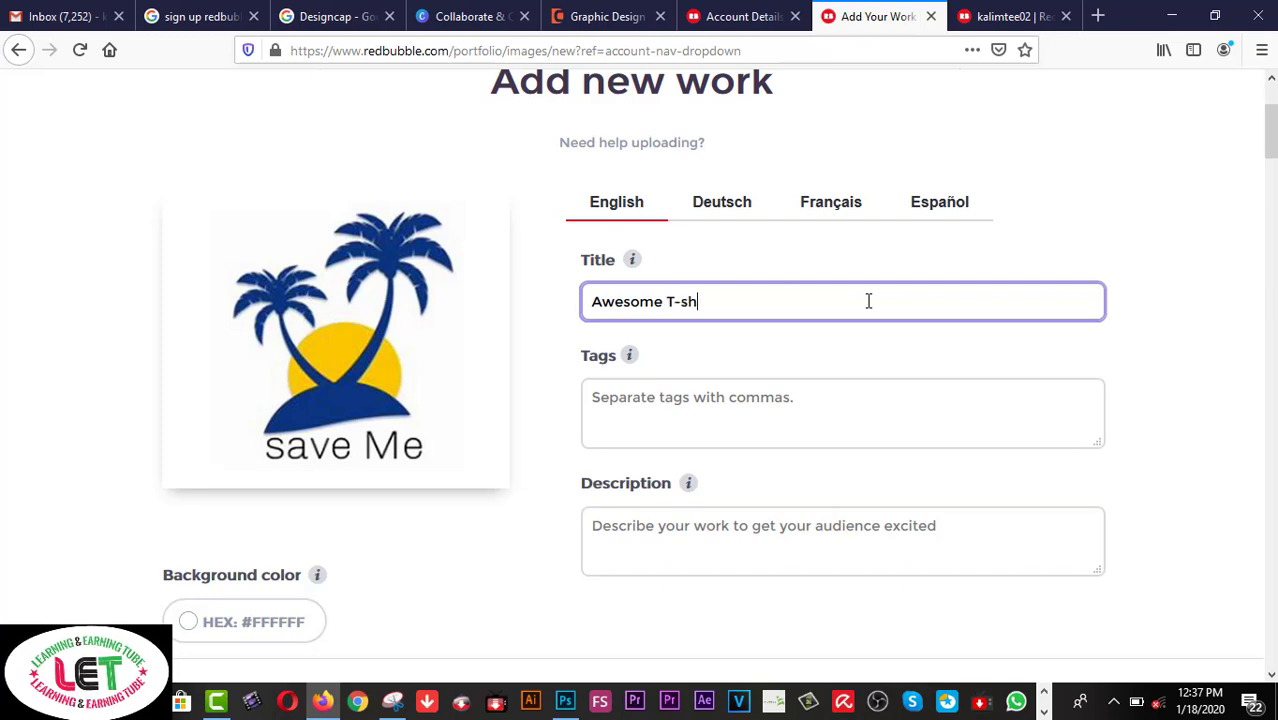
text(irt )
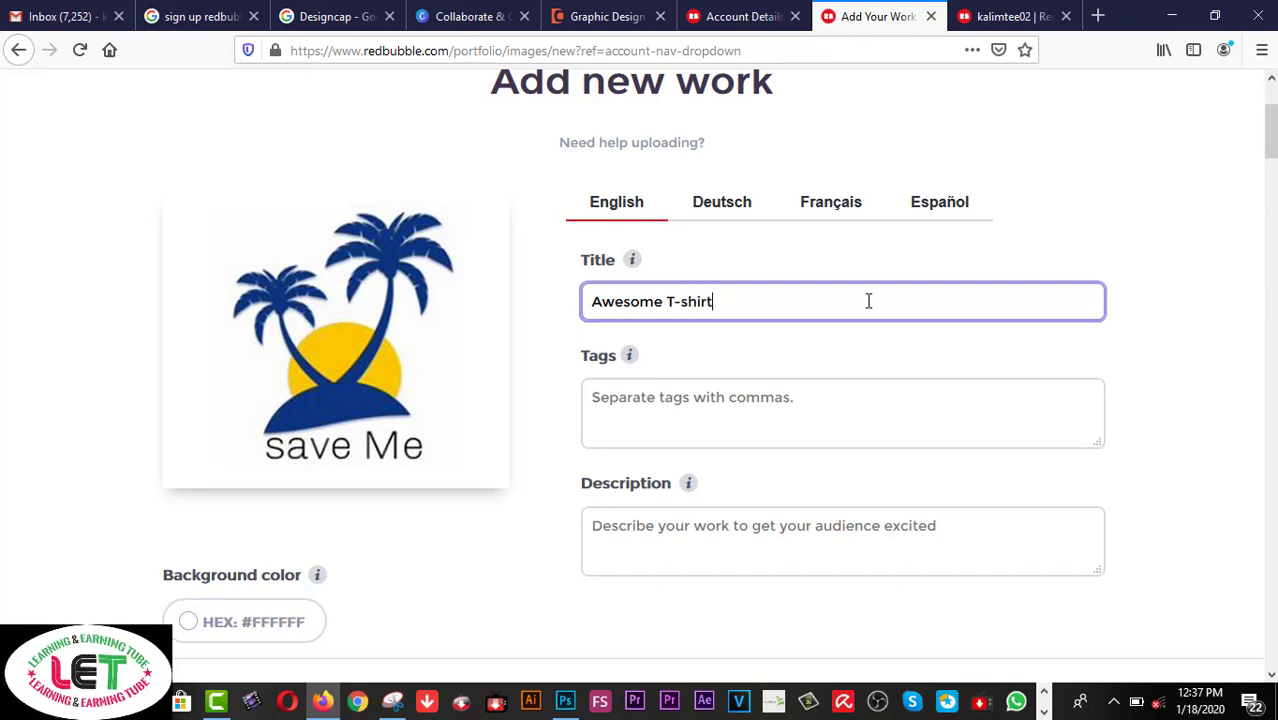
text(Design)
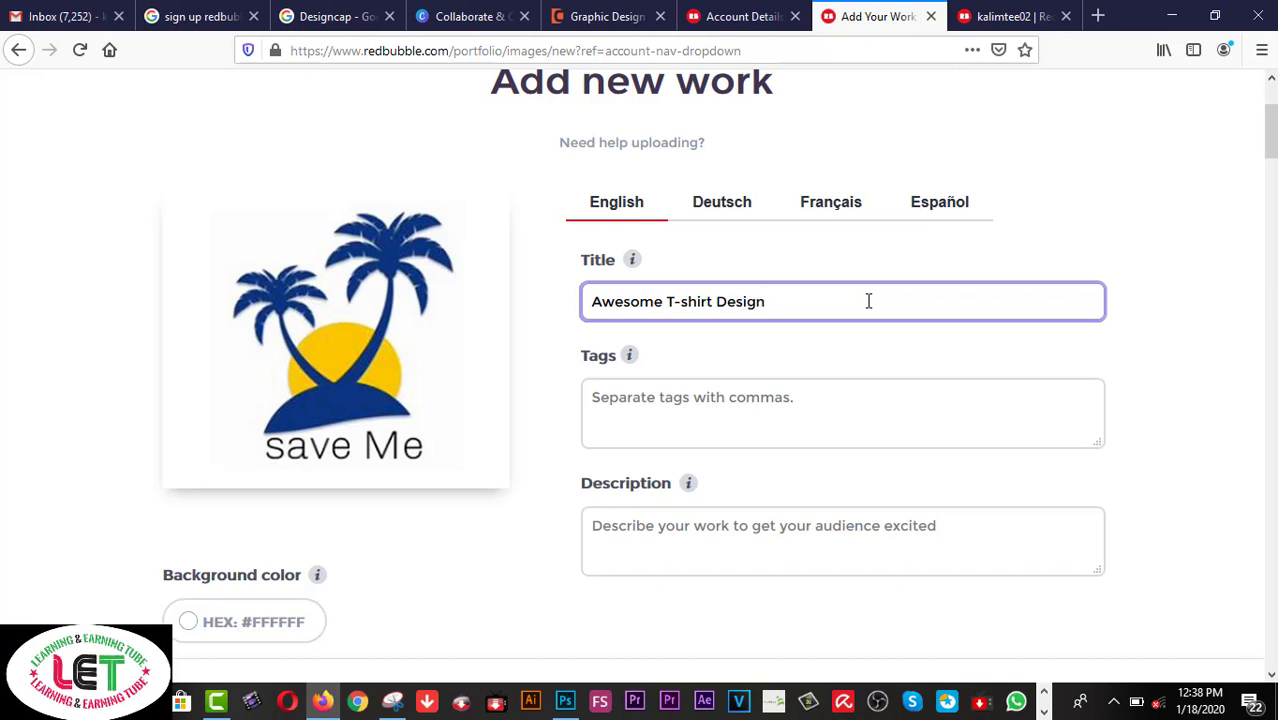
Step: Enter "t-shirt" followed by a comma as the work's first tag
key(Tab)
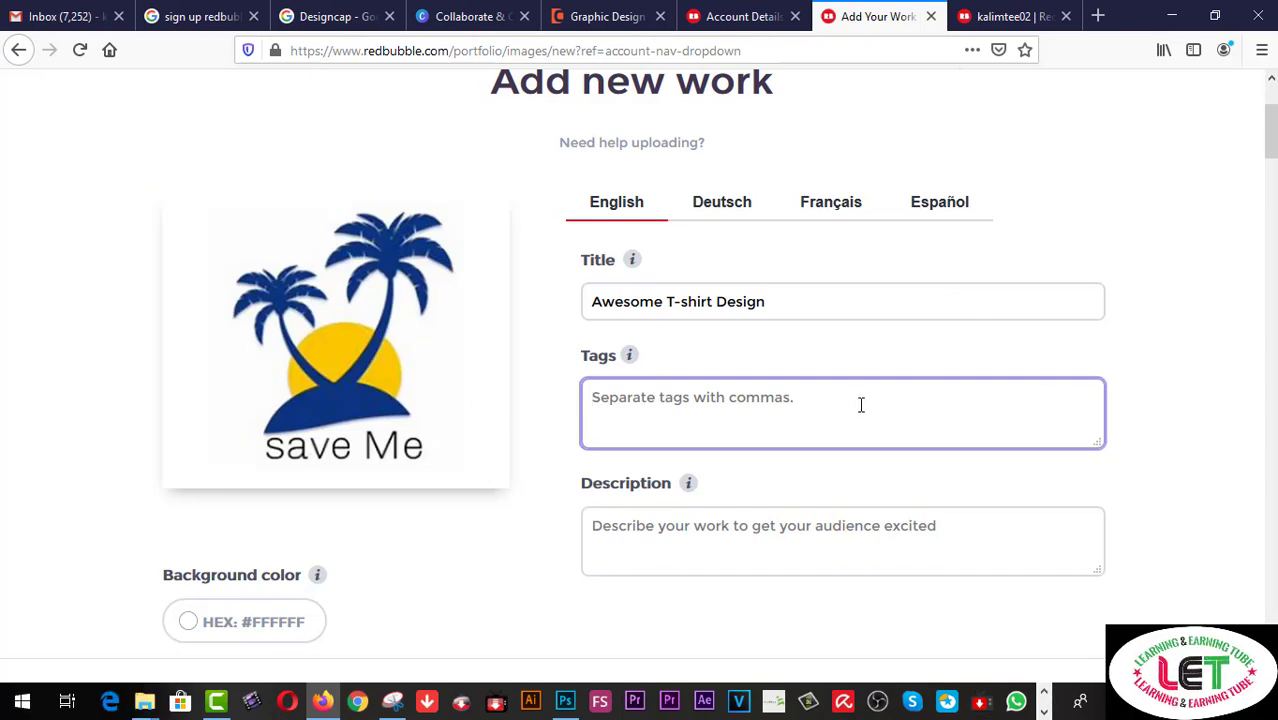
text(t)
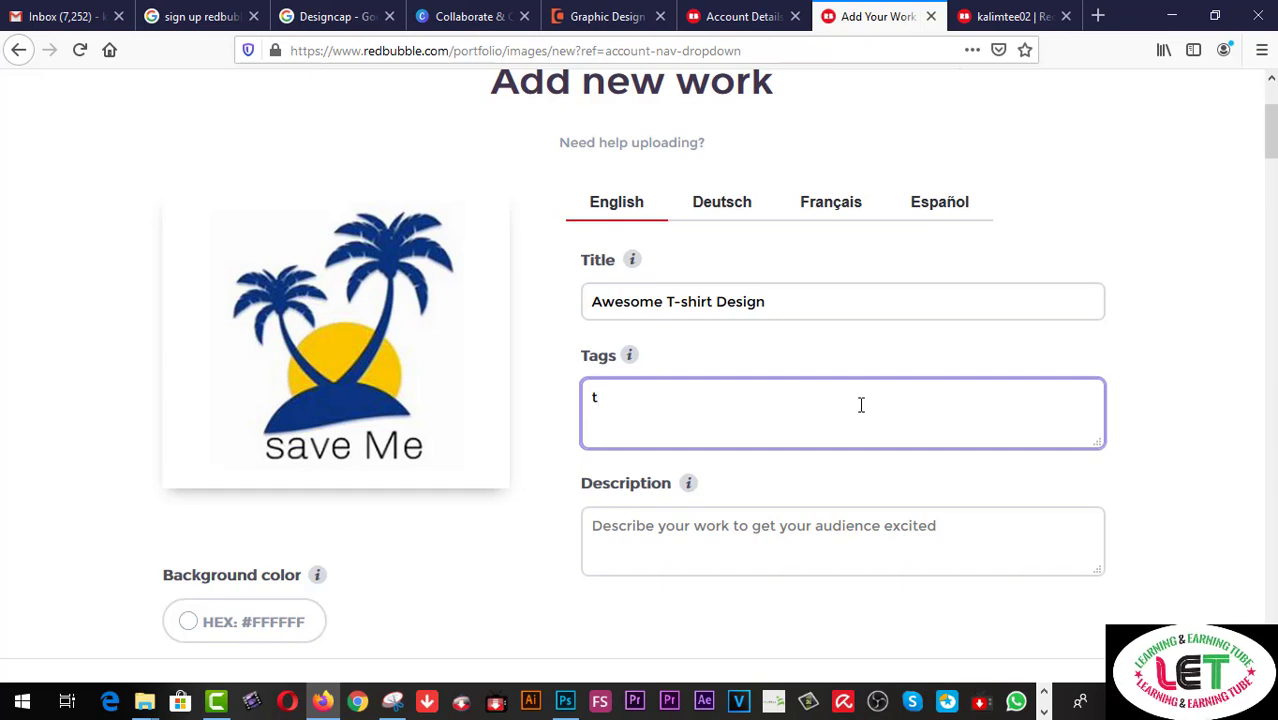
text(-sg)
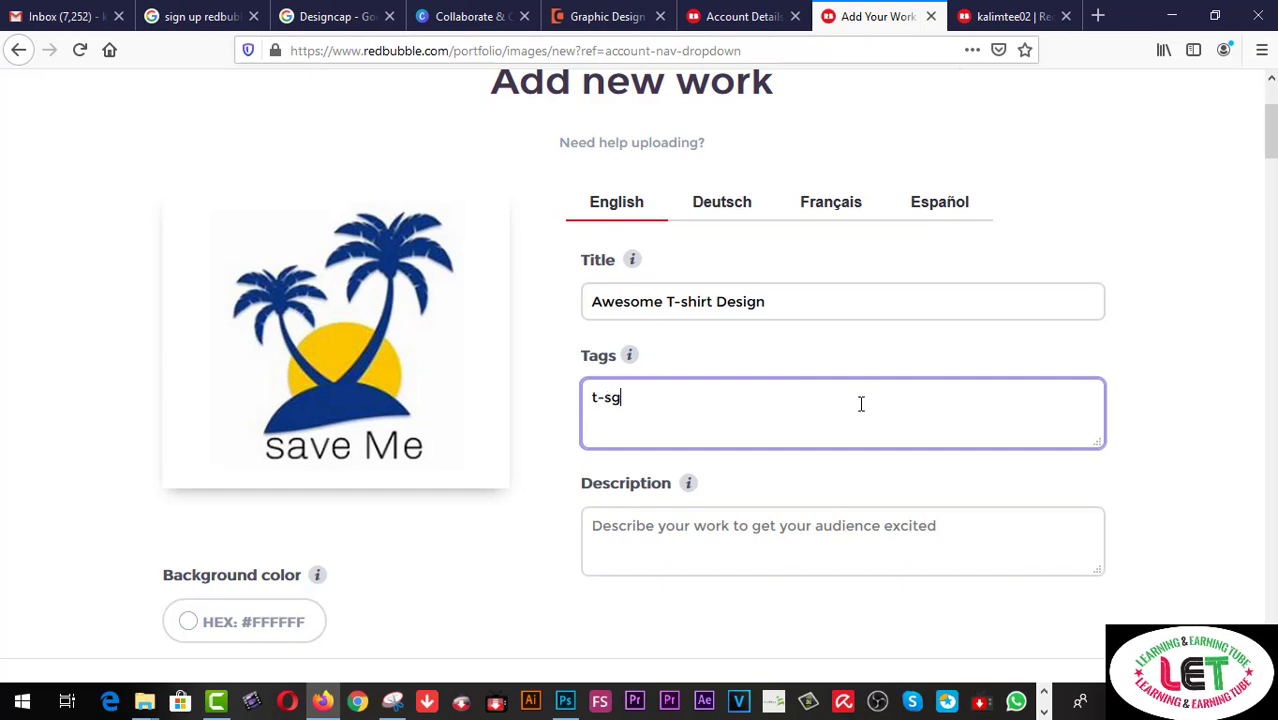
key(BackSpace)
text(hi)
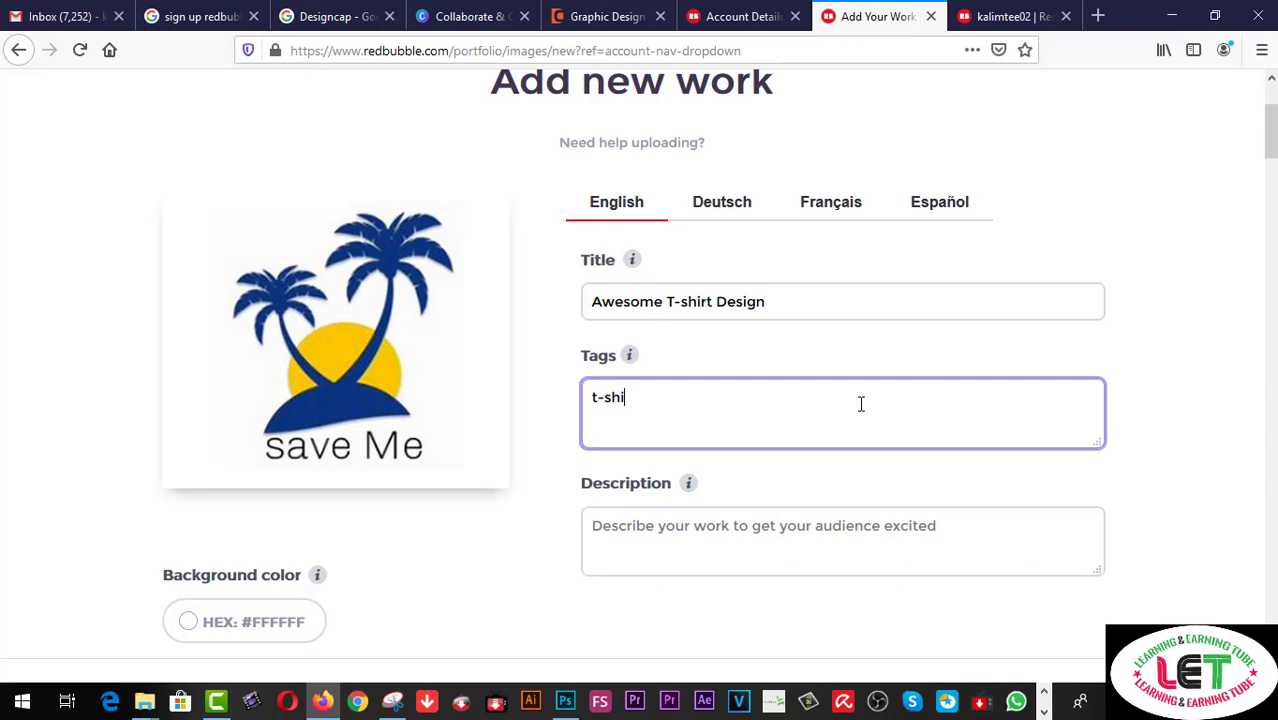
text(rt)
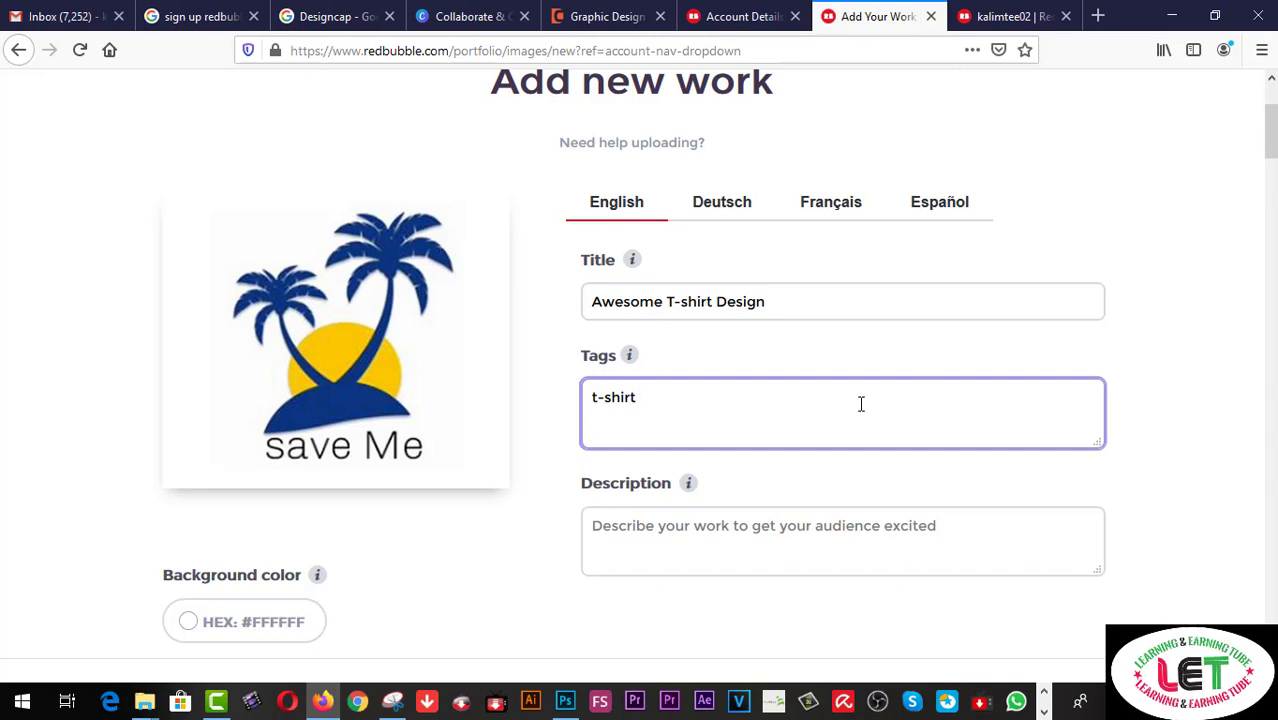
text(,)
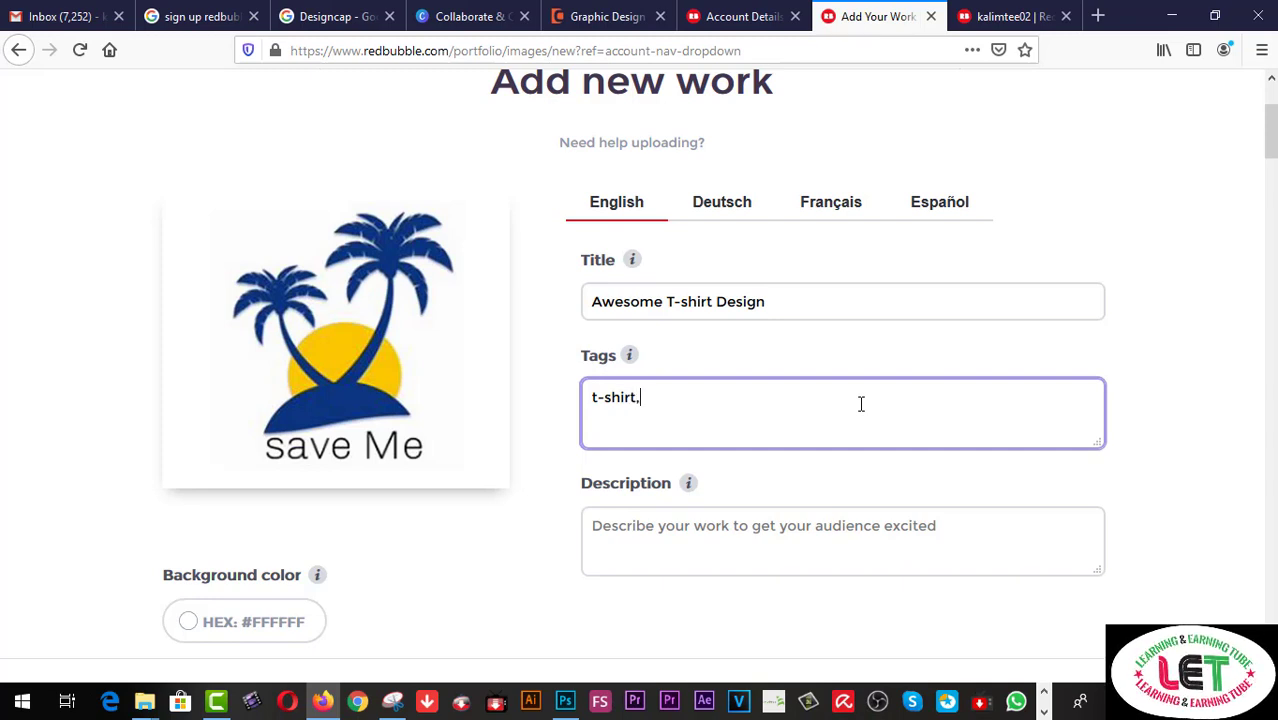
text(awesom)
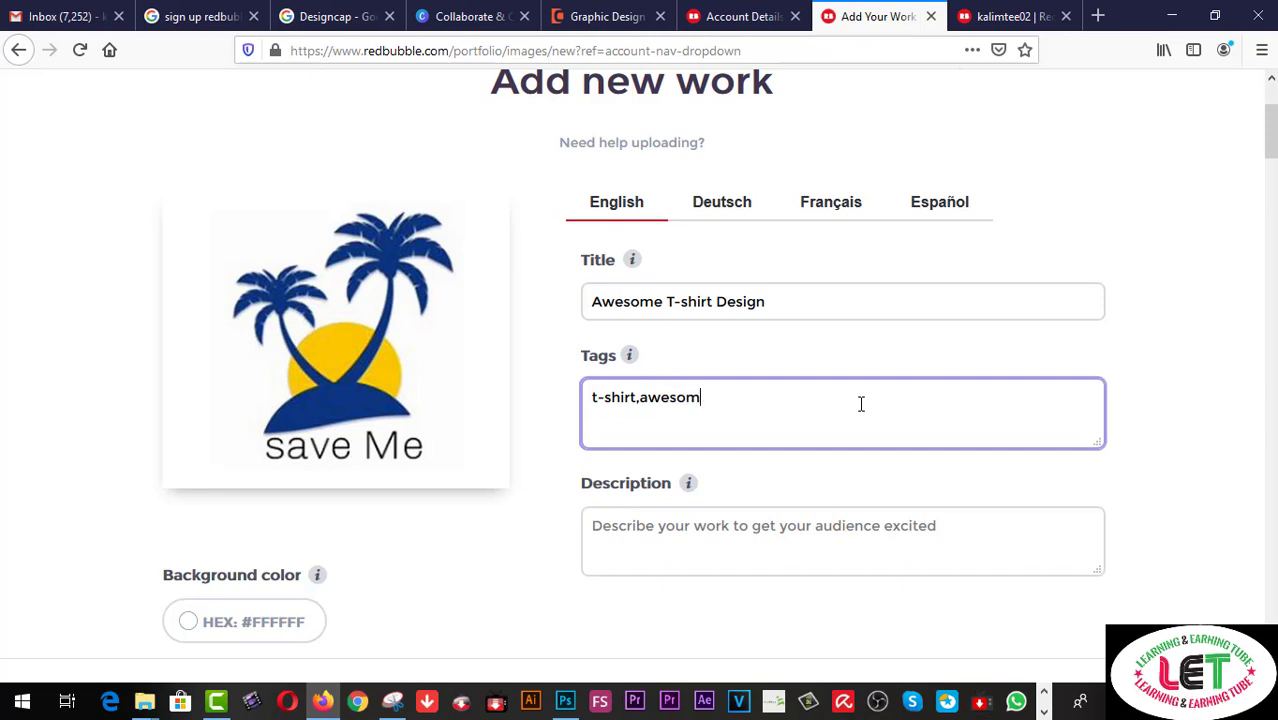
text(e)
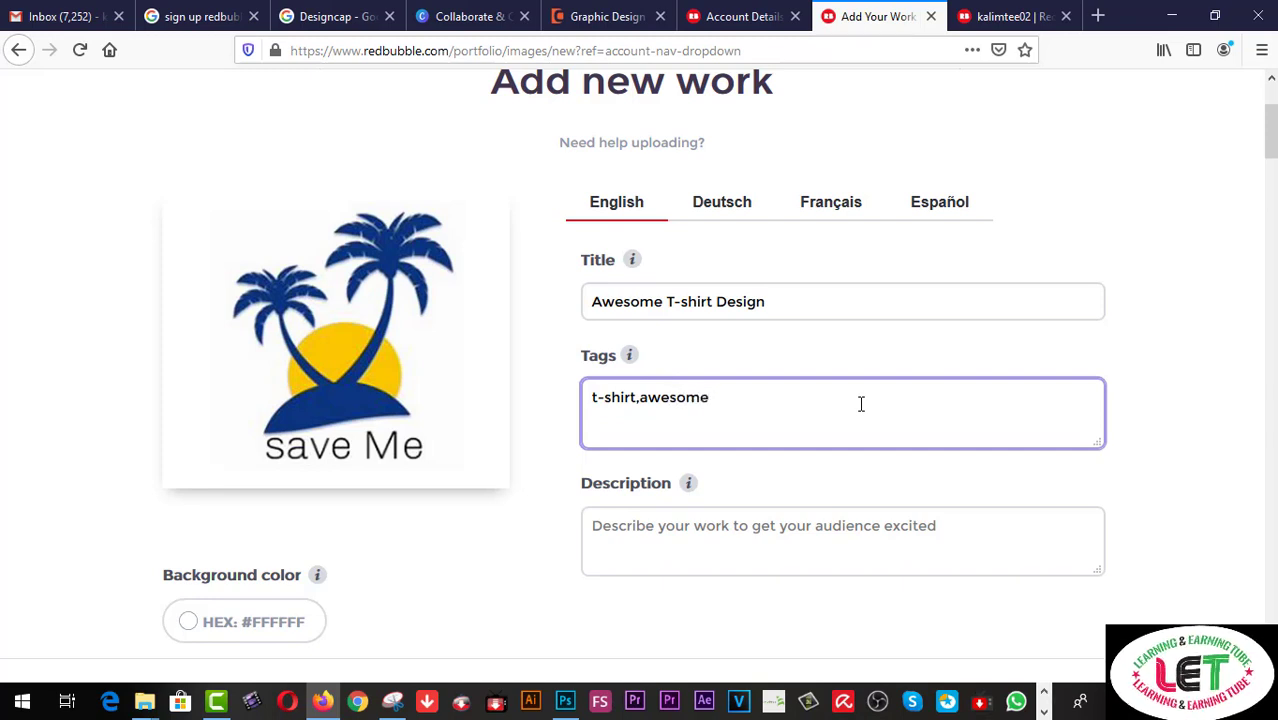
text( T)
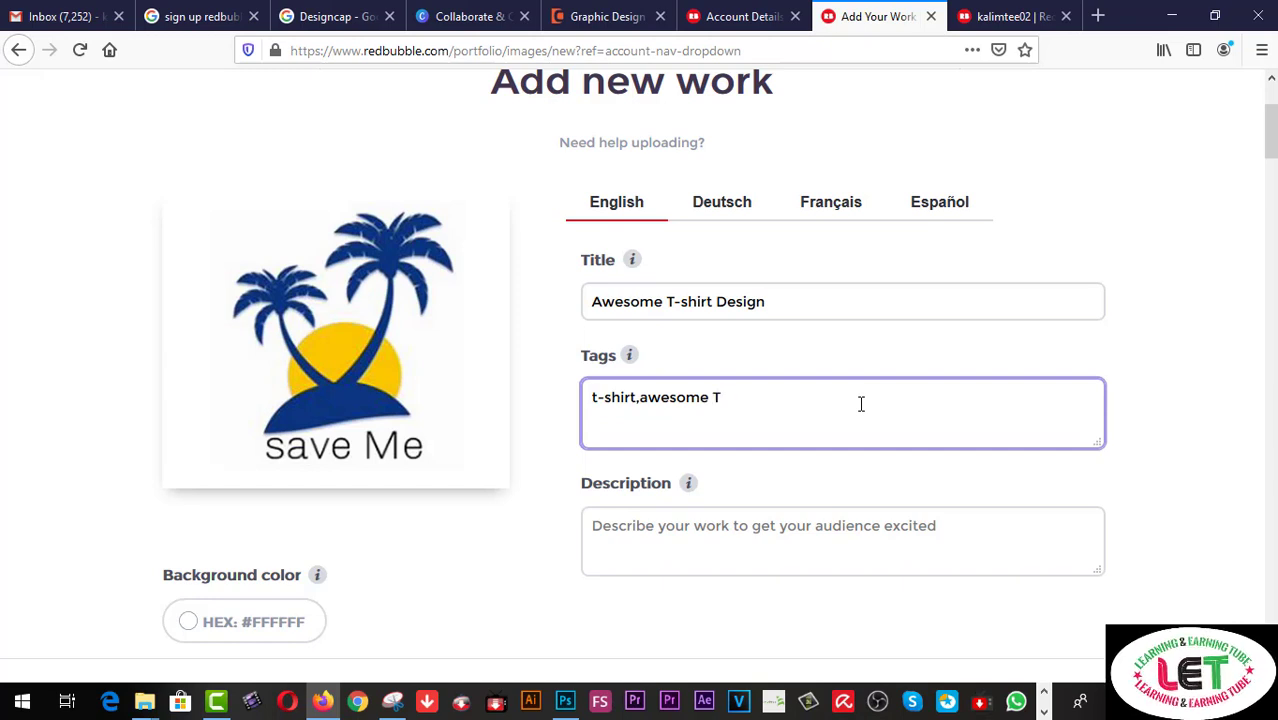
Step: Copy the title "Awesome T-shirt Design" over the partial second tag and add a comma after it
click(780, 301)
key(ctrl+a)
key(ctrl+c)
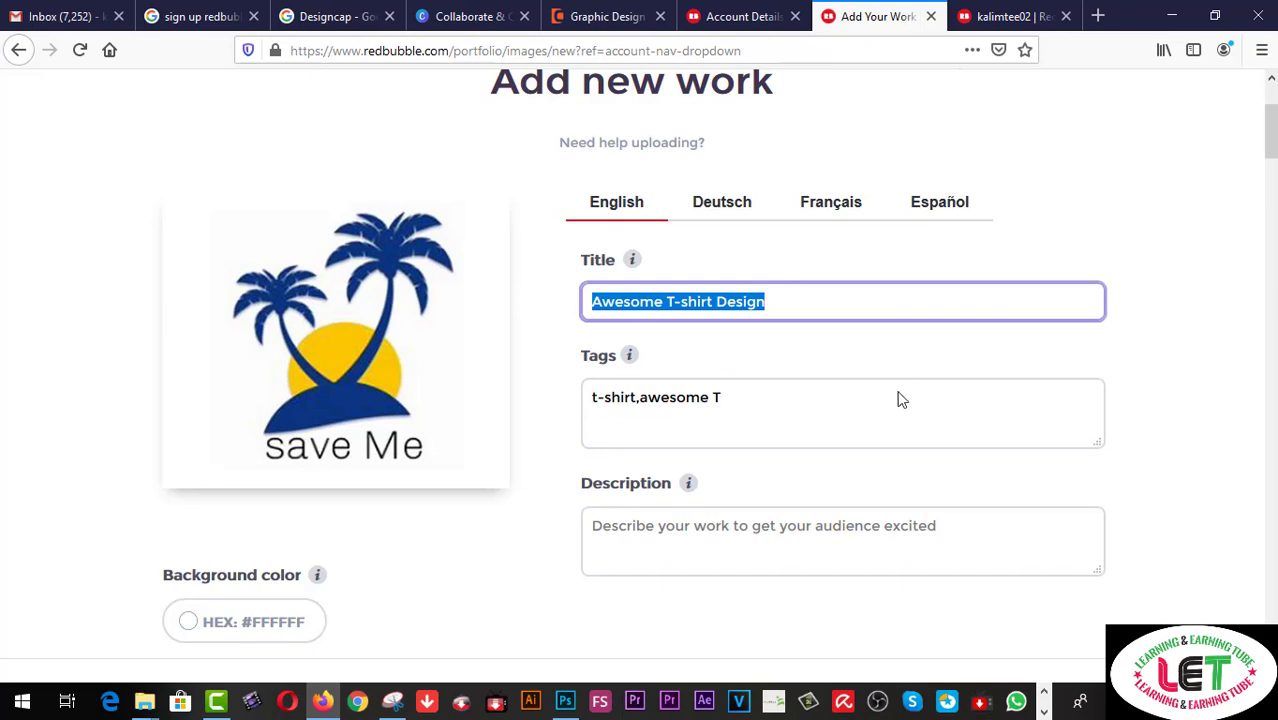
drag(743, 399, 644, 392)
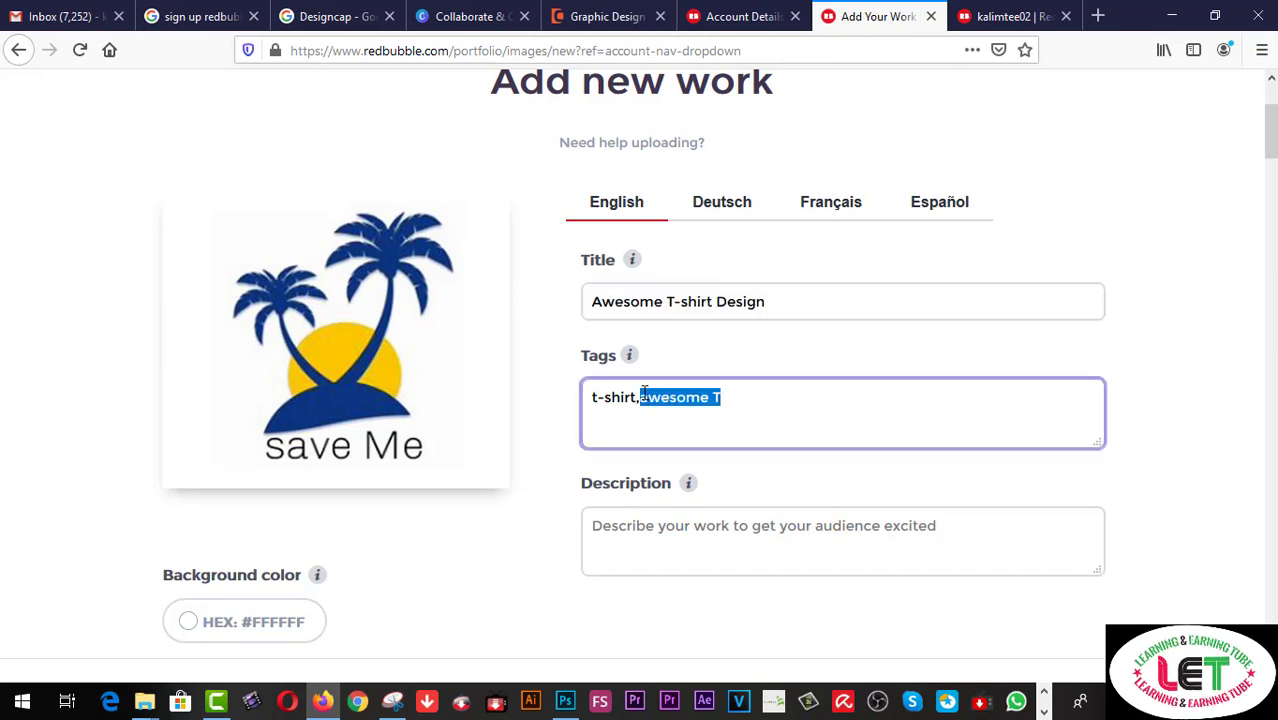
key(ctrl+v)
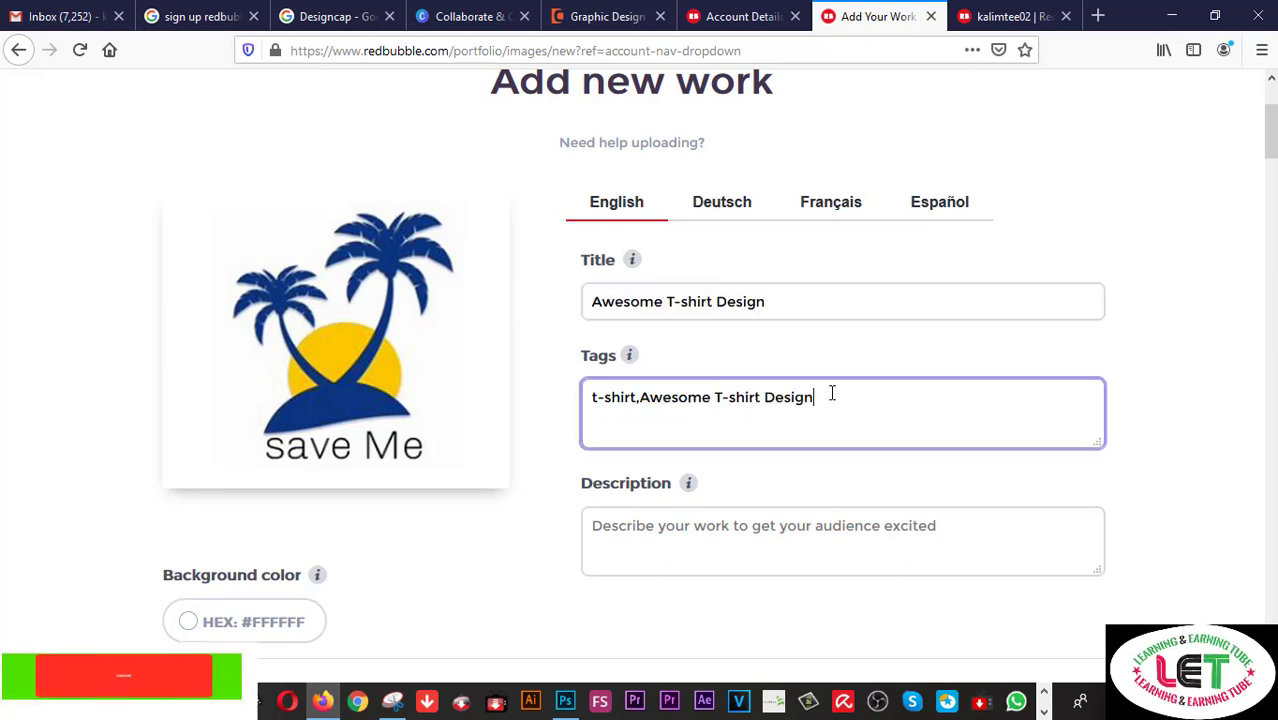
text(,)
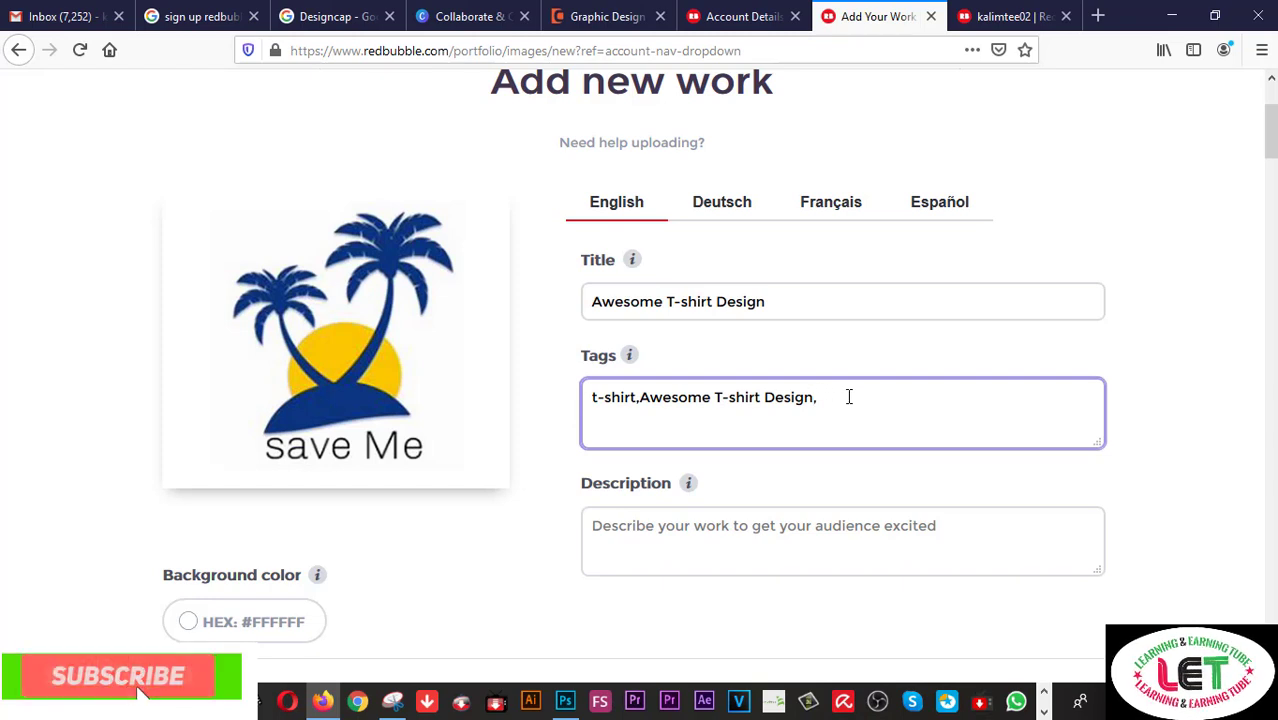
Step: Add the tags "shirt, Text based t-shirt, nice shart, smart t-shirt, T-shirt, Best shirt, Best T-shirt ever," after the existing ones
text( shi)
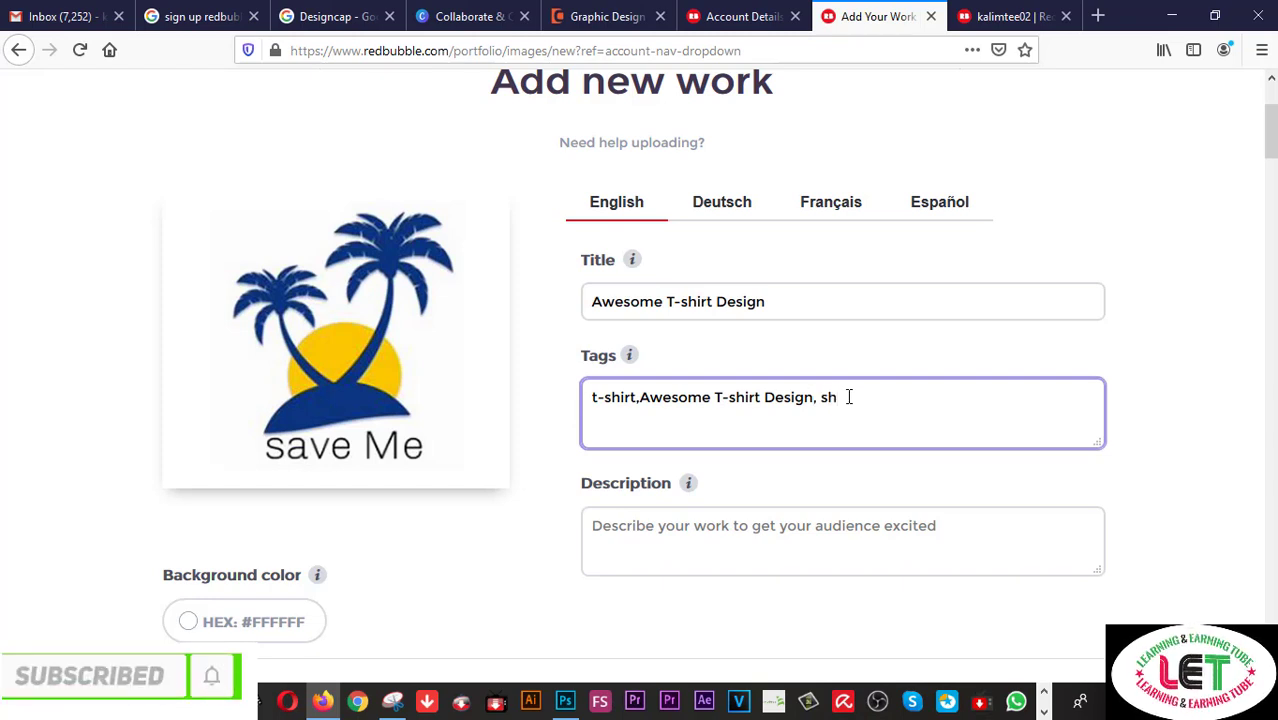
text(rt,)
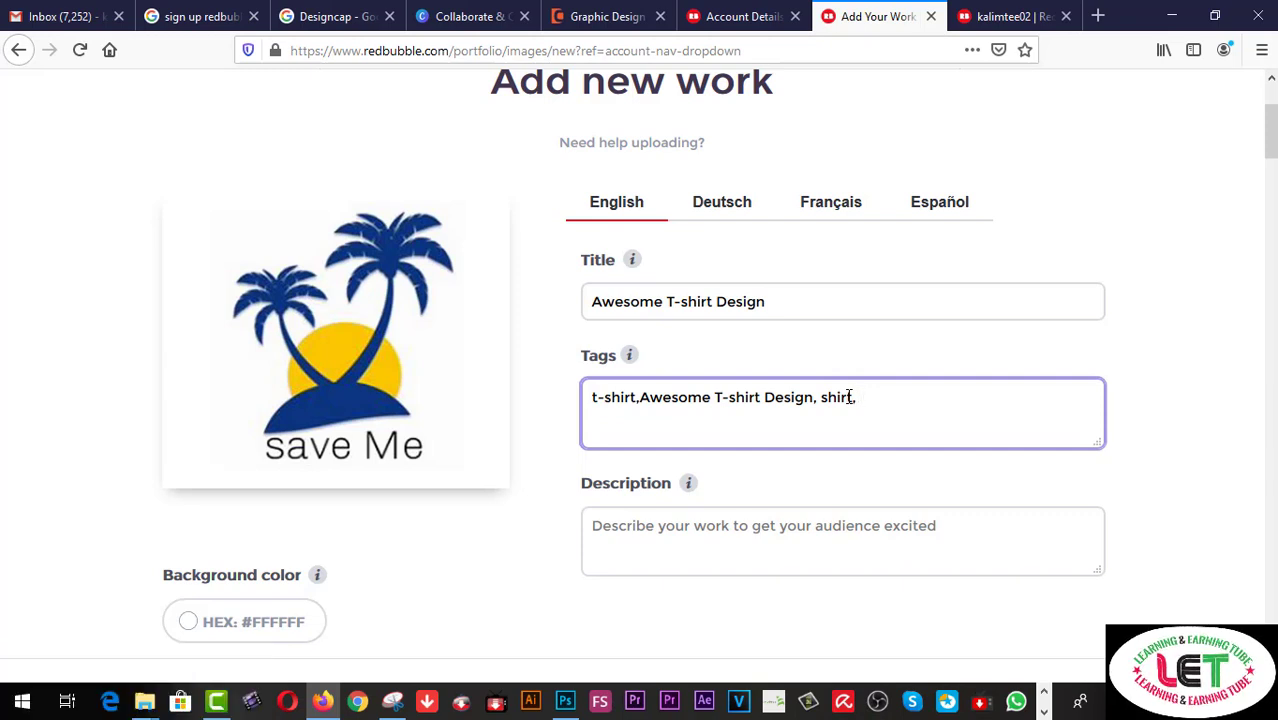
text( T)
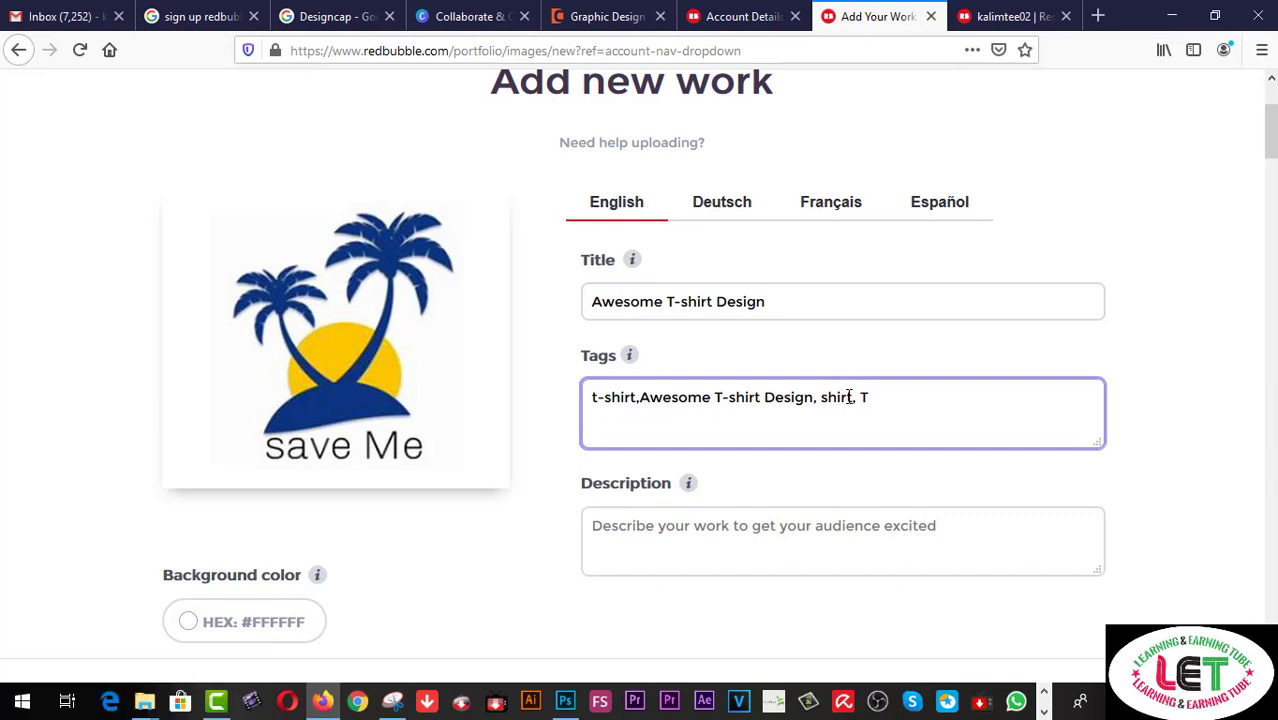
text(ext based t-shirt,ni)
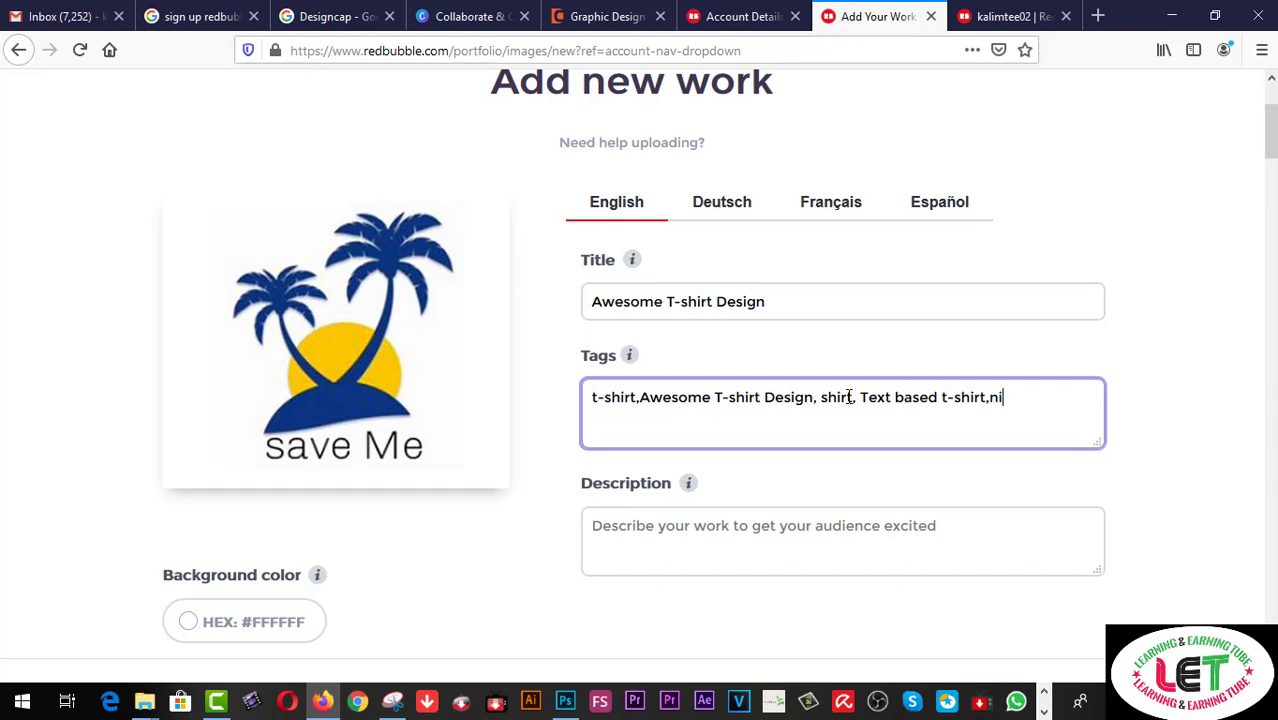
text(ce)
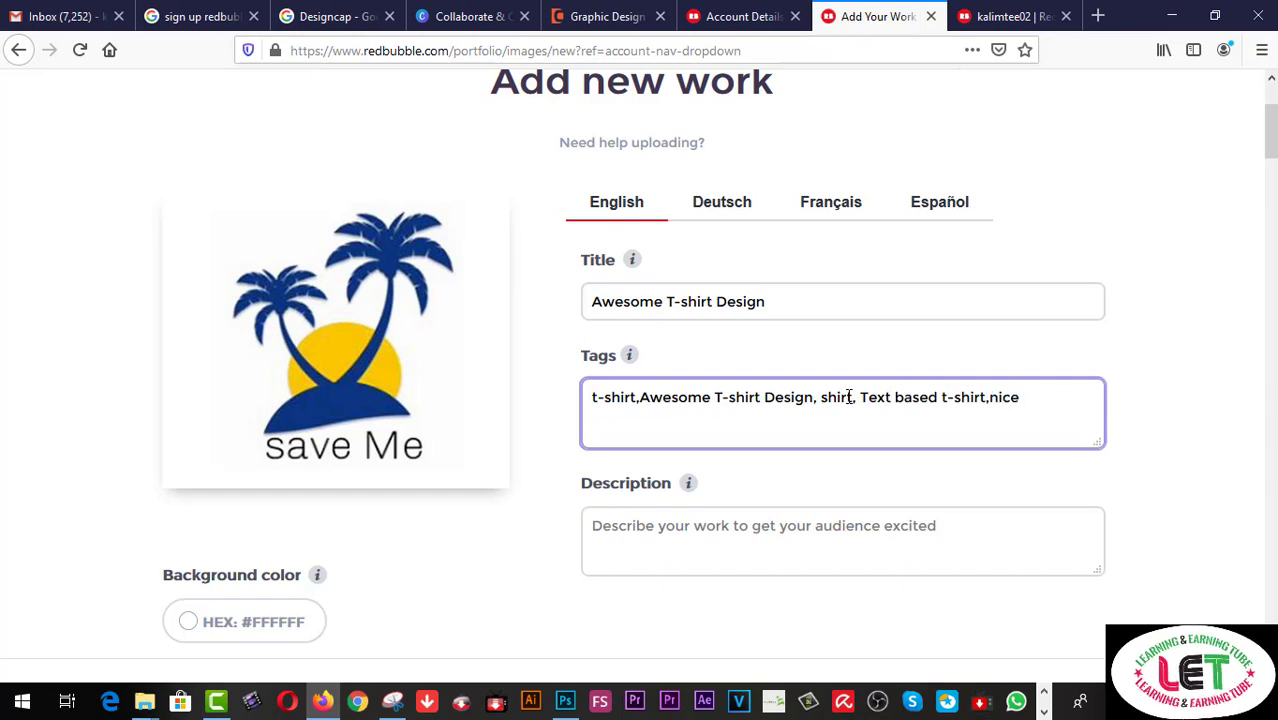
text( shar)
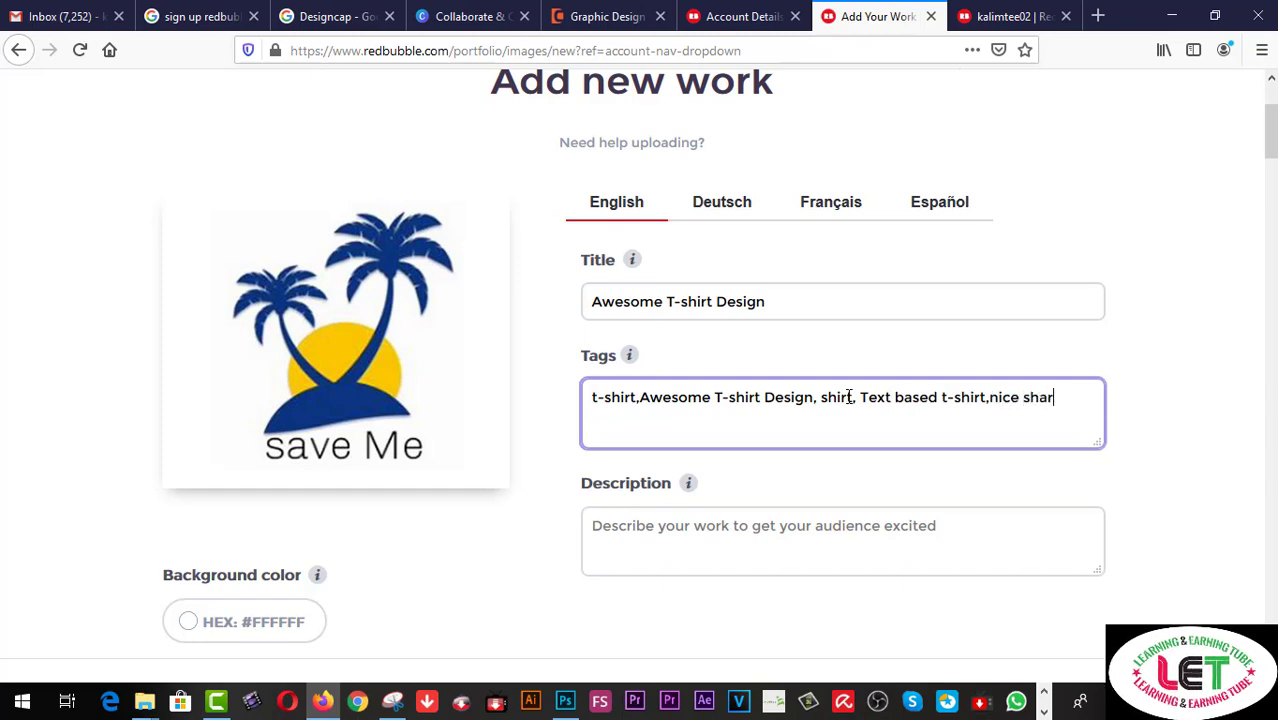
text(t,smart )
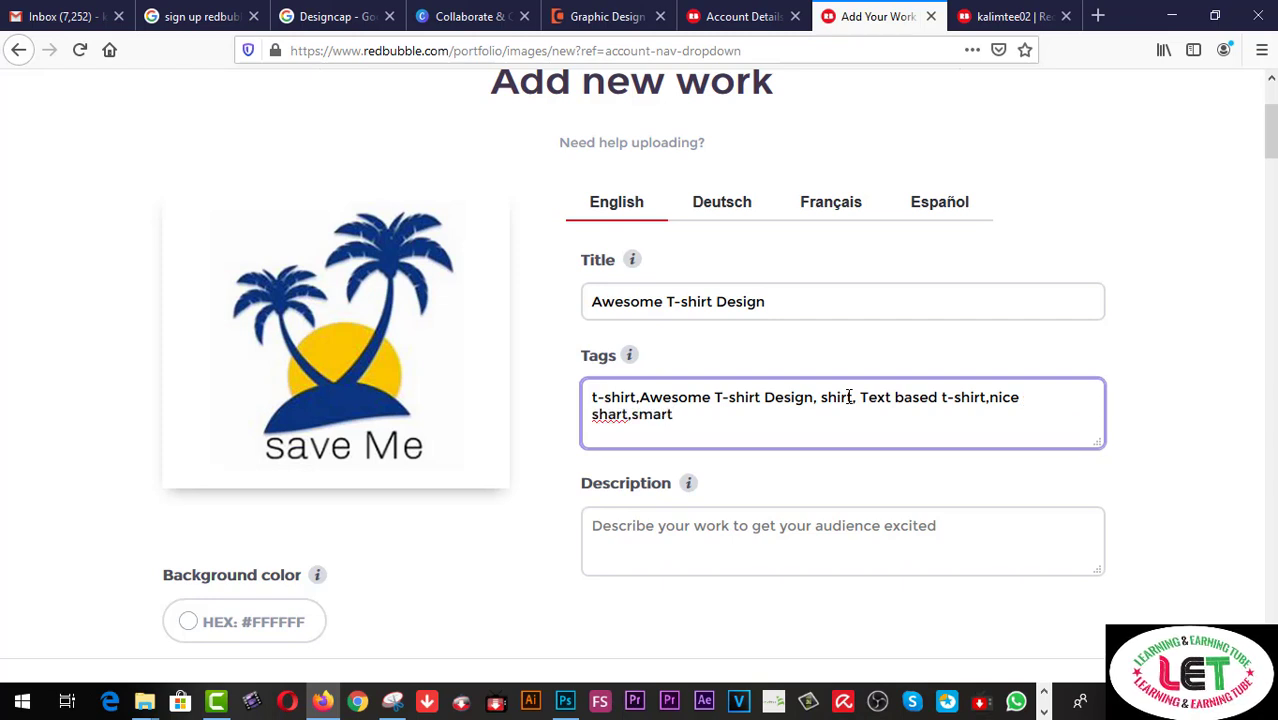
text(t-sh)
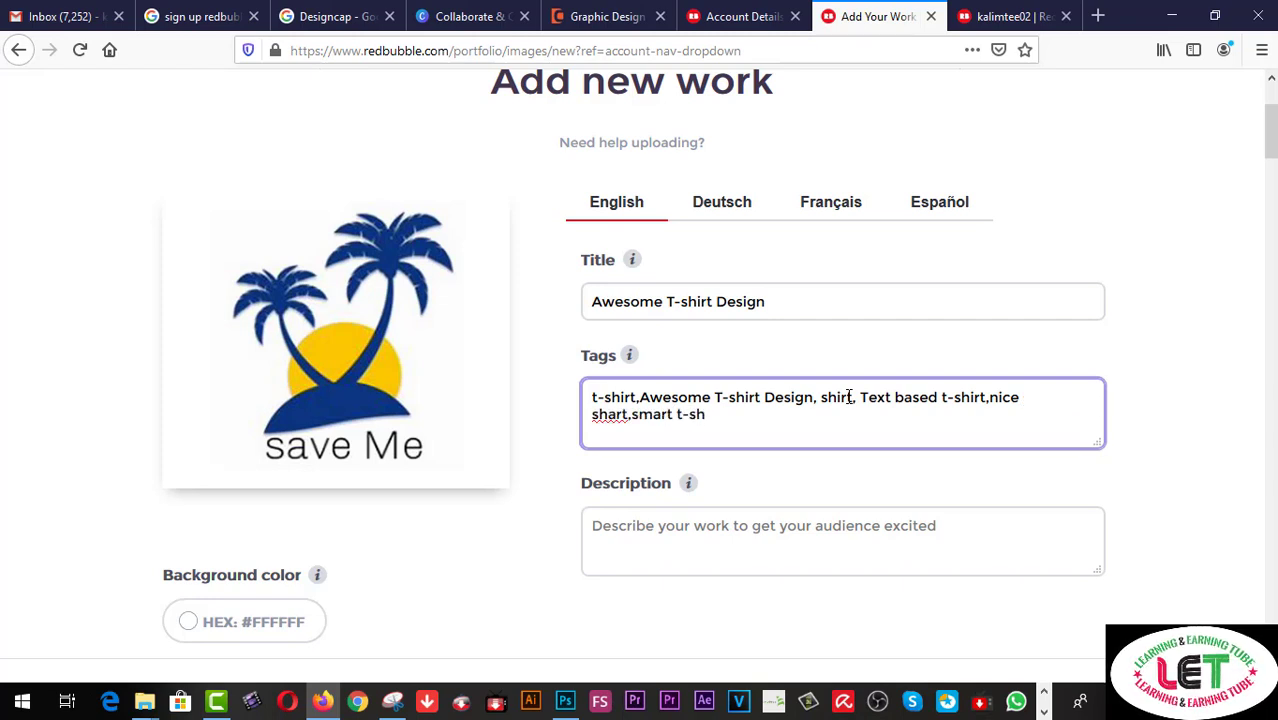
text(irt)
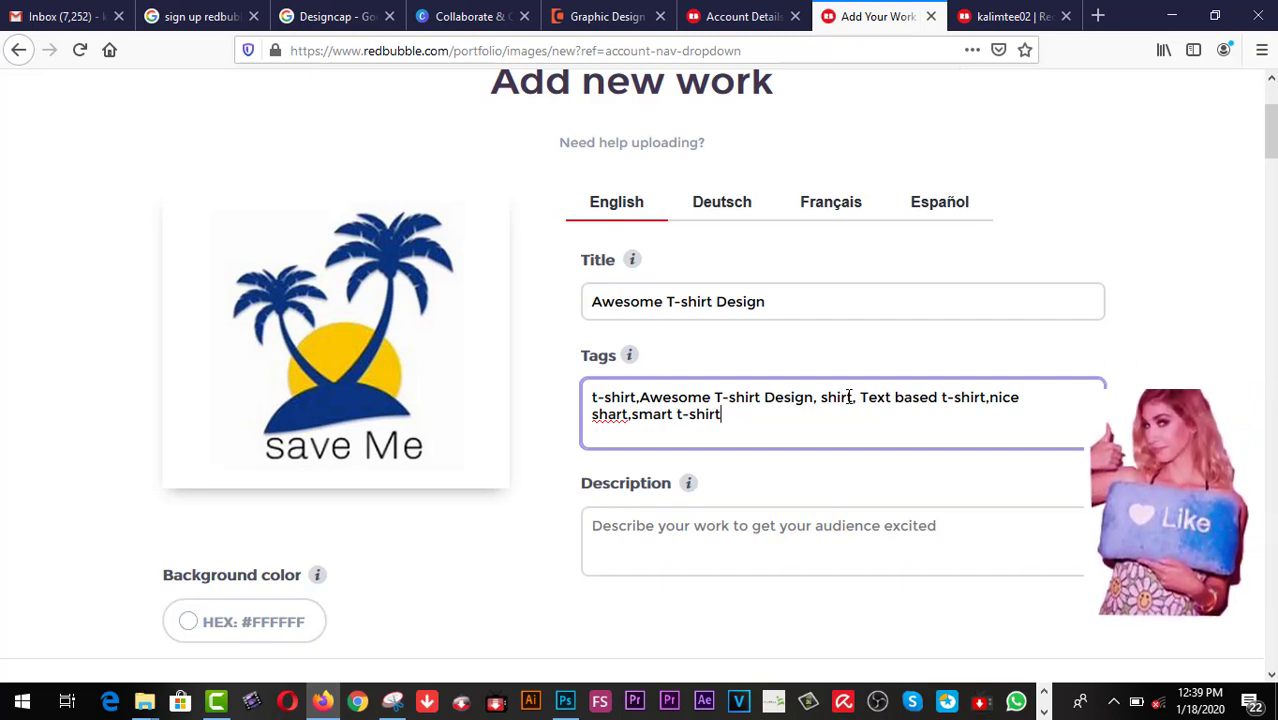
text(,)
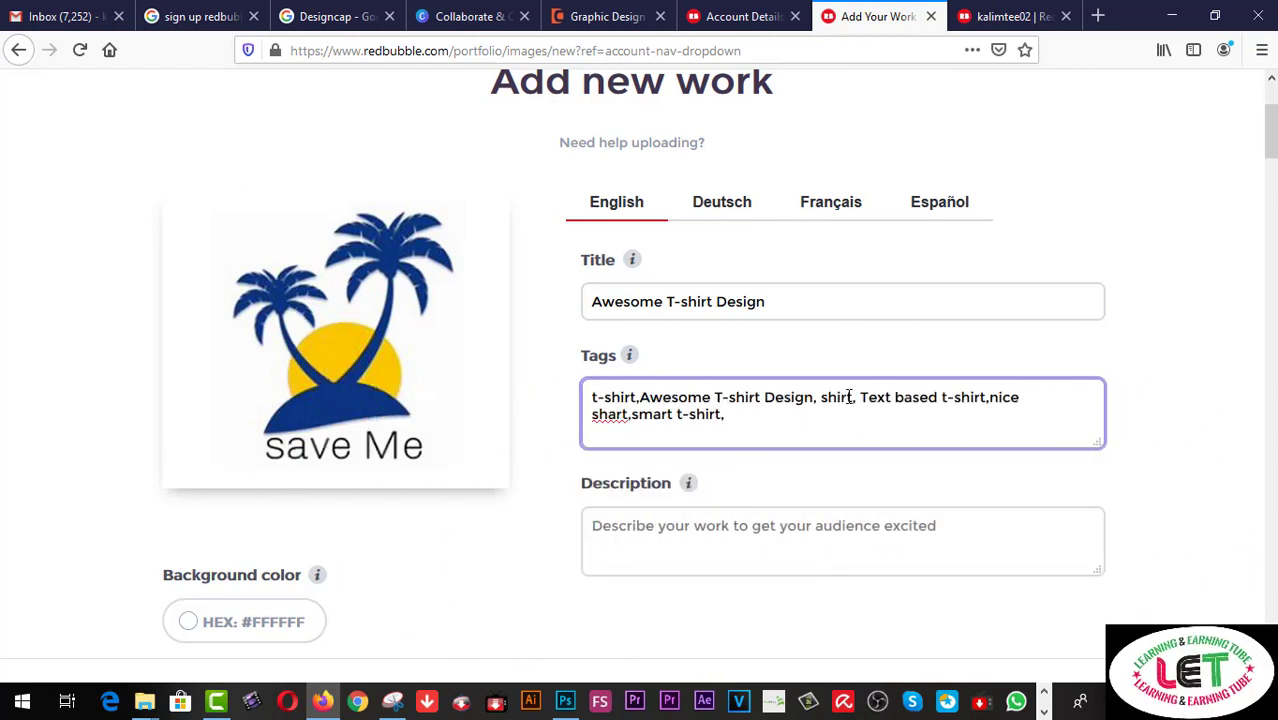
text(T-shirt, Best shirt, Best T-shirt ever)
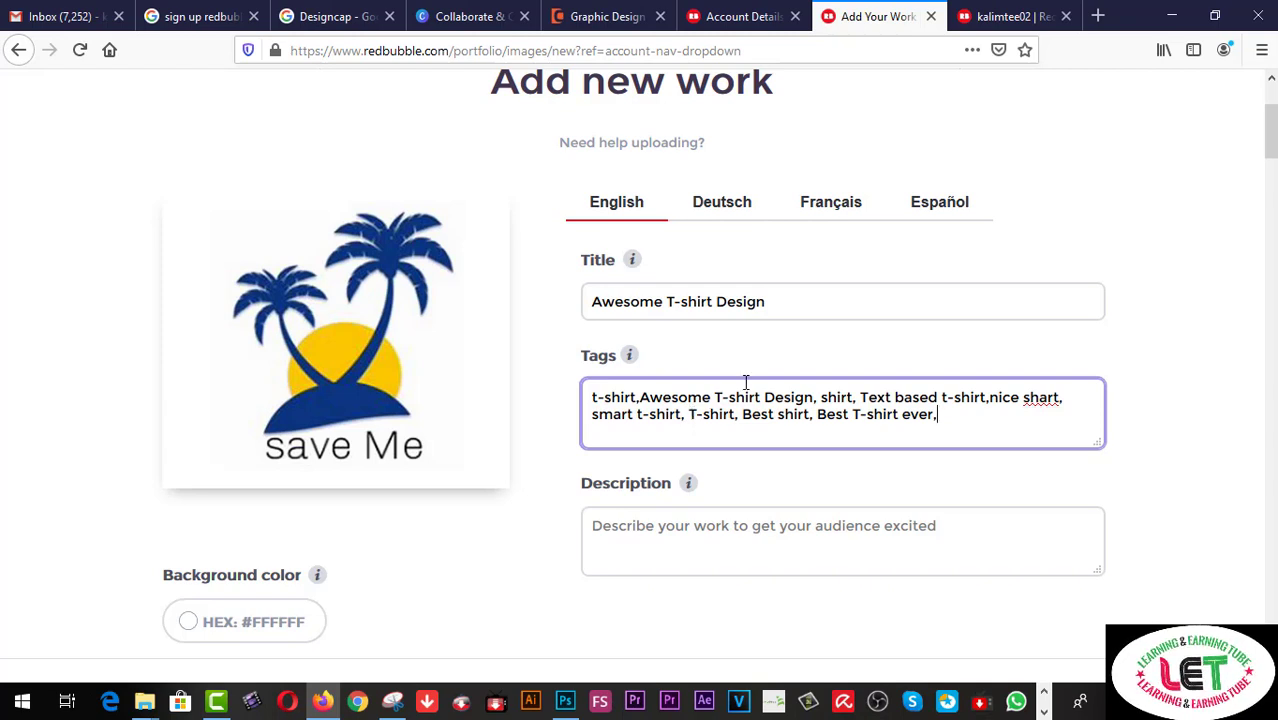
Step: Enter "This is an awesmome Design for all LADIES & GENTS" as the work's description
scroll(742, 410, down, 1)
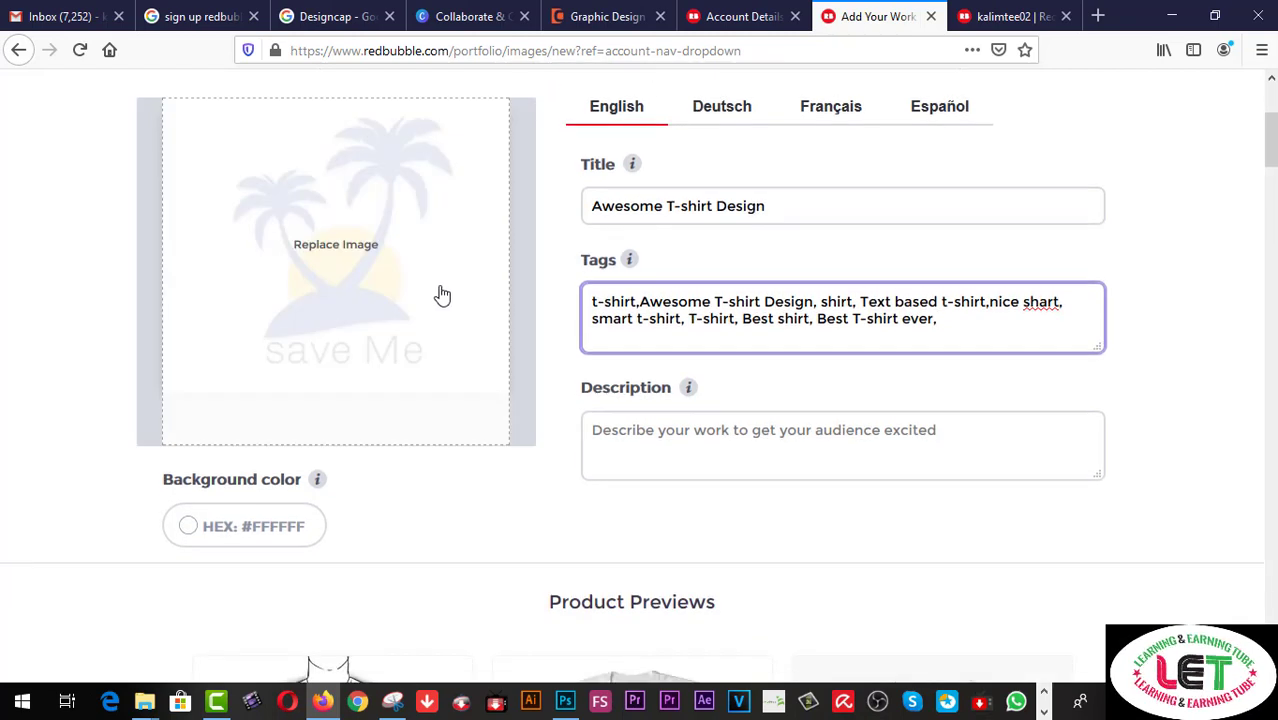
click(950, 445)
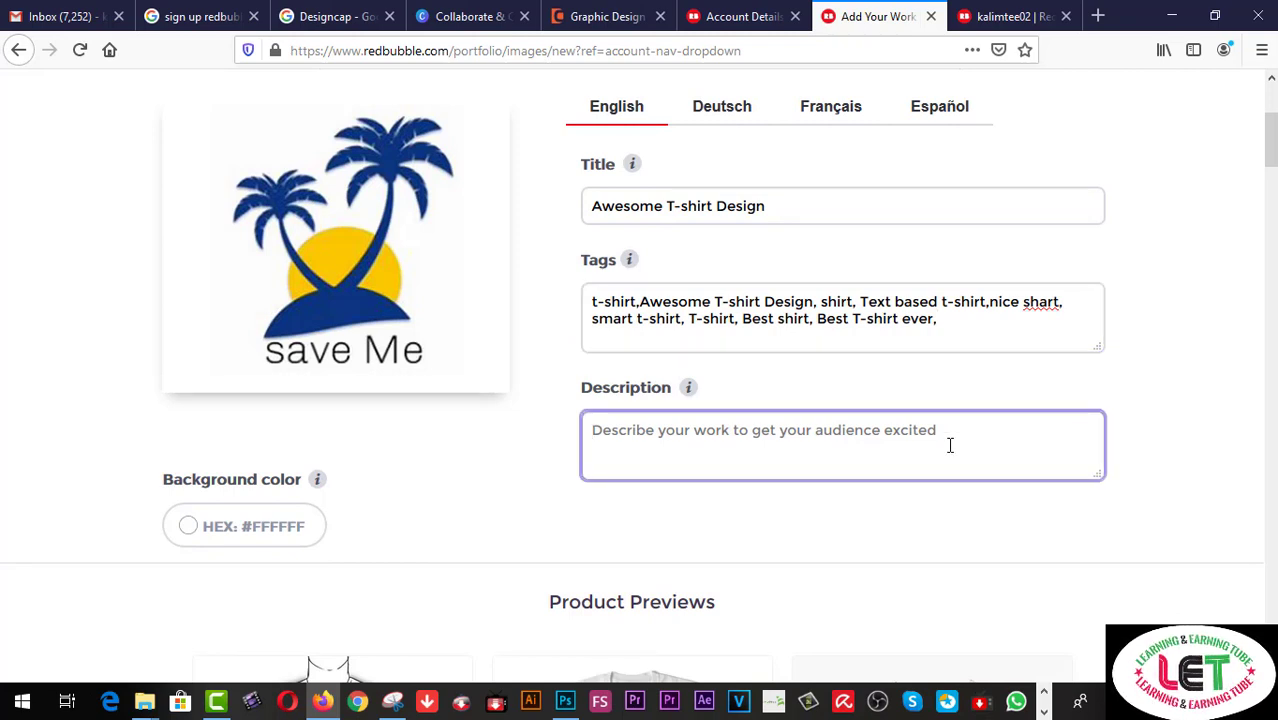
text(Thi)
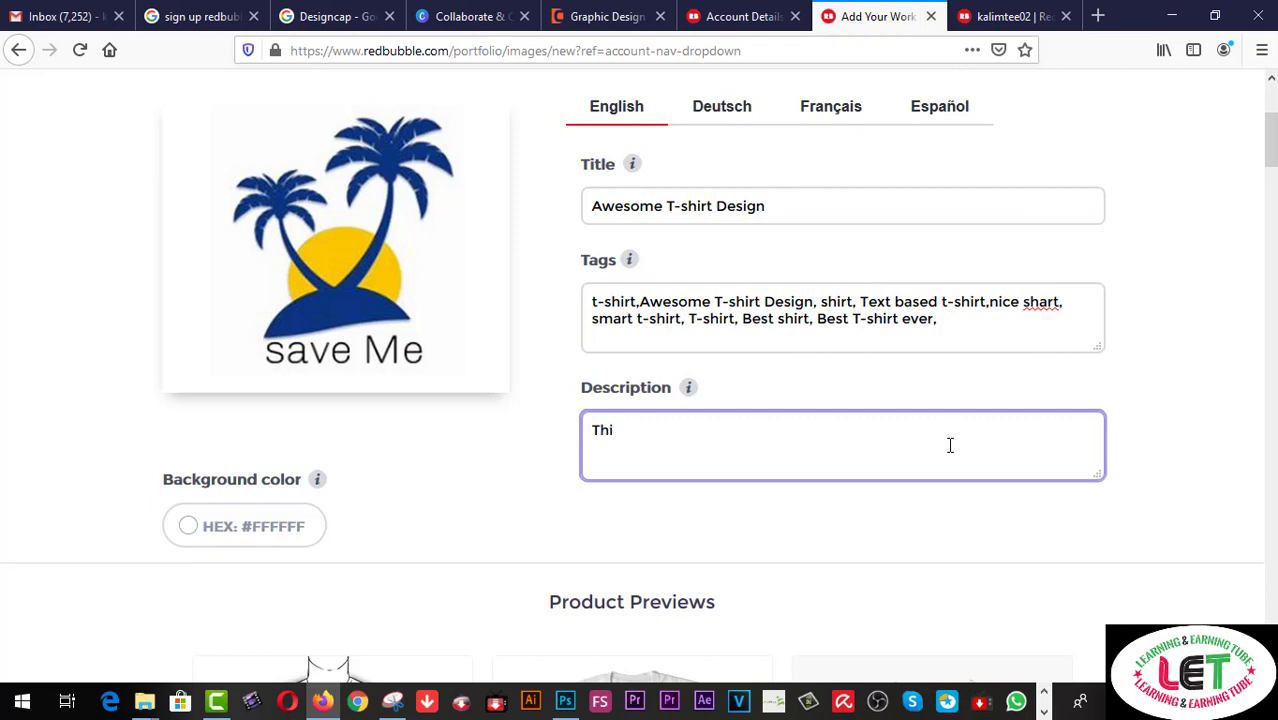
text(s is )
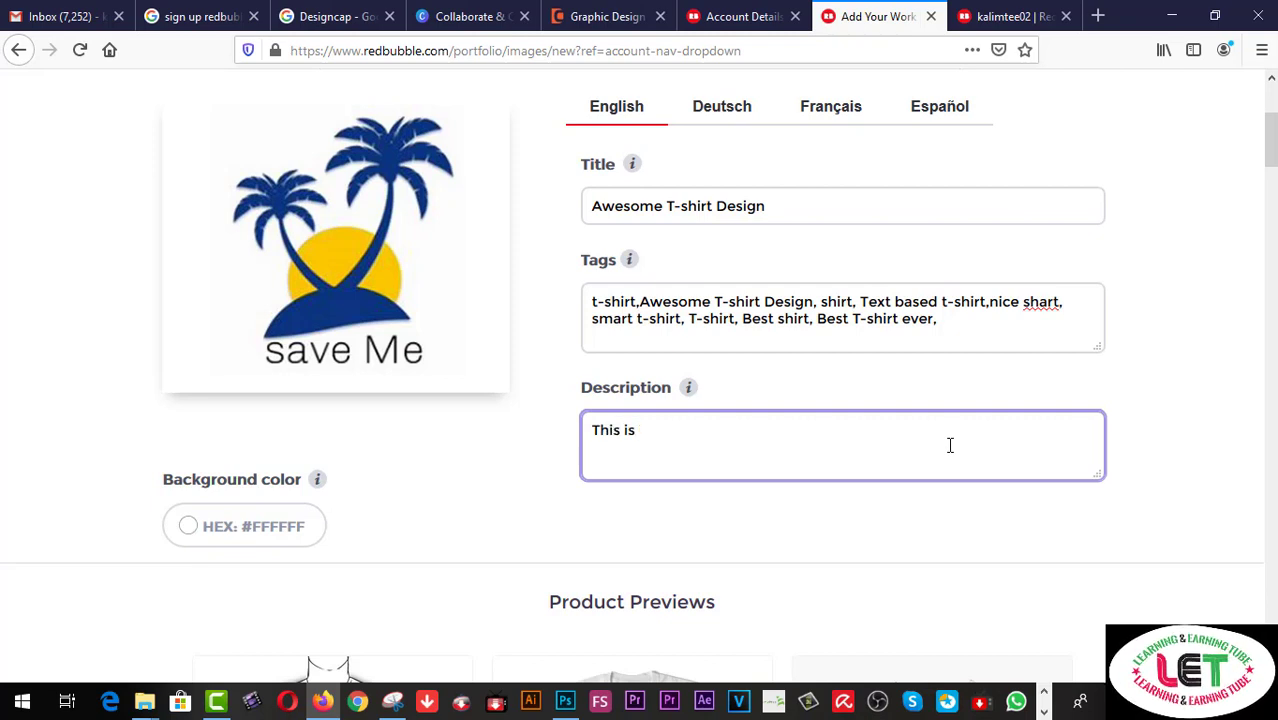
text(an aw)
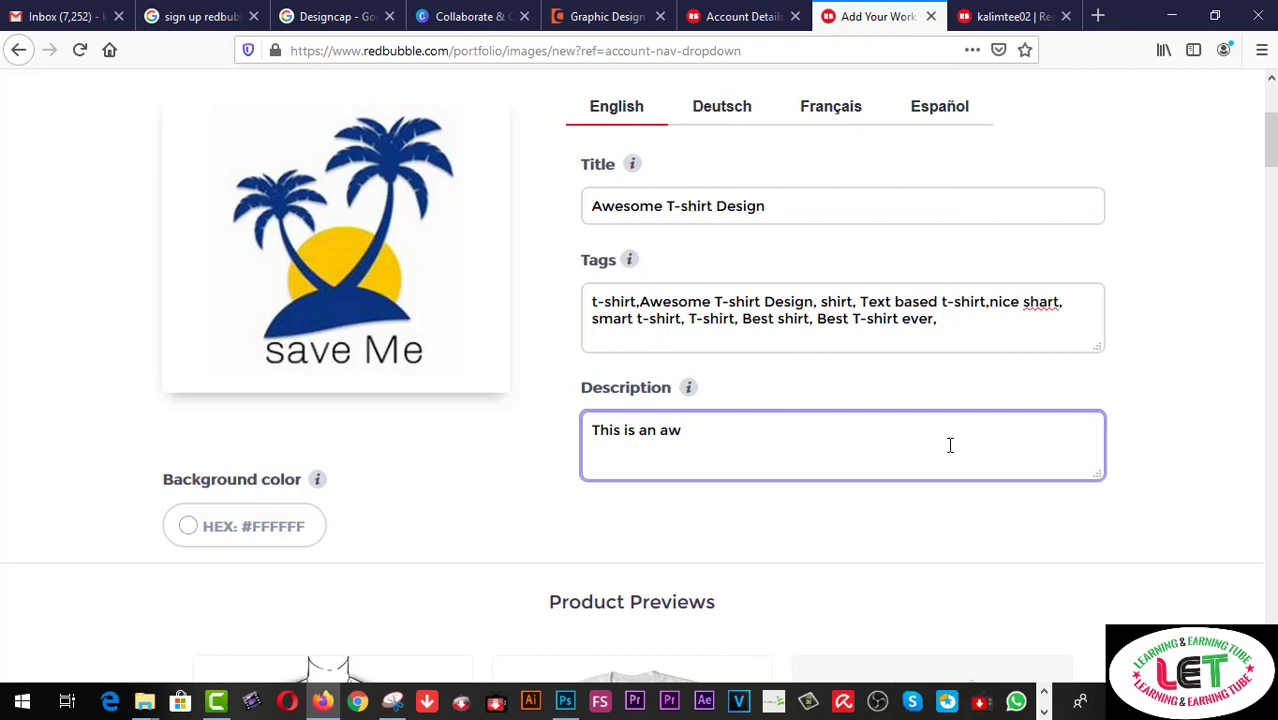
text(em)
key(BackSpace)
text(s)
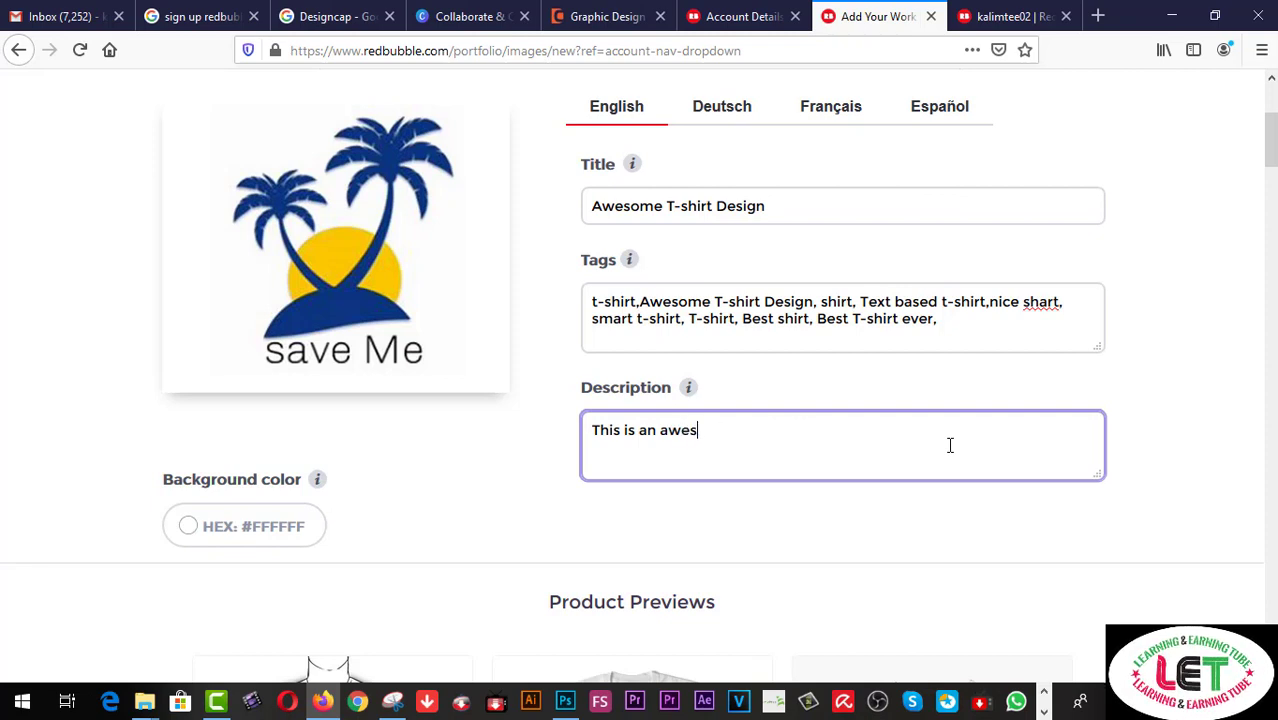
text(mom)
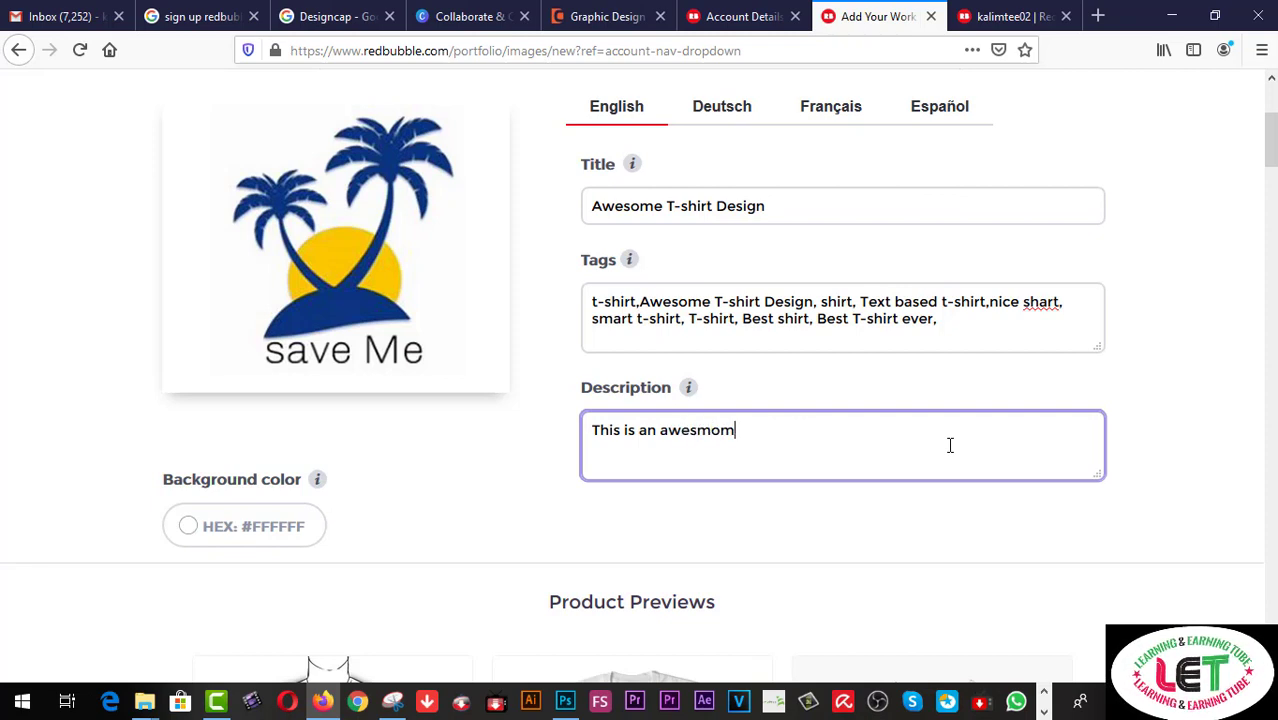
text(e  Design )
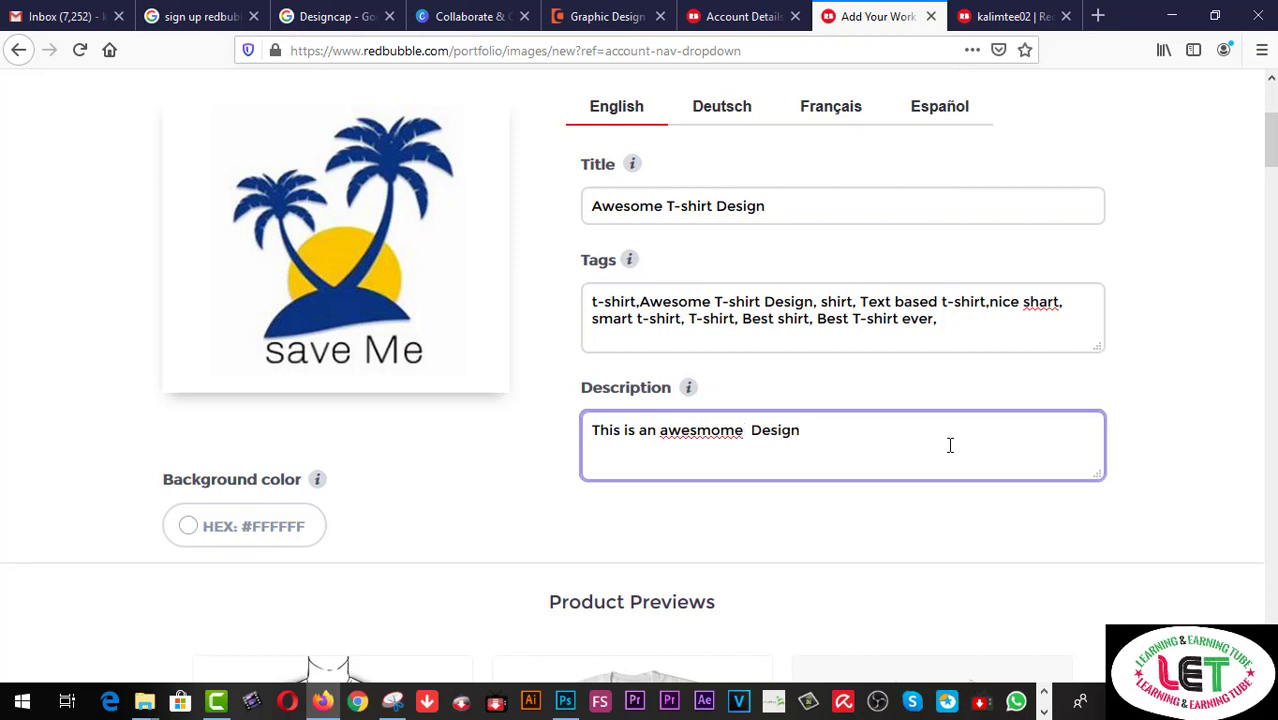
text(for a)
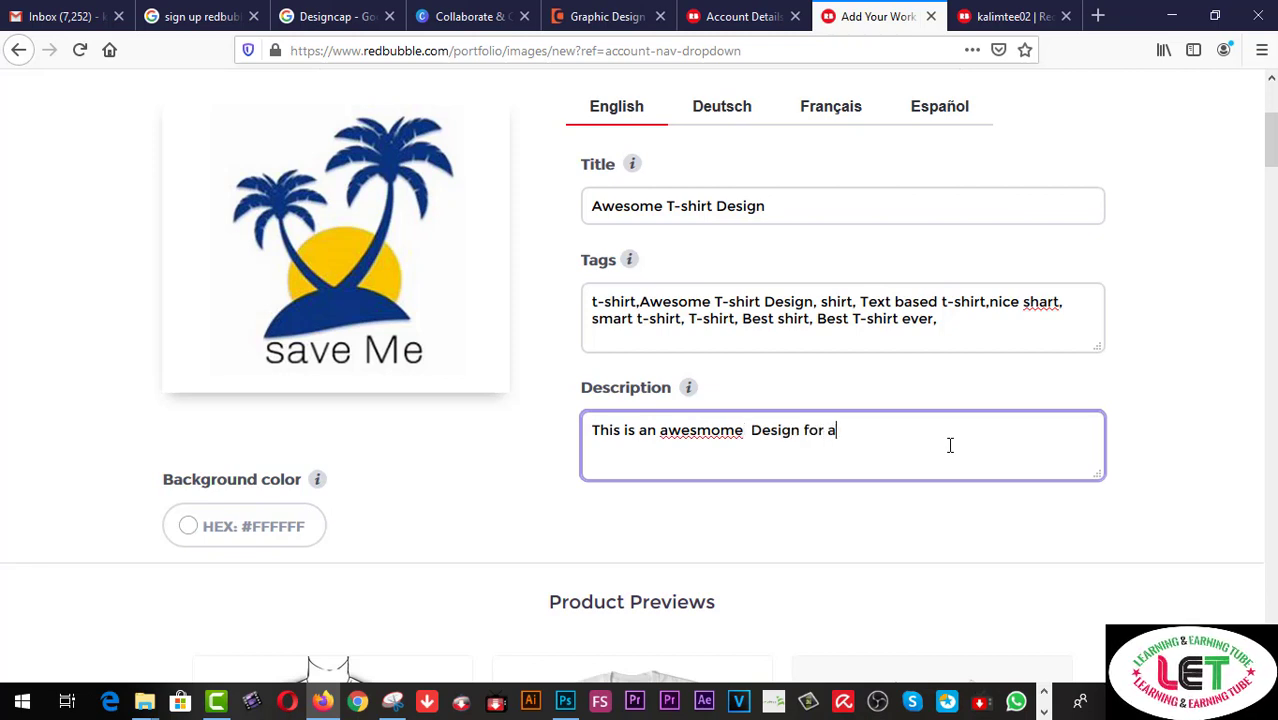
text(l)
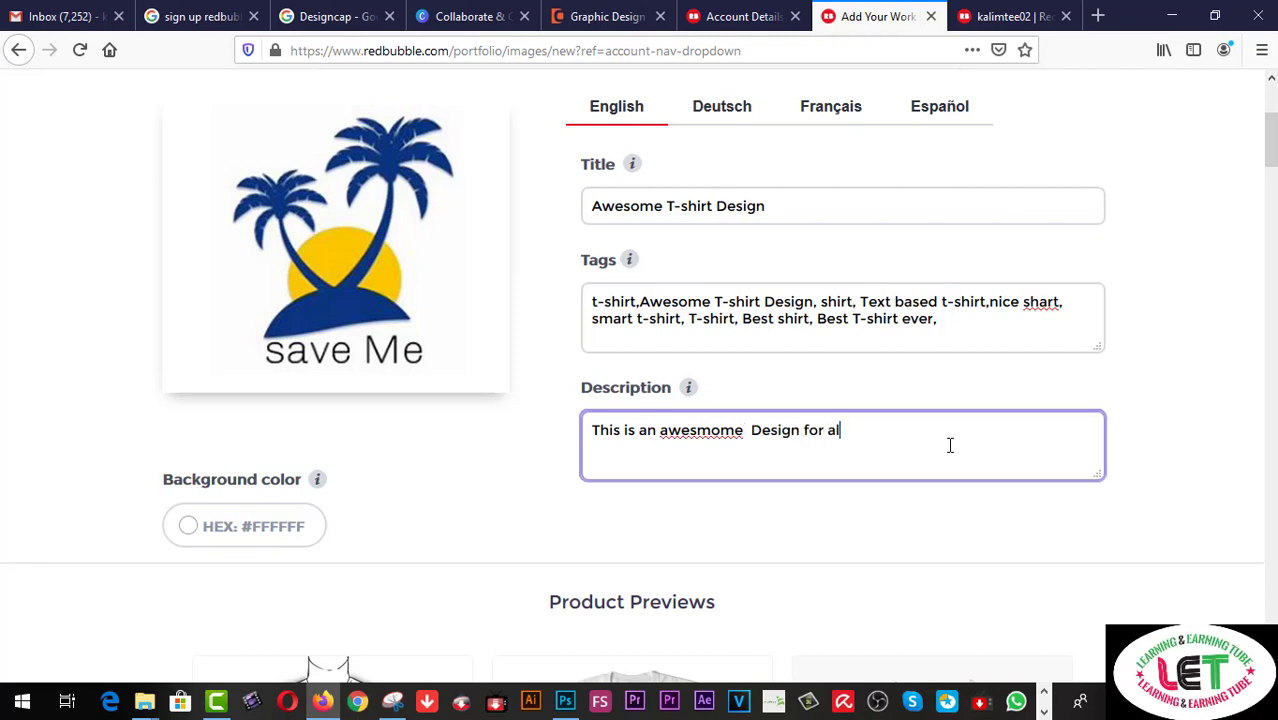
text(l L)
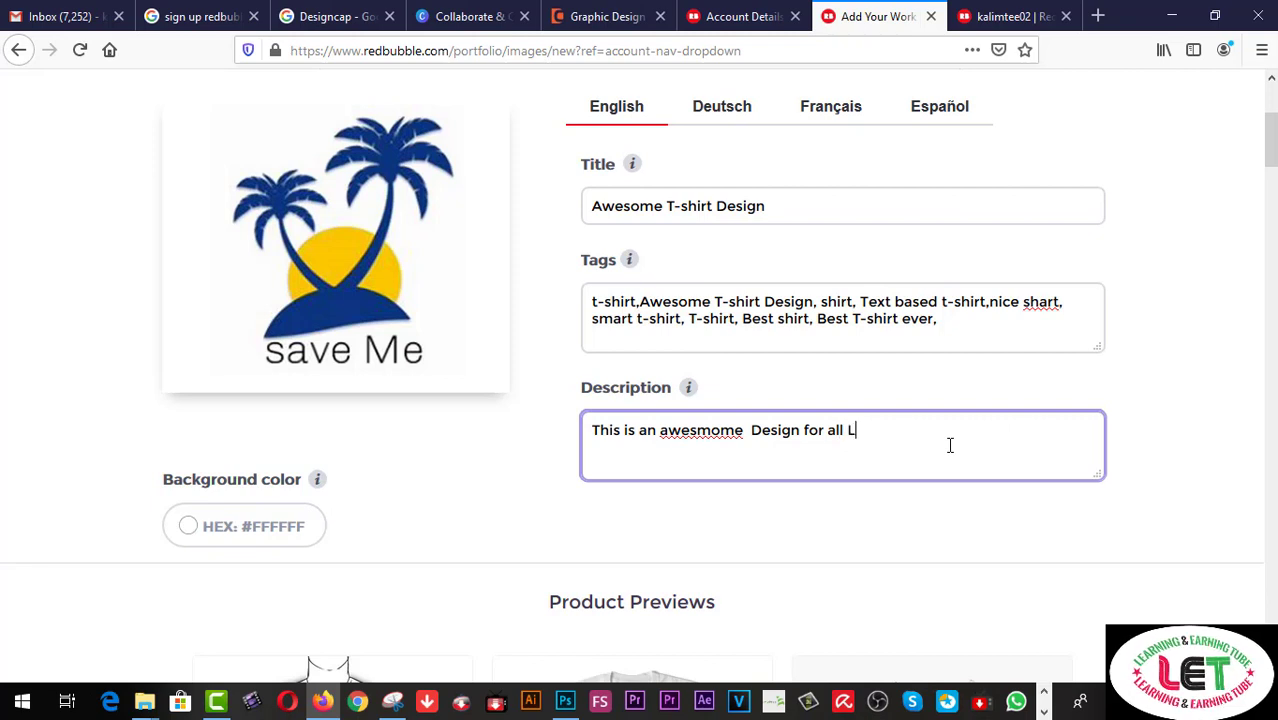
text(ADIES)
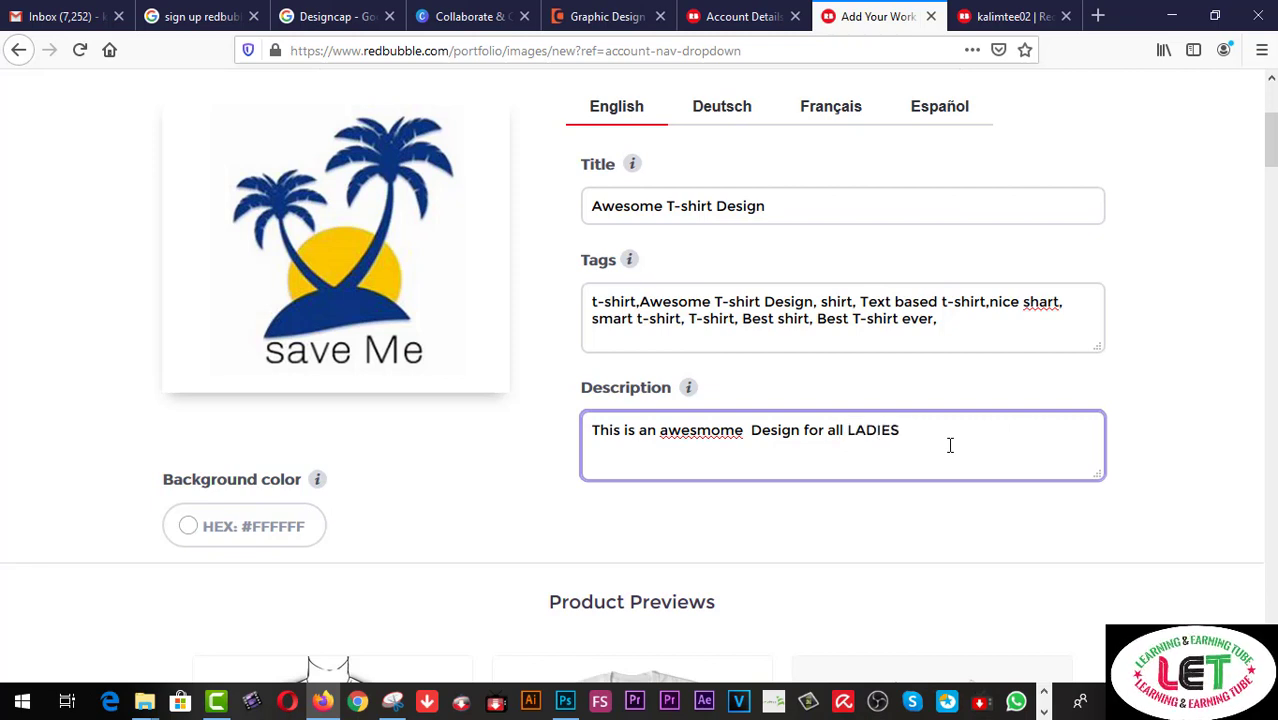
text( & )
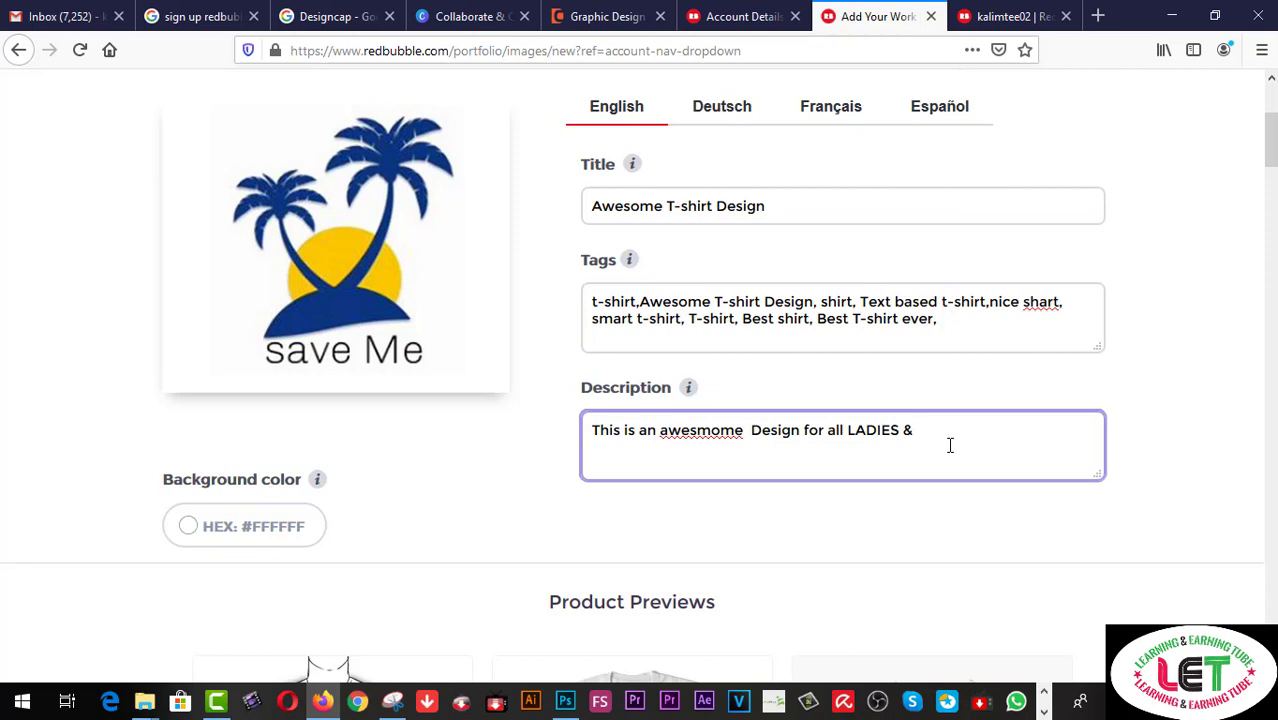
text(GENTS)
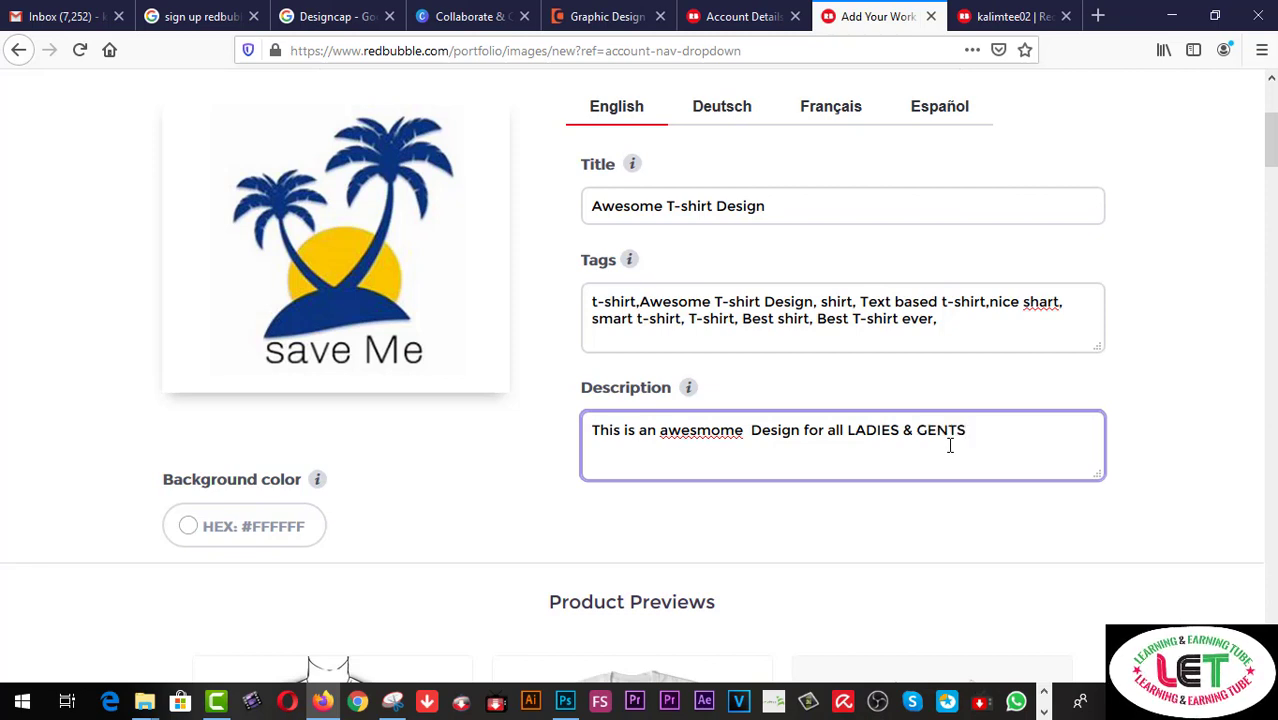
Step: Examine how the palm island design sits on the product previews, from the clothing to the stickers, phone cases and pillows
scroll(950, 446, down, 2)
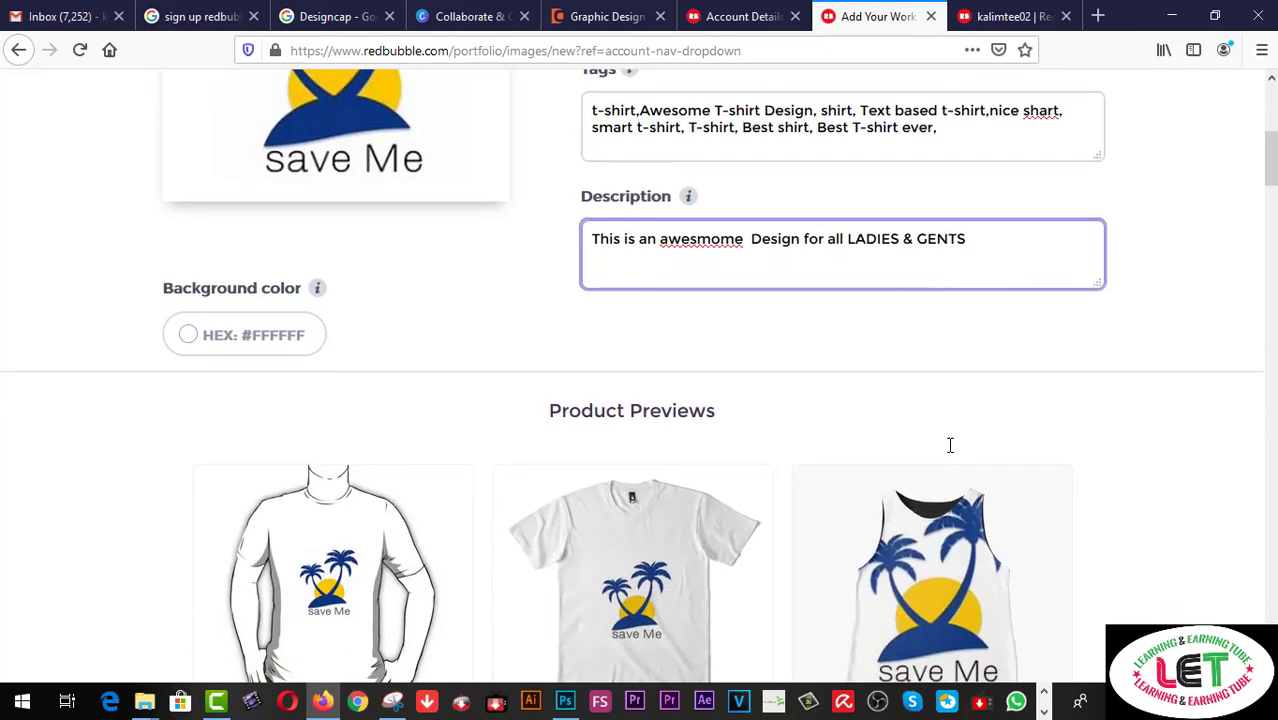
scroll(950, 446, up, 2)
scroll(950, 446, down, 4)
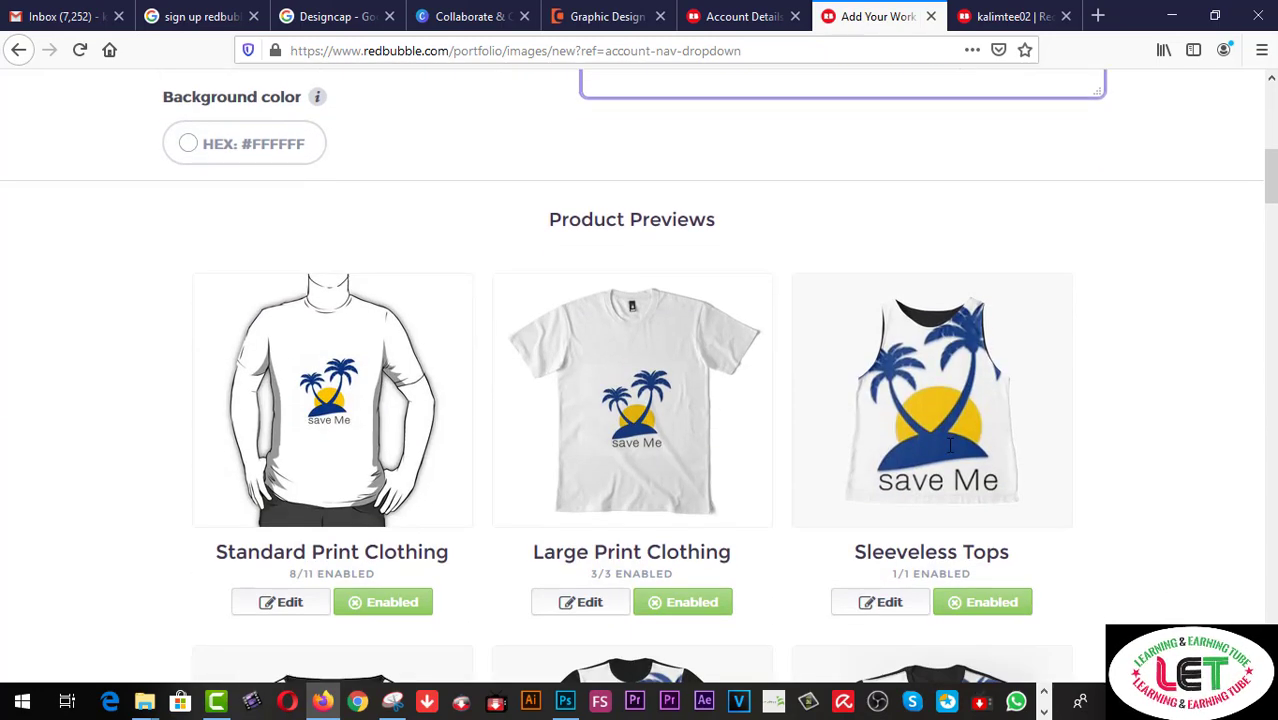
scroll(1055, 331, down, 1)
scroll(1055, 331, down, 1)
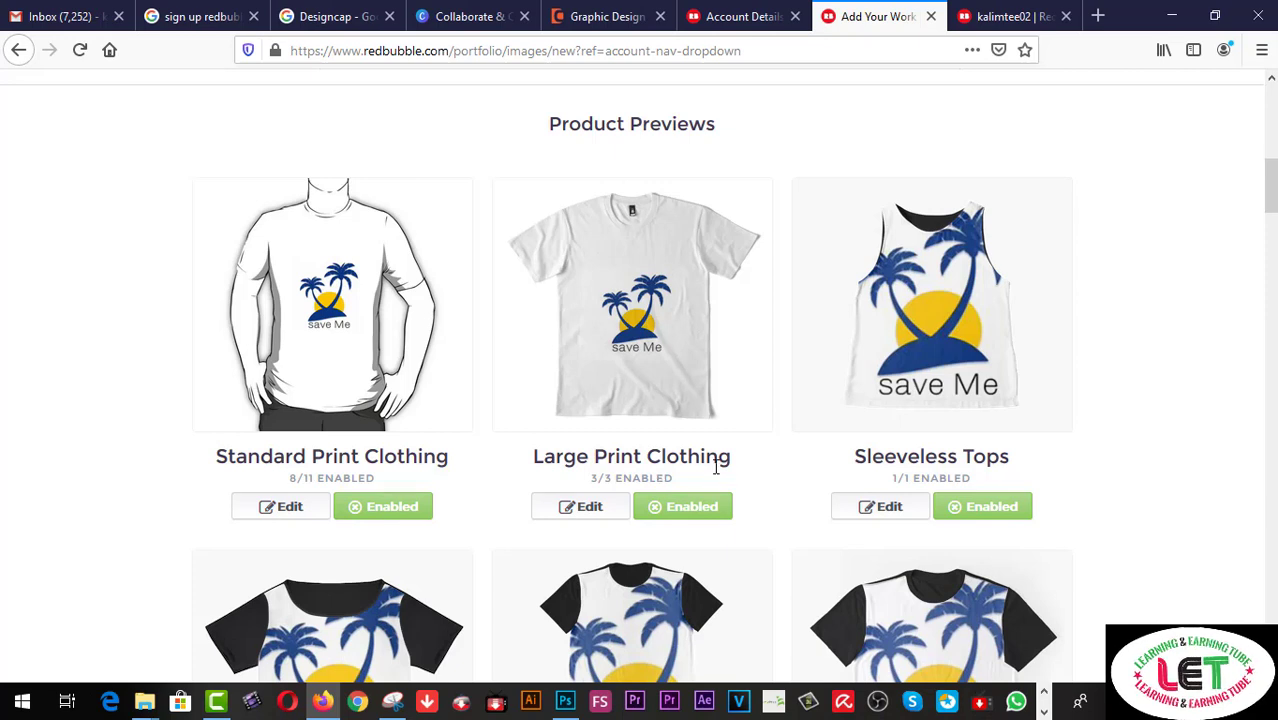
scroll(700, 475, down, 2)
scroll(739, 424, up, 2)
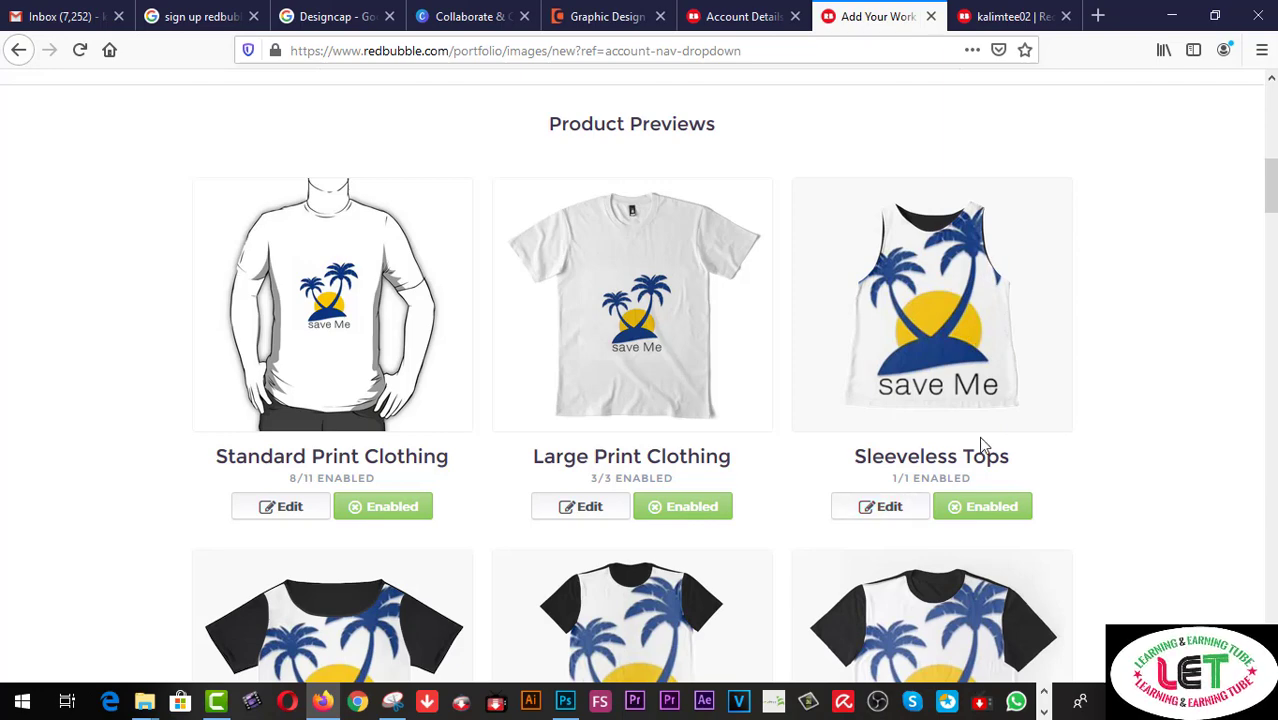
scroll(985, 440, down, 3)
scroll(985, 440, down, 1)
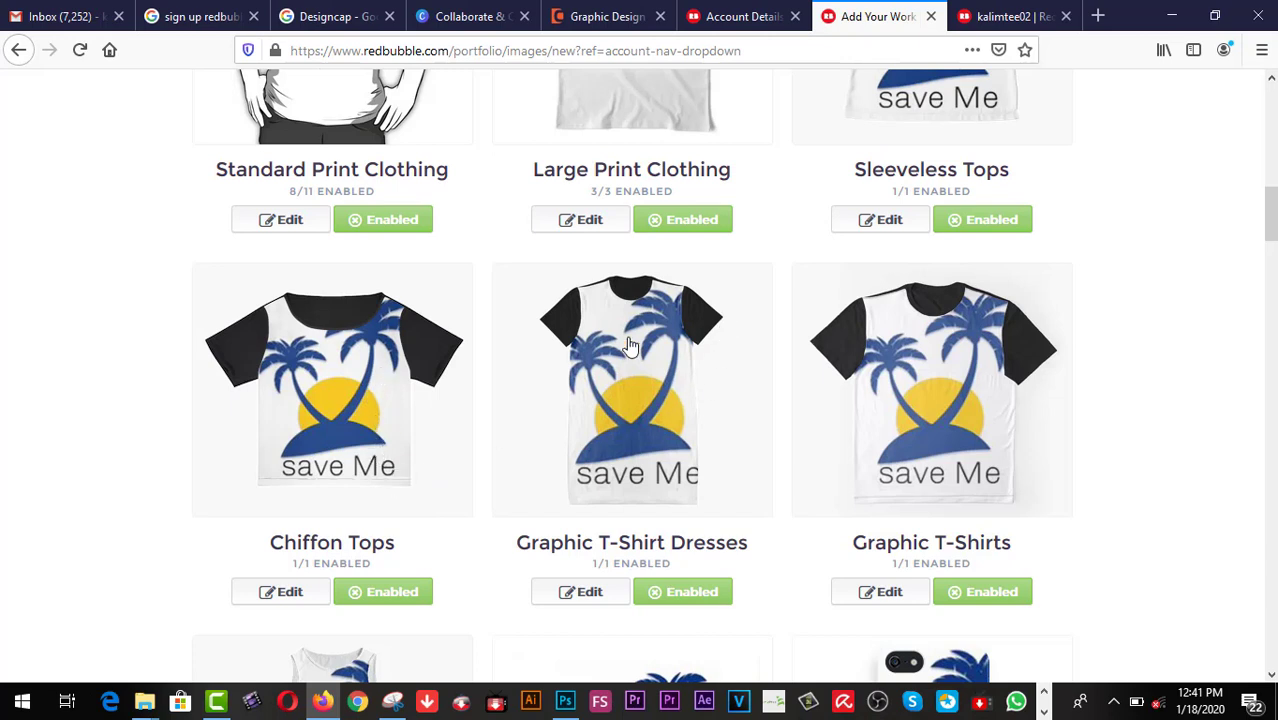
scroll(1056, 434, down, 3)
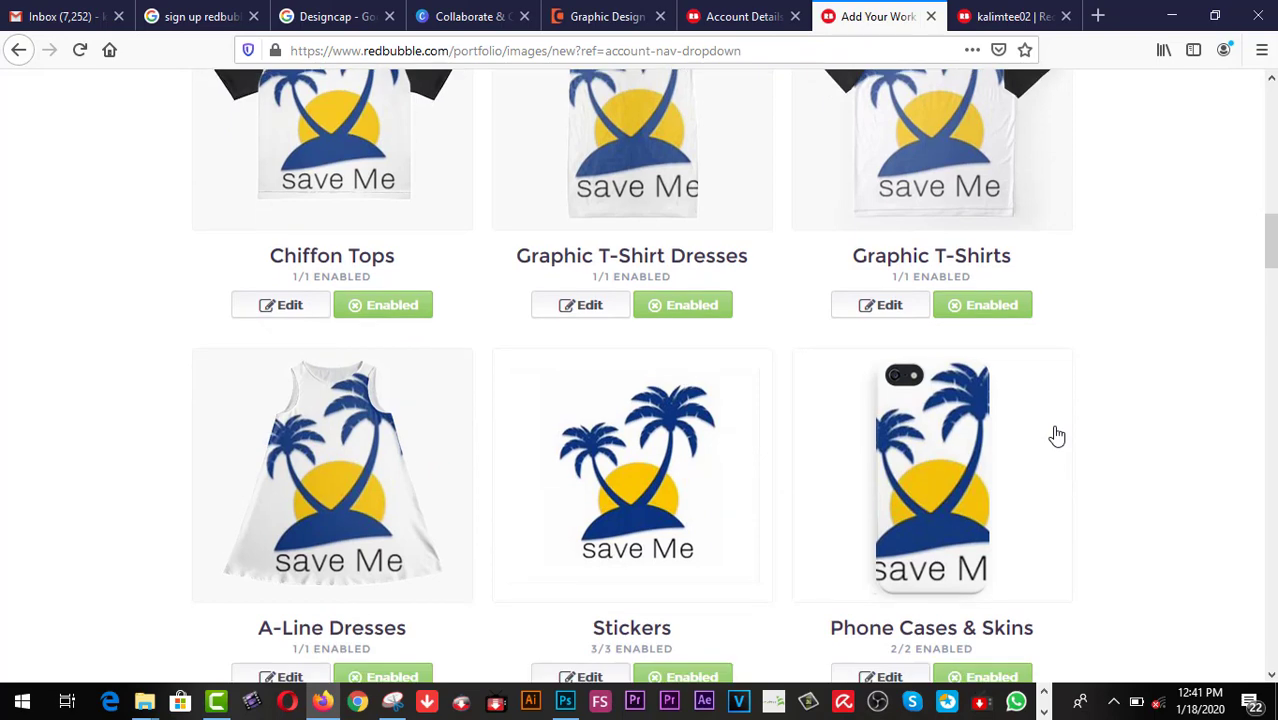
scroll(1056, 434, down, 1)
scroll(1056, 434, down, 1)
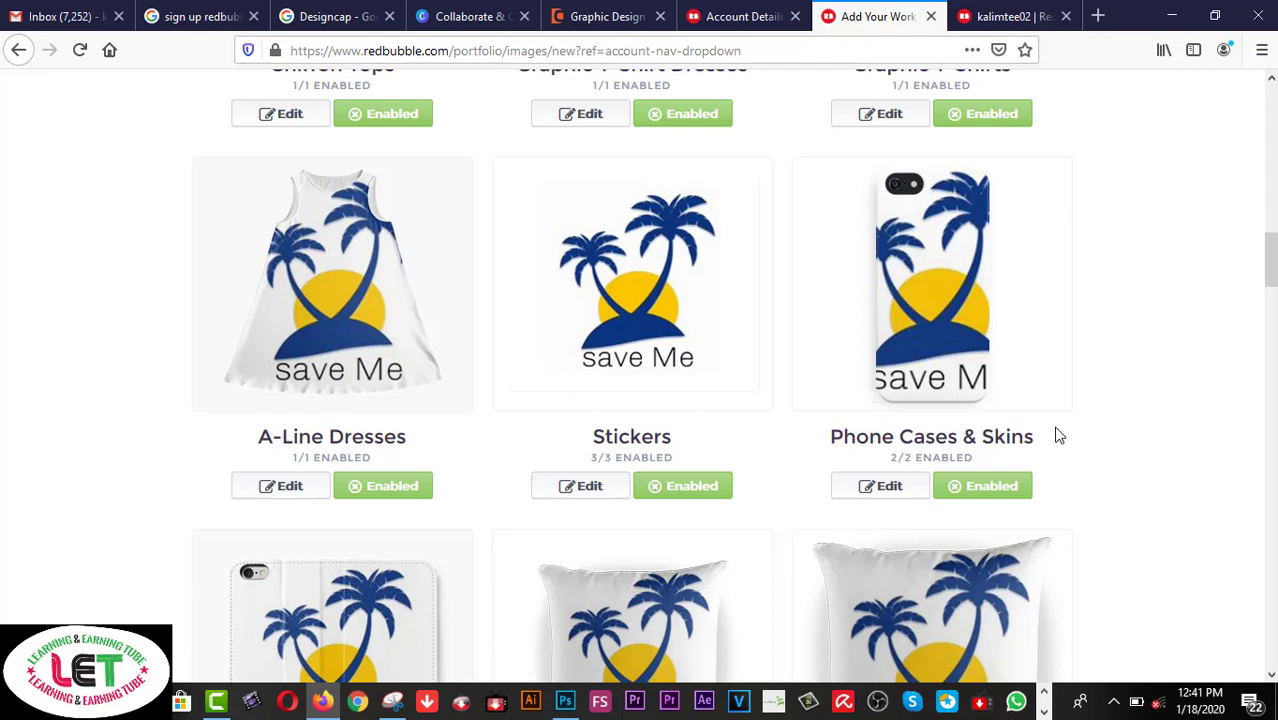
scroll(1059, 436, up, 10)
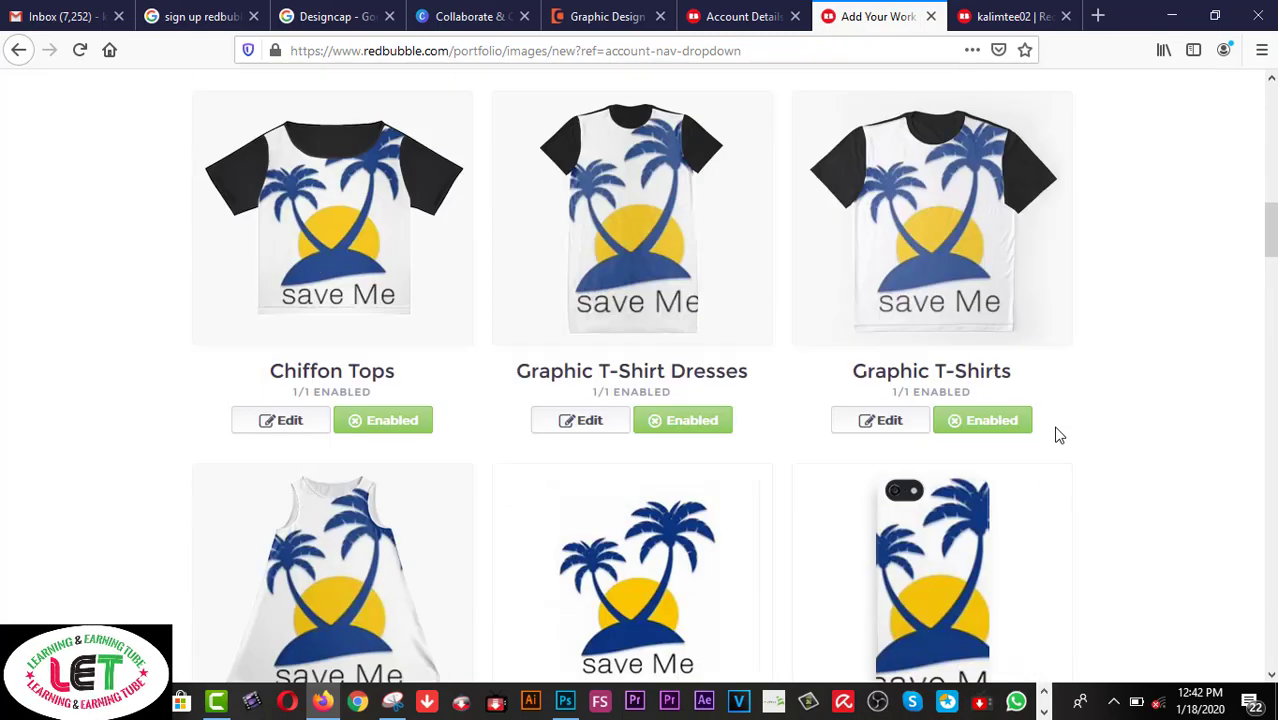
scroll(1059, 436, down, 8)
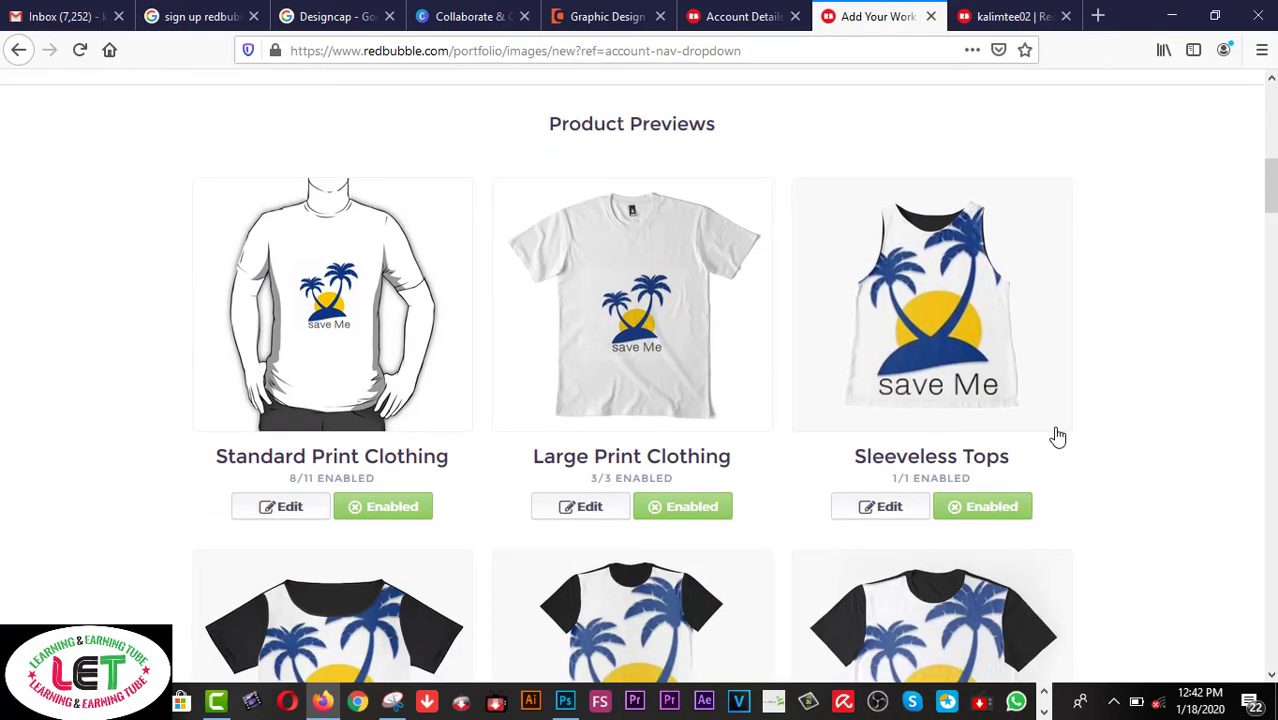
scroll(1058, 437, down, 3)
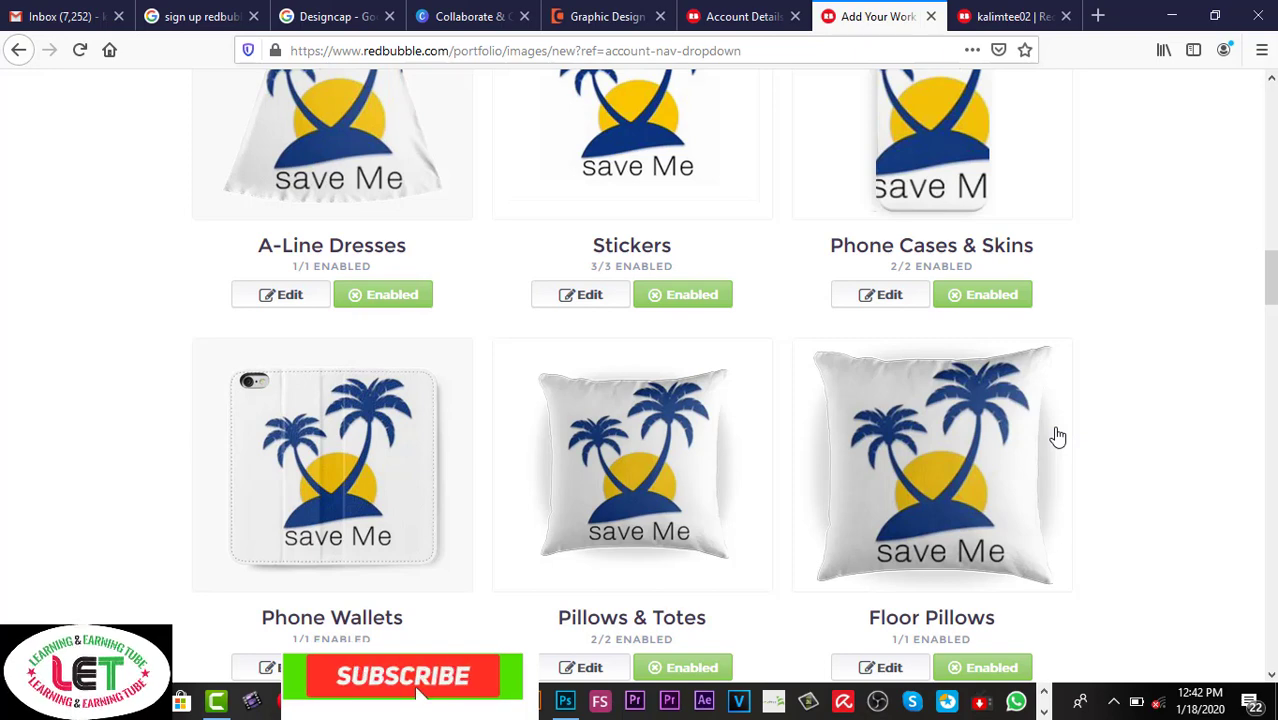
Step: Examine how the palm island design sits on the remaining product previews, from phone wallets and mugs to tote bags and socks
scroll(1058, 437, down, 3)
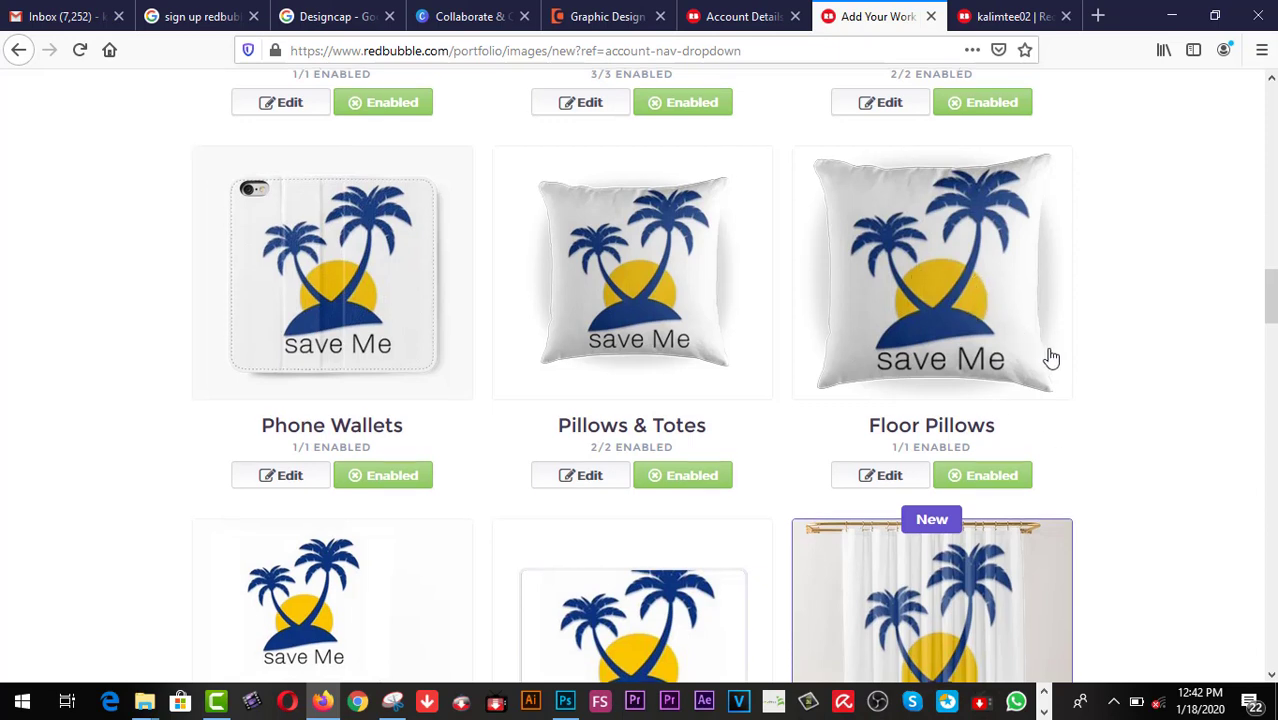
scroll(1051, 358, down, 5)
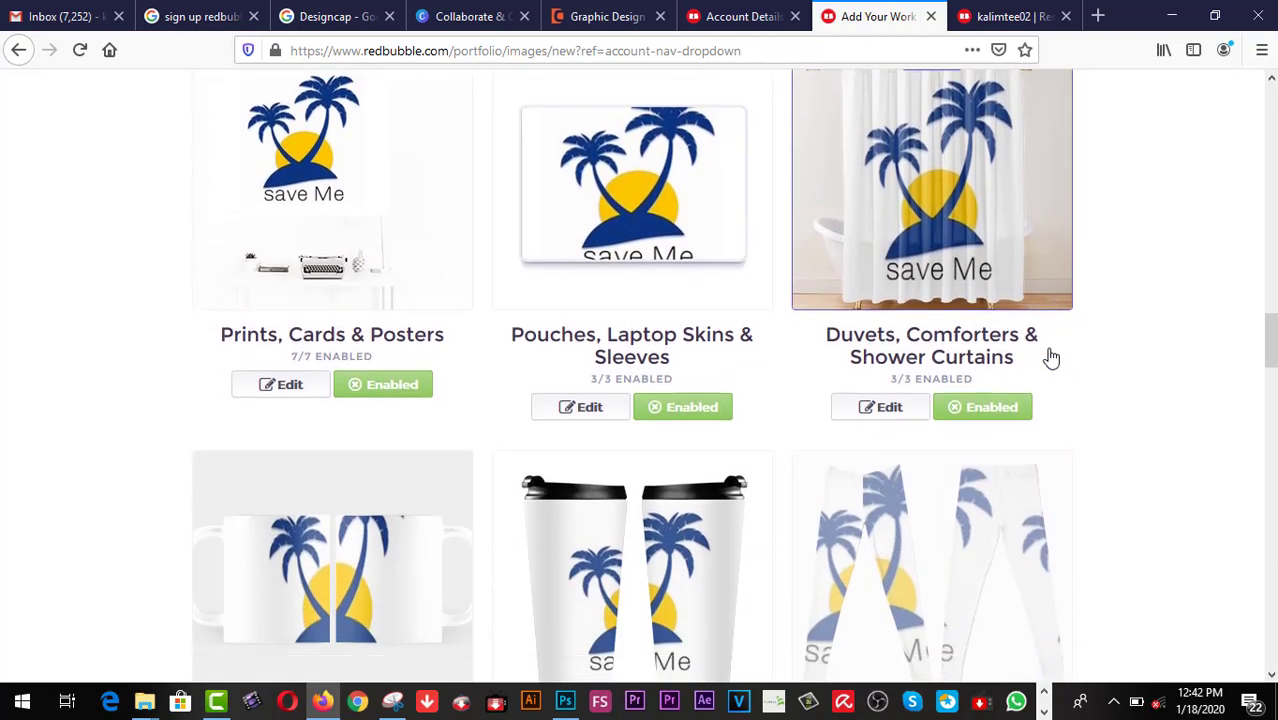
scroll(1051, 358, down, 2)
scroll(1051, 358, up, 3)
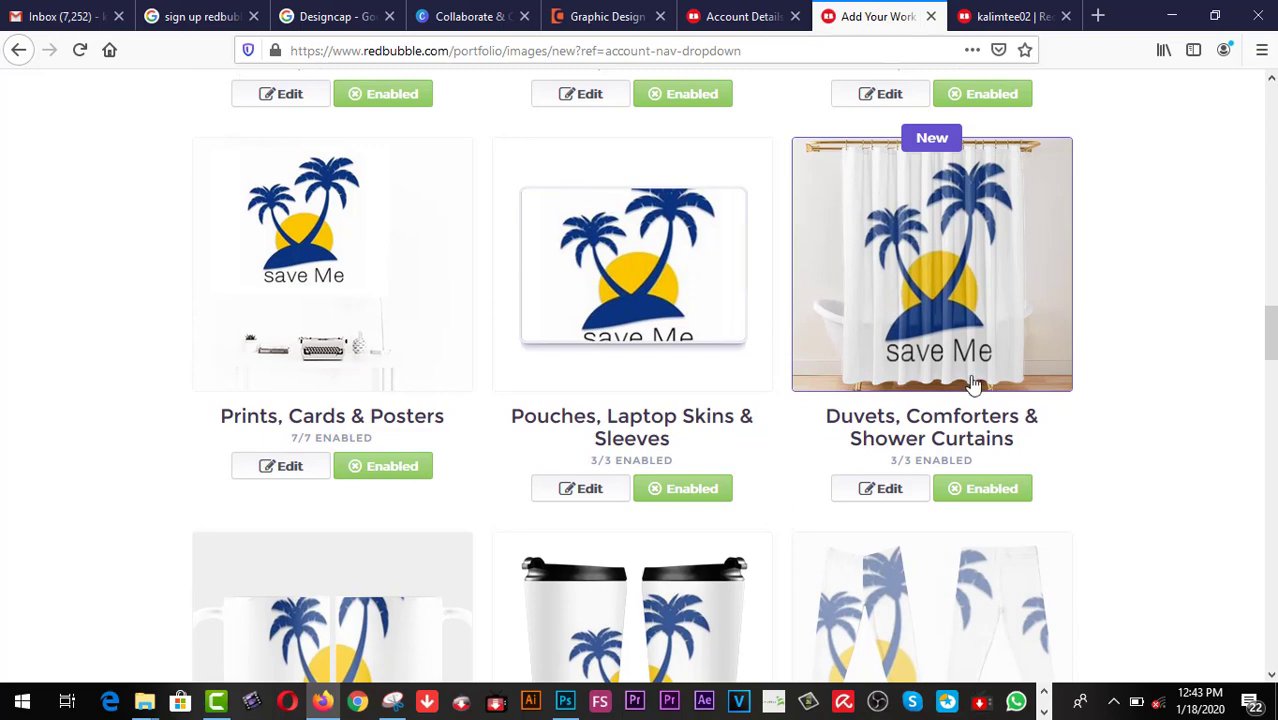
scroll(416, 348, down, 2)
scroll(419, 348, down, 1)
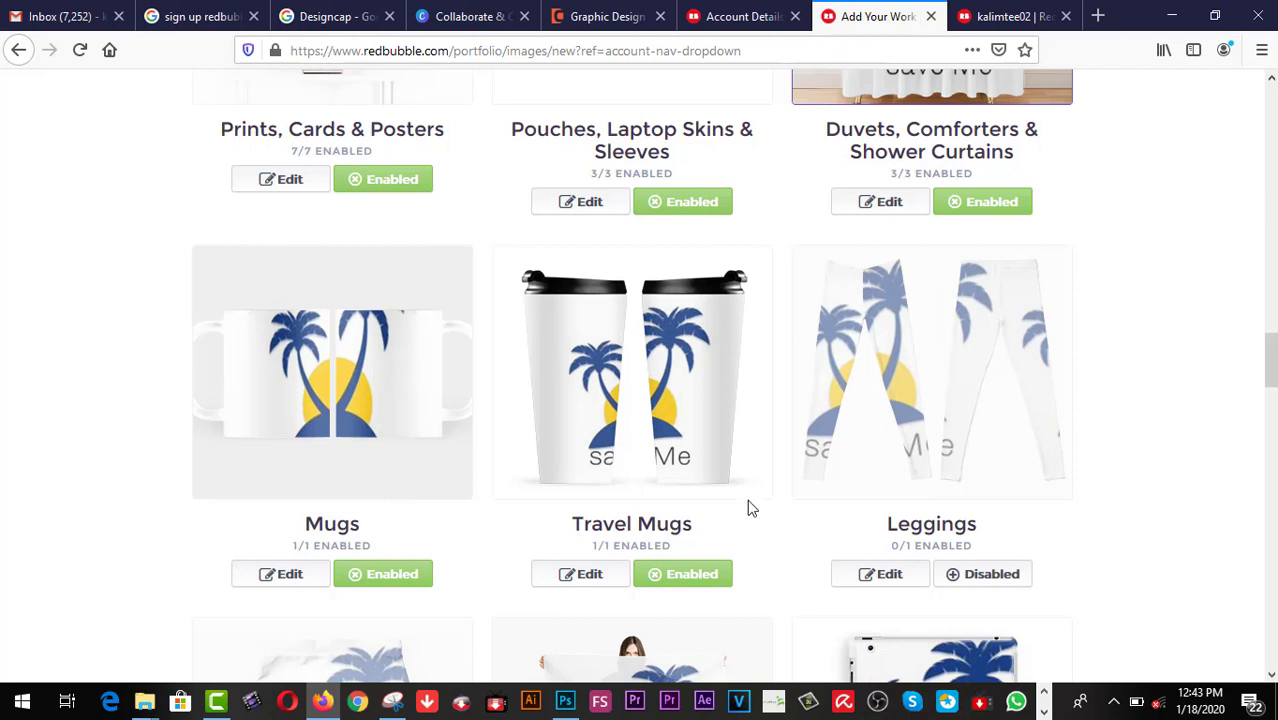
scroll(752, 508, down, 2)
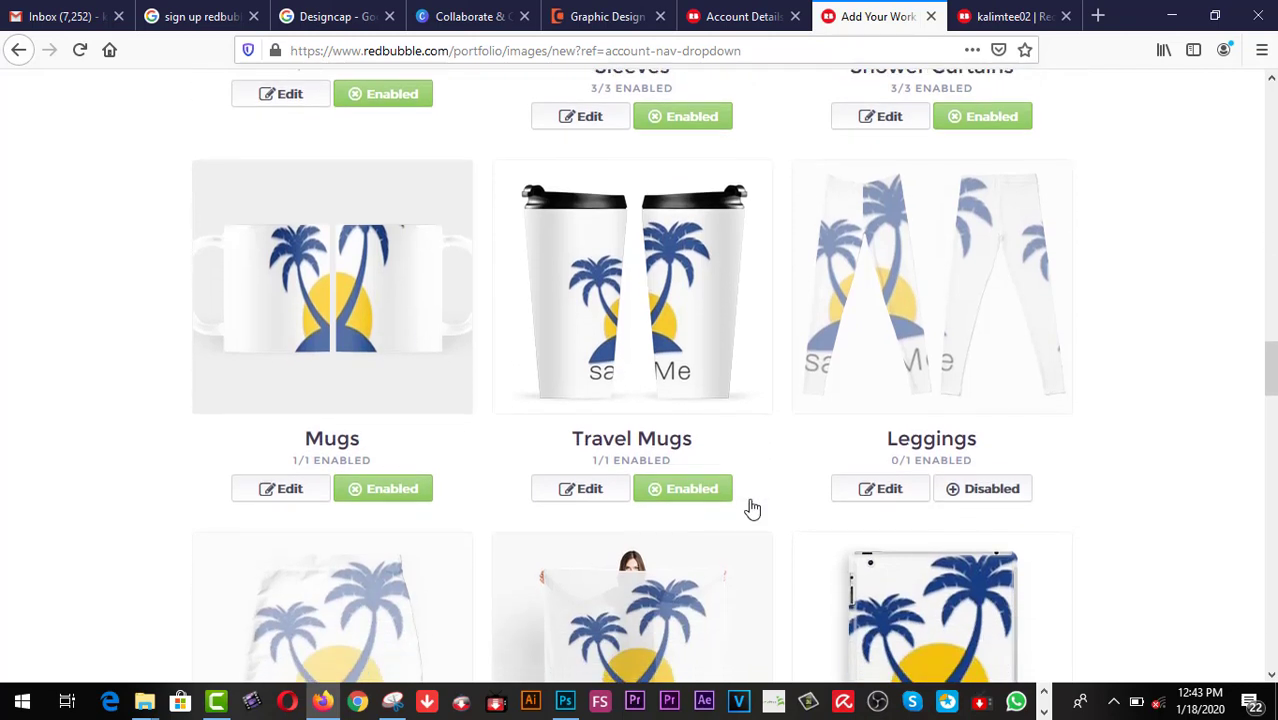
scroll(752, 508, down, 1)
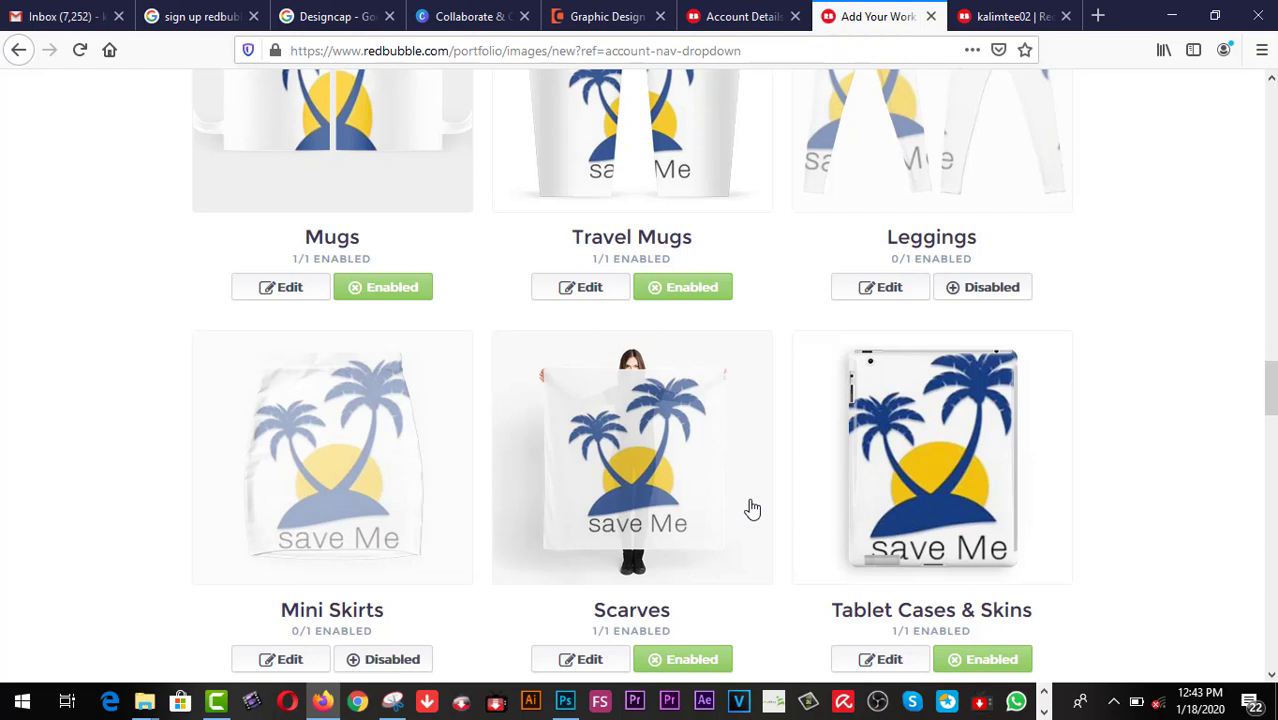
scroll(752, 510, down, 2)
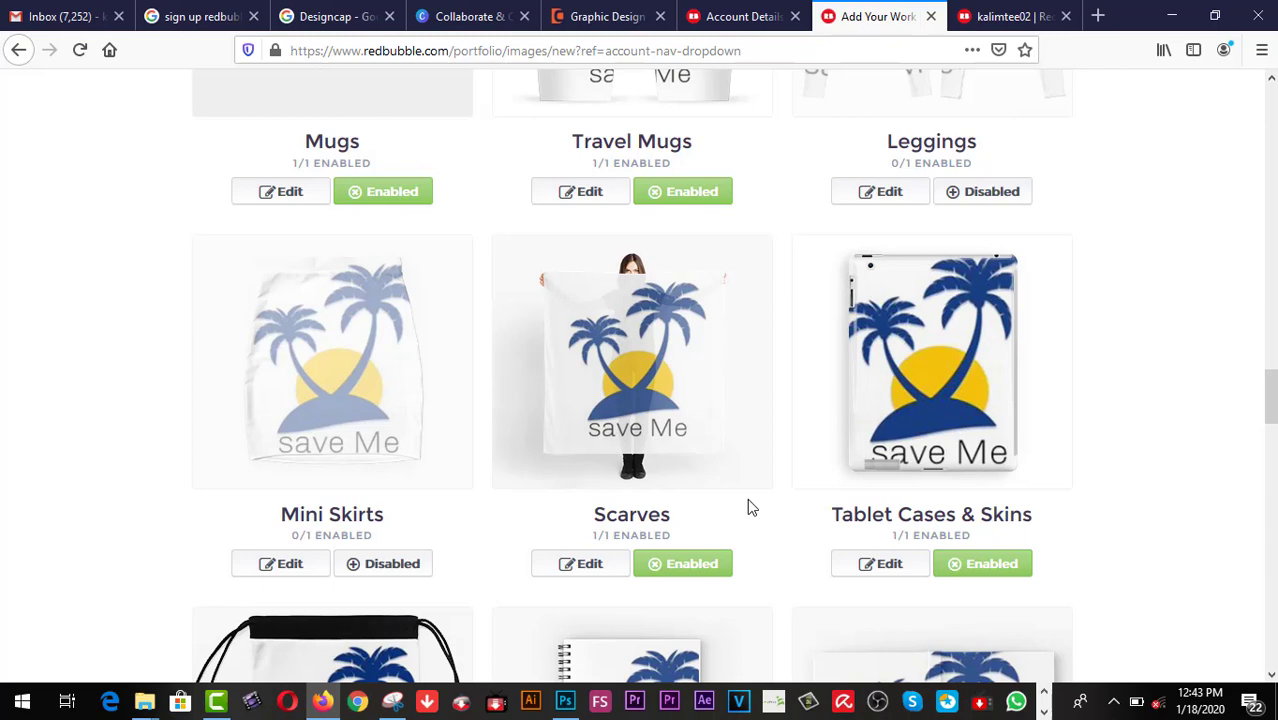
scroll(747, 508, down, 3)
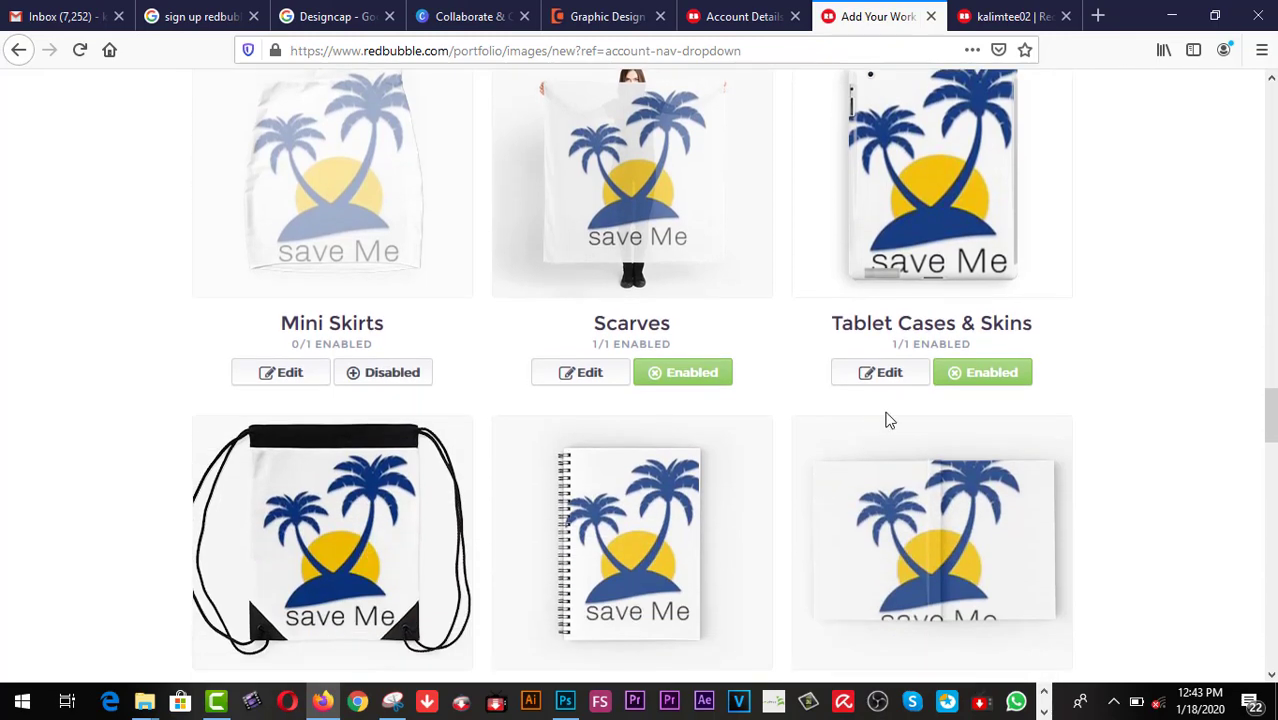
scroll(1035, 355, down, 3)
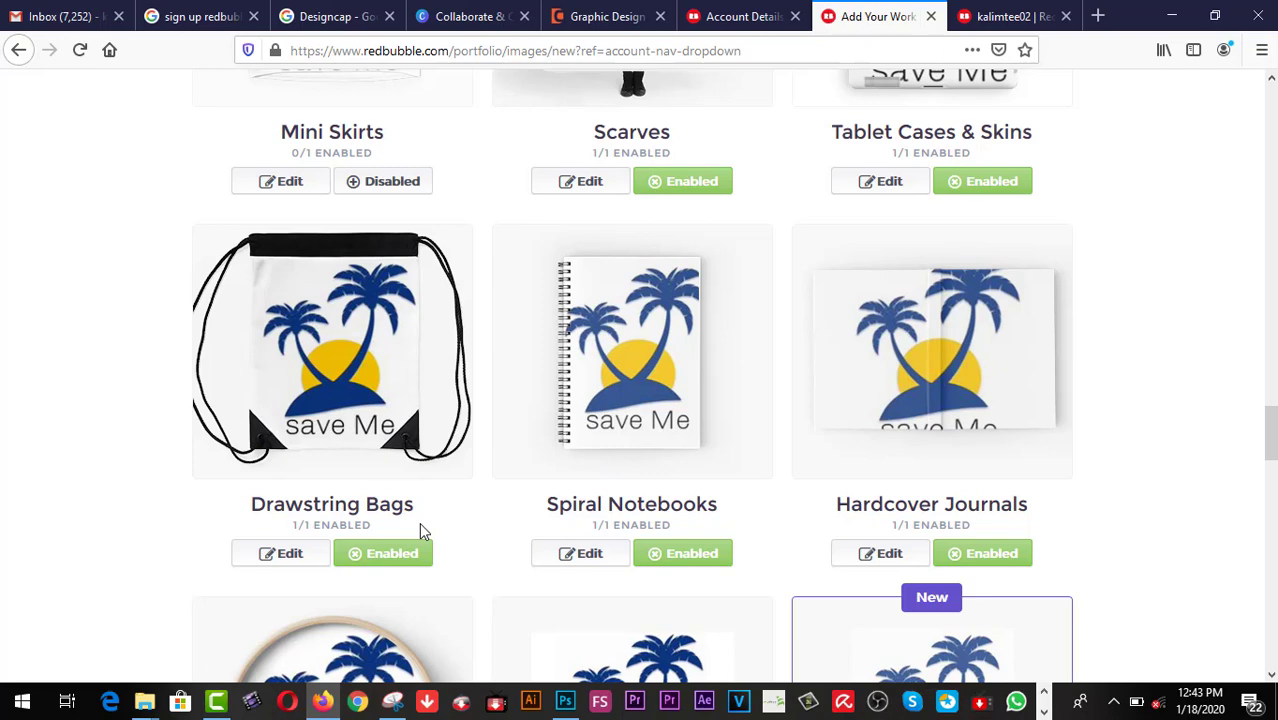
scroll(910, 495, down, 2)
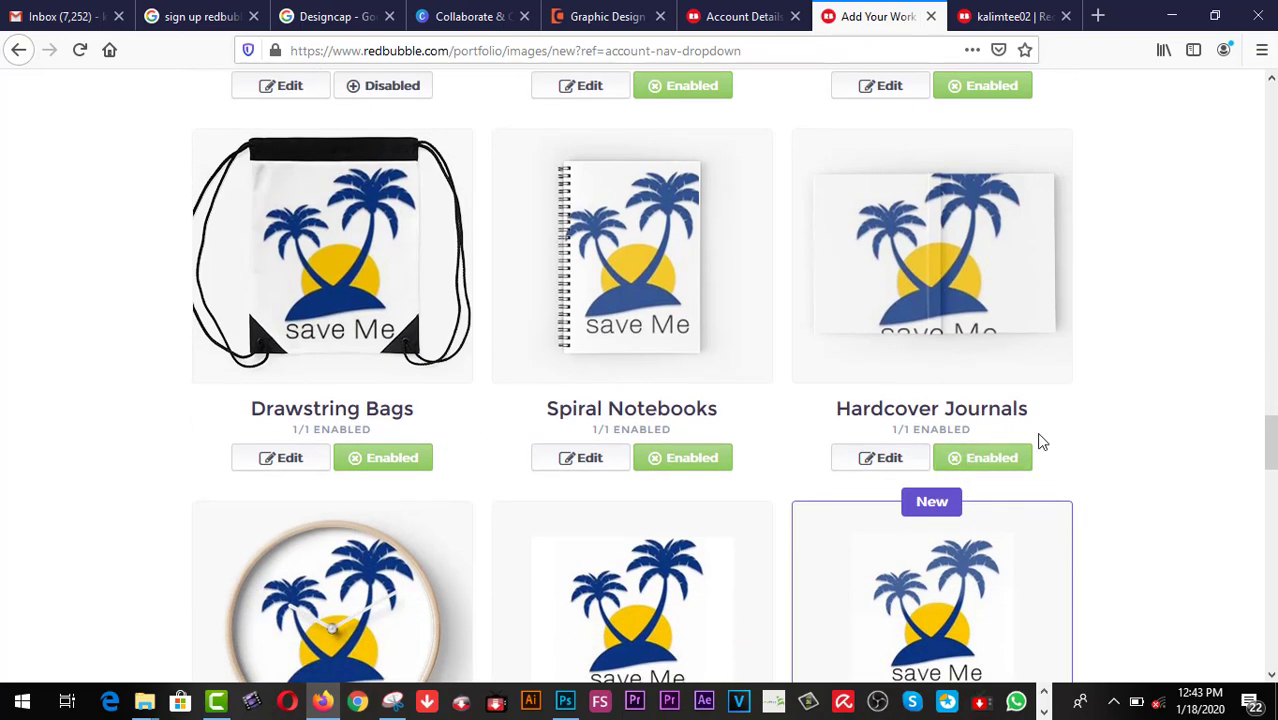
scroll(1040, 440, down, 3)
scroll(1040, 441, down, 10)
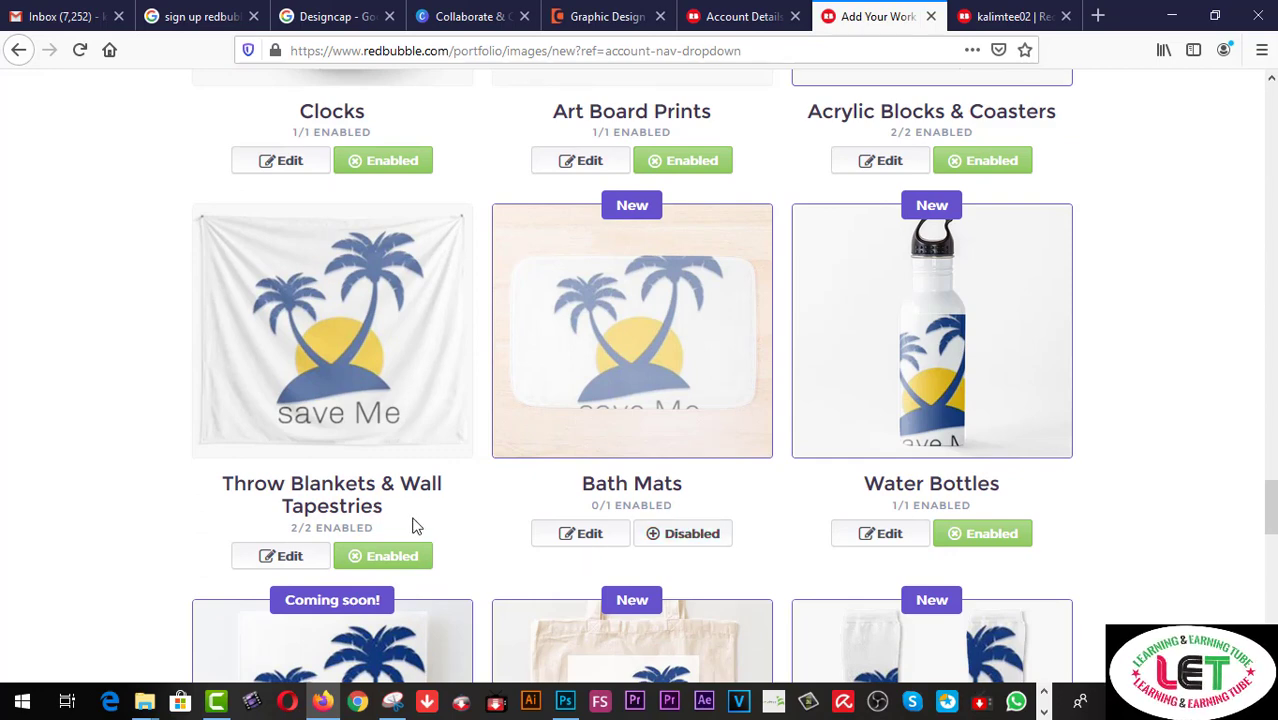
scroll(416, 527, down, 4)
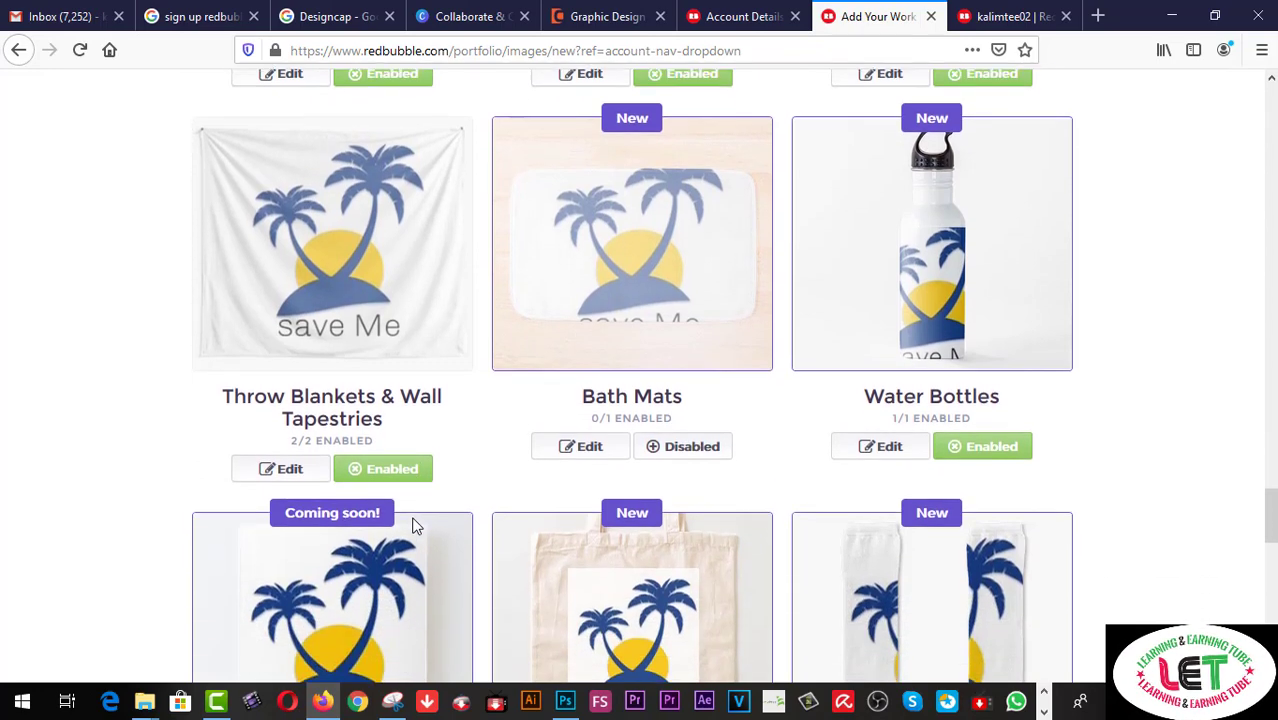
scroll(416, 527, down, 2)
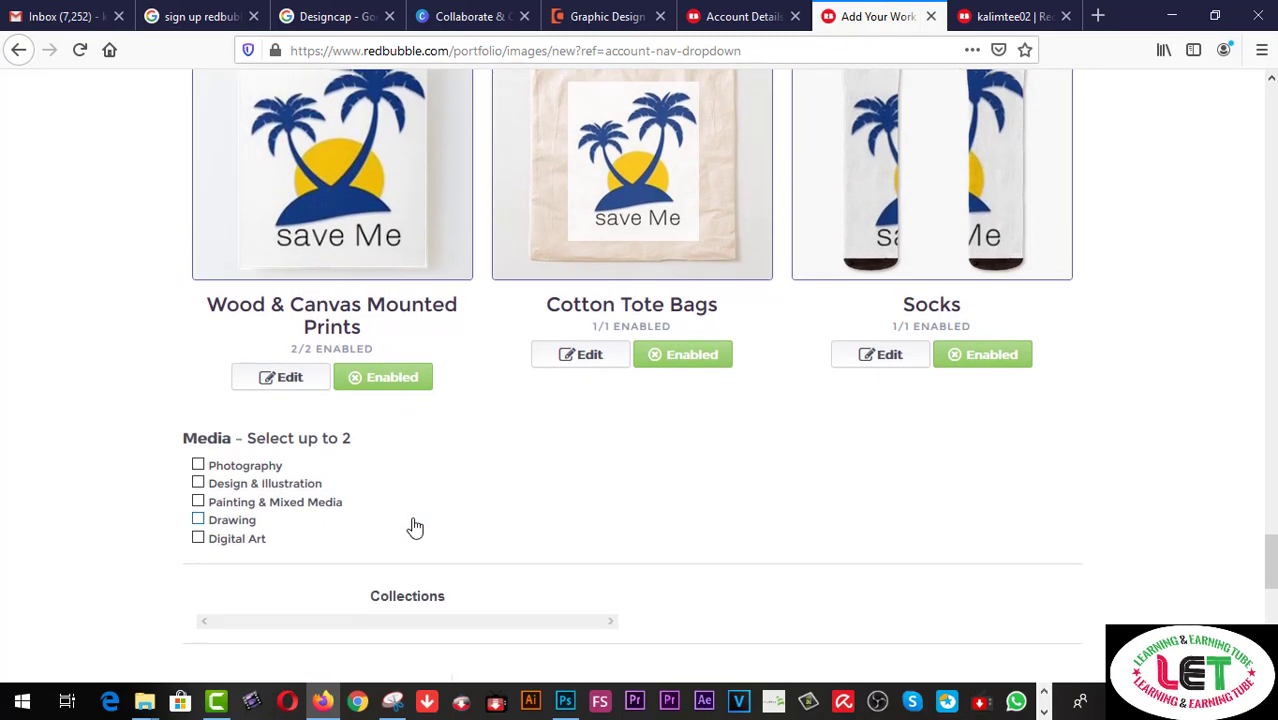
Step: Review the media, shop view, visibility, mature content and rights options, plus the work's title, tags and description
scroll(416, 527, up, 6)
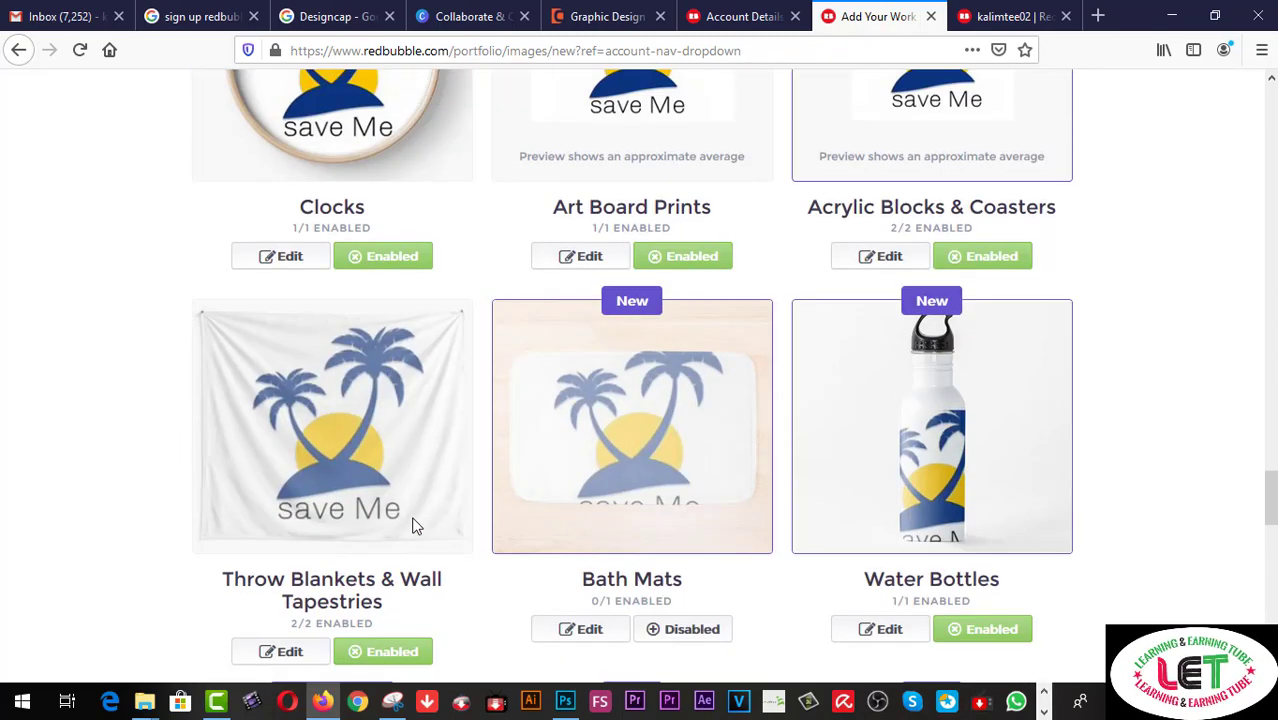
scroll(416, 527, down, 8)
scroll(416, 527, down, 1)
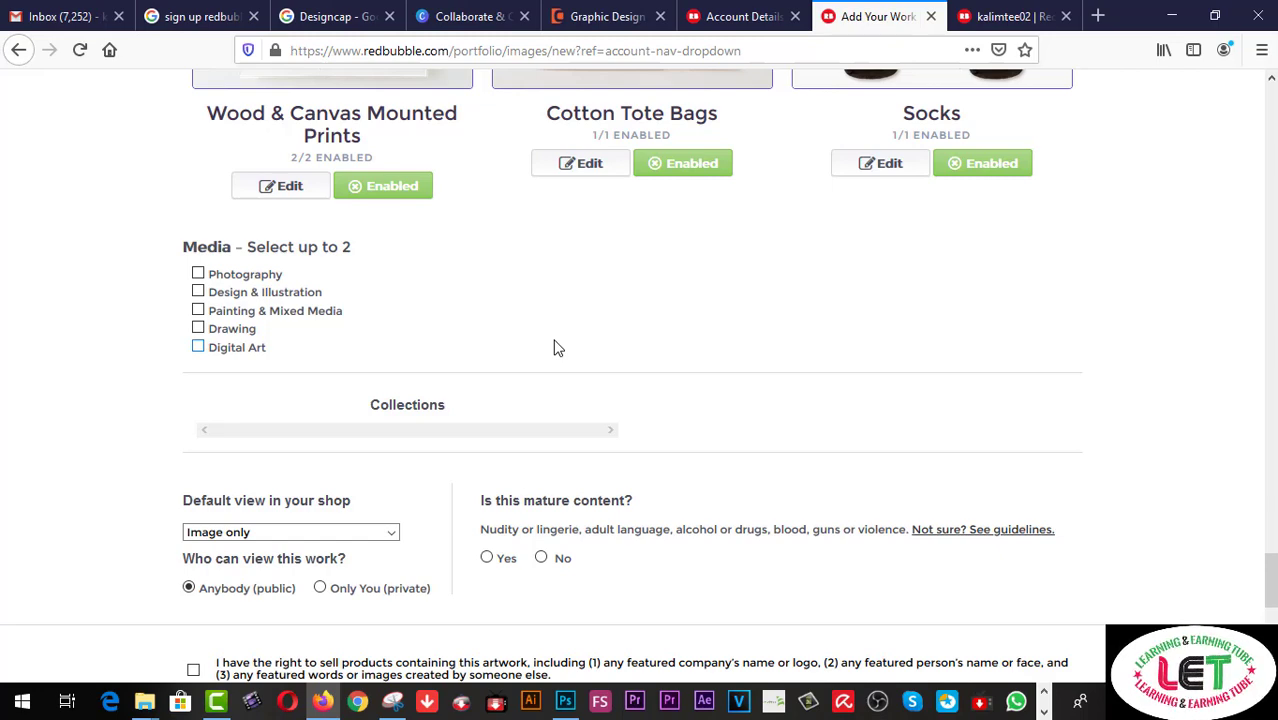
scroll(557, 347, down, 3)
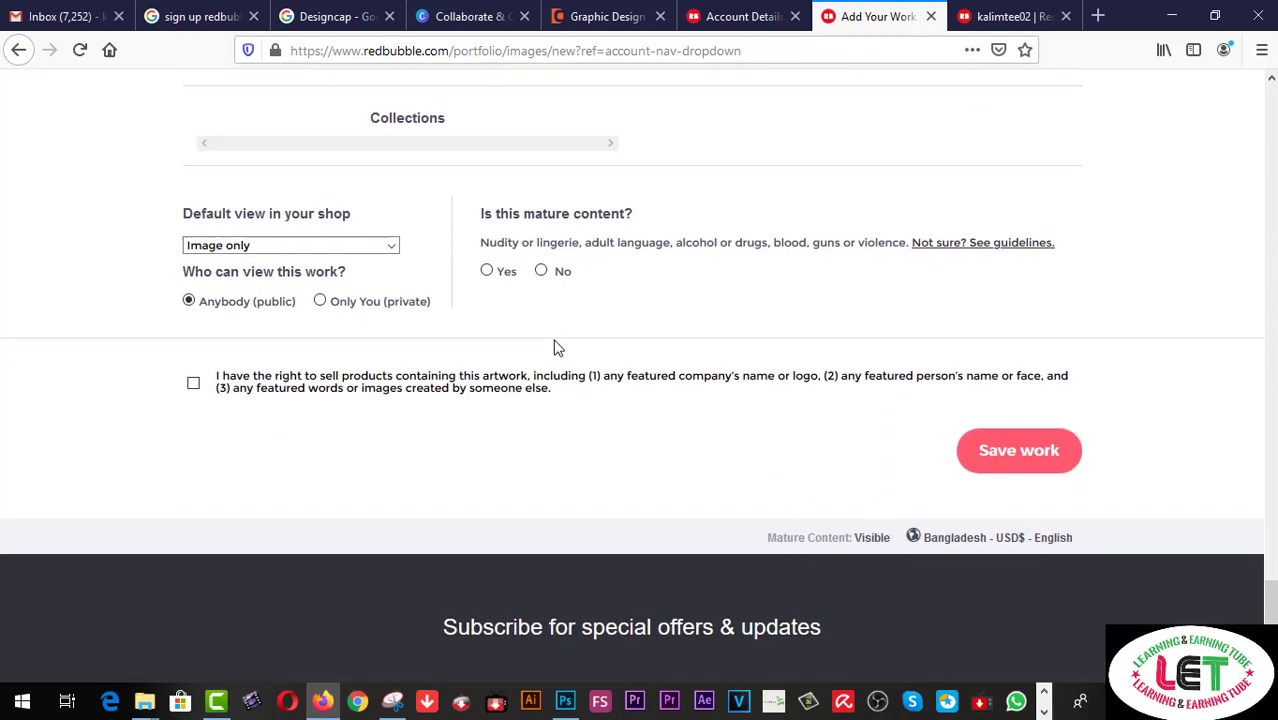
scroll(557, 347, up, 5)
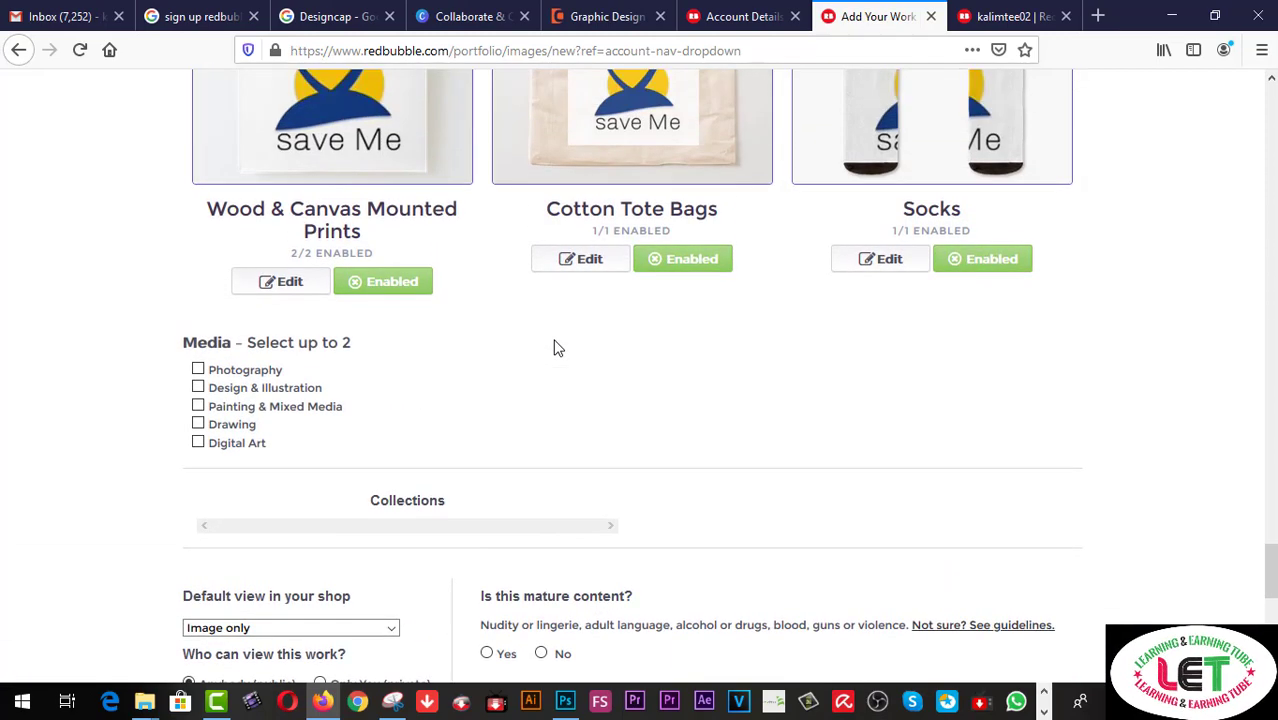
scroll(557, 349, up, 3)
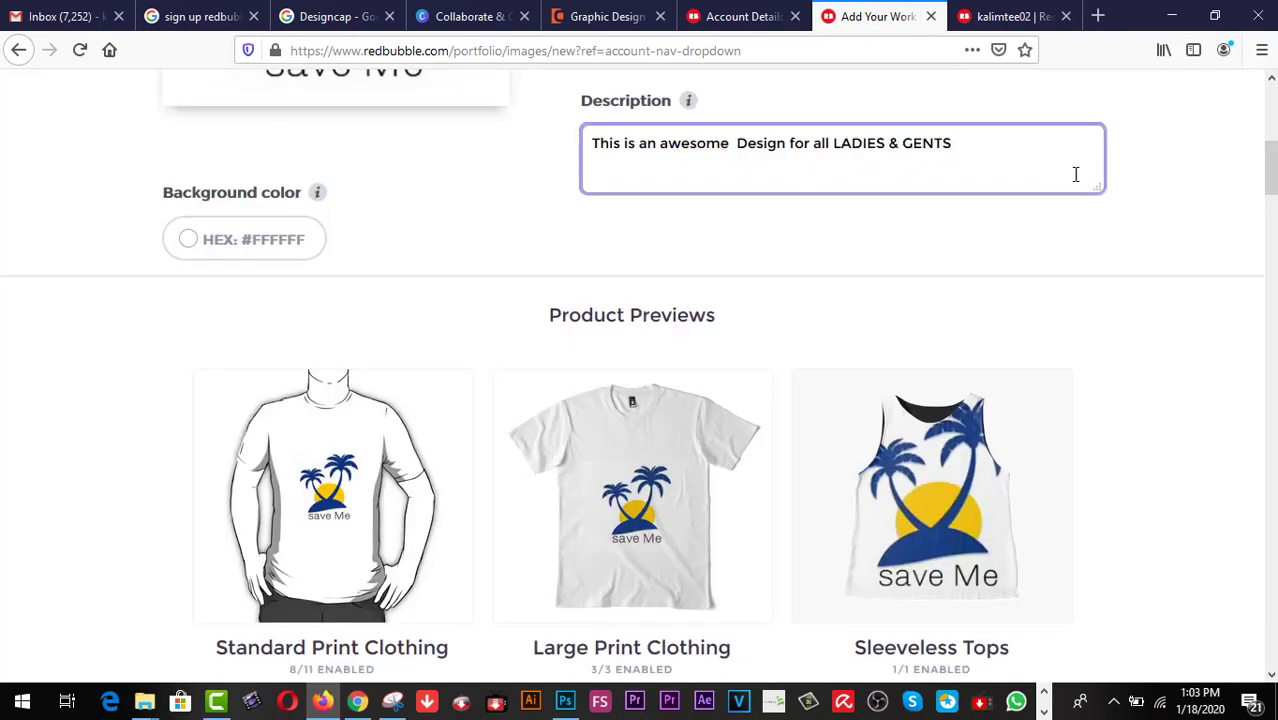
scroll(1107, 188, up, 4)
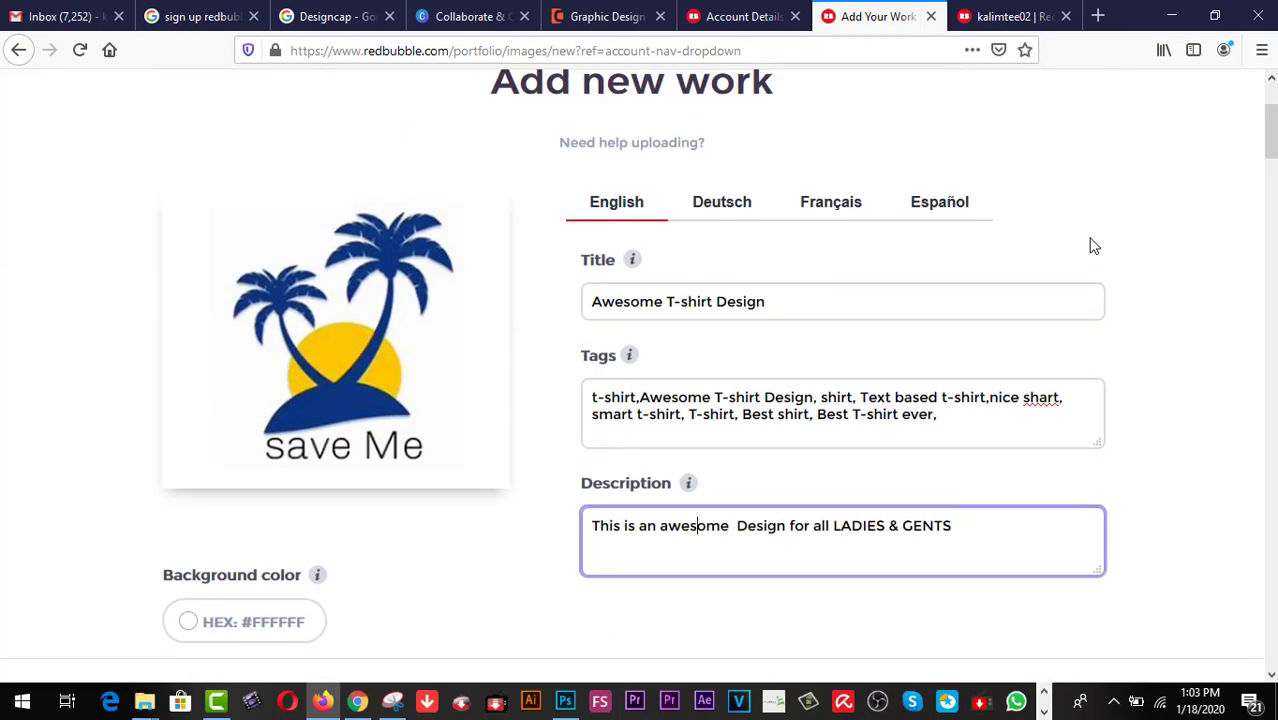
scroll(868, 335, down, 2)
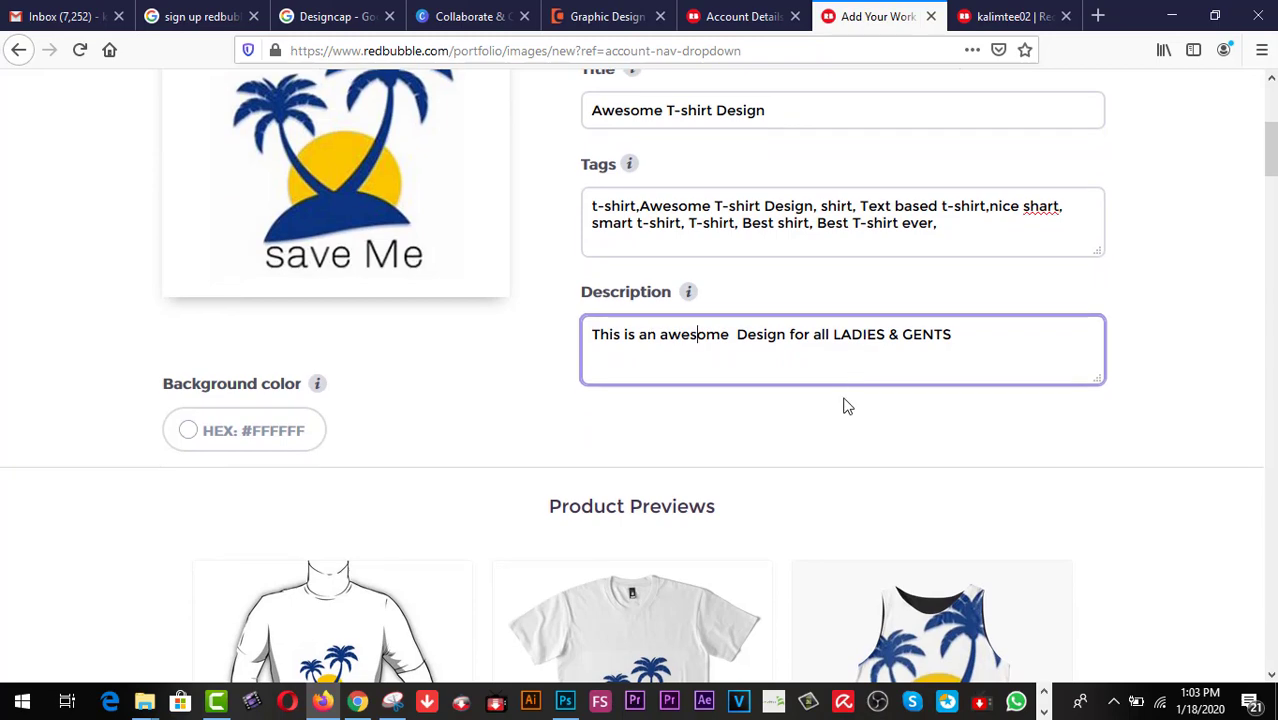
Step: Open the Chiffon Tops design for editing and set its size on the product to 39%
scroll(845, 406, down, 4)
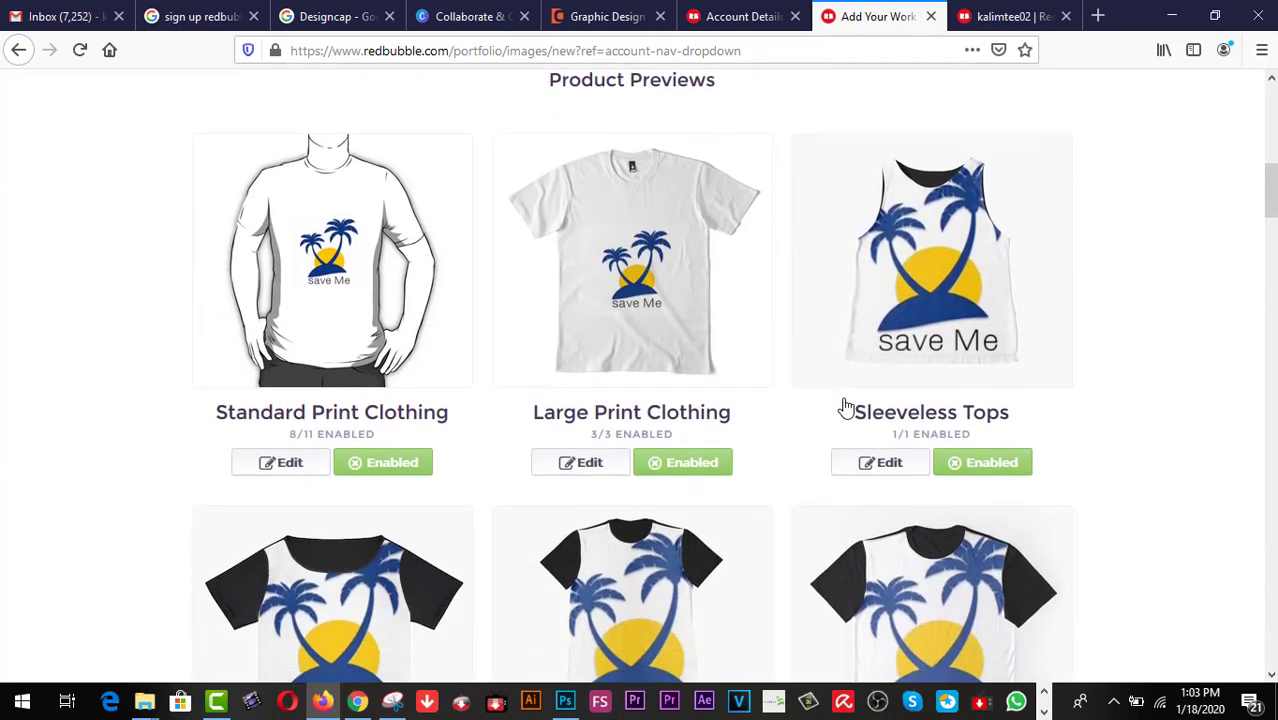
scroll(845, 406, down, 3)
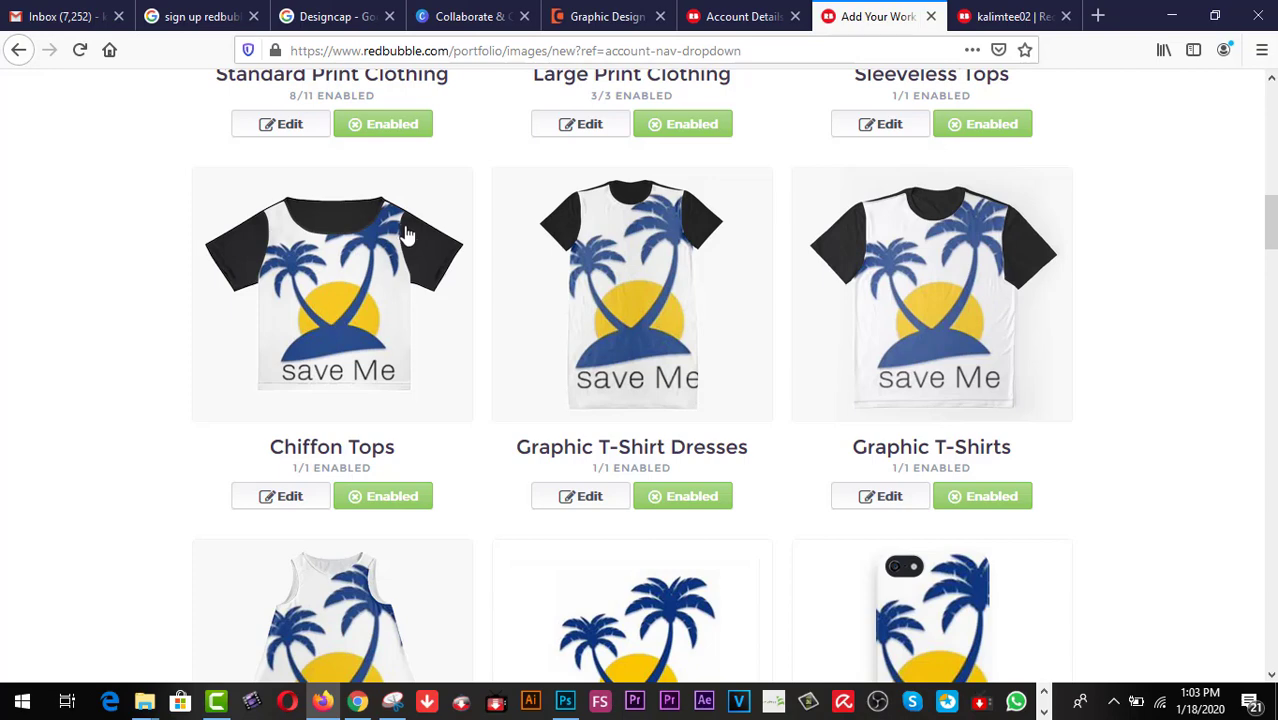
click(301, 504)
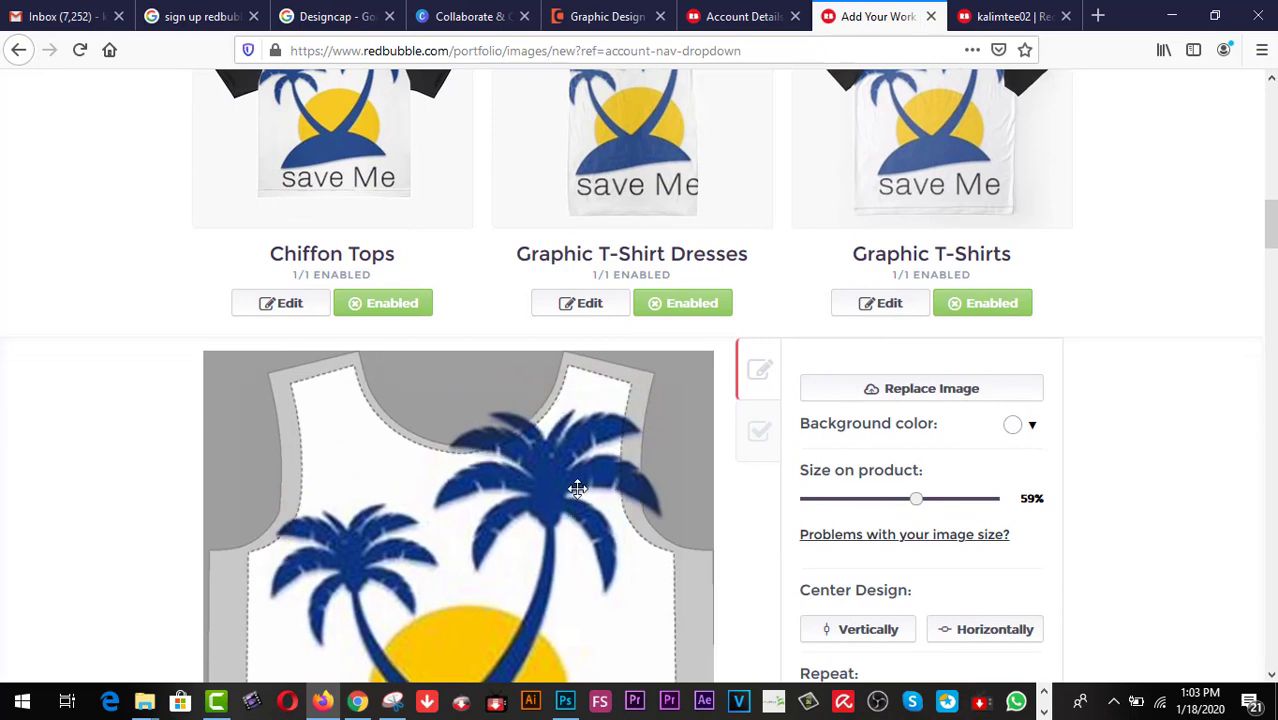
drag(578, 488, 556, 531)
scroll(598, 521, down, 3)
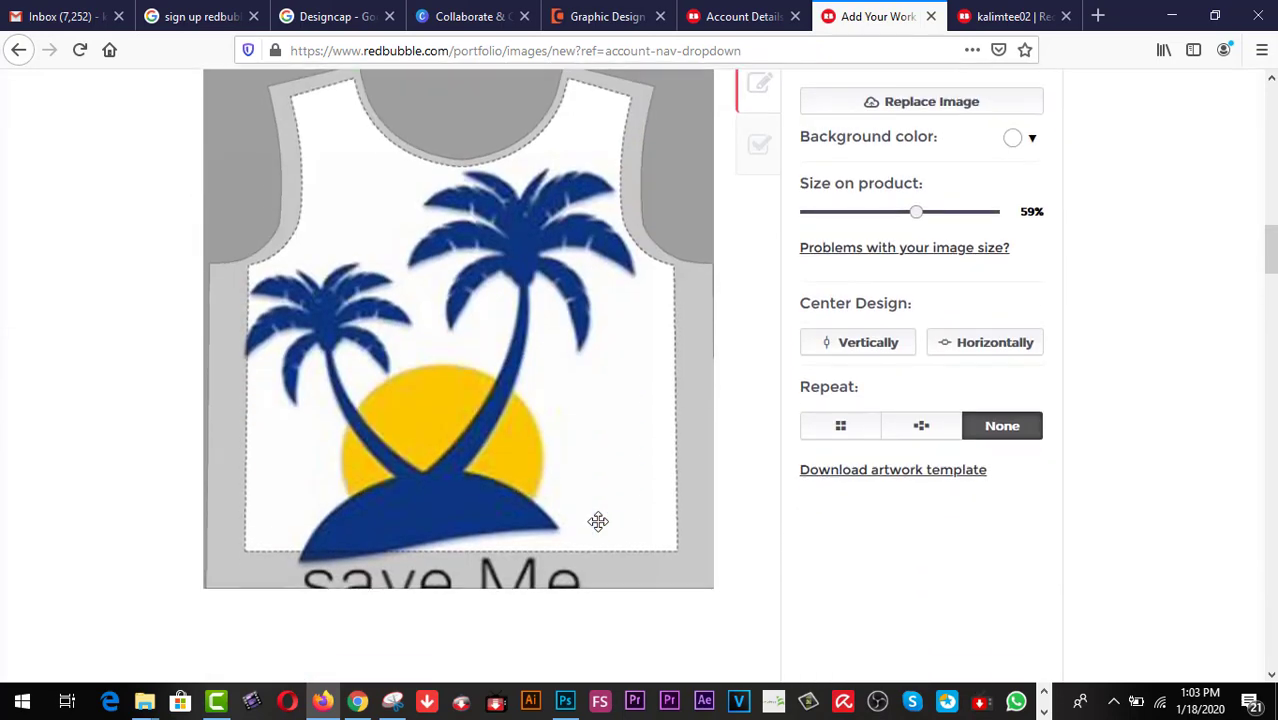
click(990, 247)
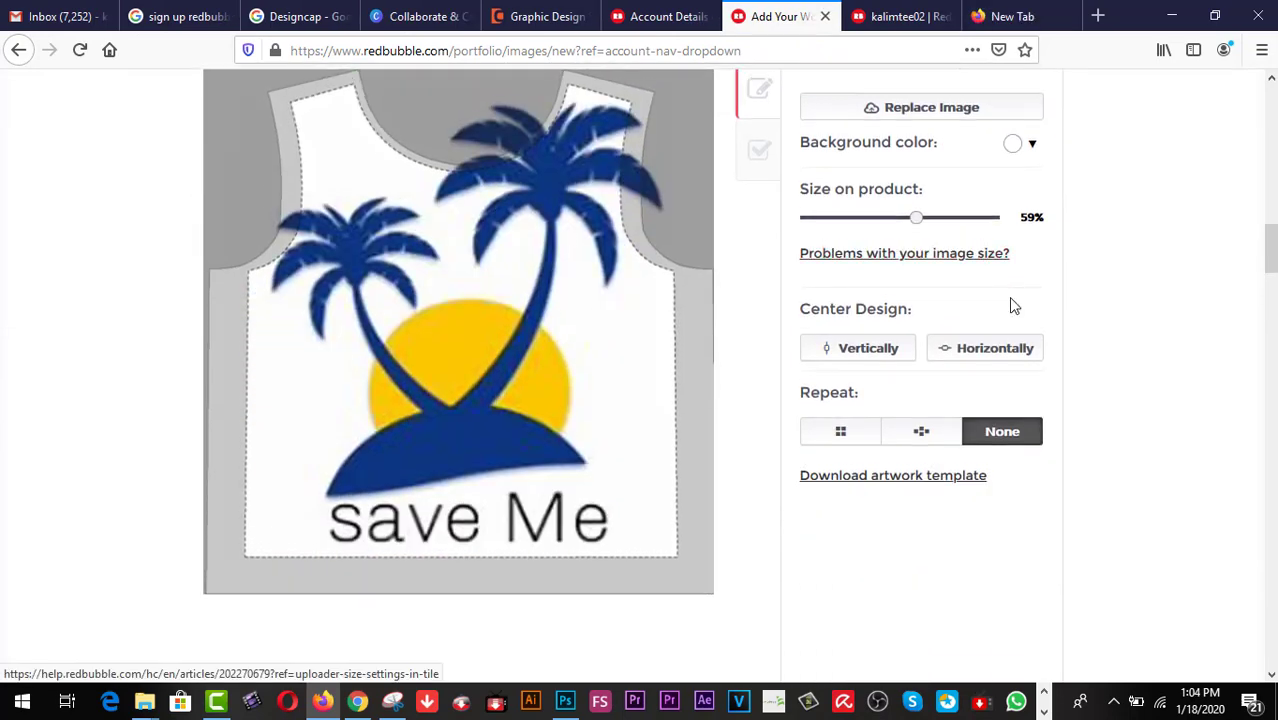
scroll(1012, 305, up, 1)
drag(918, 310, 882, 314)
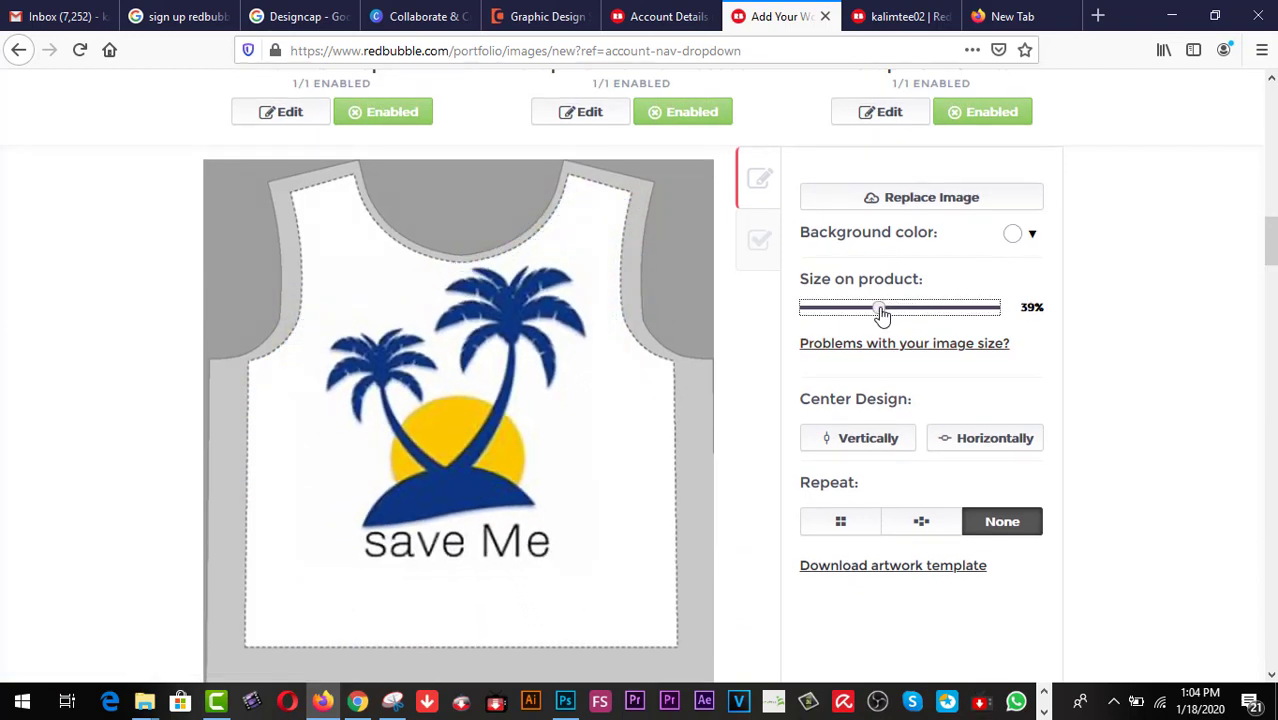
Step: Move the reduced design slightly lower on the Chiffon Tops template, keeping it roughly centred across the front
drag(508, 391, 512, 418)
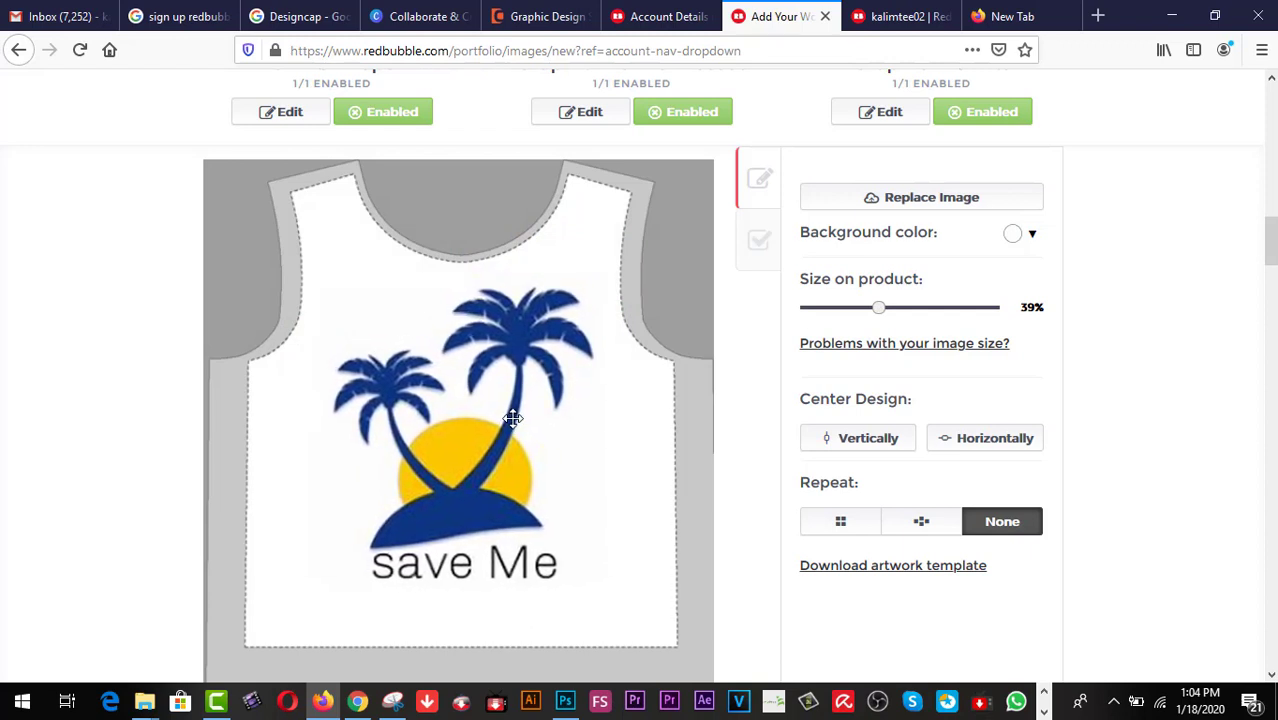
scroll(1130, 342, up, 3)
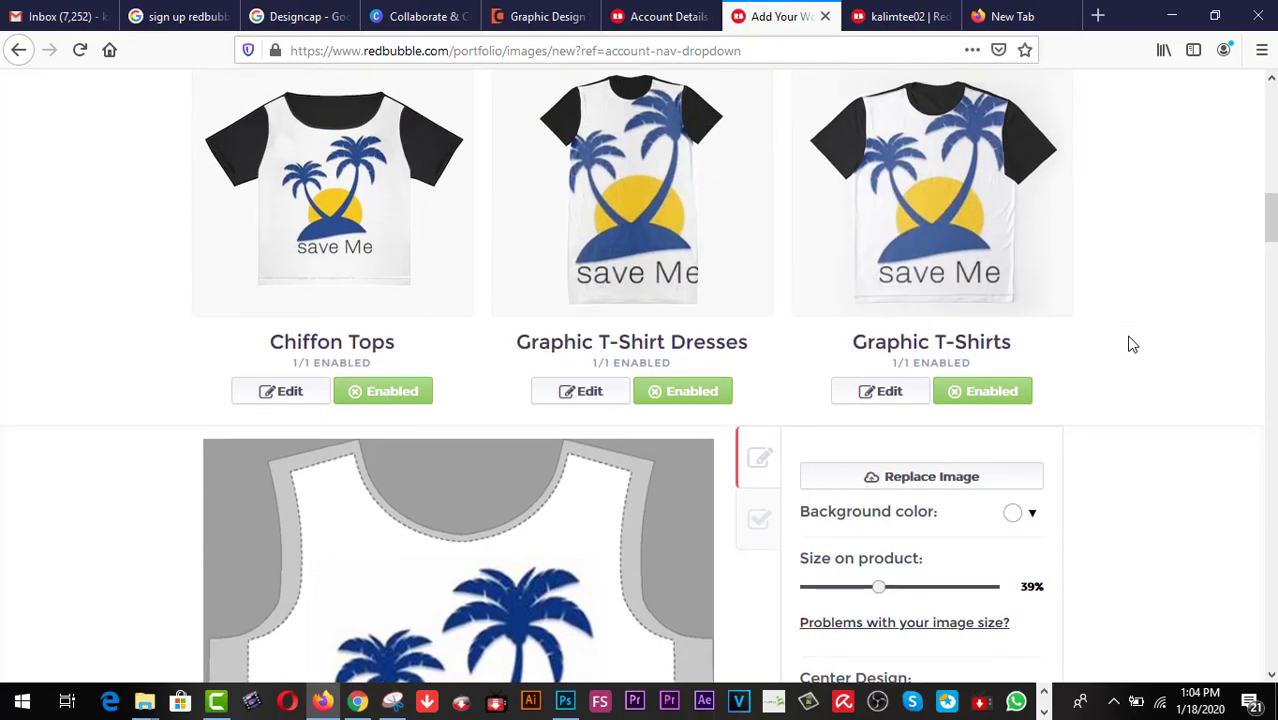
scroll(955, 414, down, 3)
drag(499, 502, 494, 501)
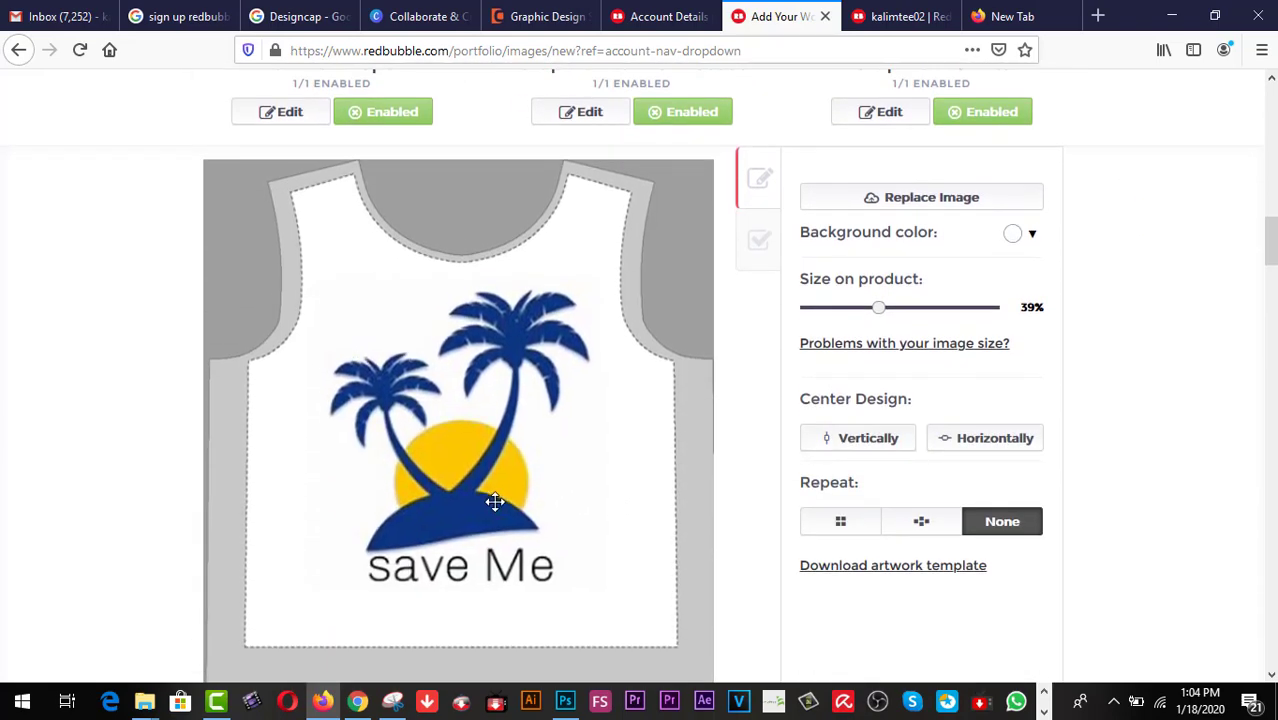
Step: Disable the Chiffon Tops product for this work
scroll(442, 434, up, 3)
click(397, 401)
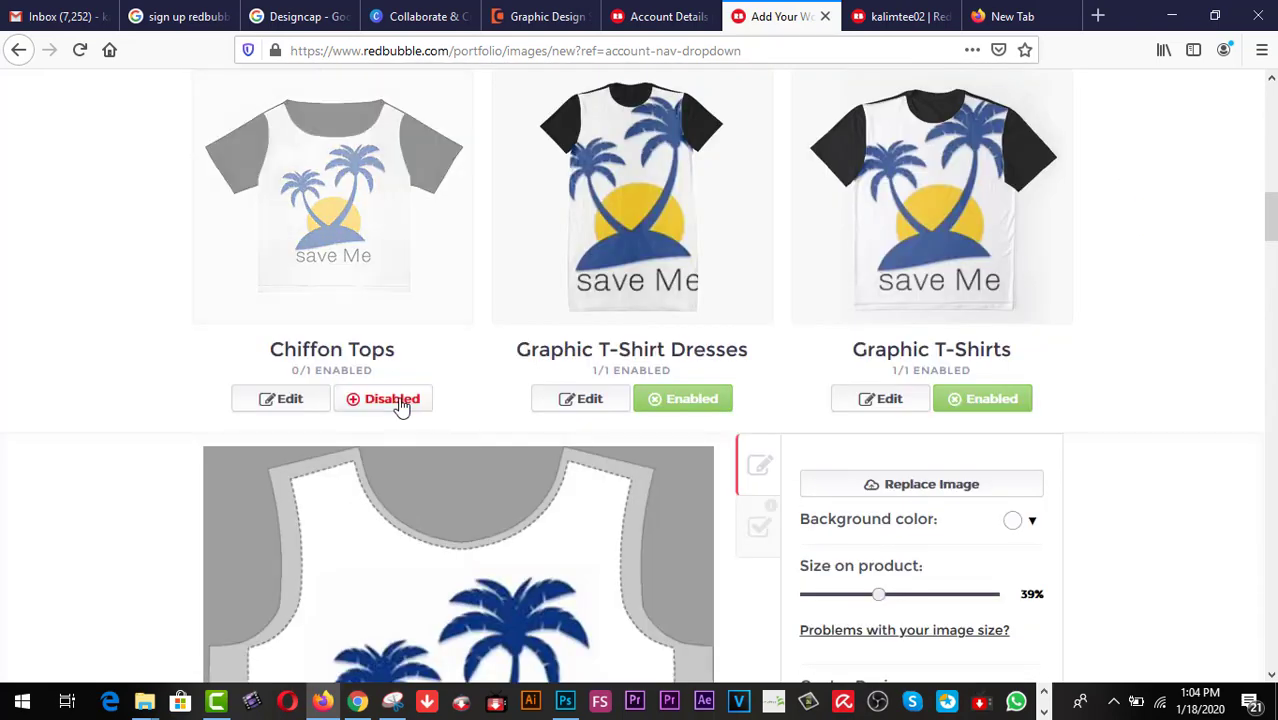
scroll(461, 443, down, 2)
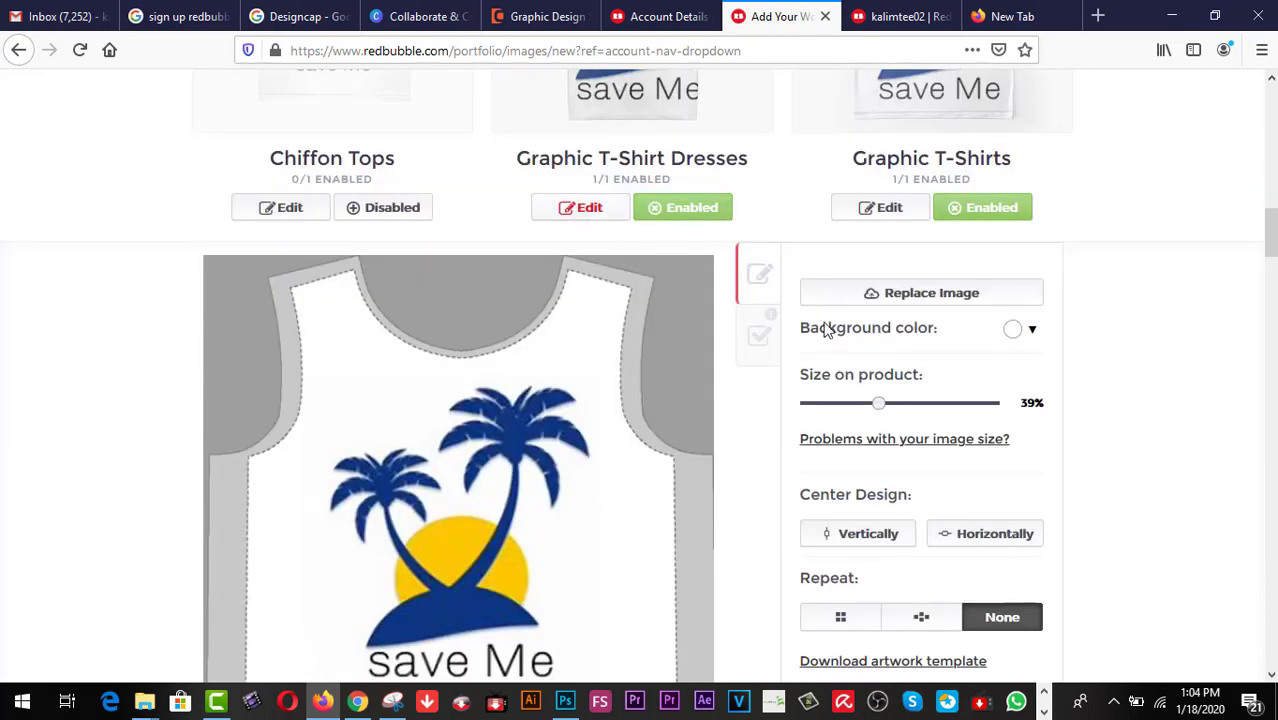
Step: Open the Graphic T-Shirt Dresses design for editing and set its size on the product to 56%
scroll(827, 331, up, 2)
scroll(845, 333, down, 3)
scroll(685, 286, up, 2)
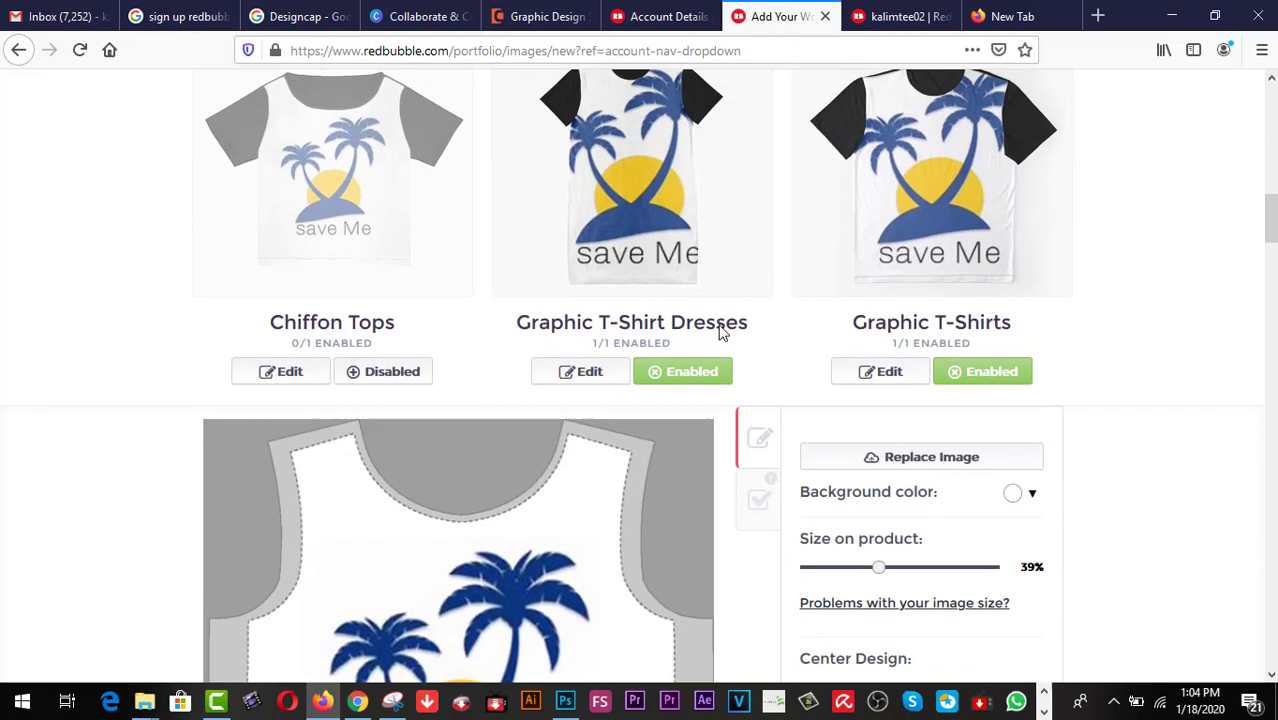
click(598, 402)
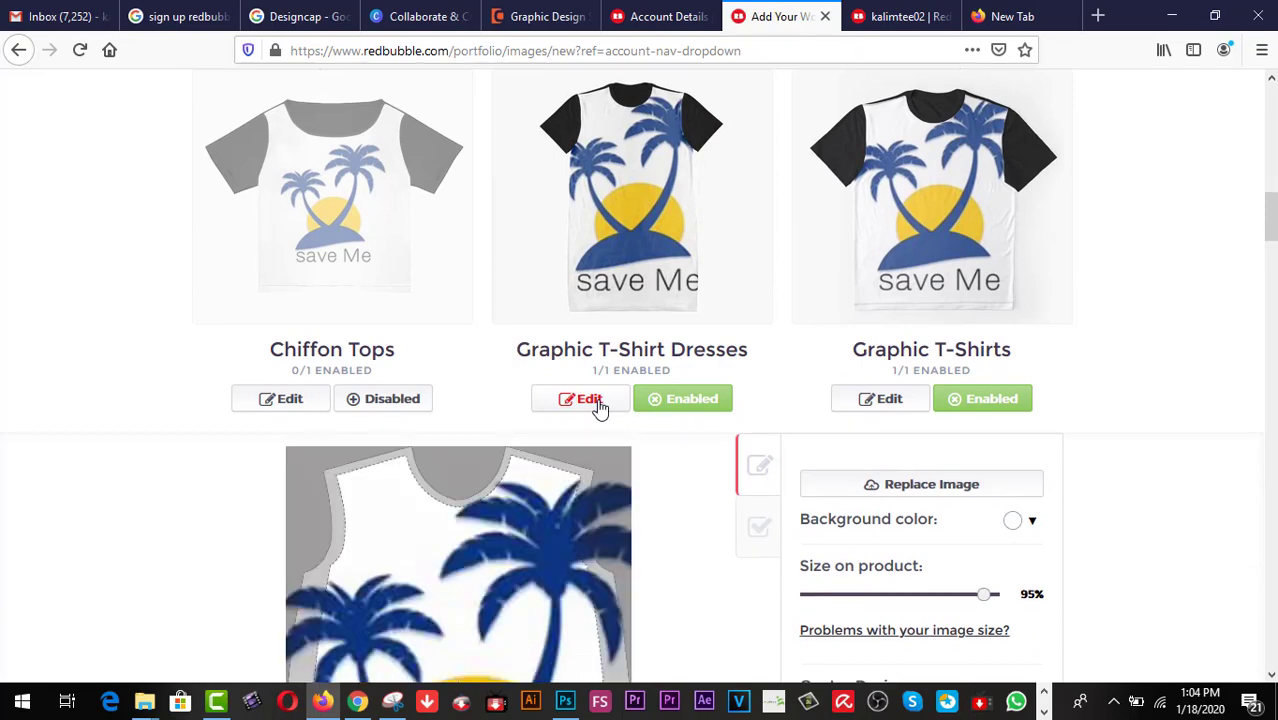
scroll(588, 497, down, 3)
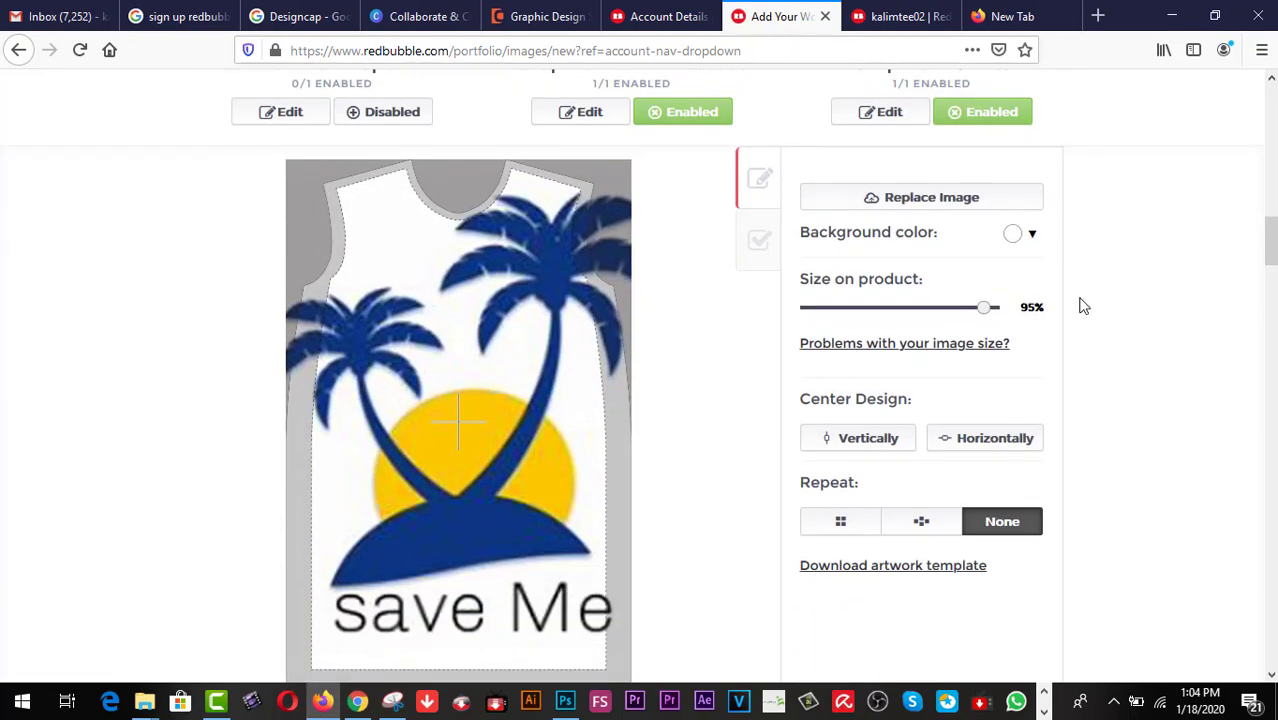
drag(993, 309, 914, 312)
scroll(1110, 264, up, 2)
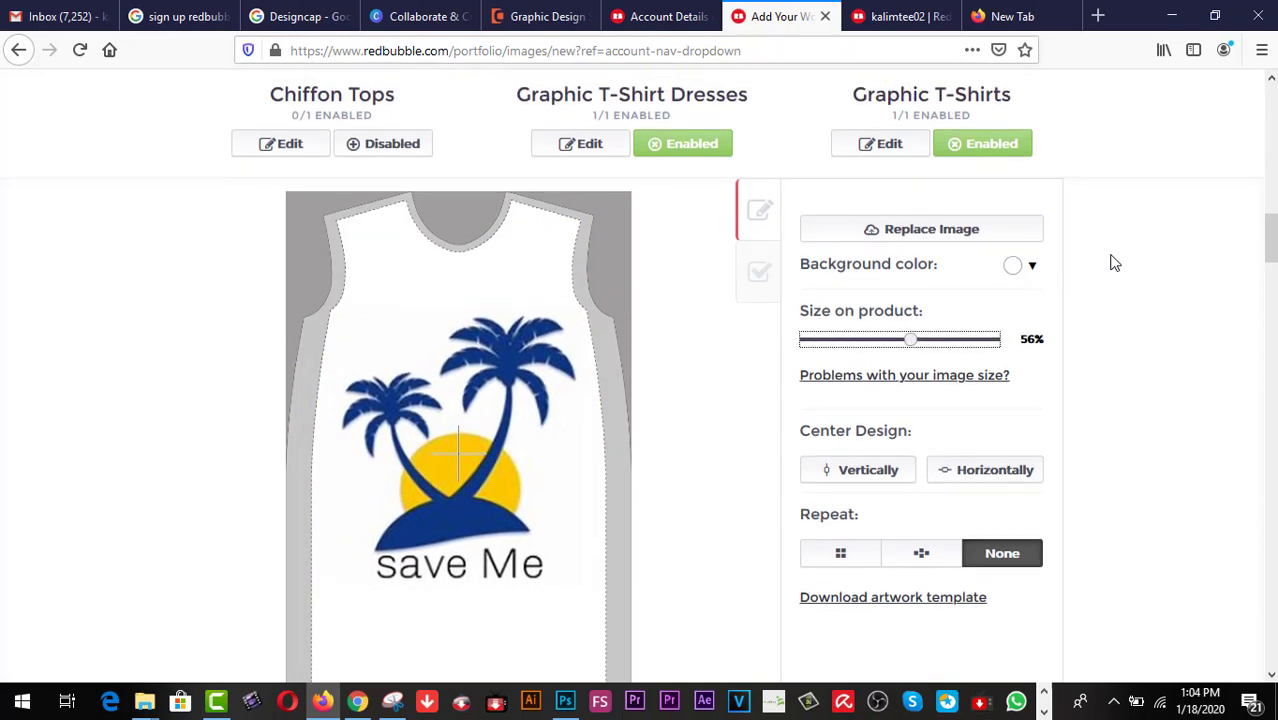
Step: Disable the Graphic T-Shirt Dresses product for this work
click(676, 208)
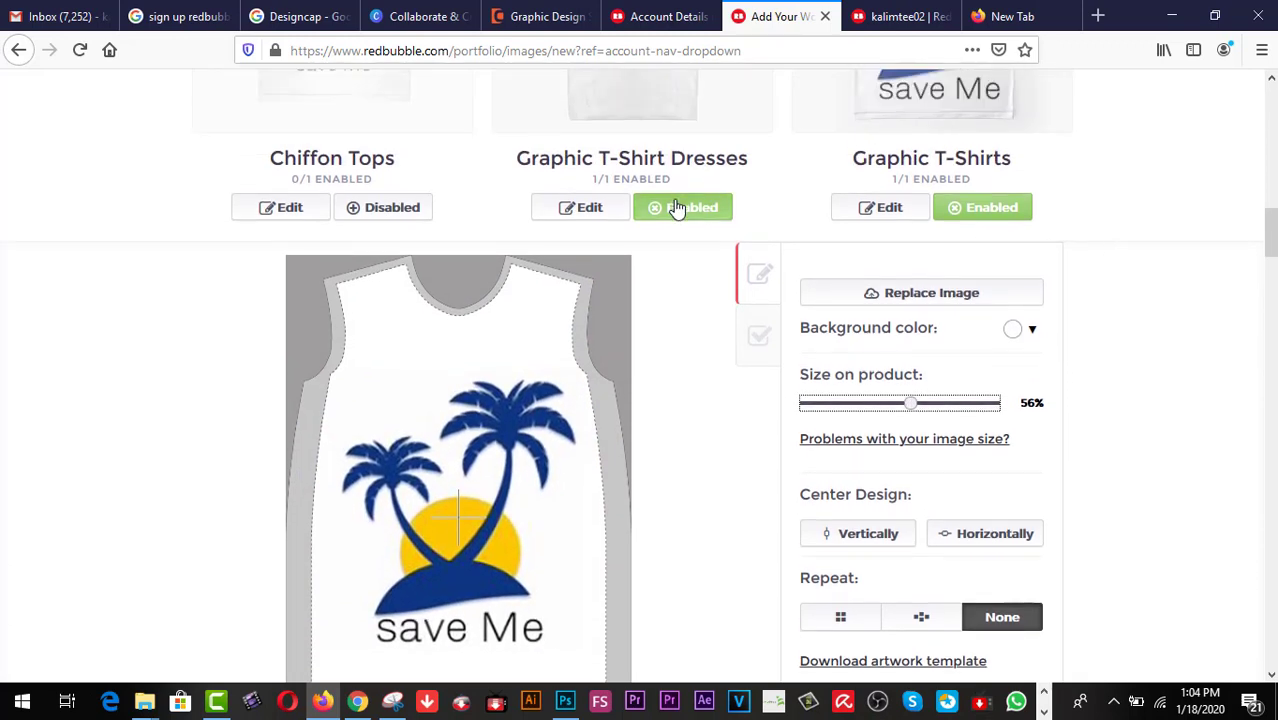
scroll(1160, 258, up, 2)
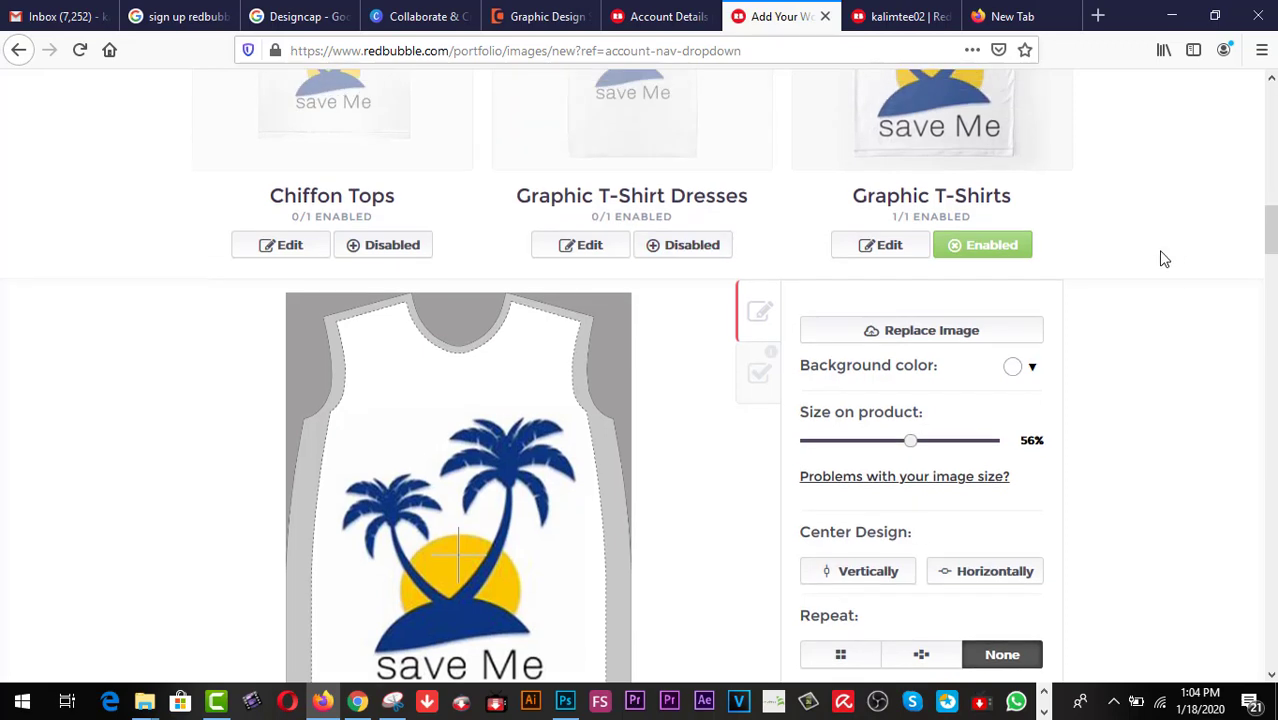
scroll(1104, 340, up, 2)
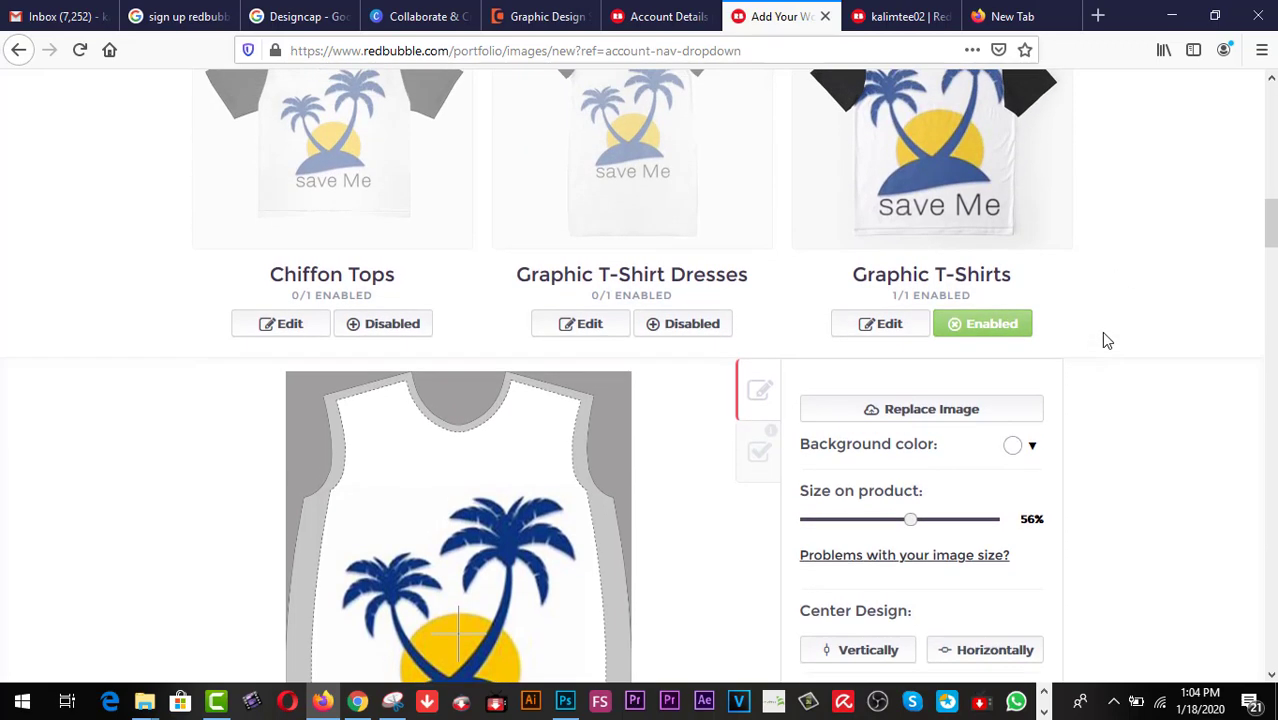
Step: Set the Graphic T-Shirts design's size on the product to 50% and disable that product
click(867, 400)
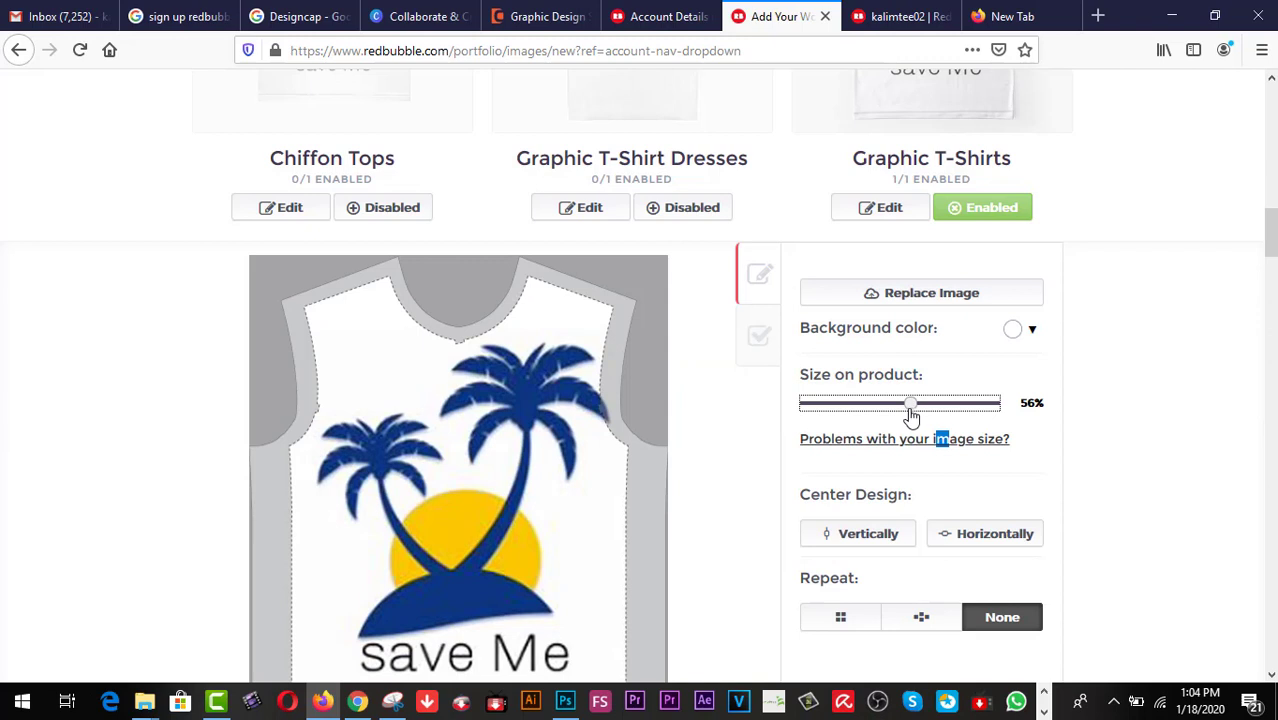
drag(911, 415, 903, 417)
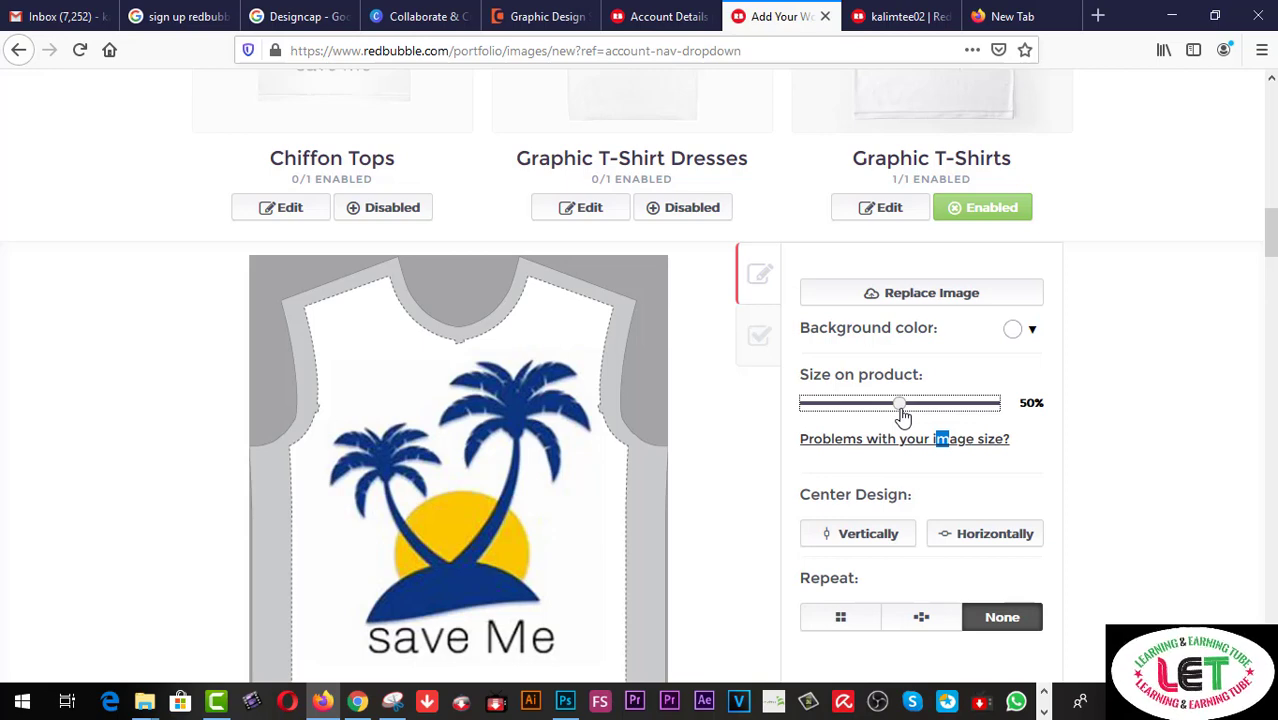
click(975, 210)
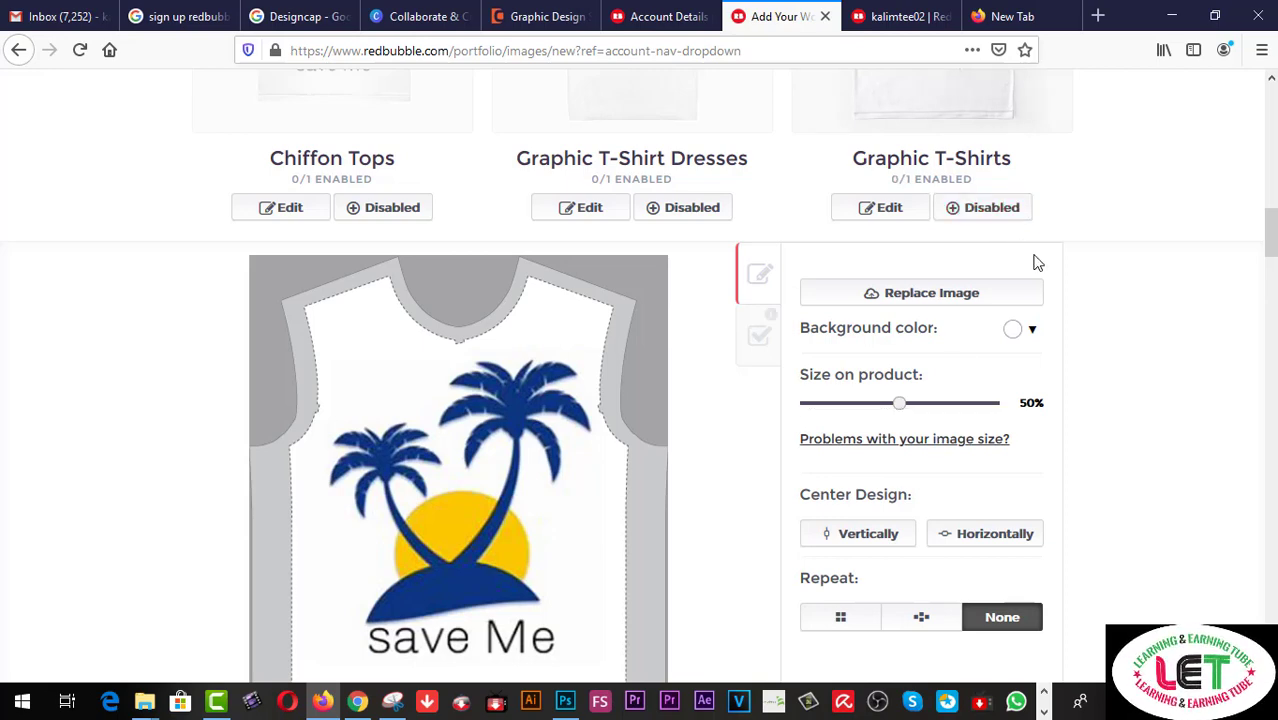
Step: Open the A-Line Dresses design for editing, set its size on the product to 55% and move it slightly lower on the template
scroll(1158, 456, down, 3)
scroll(1158, 461, down, 5)
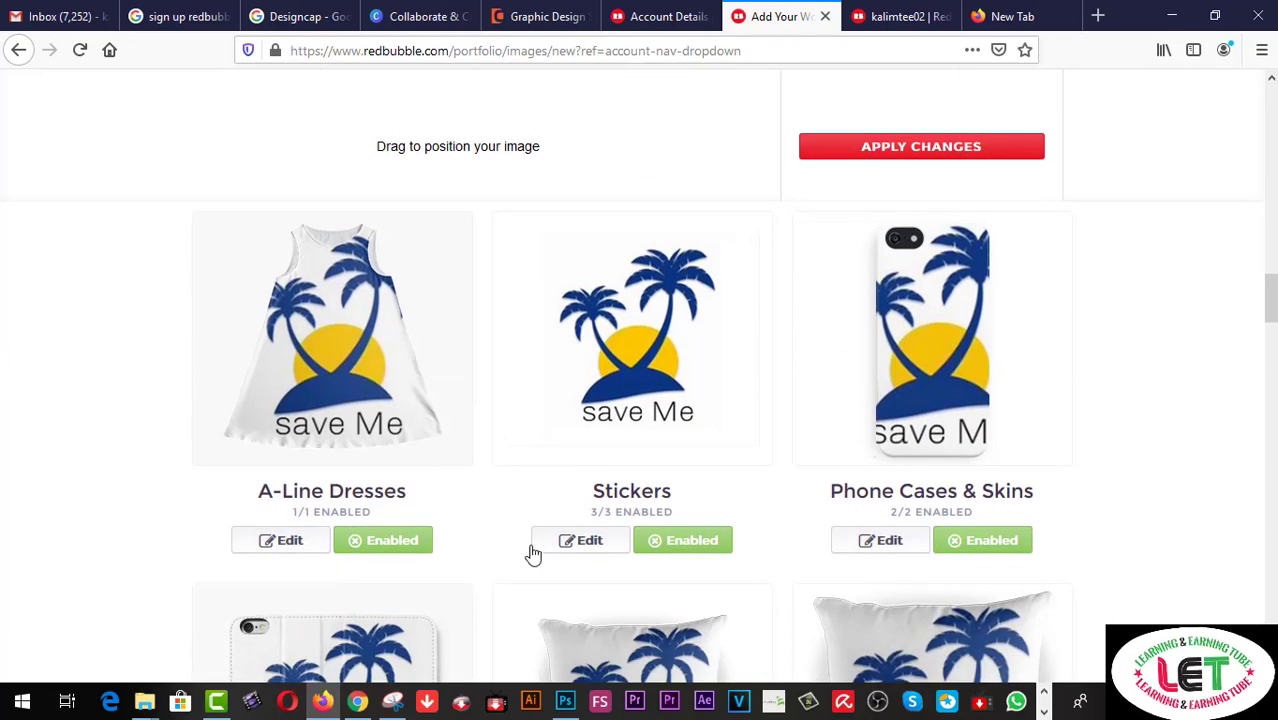
click(284, 541)
scroll(300, 537, down, 7)
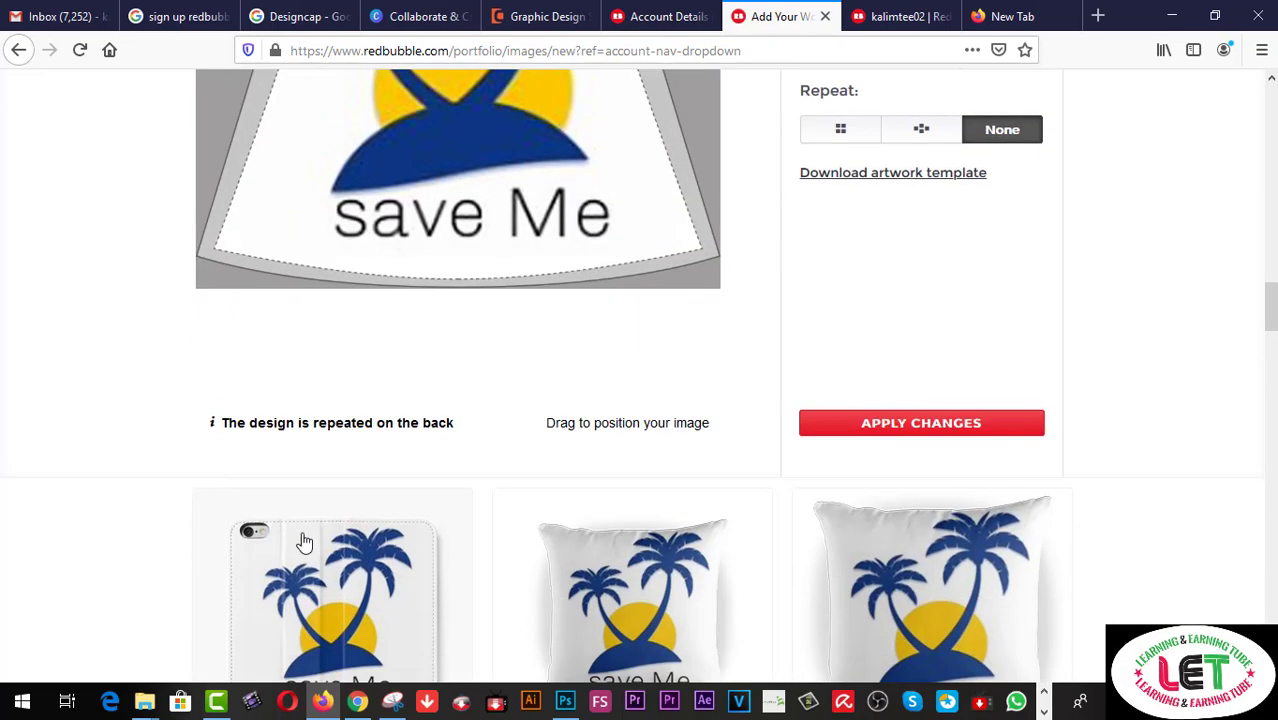
scroll(633, 458, up, 5)
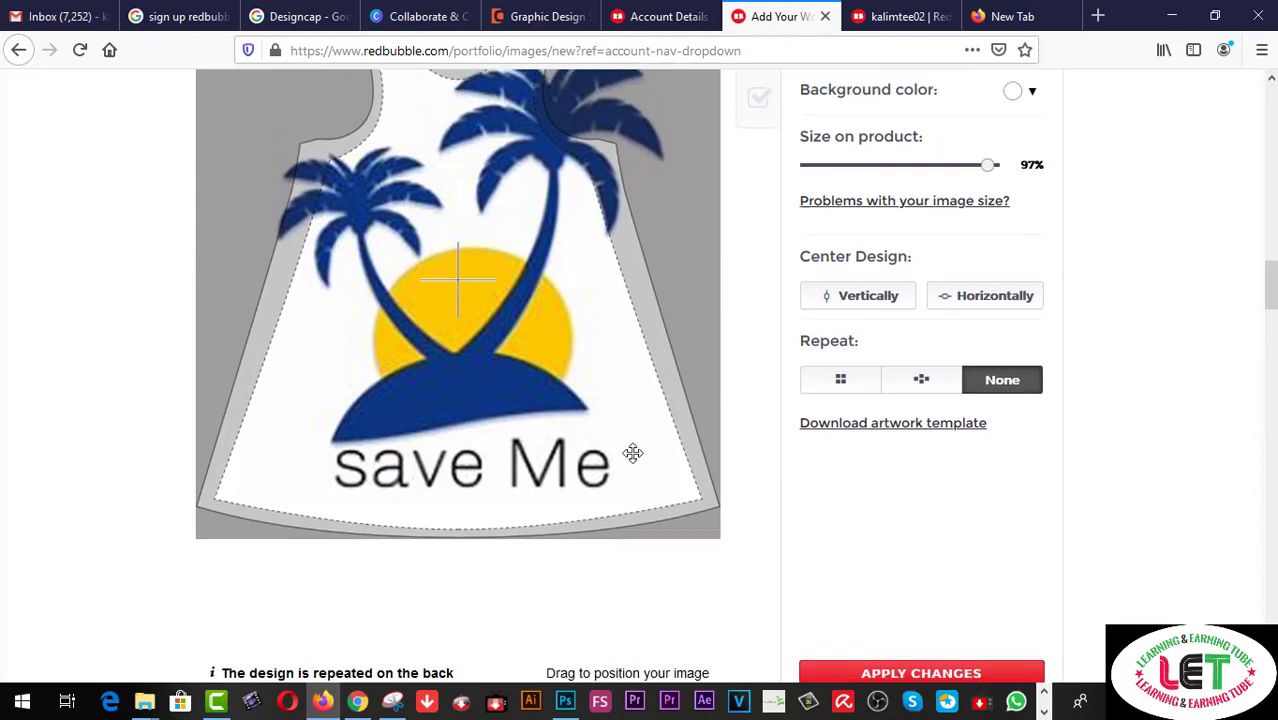
drag(986, 349, 907, 357)
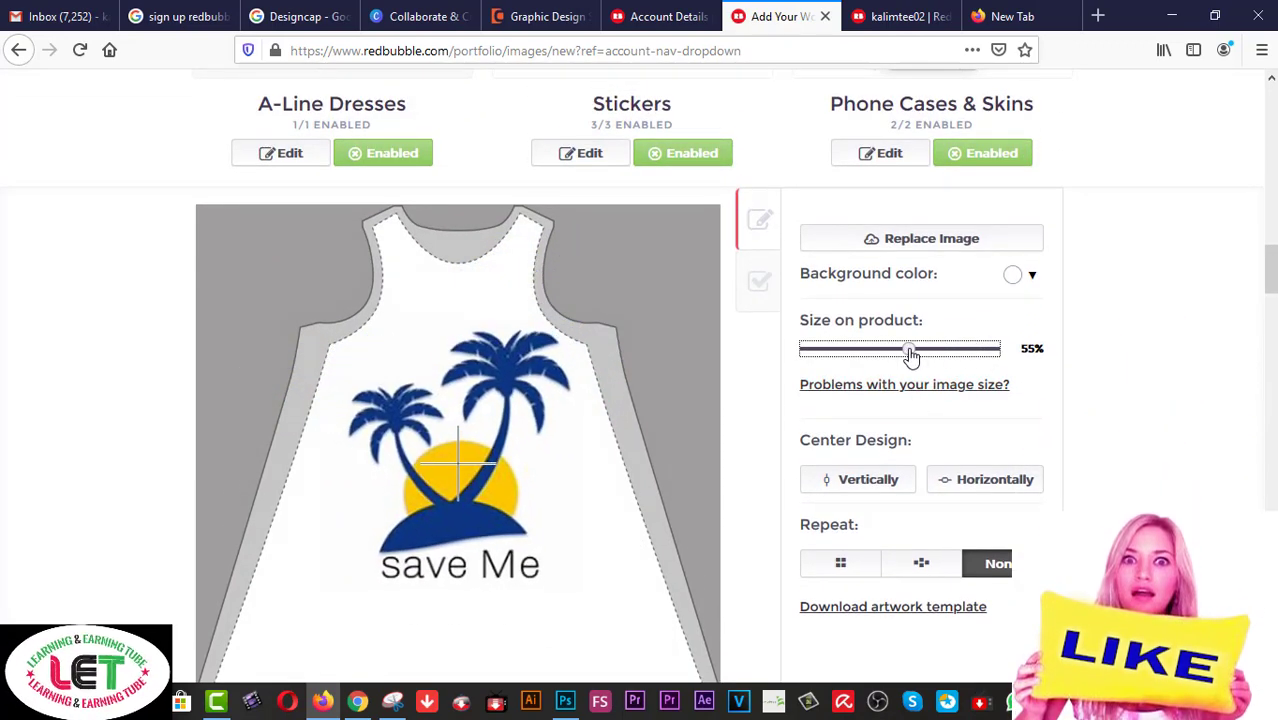
drag(445, 496, 441, 517)
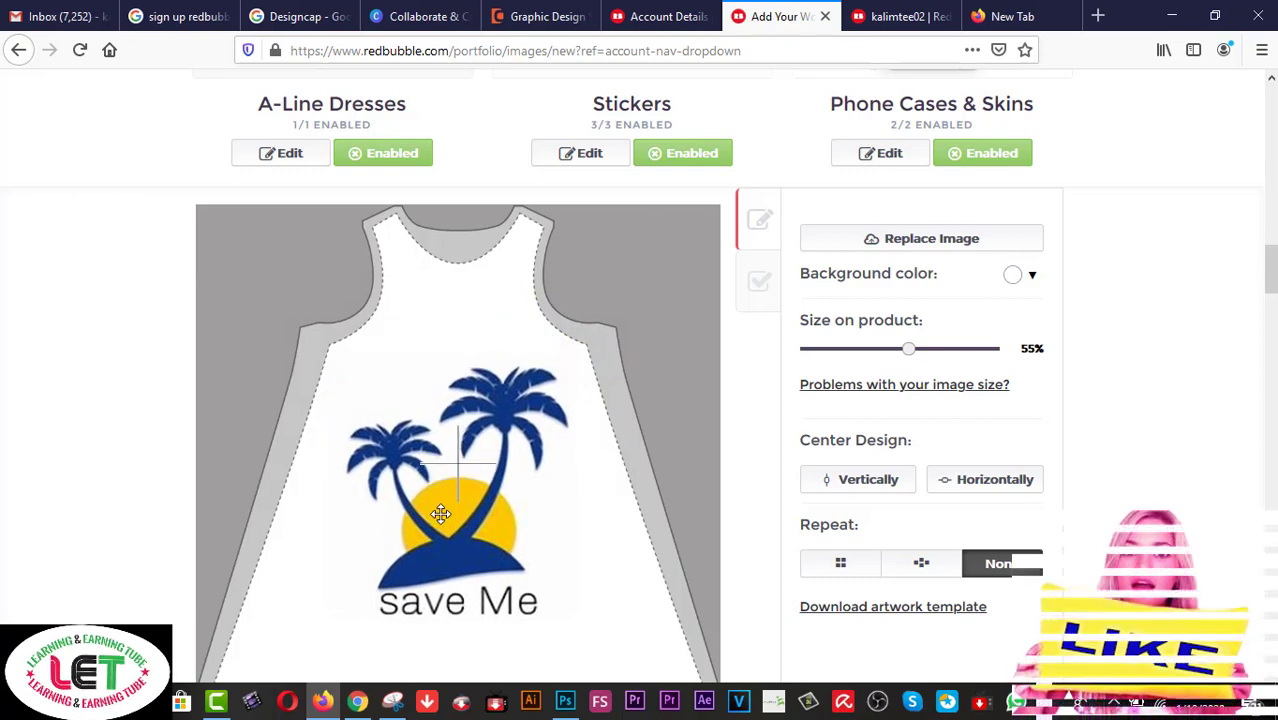
Step: Disable the A-Line Dresses product for this work
scroll(1115, 288, down, 4)
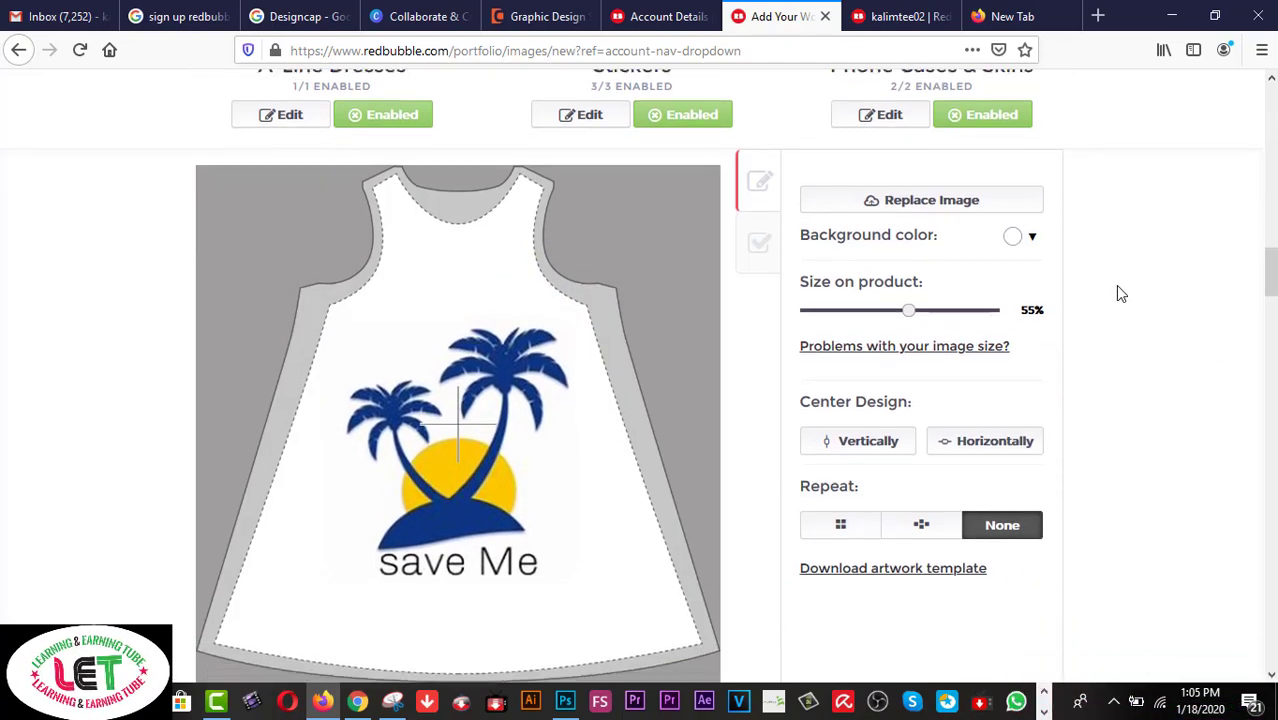
scroll(1117, 291, up, 7)
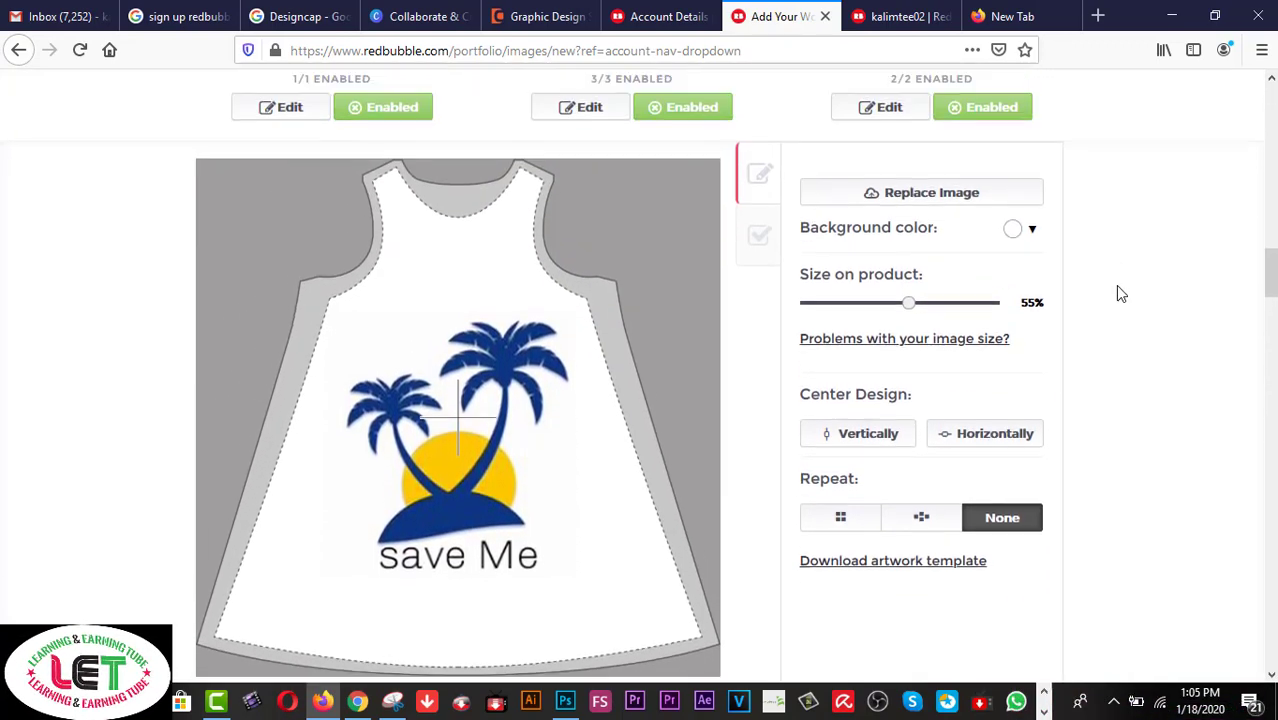
click(362, 250)
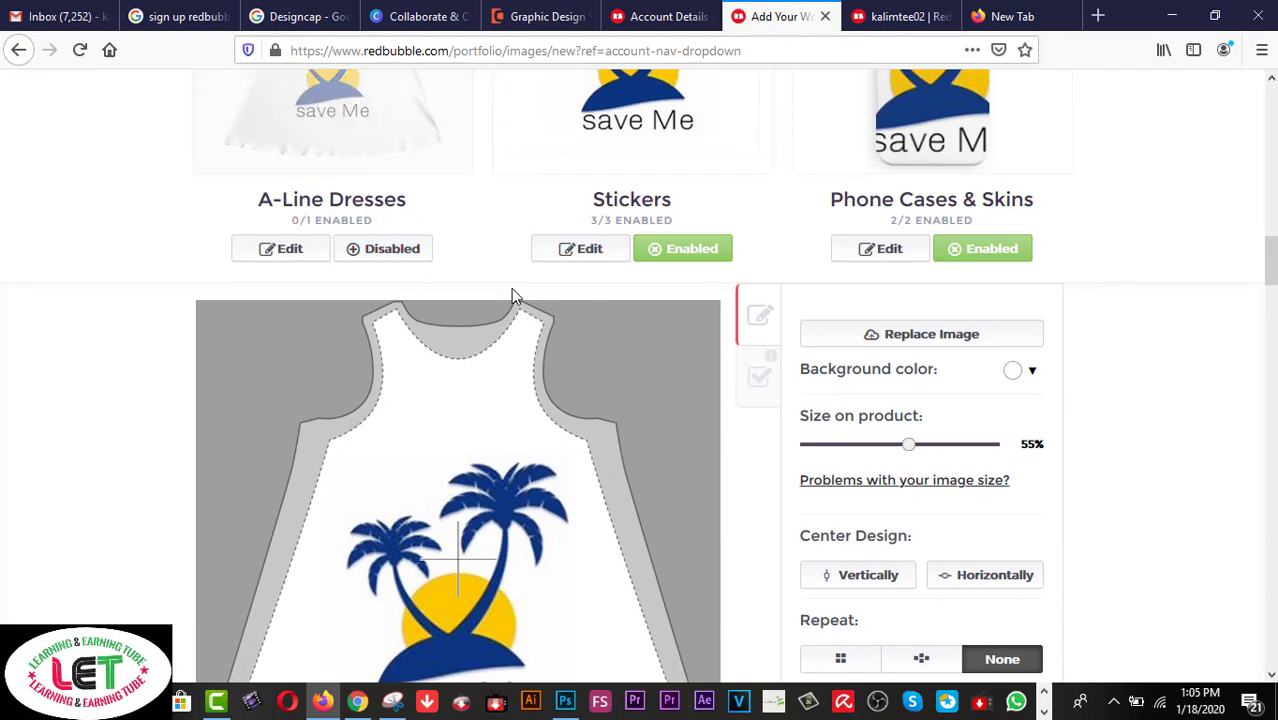
Step: Open the Phone Cases & Skins design for editing and set its size on the product to 20%
scroll(820, 385, up, 5)
scroll(840, 393, down, 2)
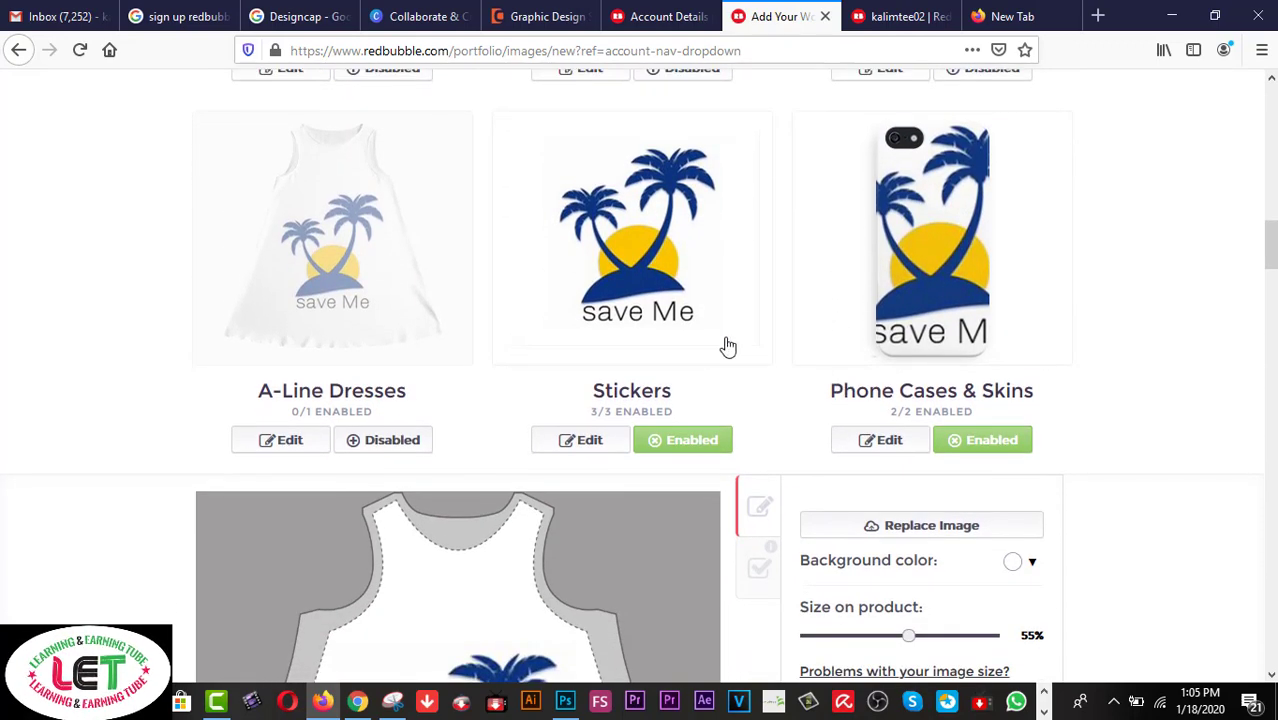
click(884, 442)
scroll(613, 494, down, 4)
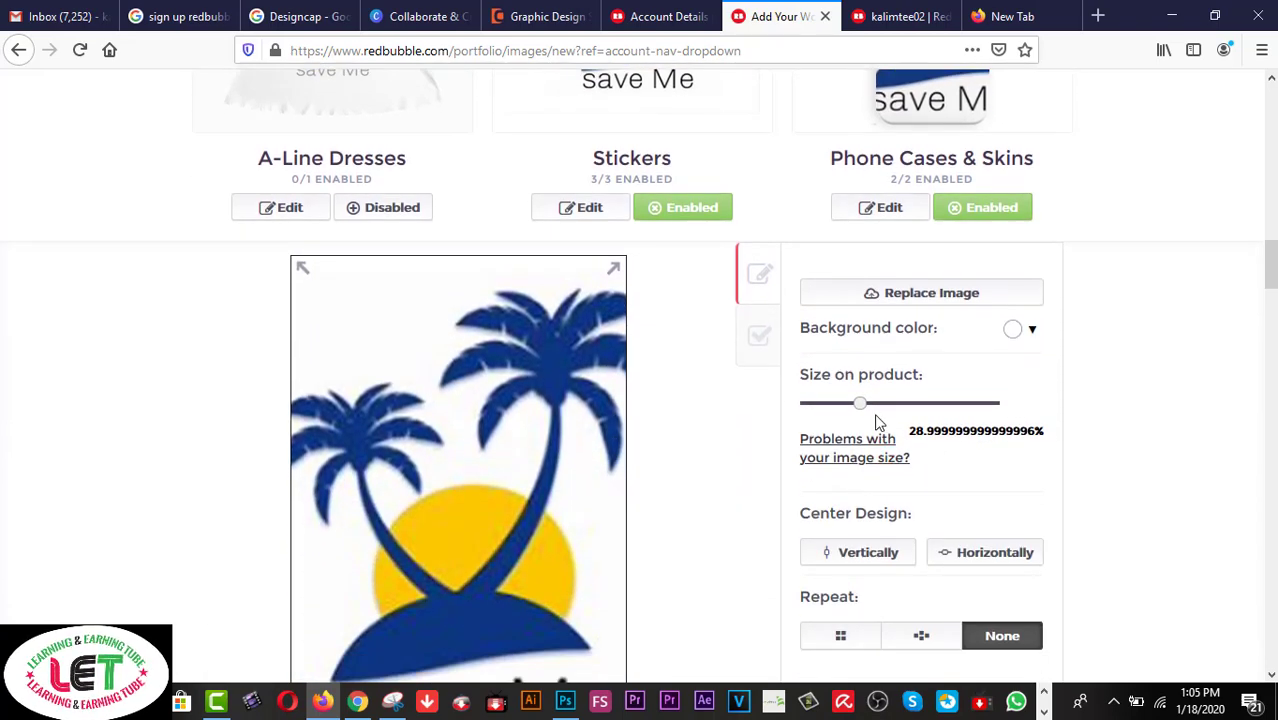
drag(865, 416, 845, 416)
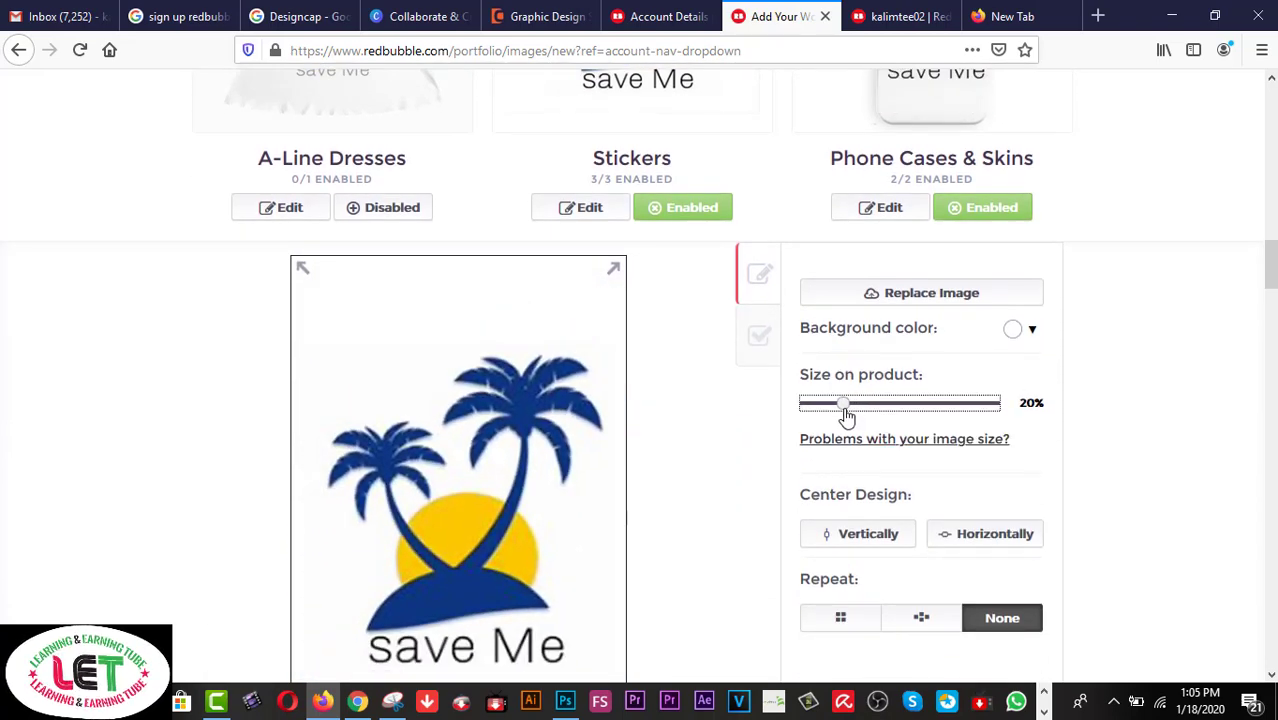
Step: Disable the Phone Cases & Skins products for this work
scroll(1020, 395, down, 2)
scroll(1057, 330, up, 3)
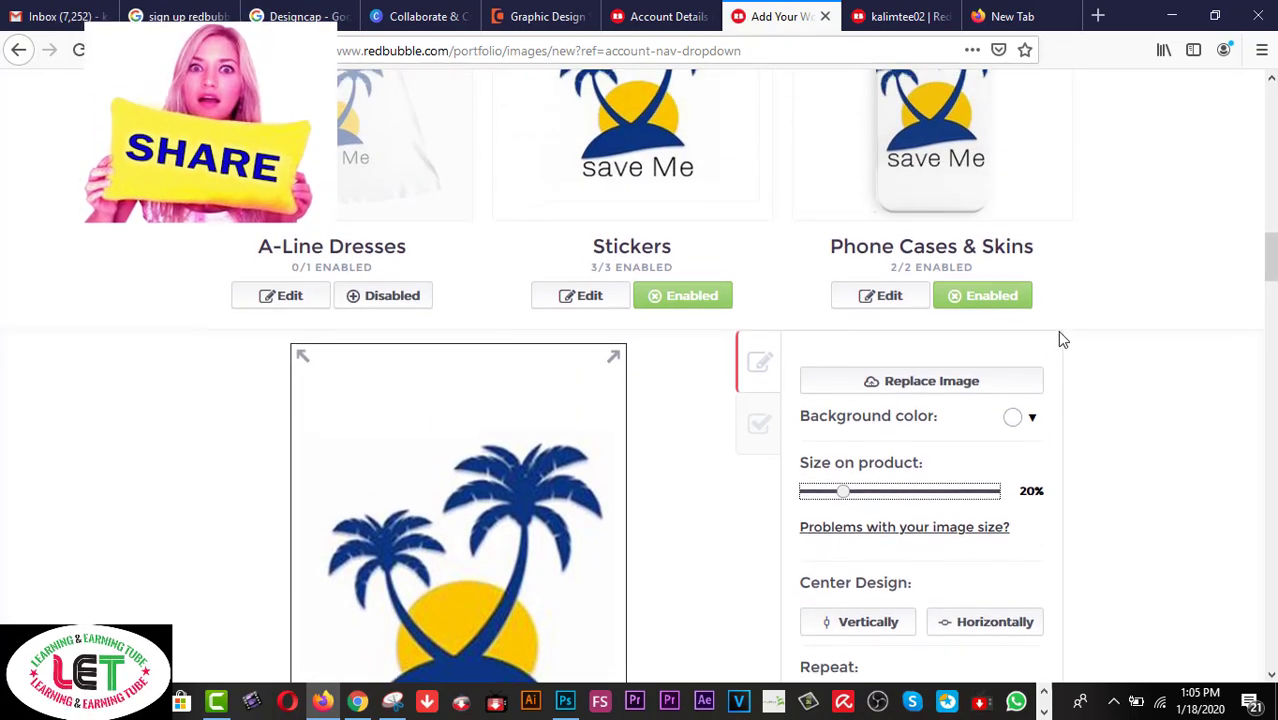
click(1000, 313)
Step: Open the Pouches, Laptop Skins & Sleeves design for editing and set its size on the product to 39%
scroll(1147, 393, down, 3)
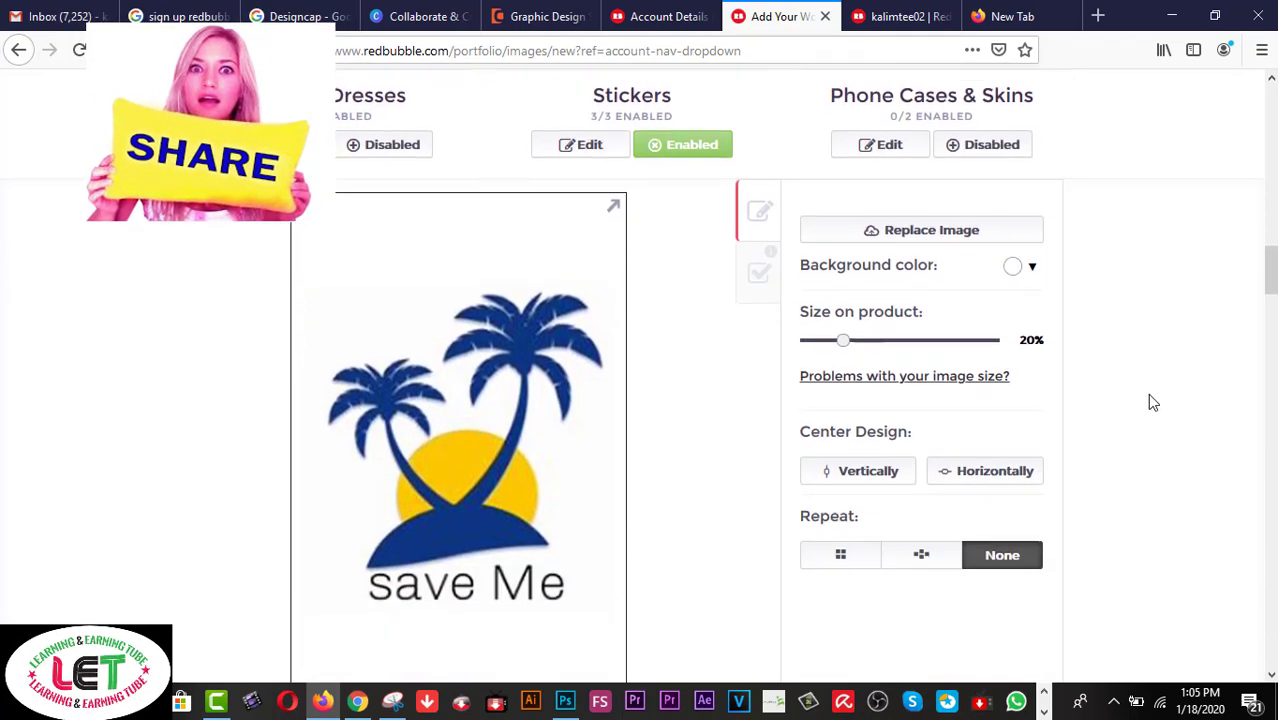
scroll(1147, 393, up, 1)
scroll(1150, 398, down, 6)
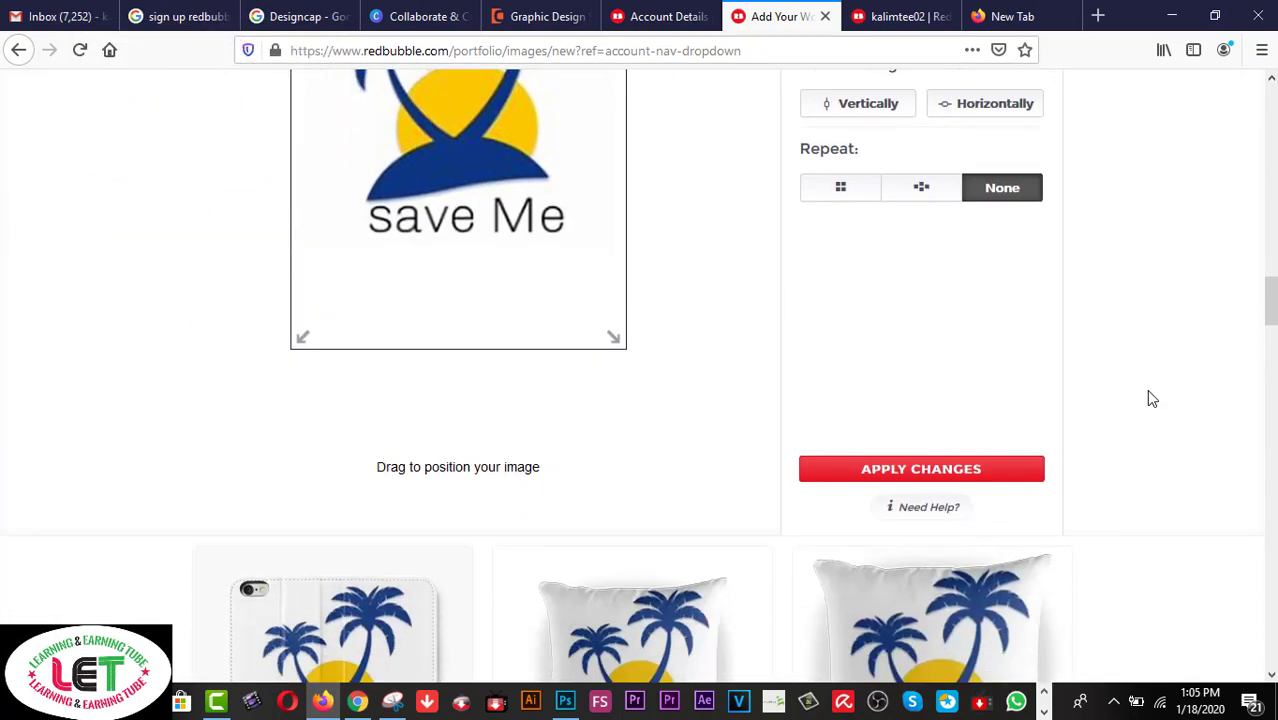
scroll(1147, 397, down, 6)
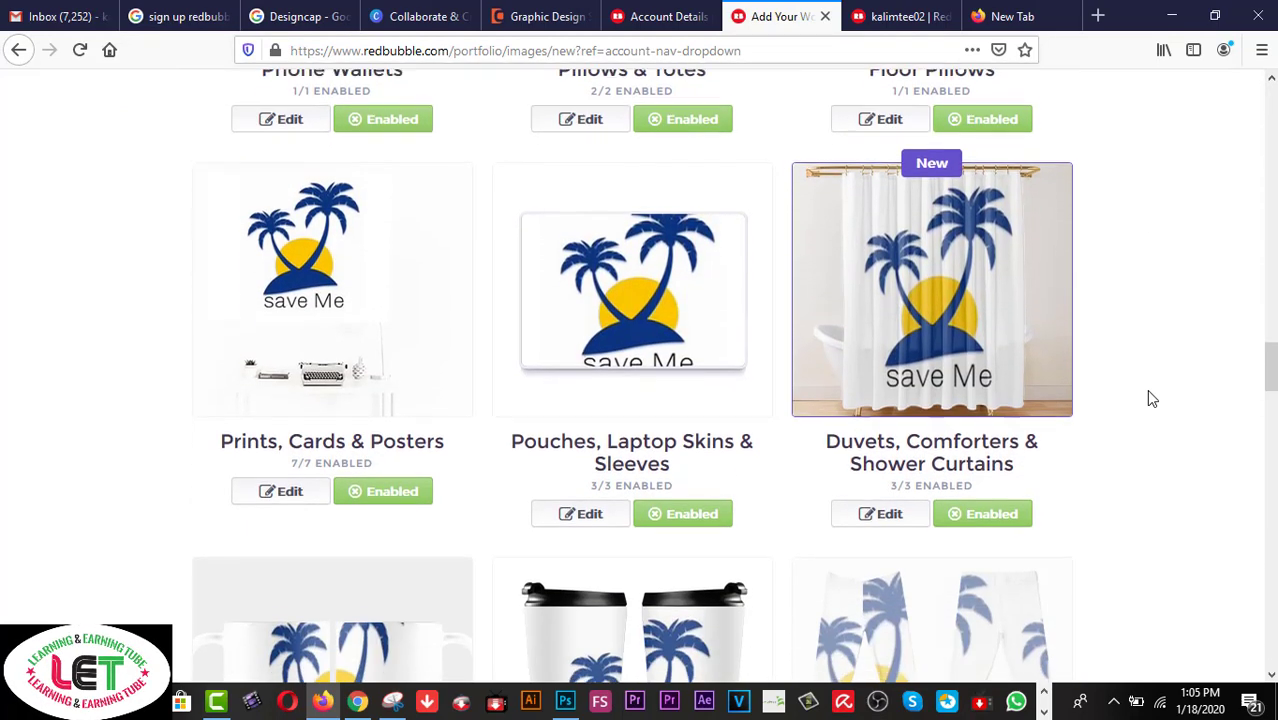
click(567, 506)
scroll(688, 514, down, 7)
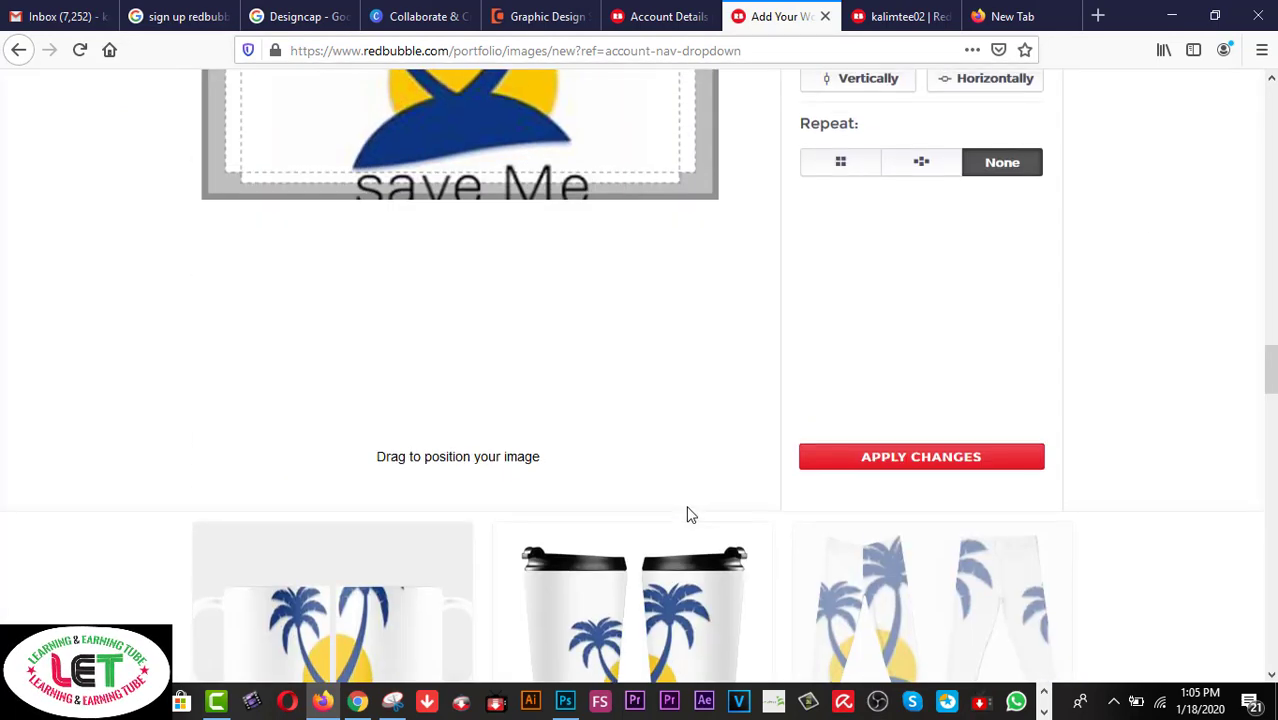
scroll(741, 474, up, 4)
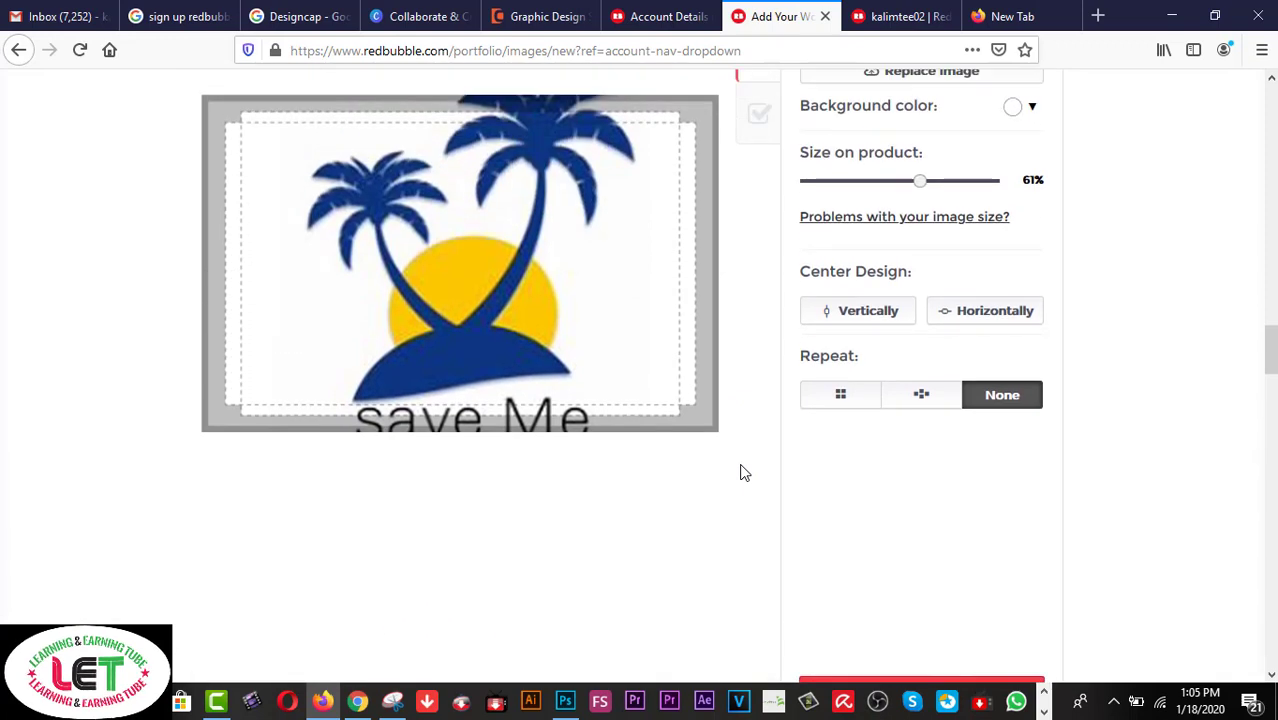
drag(919, 278, 882, 288)
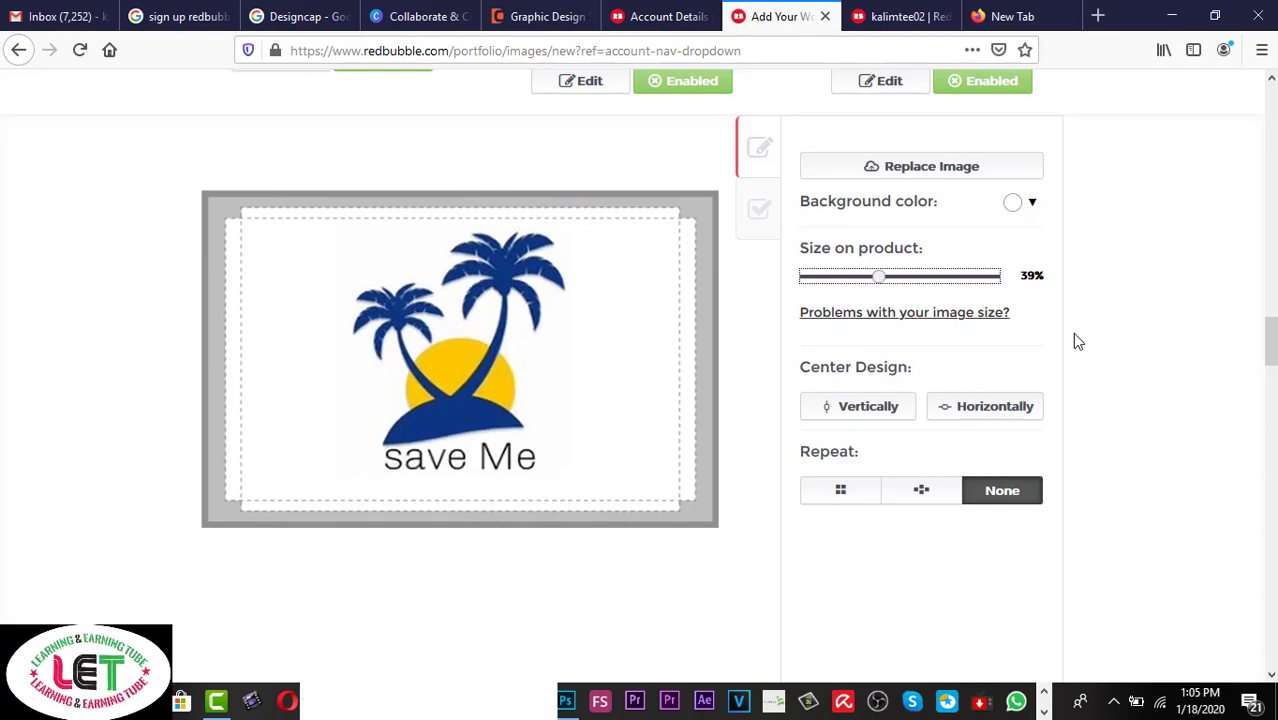
Step: Disable the Duvets, Comforters & Shower Curtains products for this work
scroll(1075, 340, down, 3)
scroll(1075, 340, up, 9)
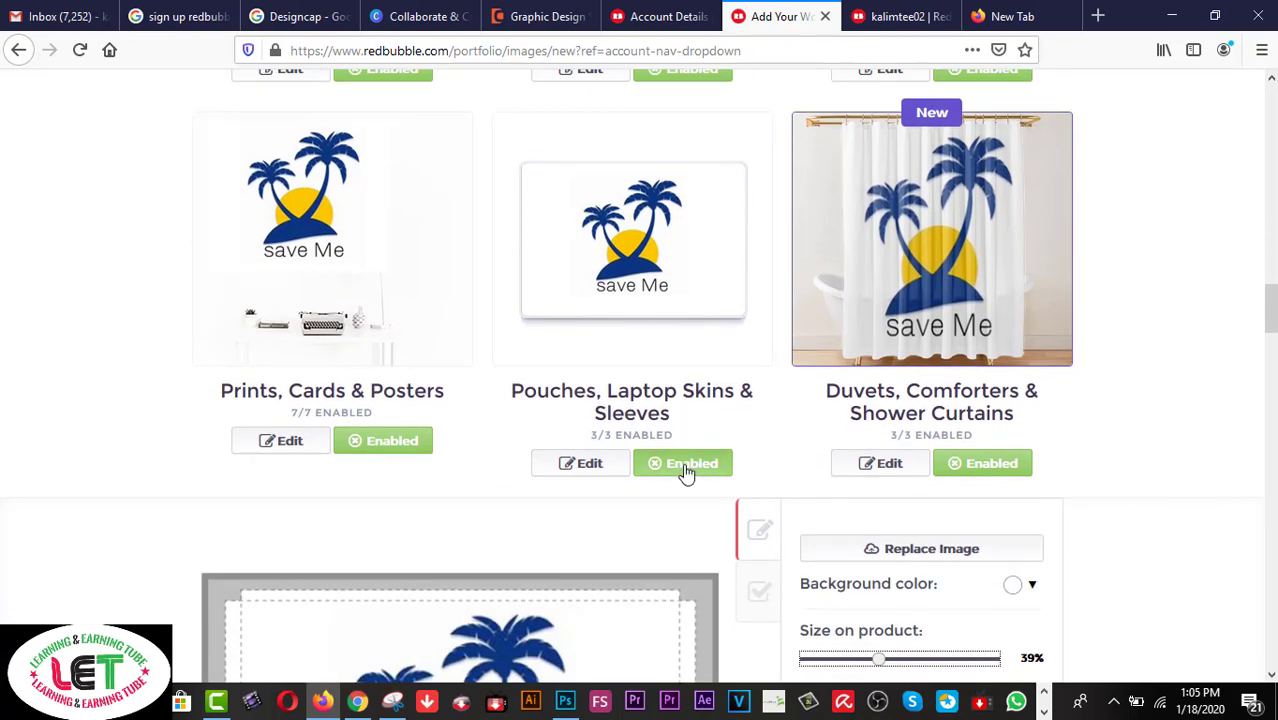
scroll(733, 462, up, 12)
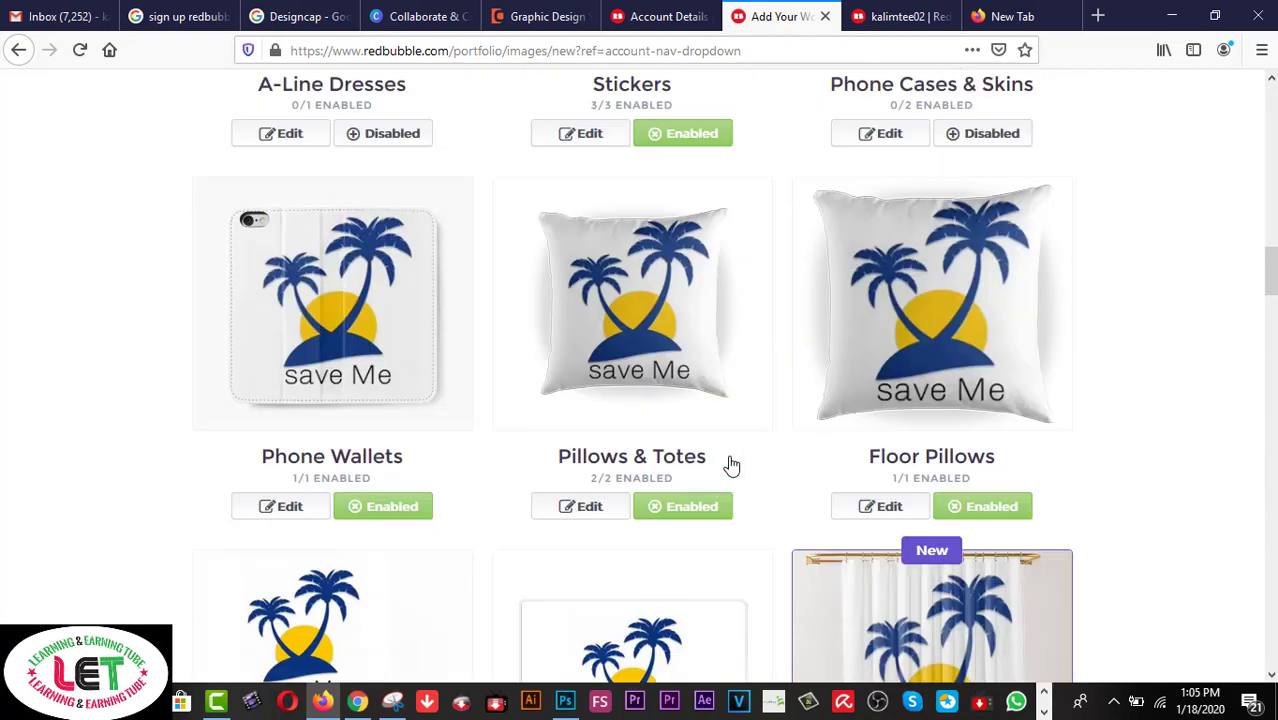
scroll(731, 462, down, 13)
scroll(721, 456, up, 4)
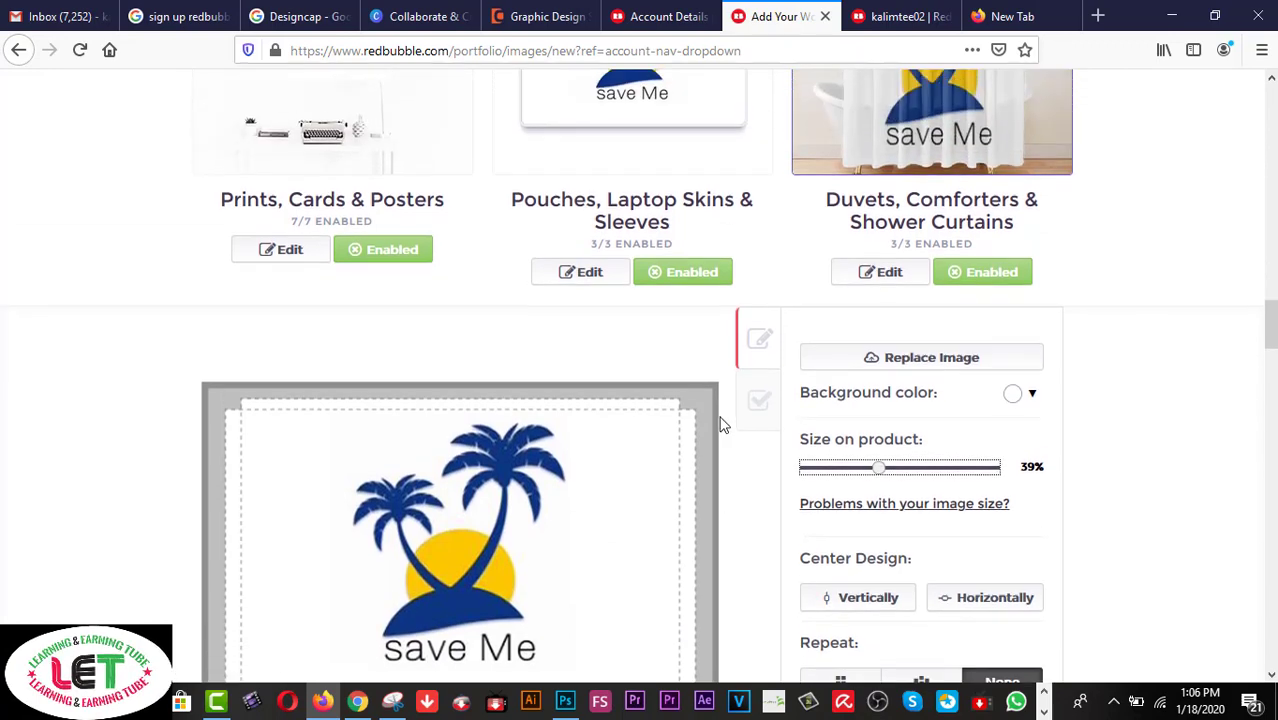
click(988, 463)
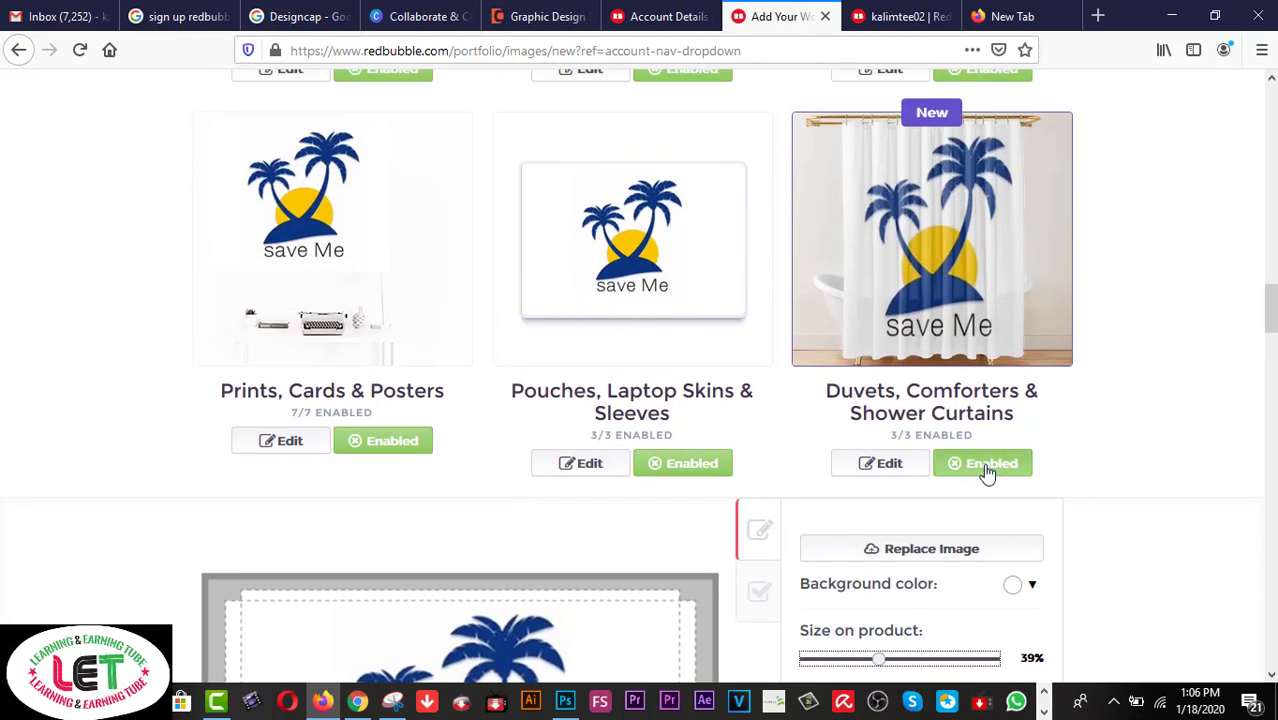
scroll(1140, 424, down, 5)
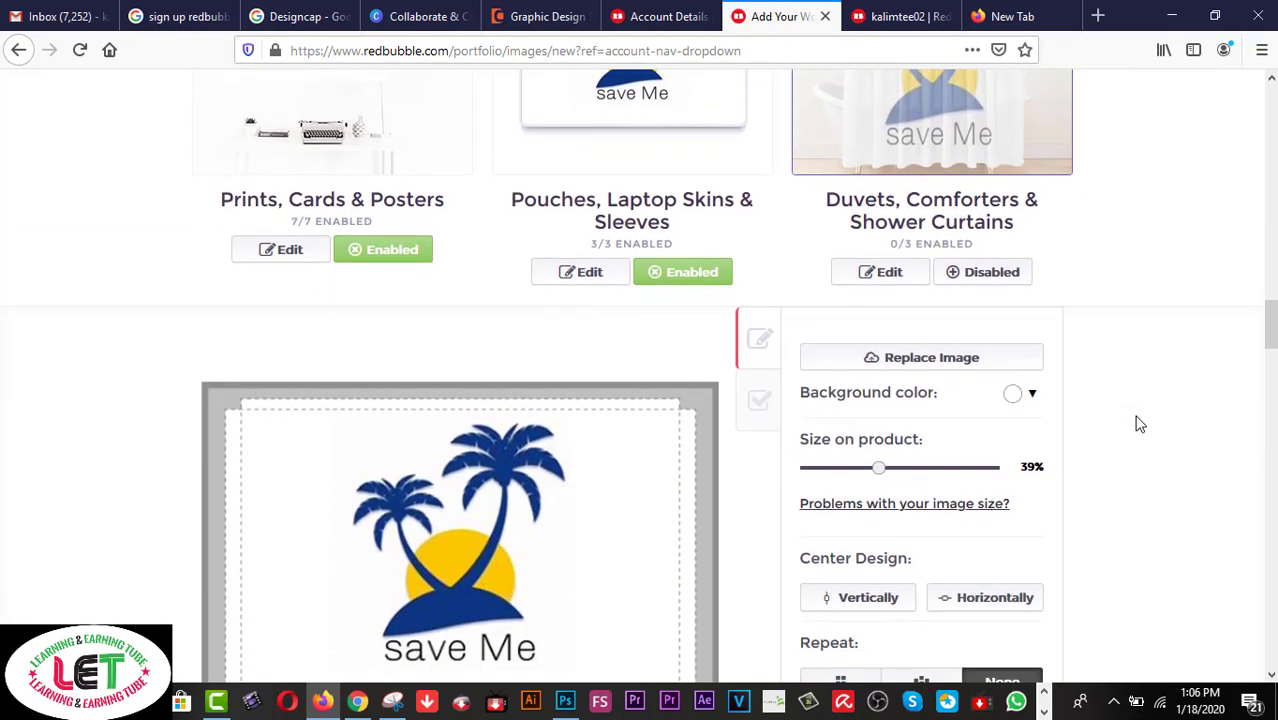
Step: Open the Travel Mugs design for editing and set its size on the product to 20%
scroll(1141, 405, up, 10)
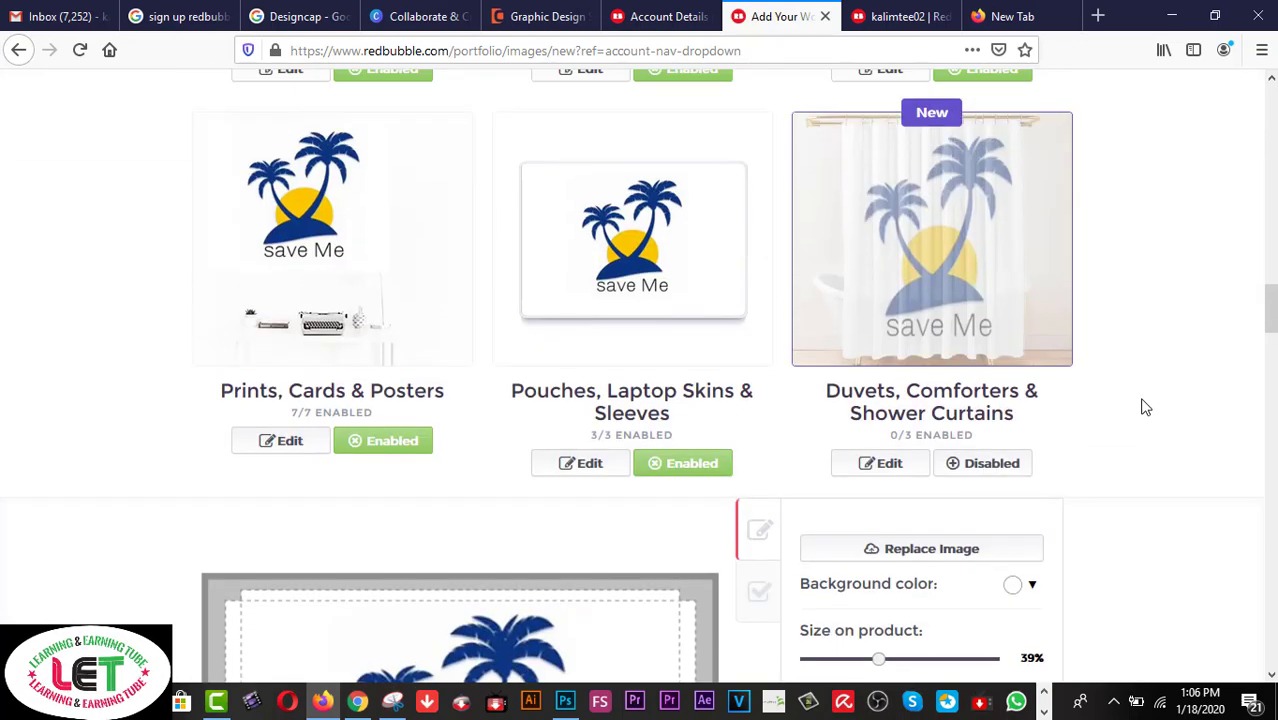
scroll(1136, 336, down, 12)
scroll(1136, 336, down, 7)
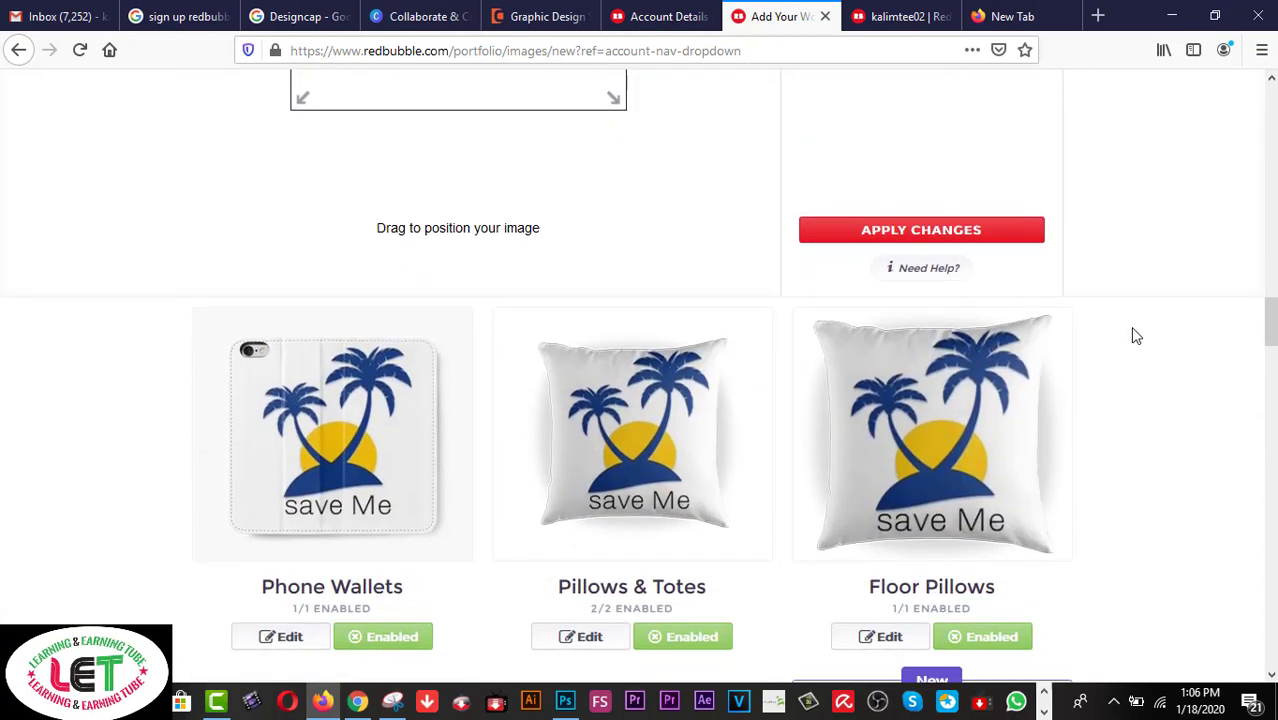
scroll(1135, 336, down, 4)
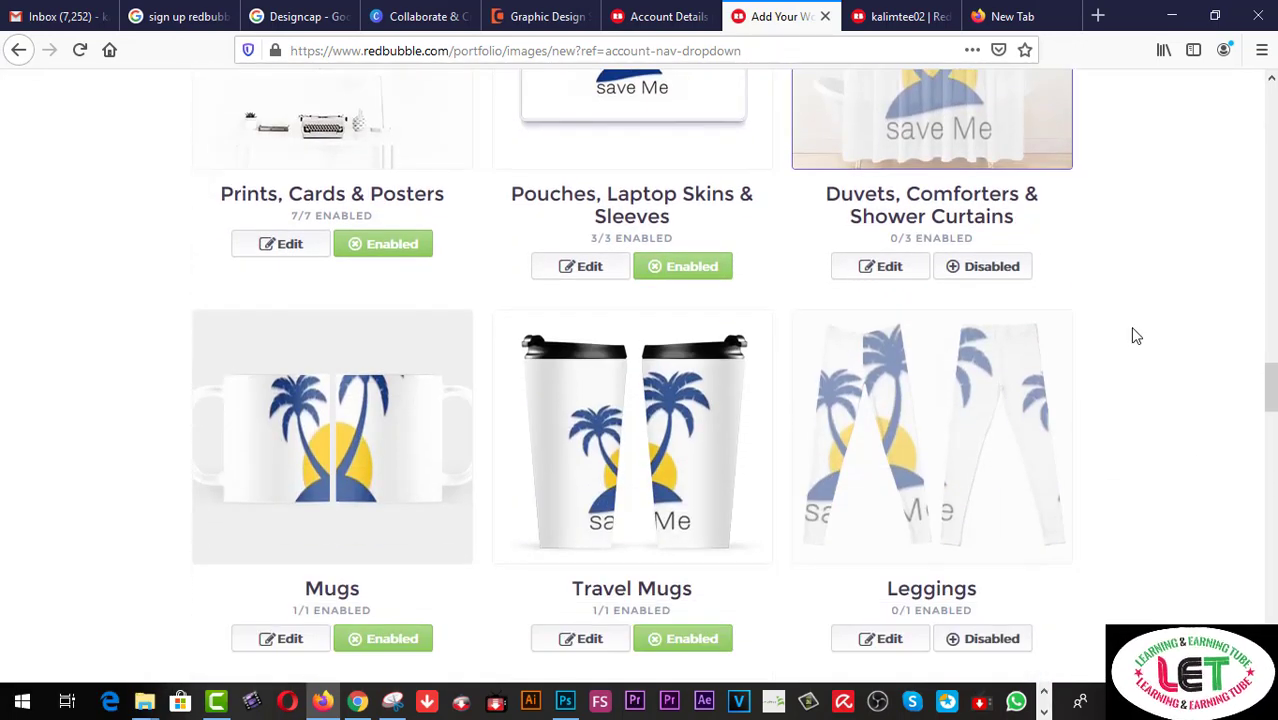
scroll(1135, 336, down, 1)
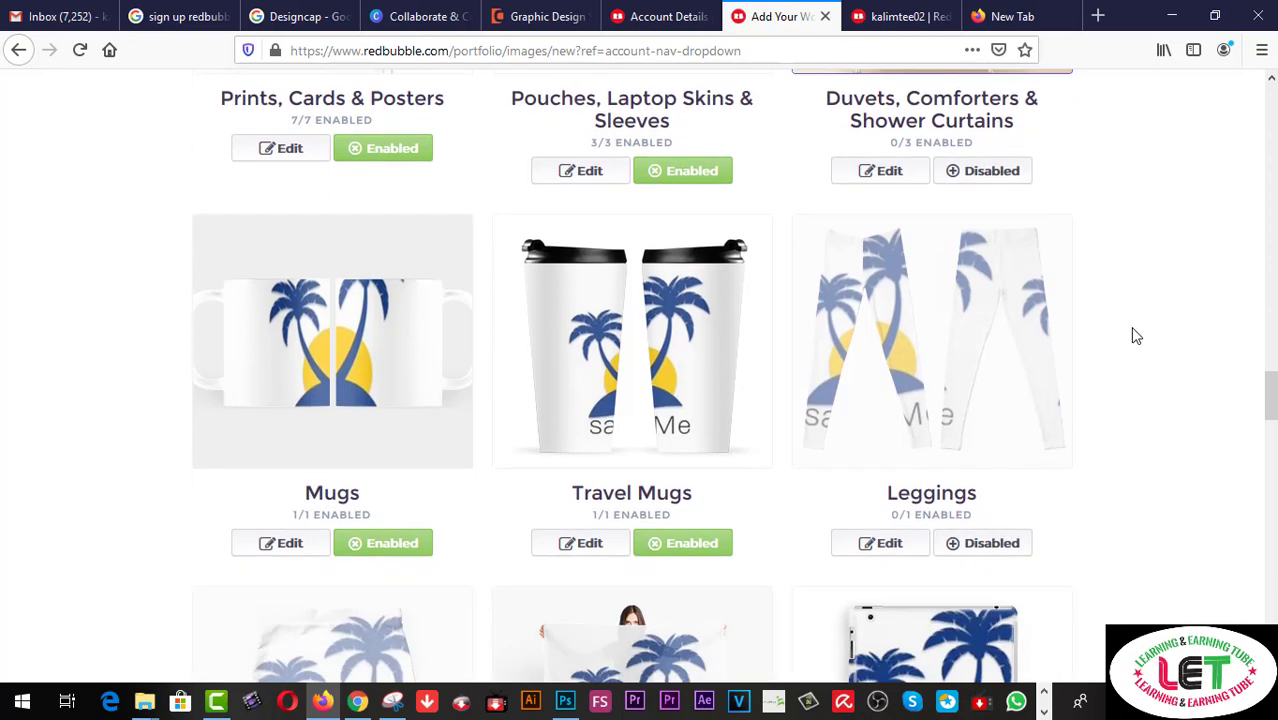
click(579, 542)
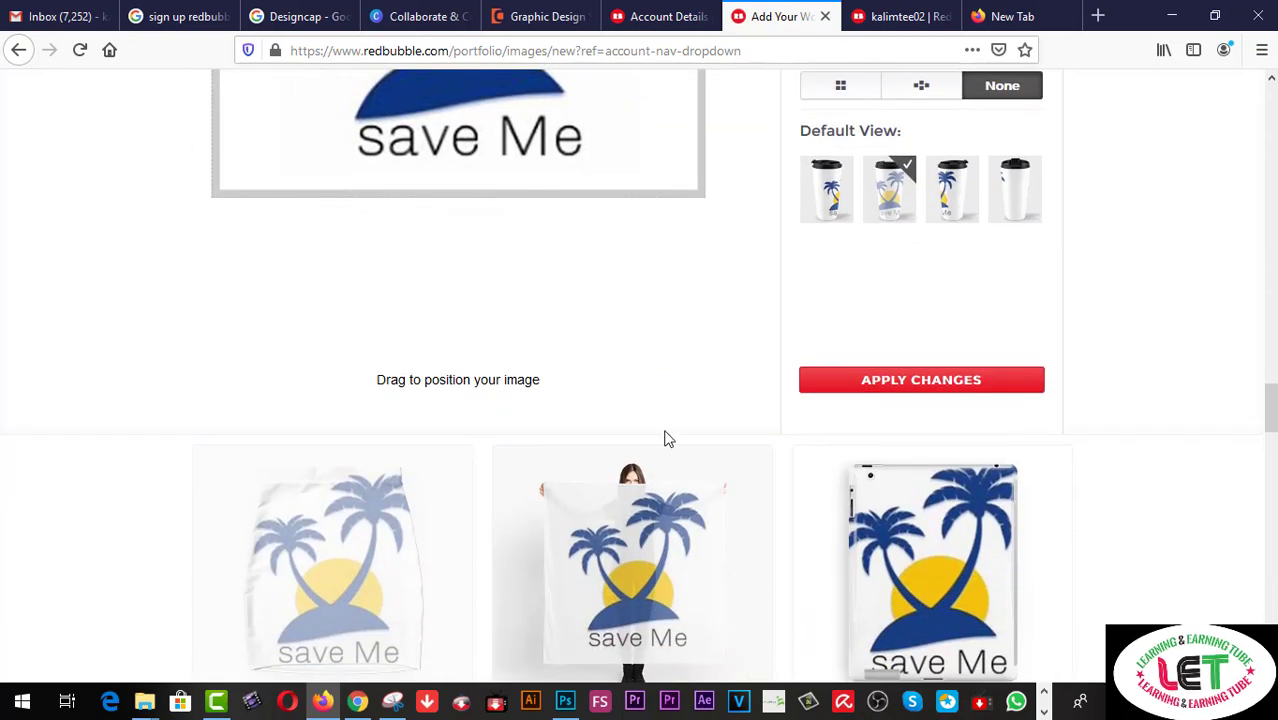
scroll(679, 408, up, 3)
scroll(679, 408, up, 1)
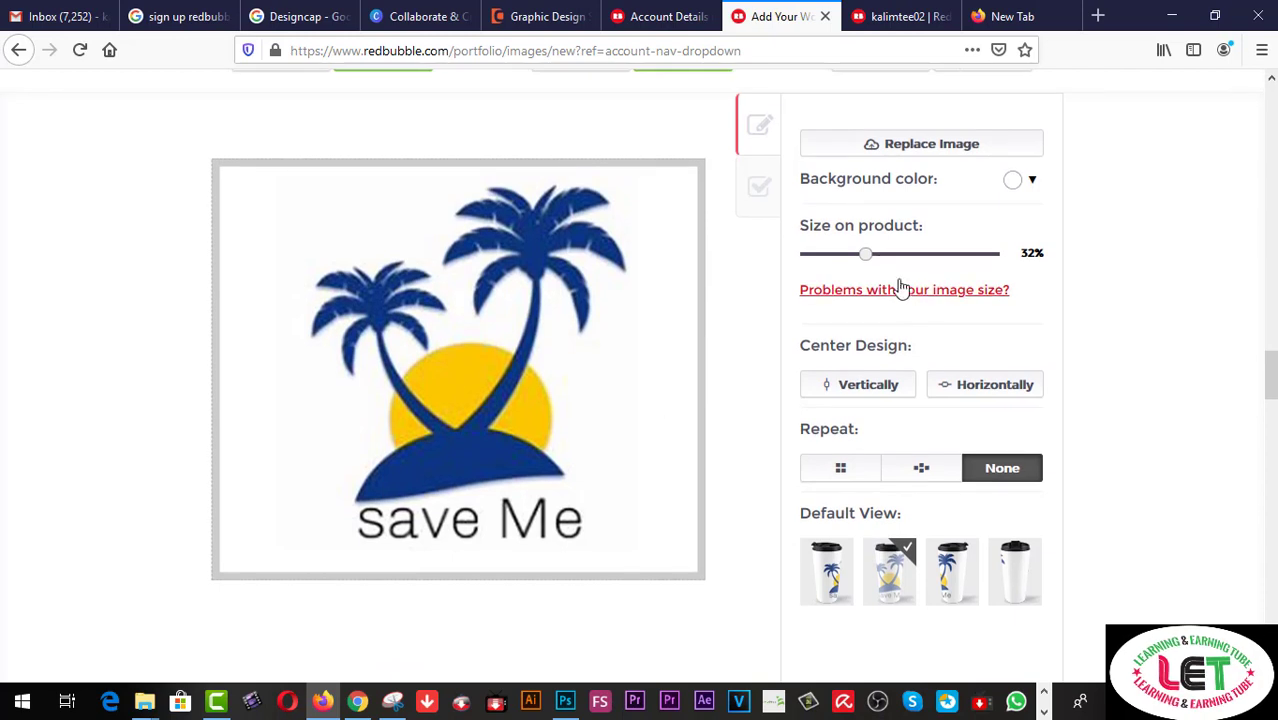
drag(868, 255, 844, 259)
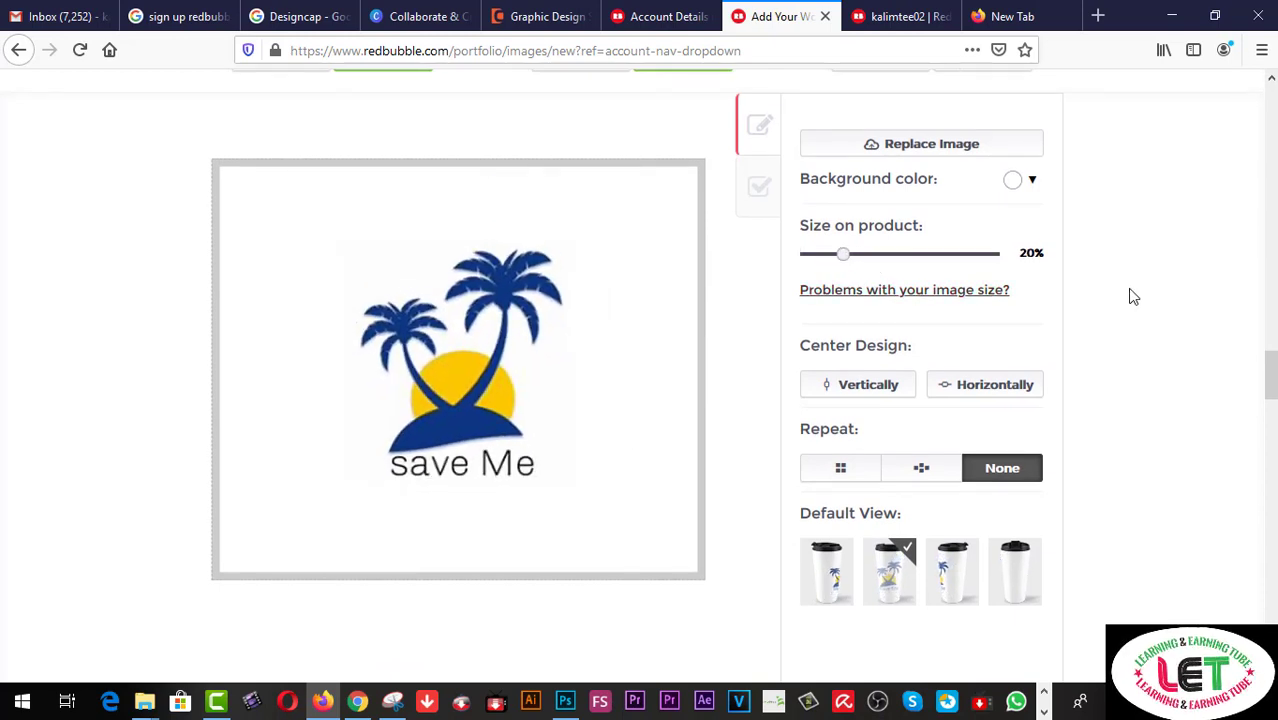
click(1031, 184)
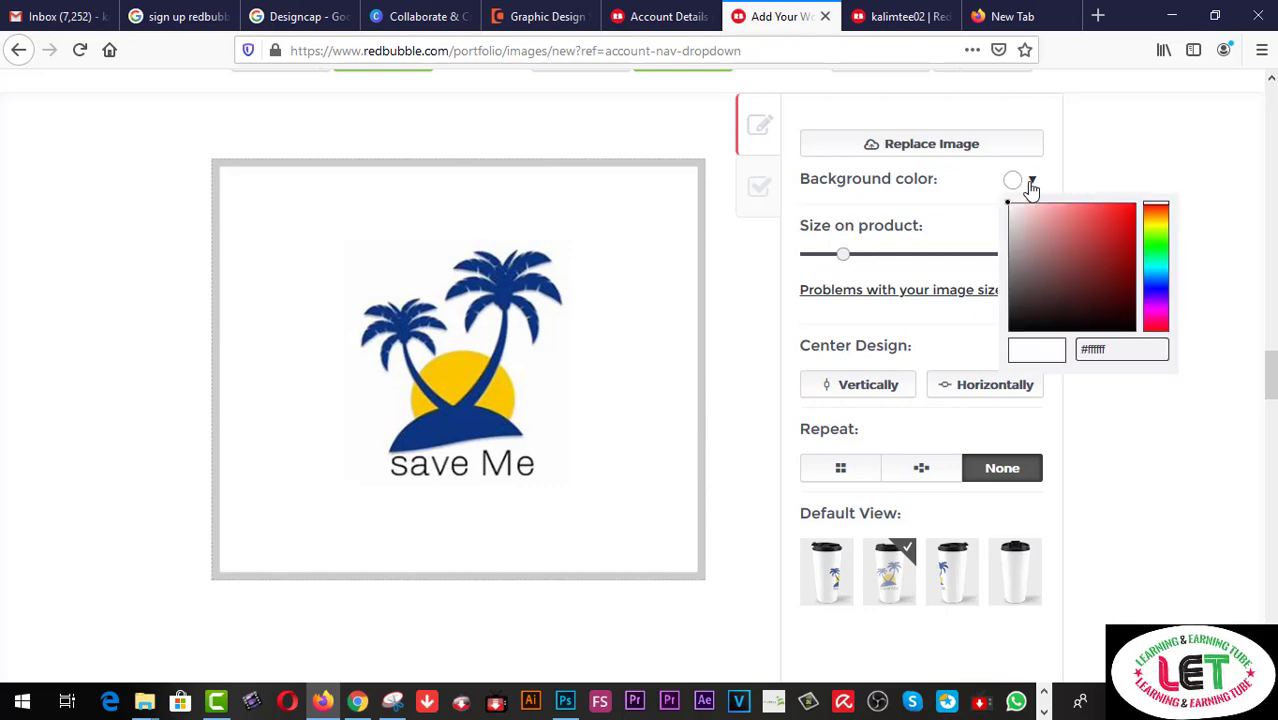
click(1117, 155)
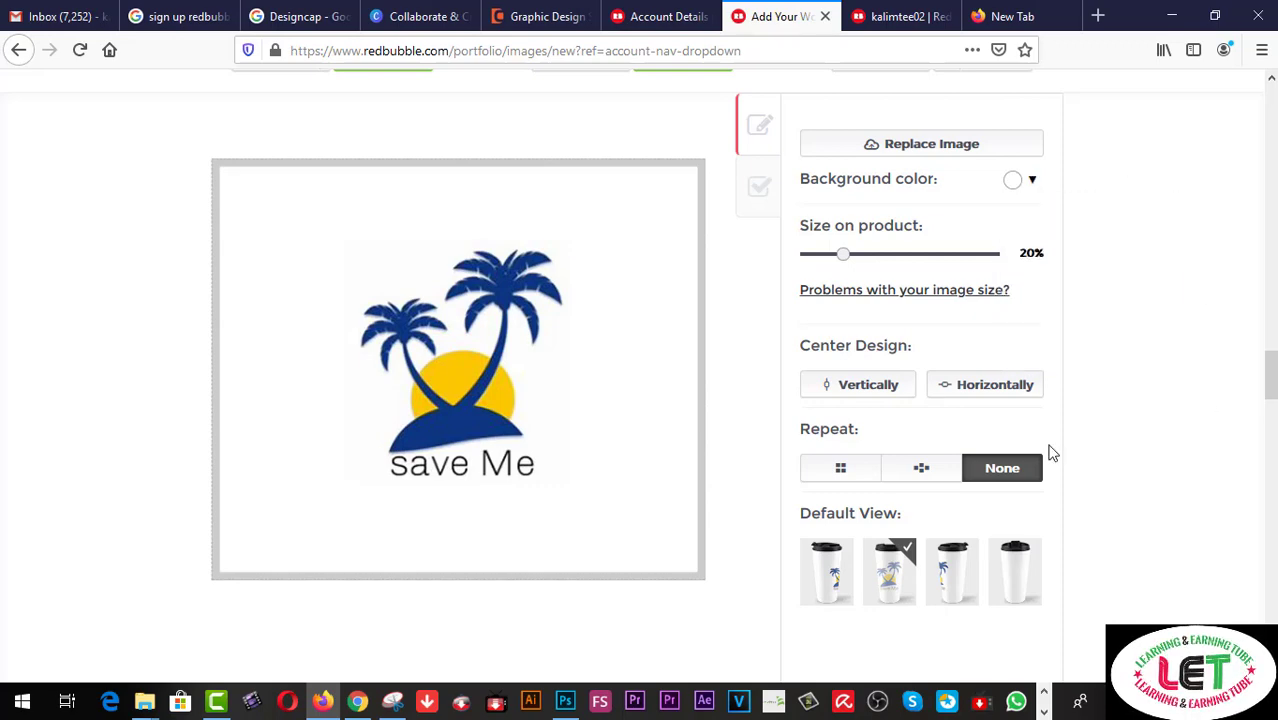
Step: Open the Scarves design for editing and set its size on the product to 61%
scroll(1050, 453, down, 7)
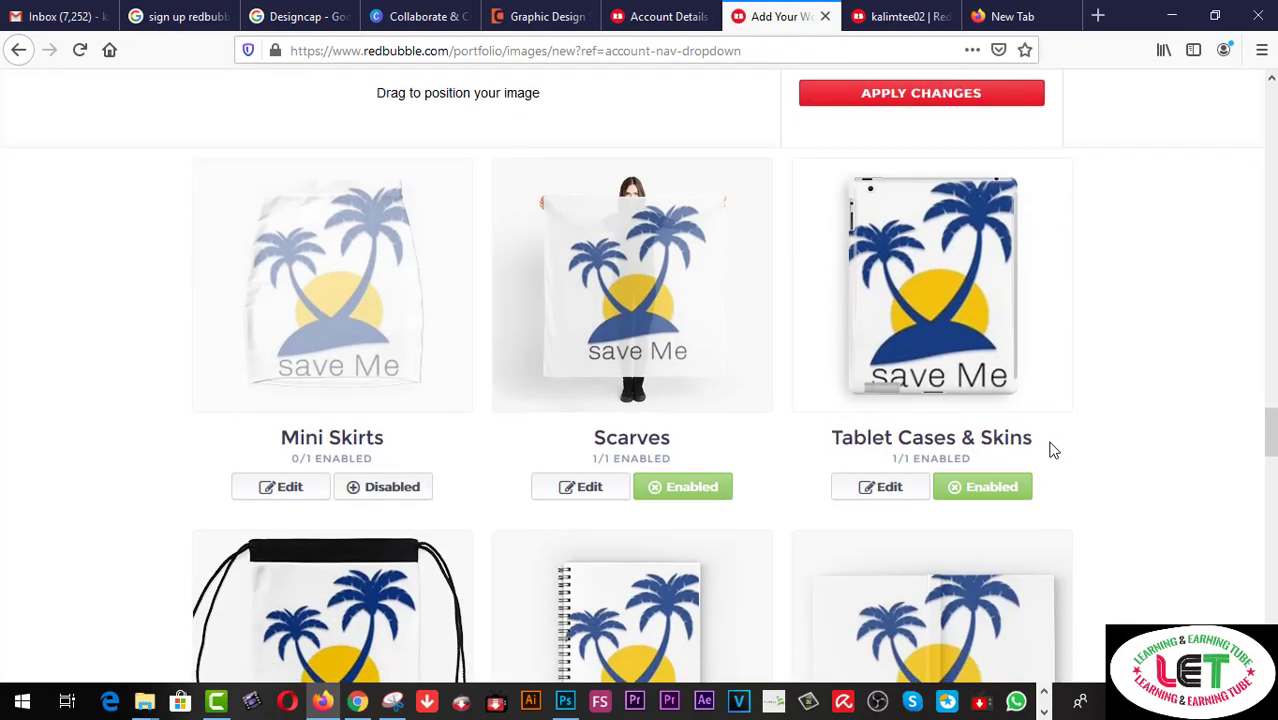
scroll(1053, 450, down, 1)
click(589, 391)
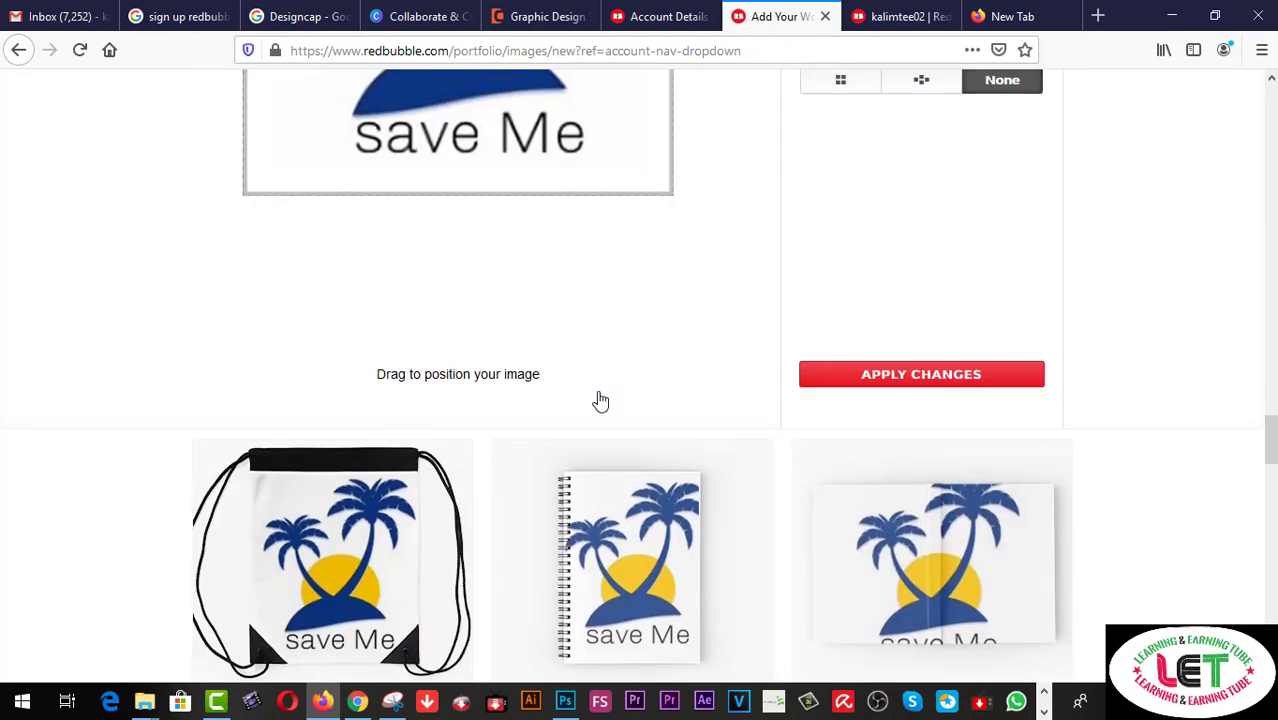
Step: Choose Painting & Mixed Media and Digital Art as the two media categories of the work
scroll(1086, 452, down, 4)
scroll(1086, 457, down, 10)
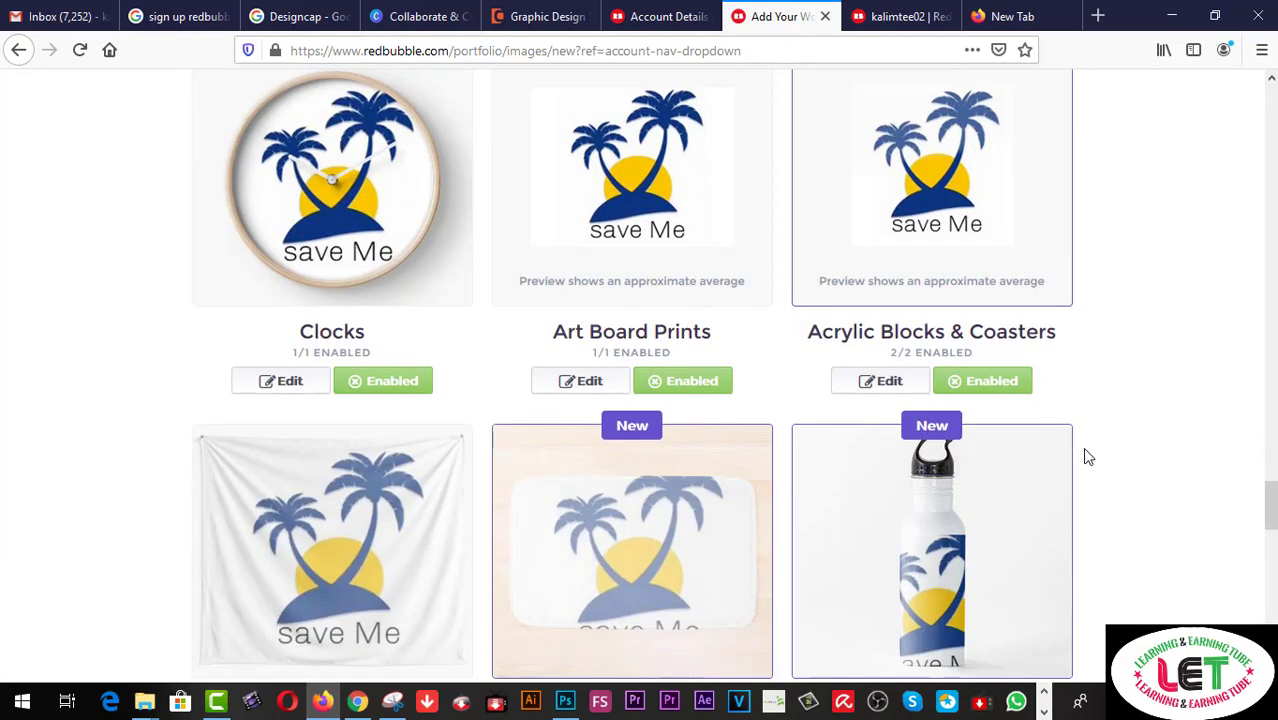
scroll(1088, 456, down, 5)
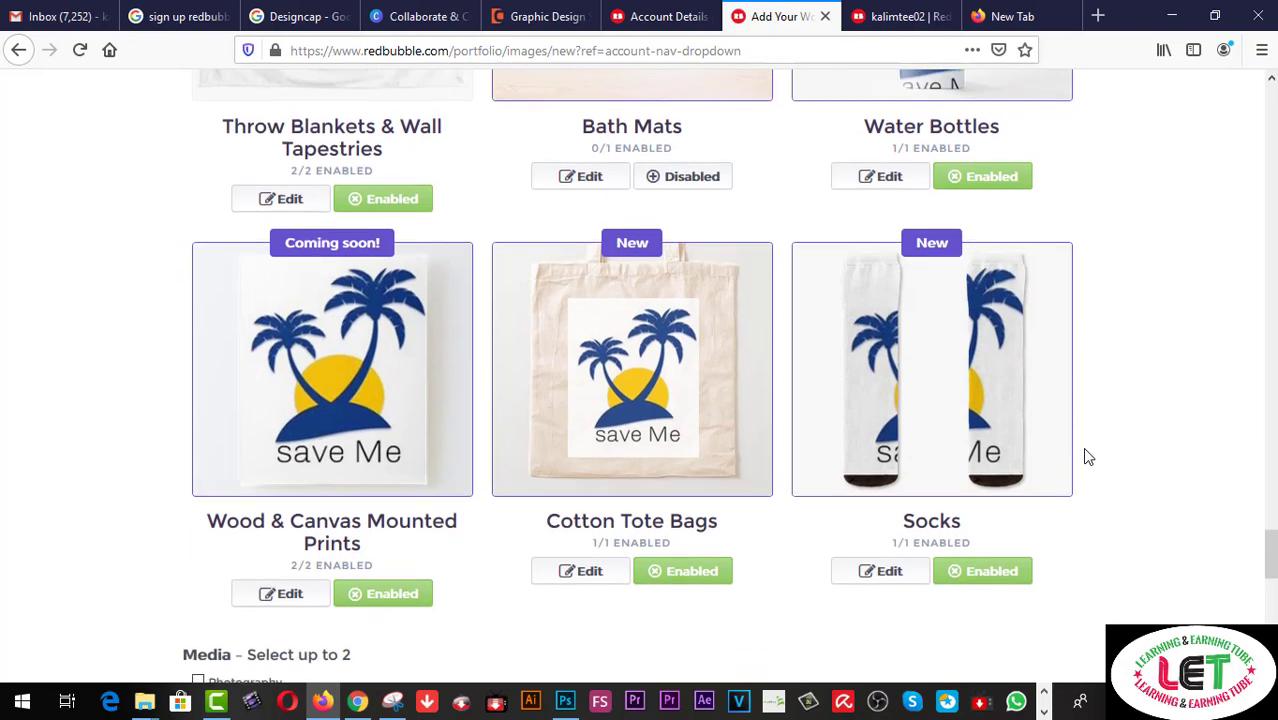
scroll(1088, 456, down, 2)
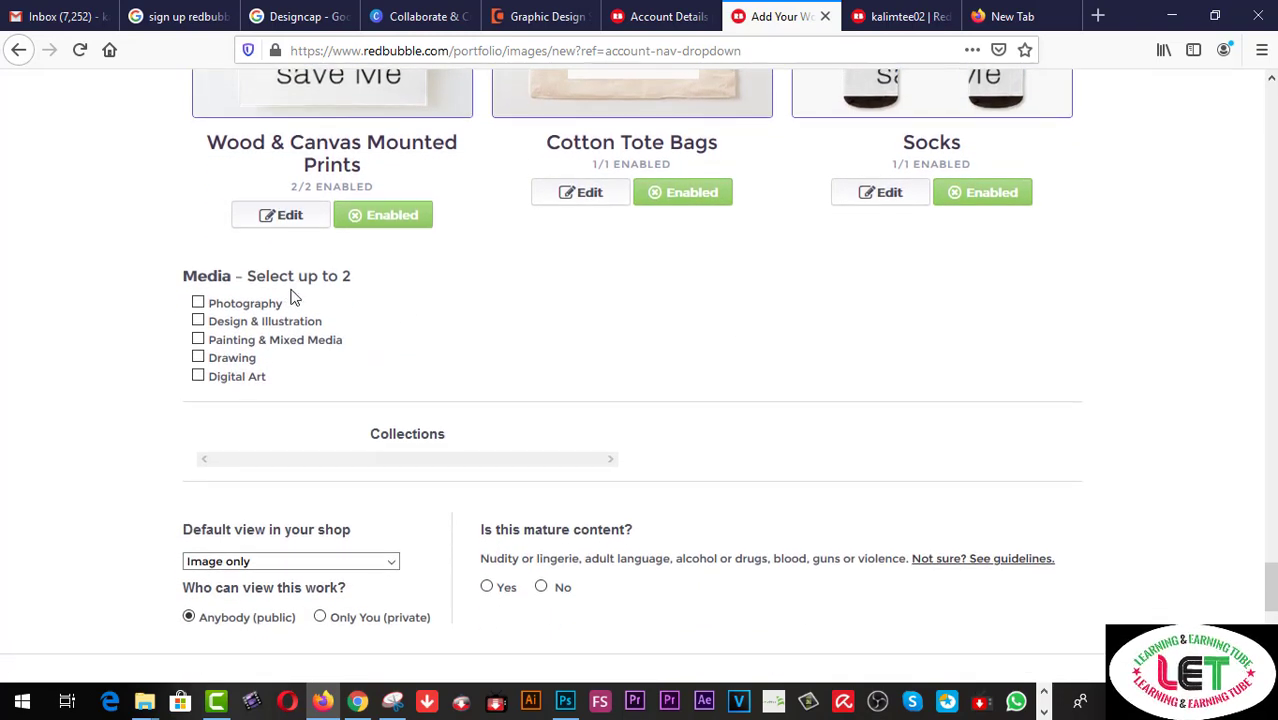
click(198, 340)
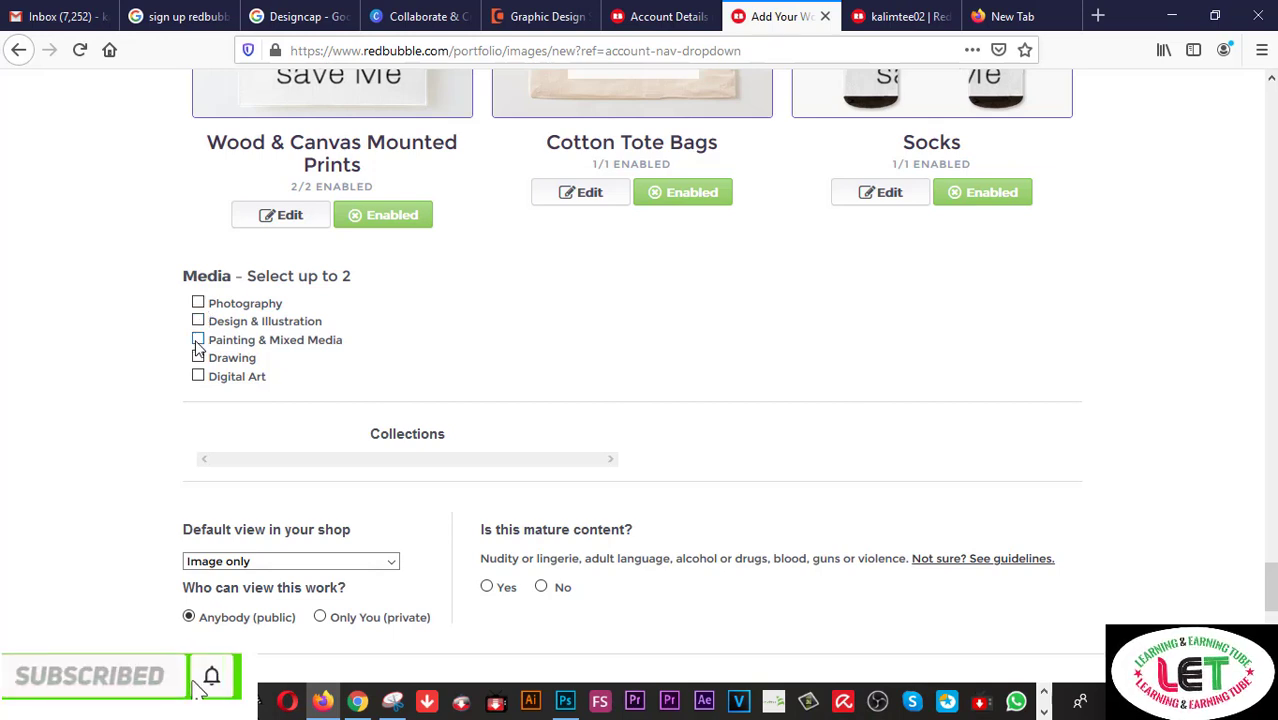
click(198, 321)
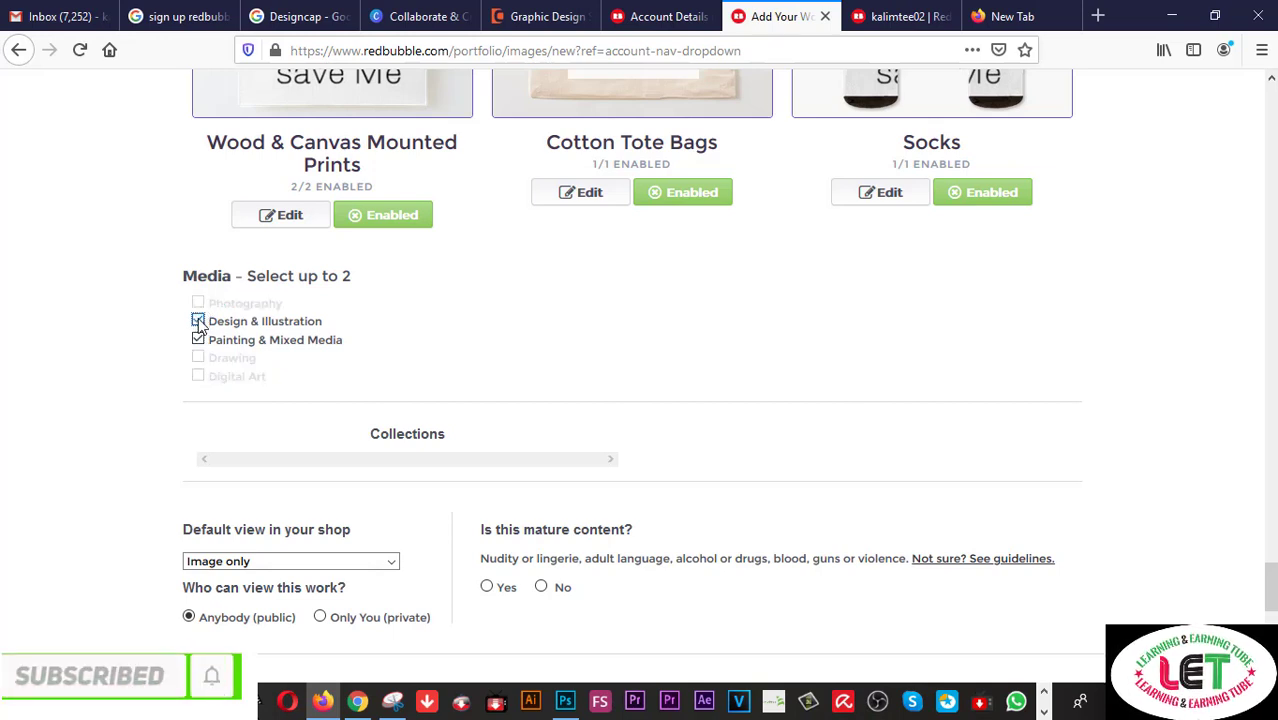
click(198, 340)
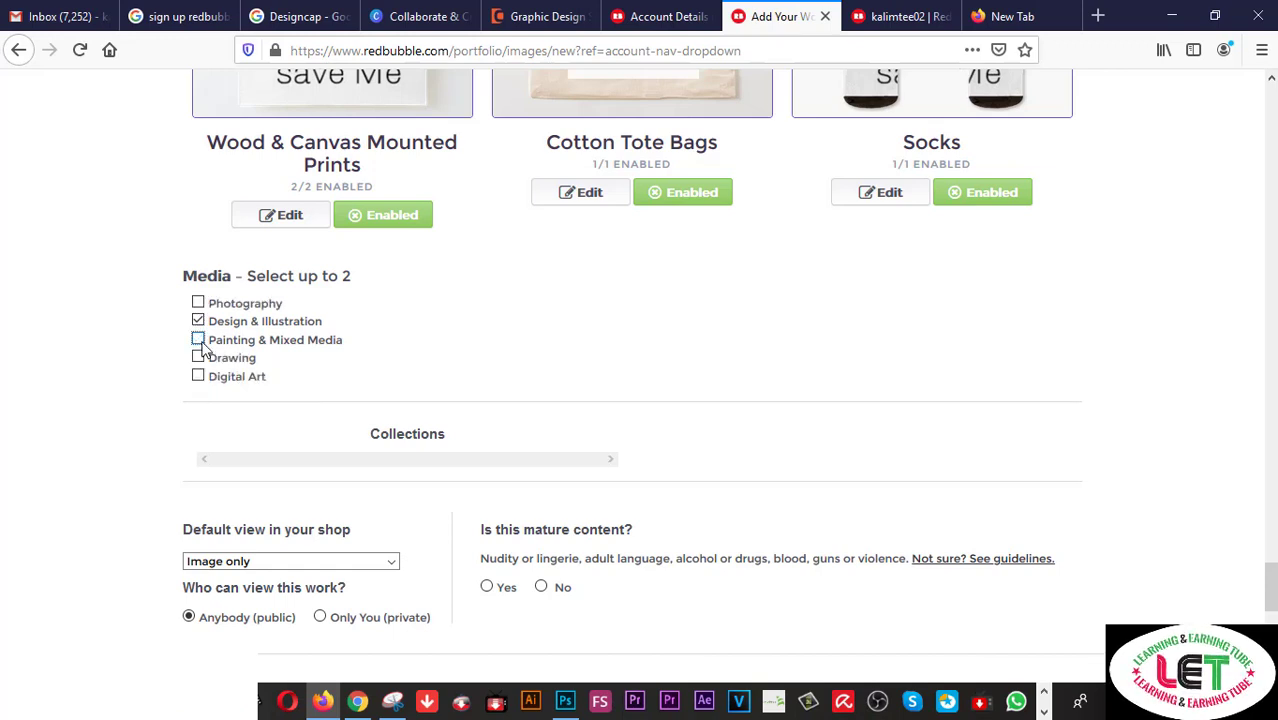
click(198, 376)
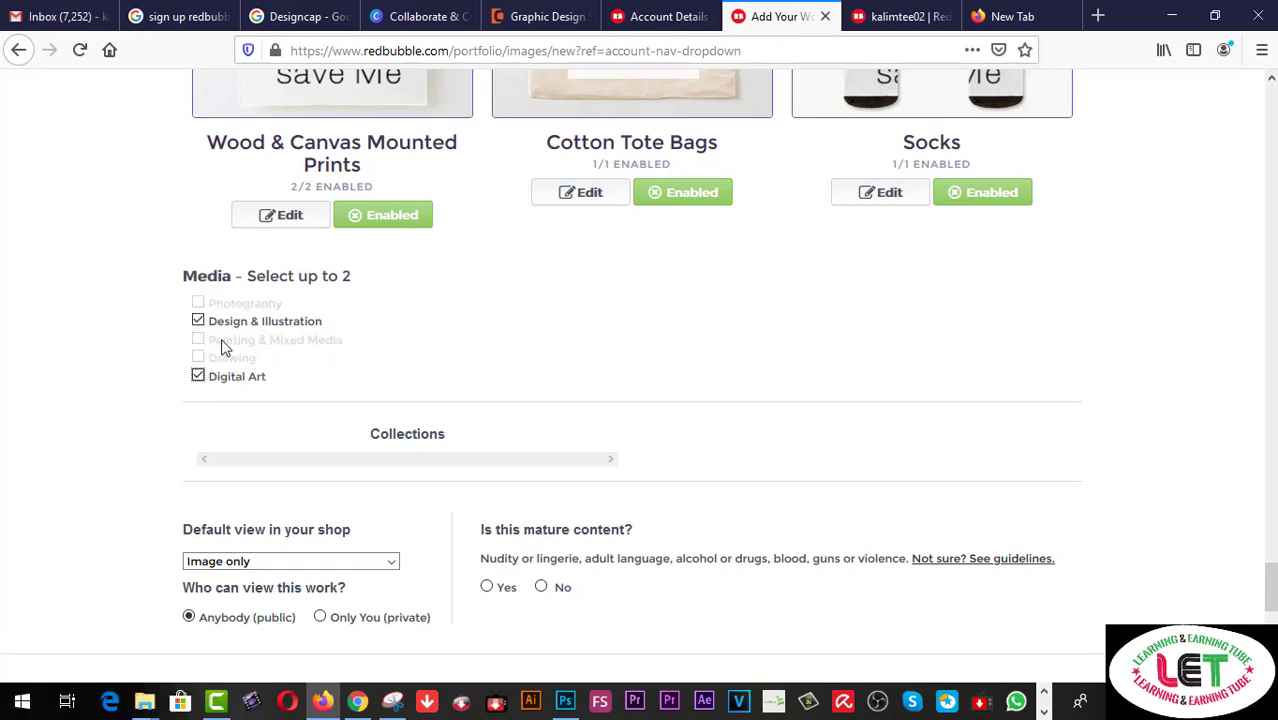
click(198, 321)
click(198, 340)
Step: Mark the work as mature content with Yes and accept the declaration of the right to sell products containing this artwork
scroll(408, 354, down, 2)
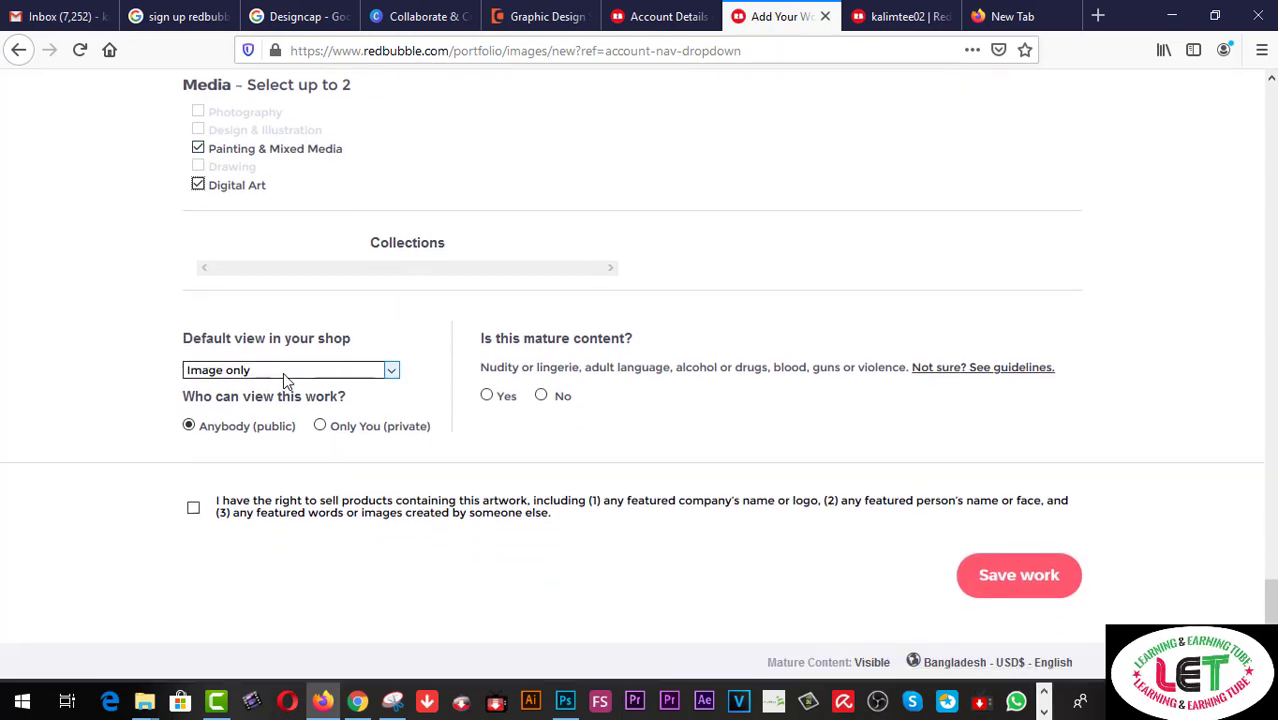
click(390, 373)
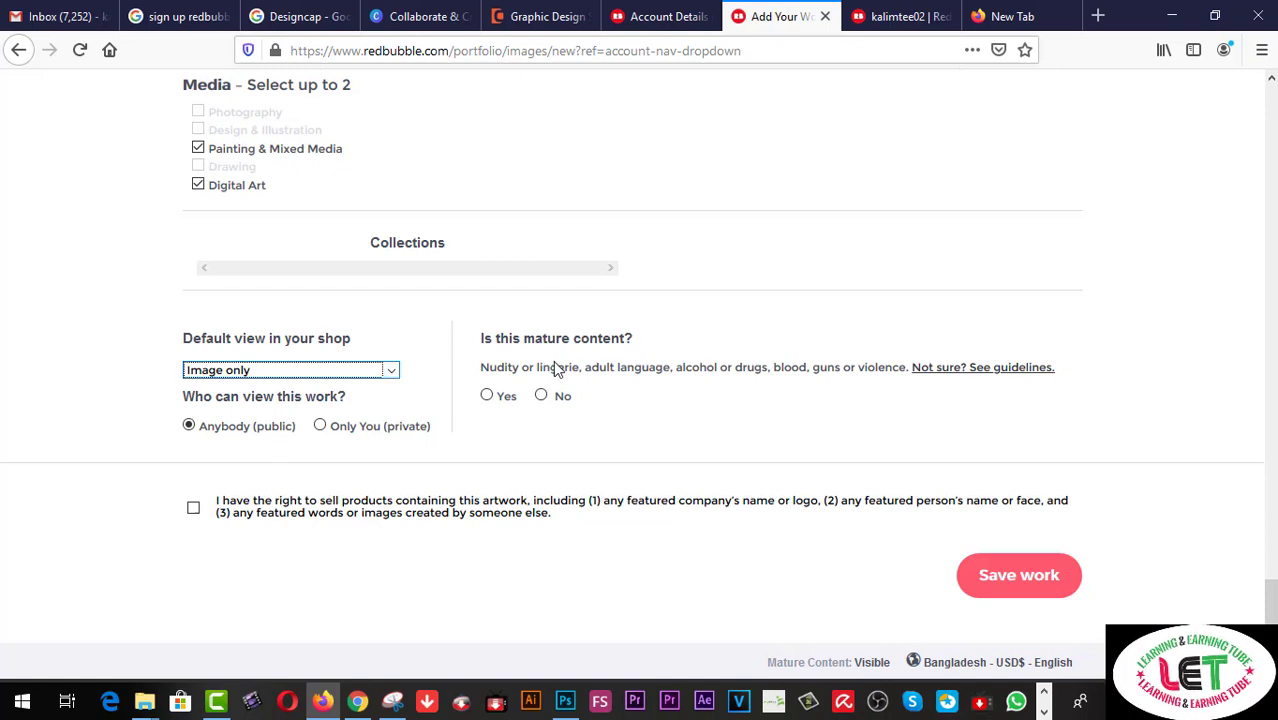
click(487, 396)
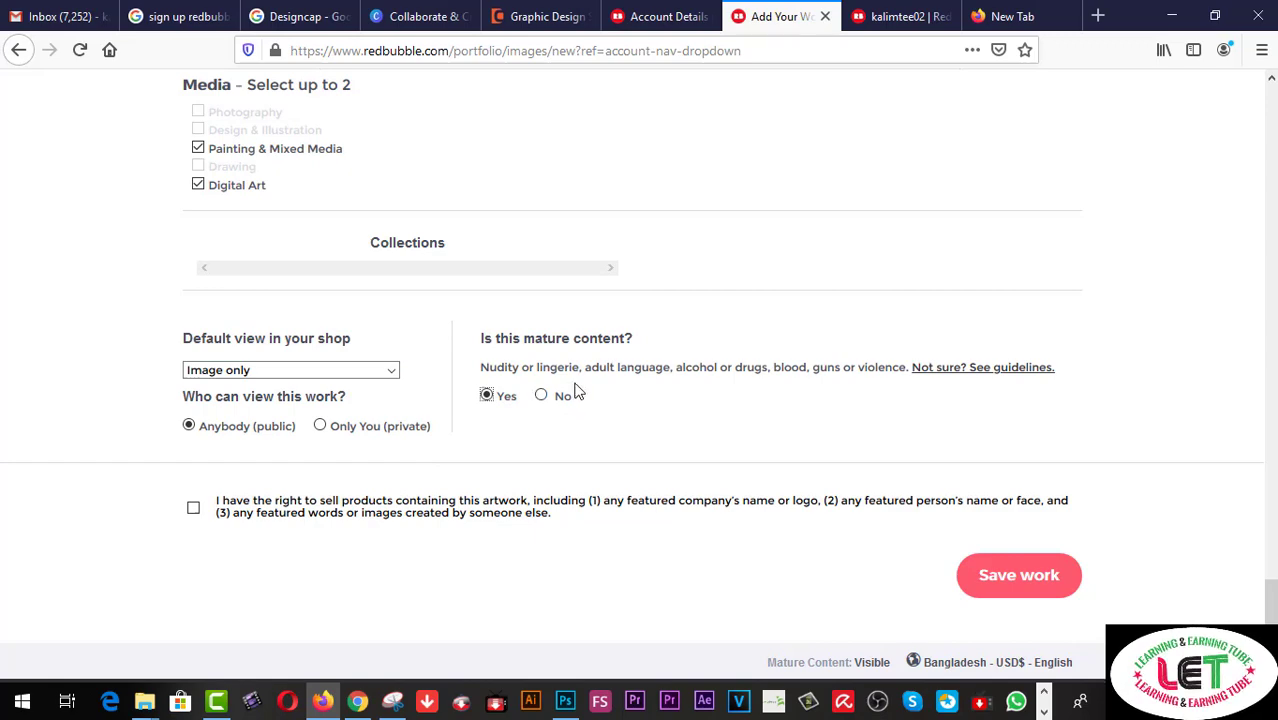
scroll(576, 390, down, 2)
click(193, 413)
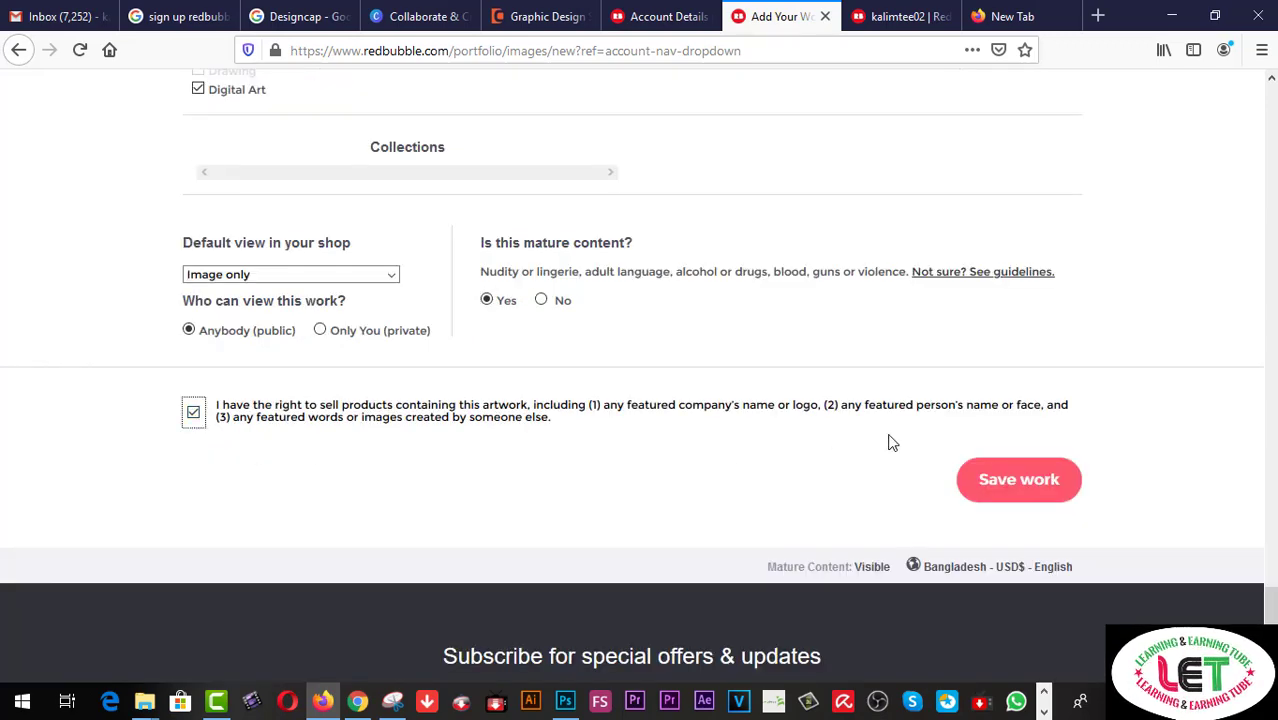
Step: Review the title, tags, description, product settings and media choices of the new work before saving
scroll(880, 447, up, 5)
scroll(880, 447, down, 7)
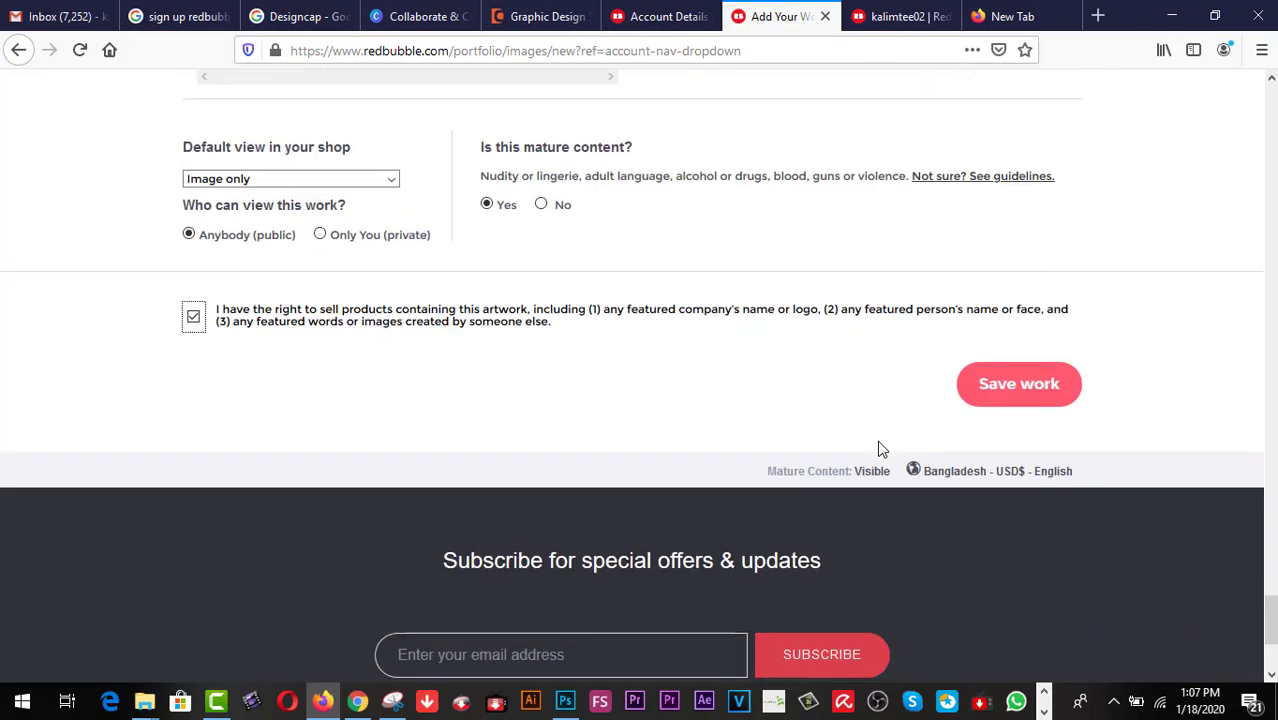
scroll(1135, 374, up, 10)
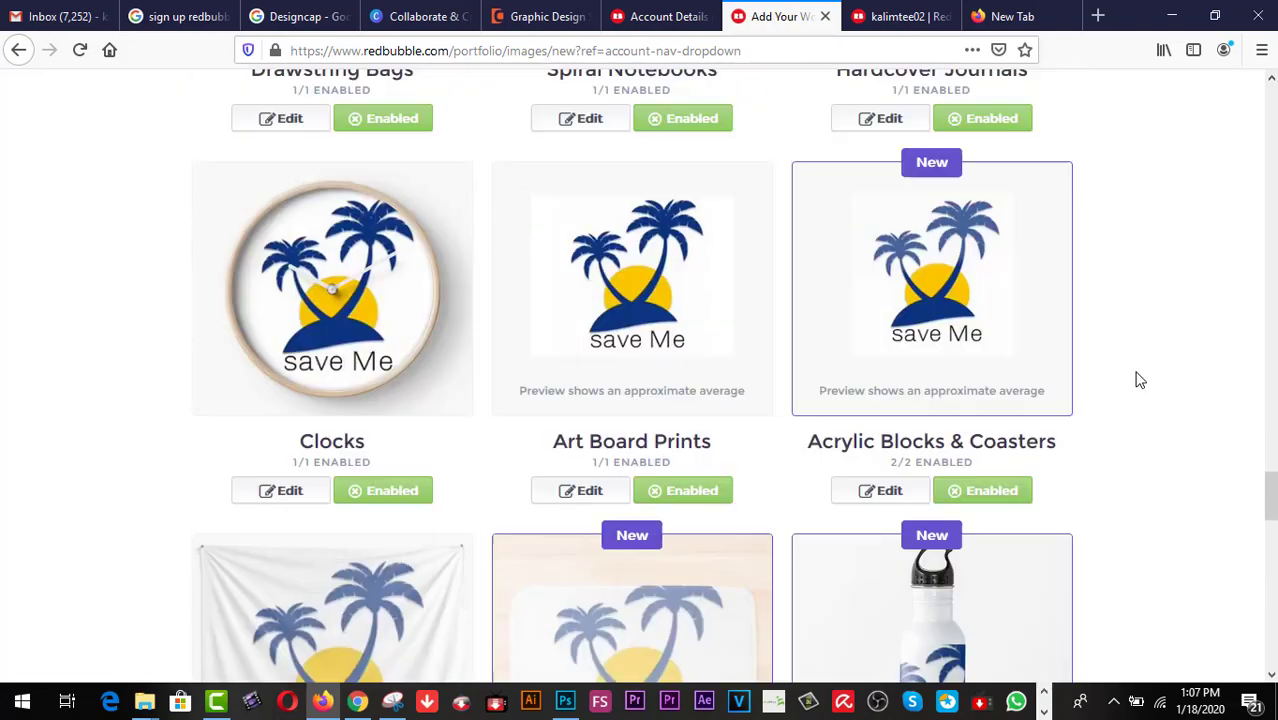
scroll(1138, 378, up, 15)
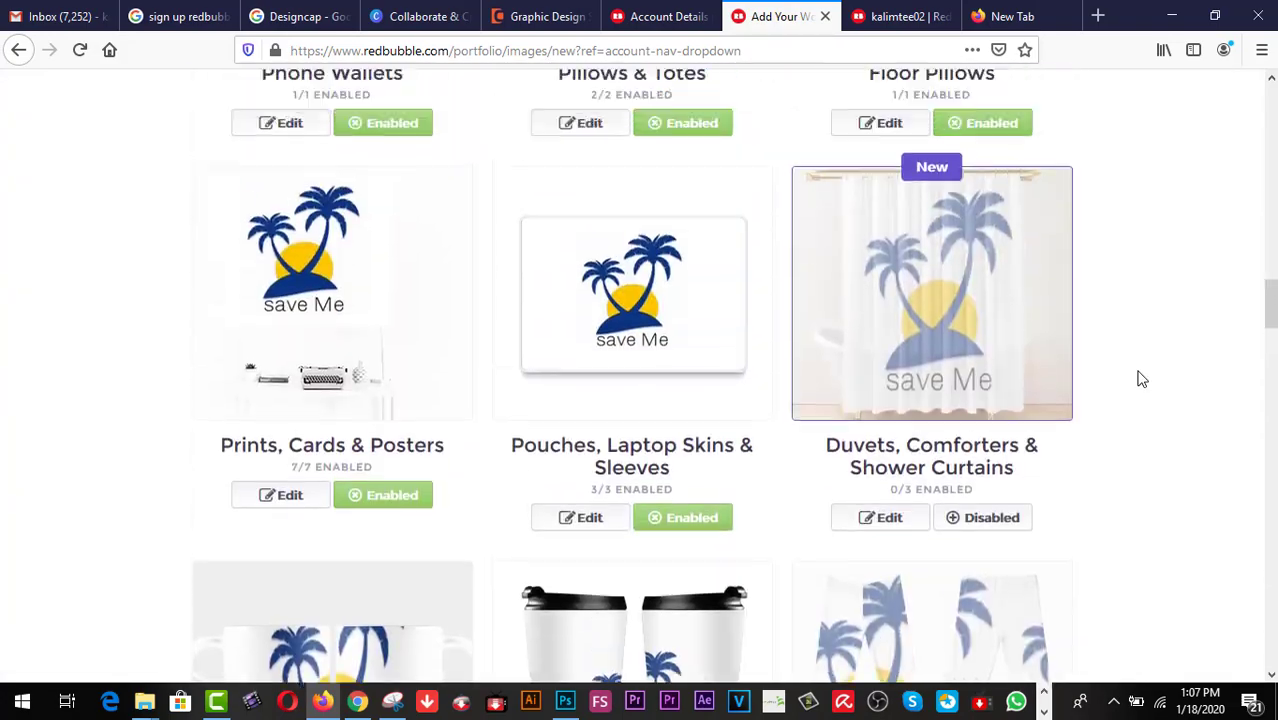
scroll(1142, 379, up, 15)
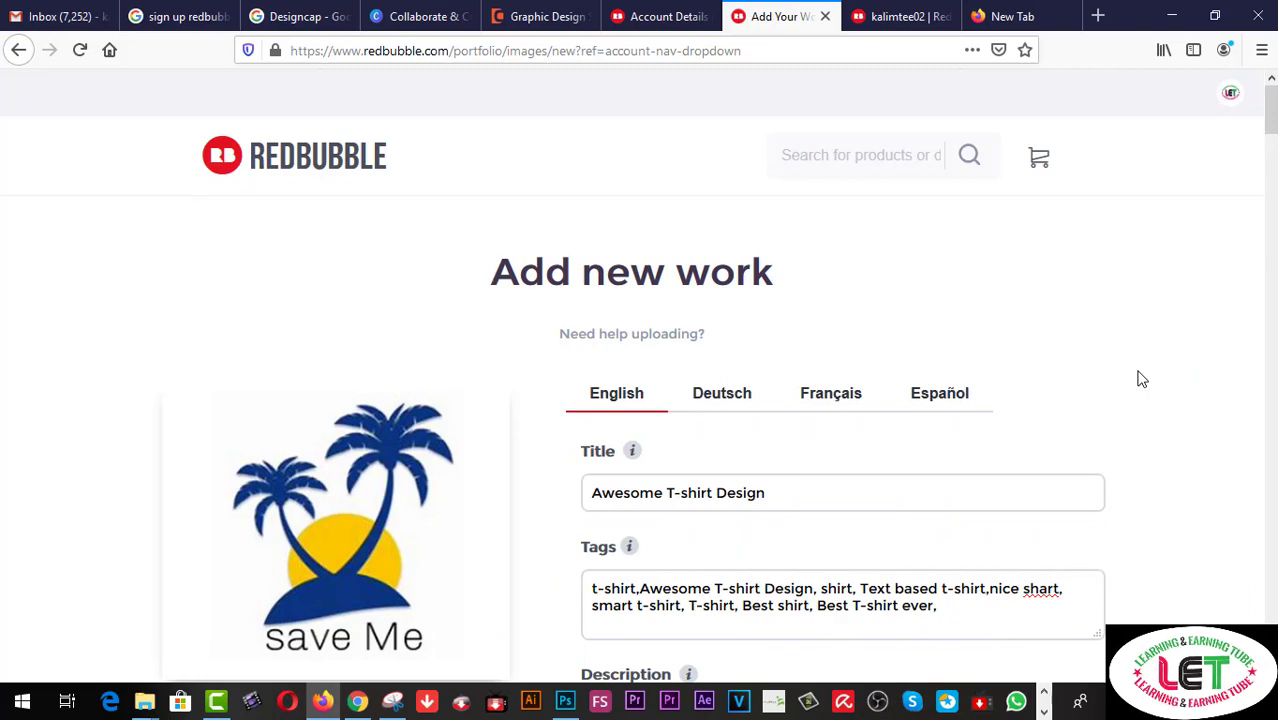
scroll(1142, 379, down, 7)
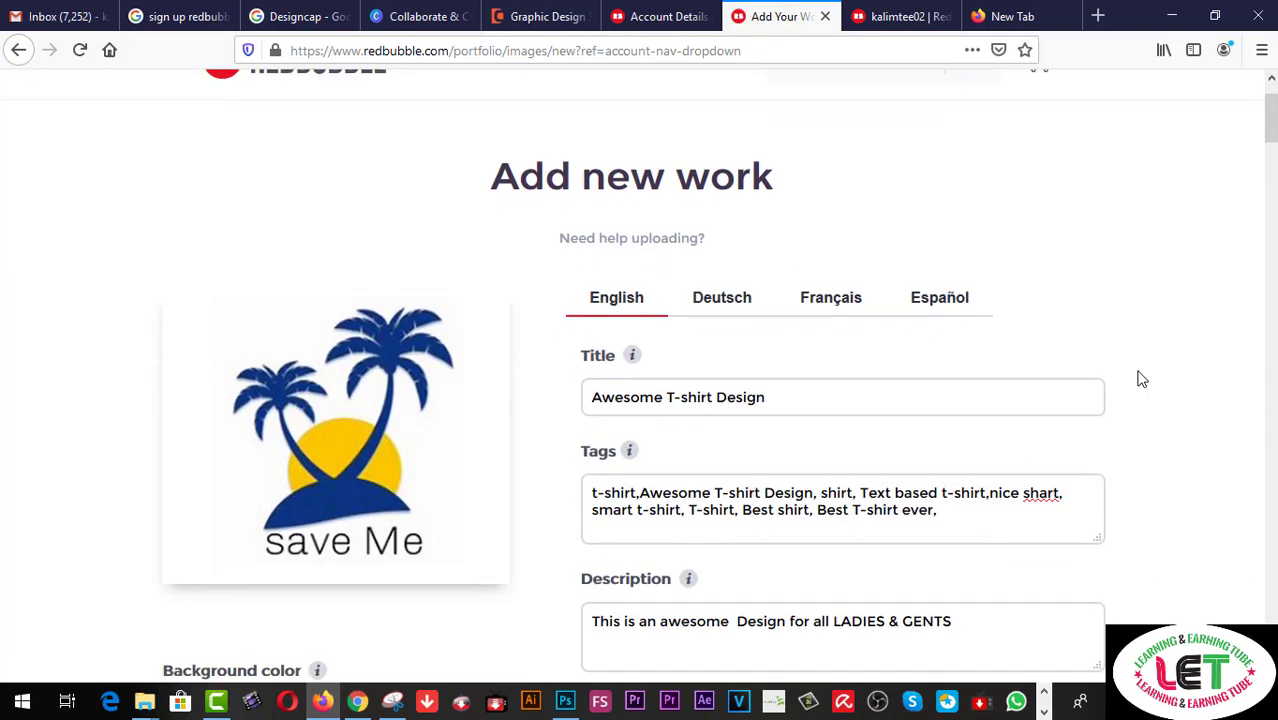
scroll(1142, 379, down, 15)
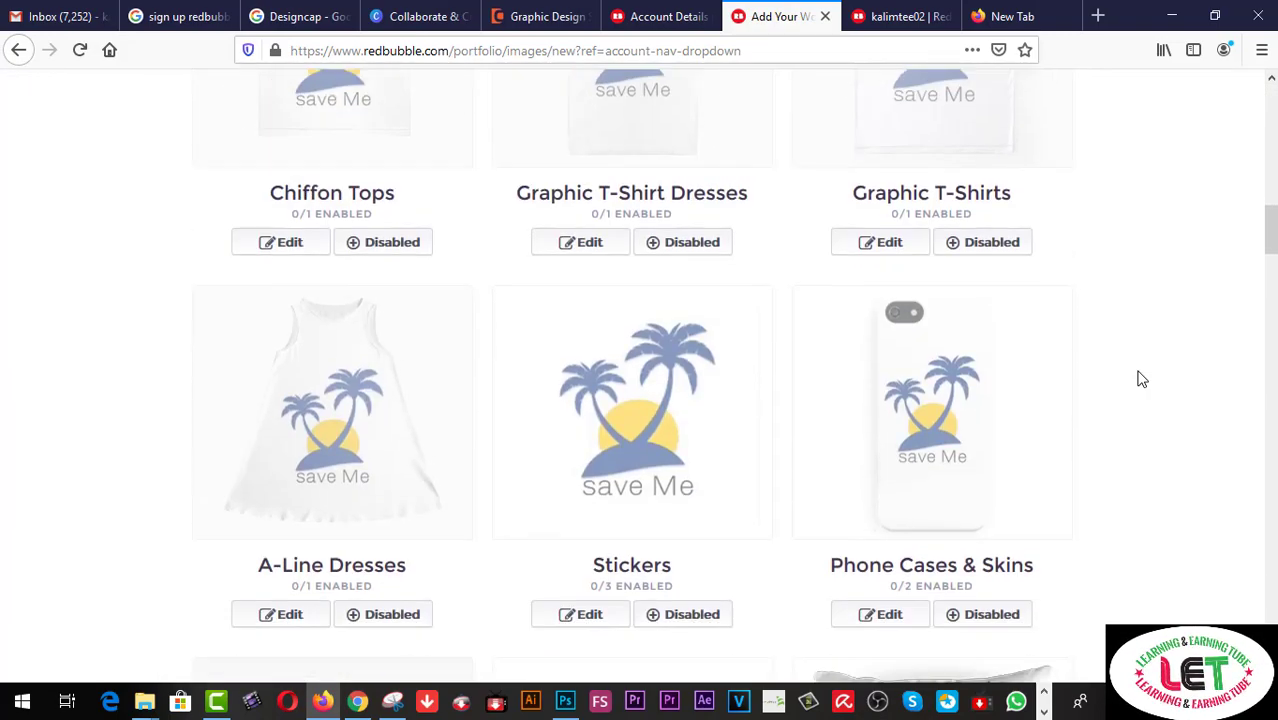
scroll(1142, 379, down, 10)
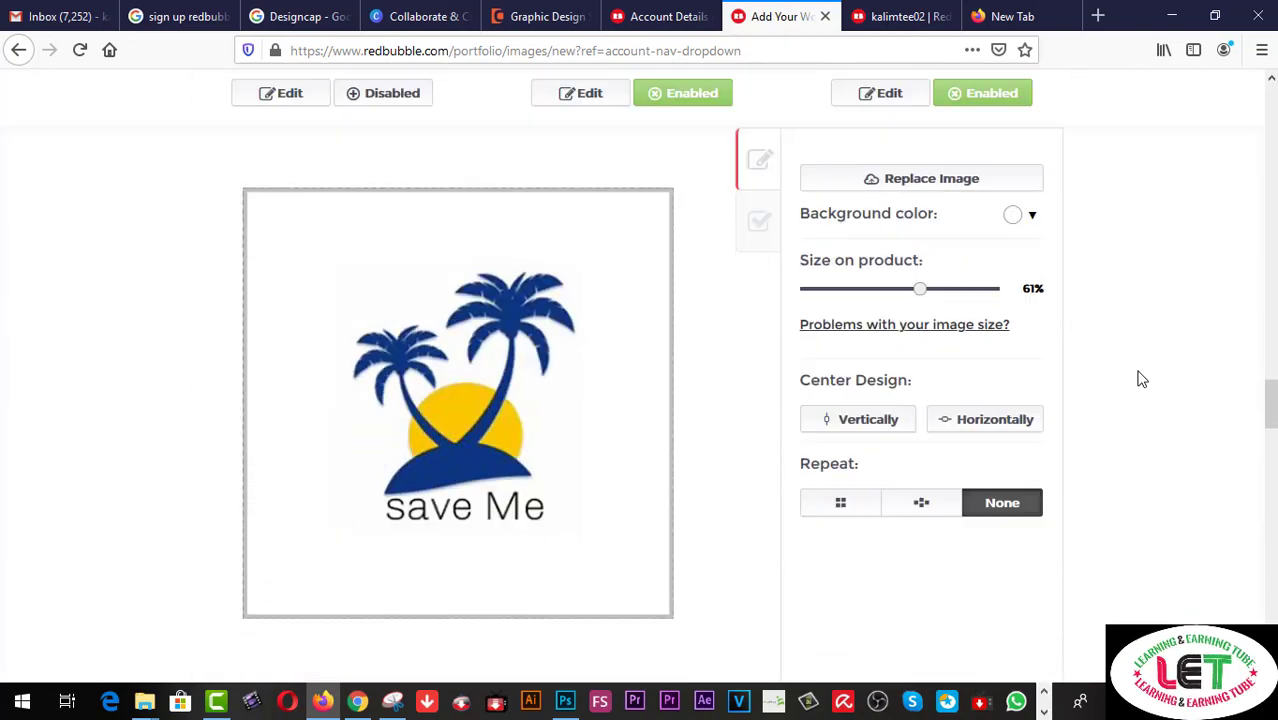
scroll(1142, 379, up, 3)
scroll(1080, 566, down, 8)
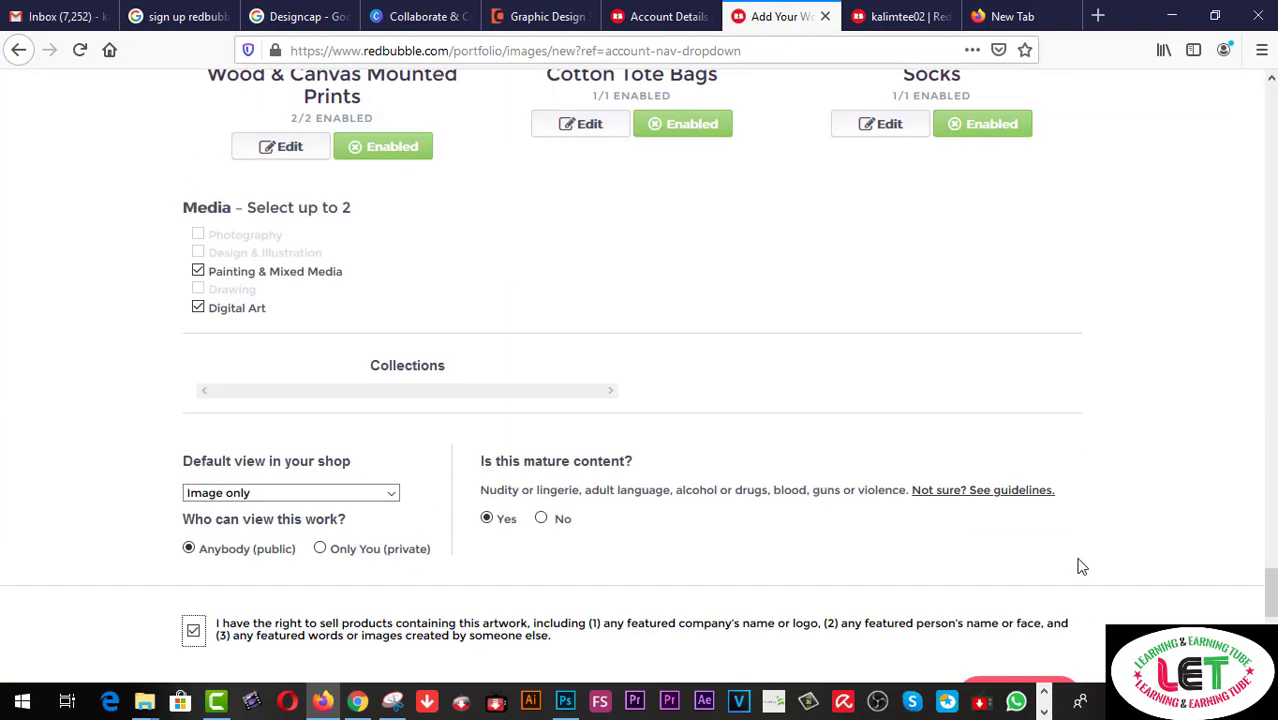
Step: Save the new work and look over its page once it has been processed
scroll(1080, 542, down, 2)
click(1018, 606)
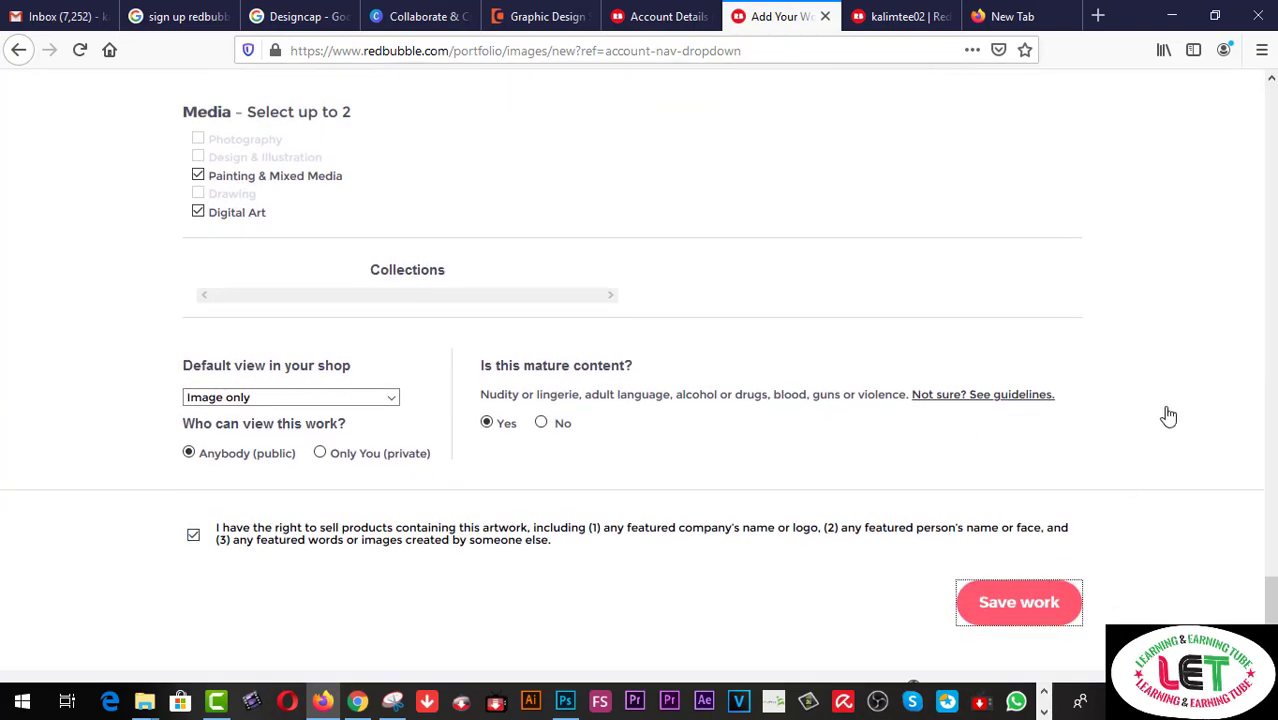
scroll(1168, 416, up, 4)
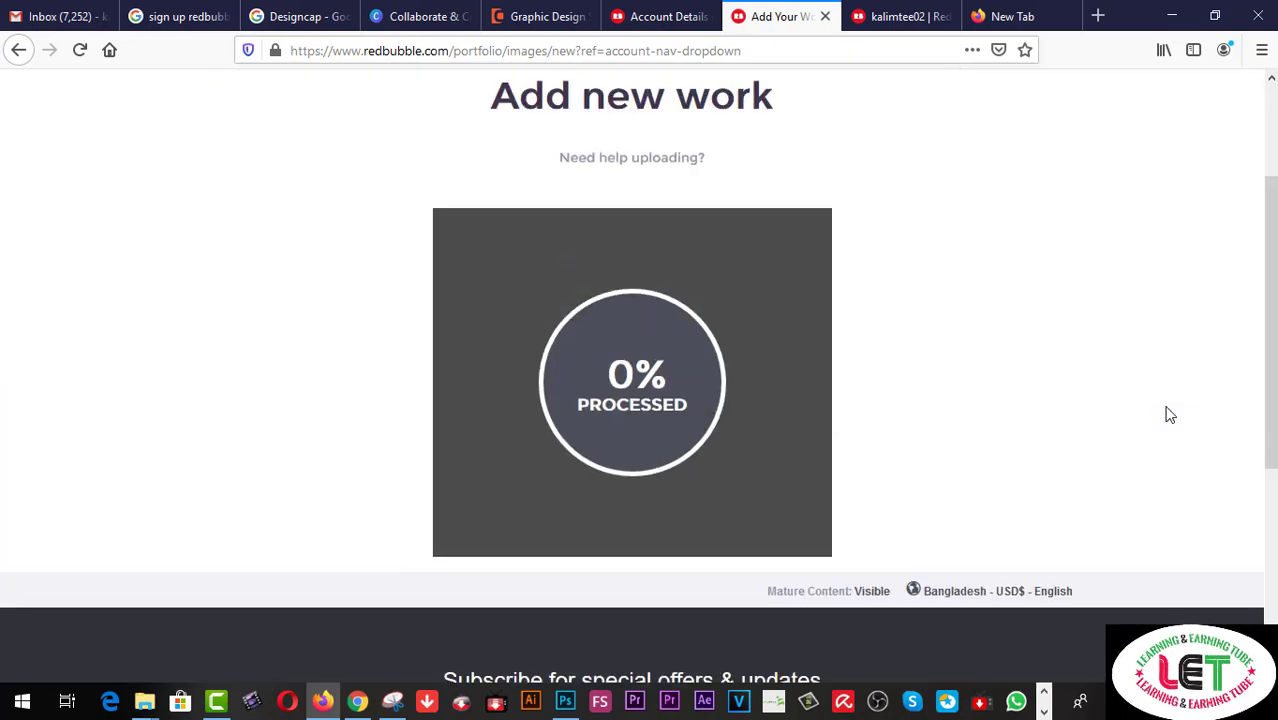
scroll(1012, 308, up, 2)
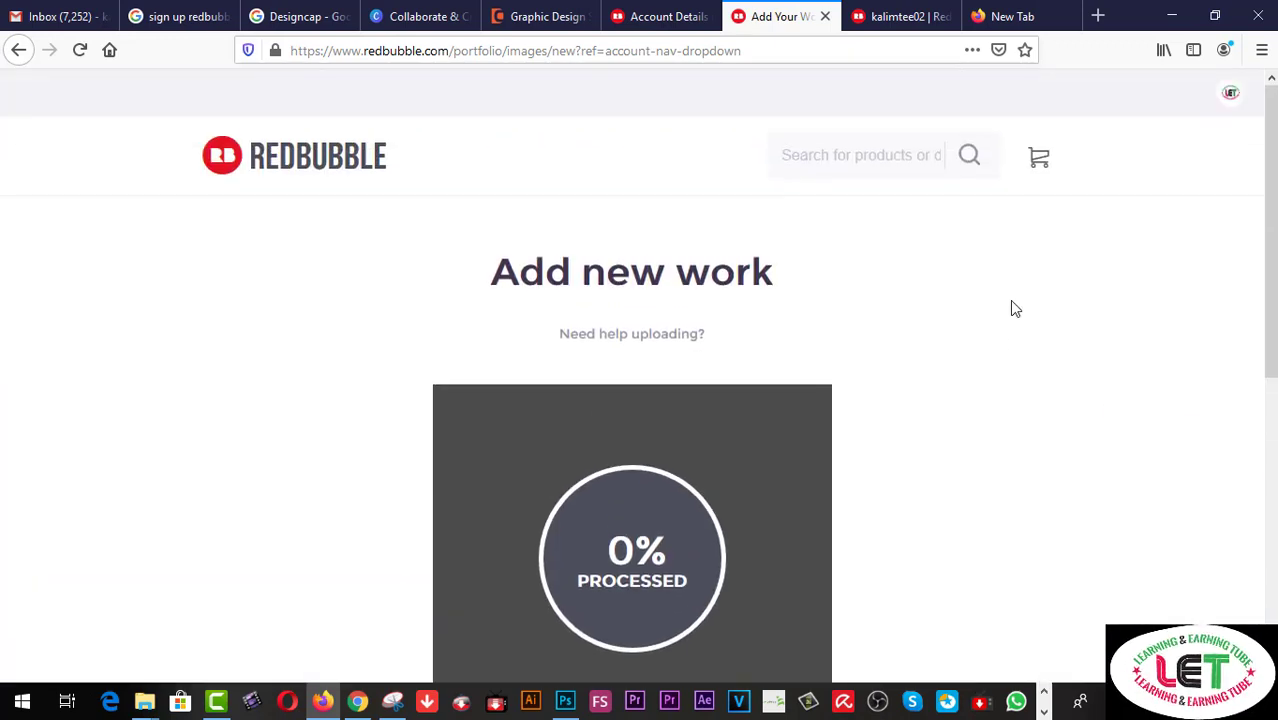
scroll(1032, 318, down, 1)
scroll(1032, 318, down, 1)
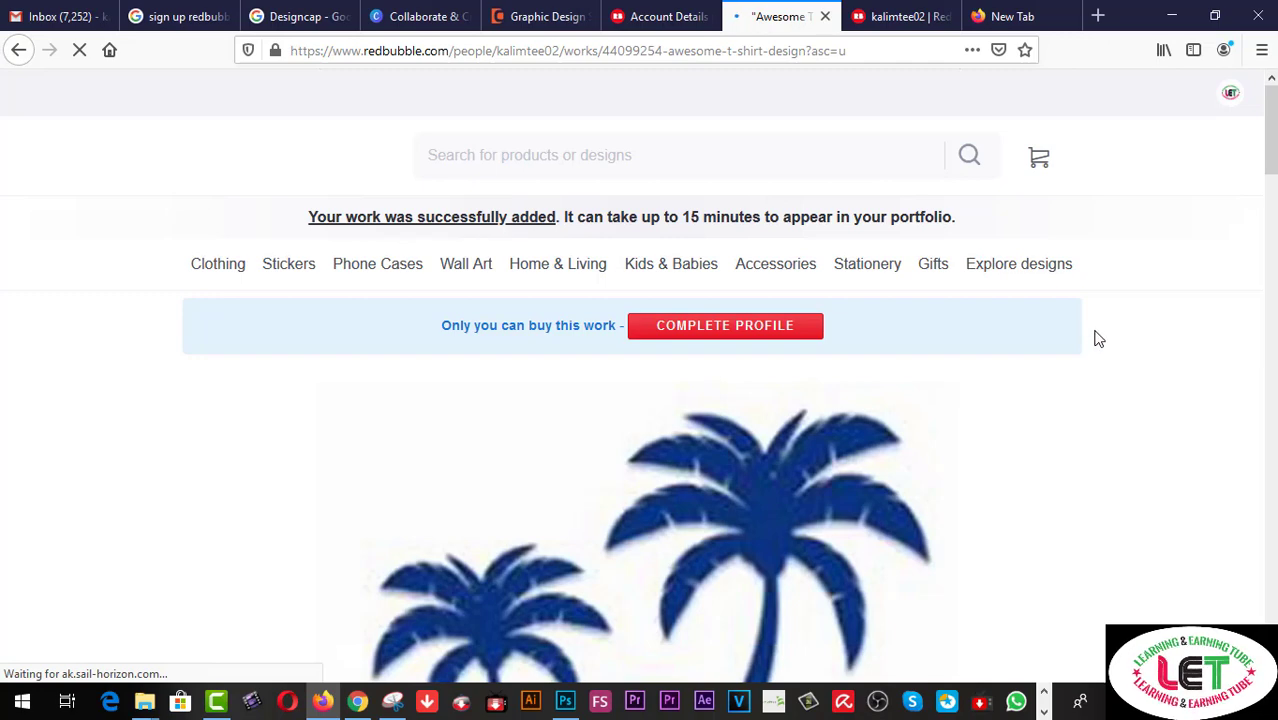
scroll(1098, 338, down, 5)
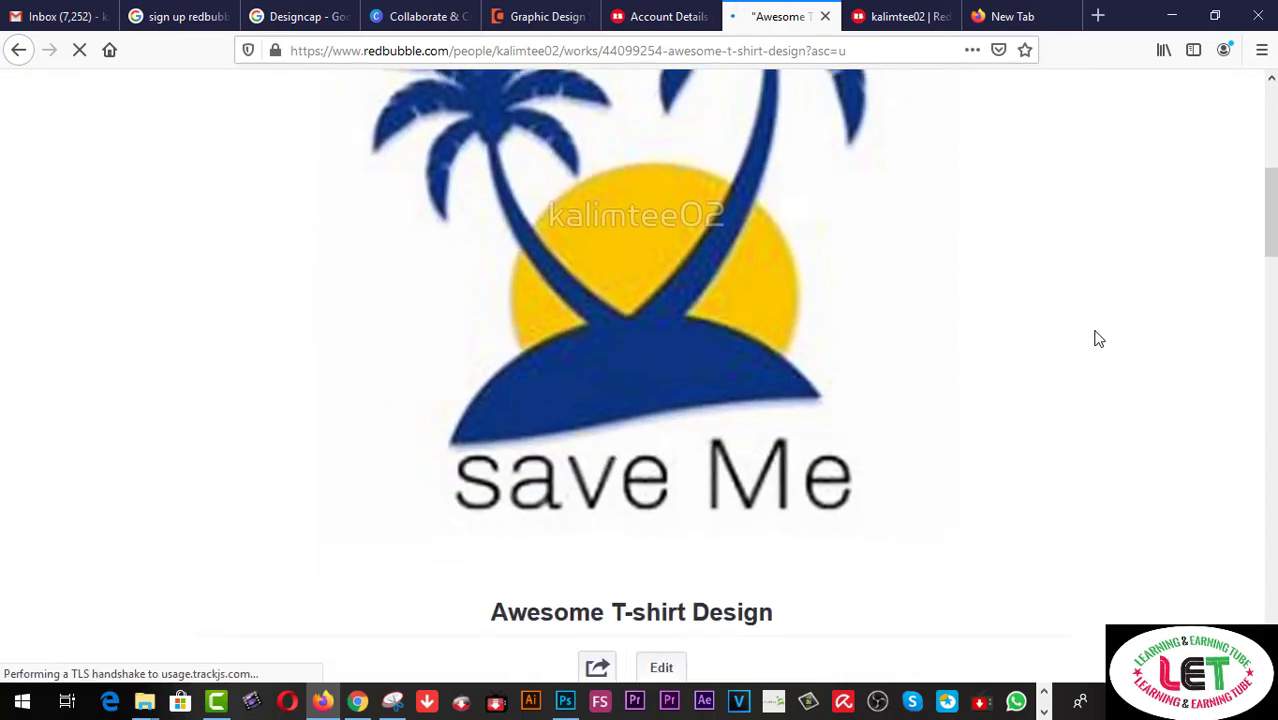
Step: Examine the product previews of the Awesome T-shirt Design work, from Apparel and Cases & Skins through Wall Art, Accessories and Stationery
scroll(1098, 338, down, 4)
scroll(1098, 338, down, 4)
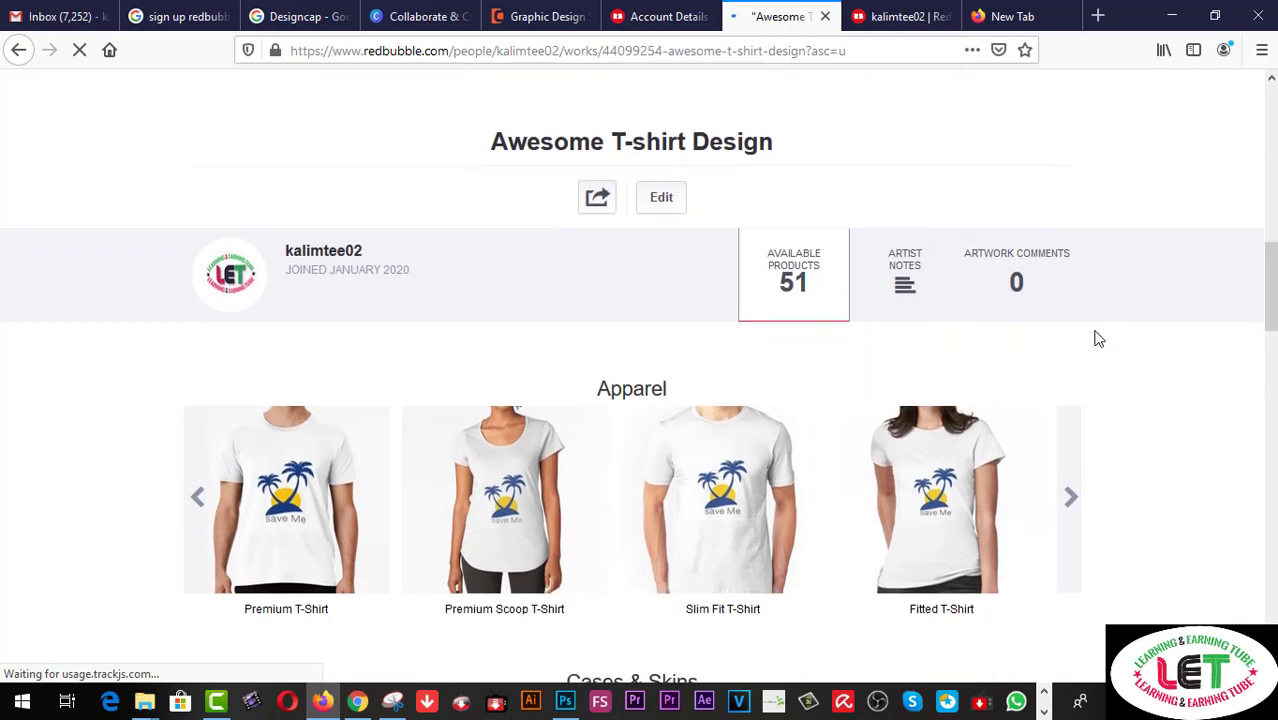
scroll(1098, 338, up, 2)
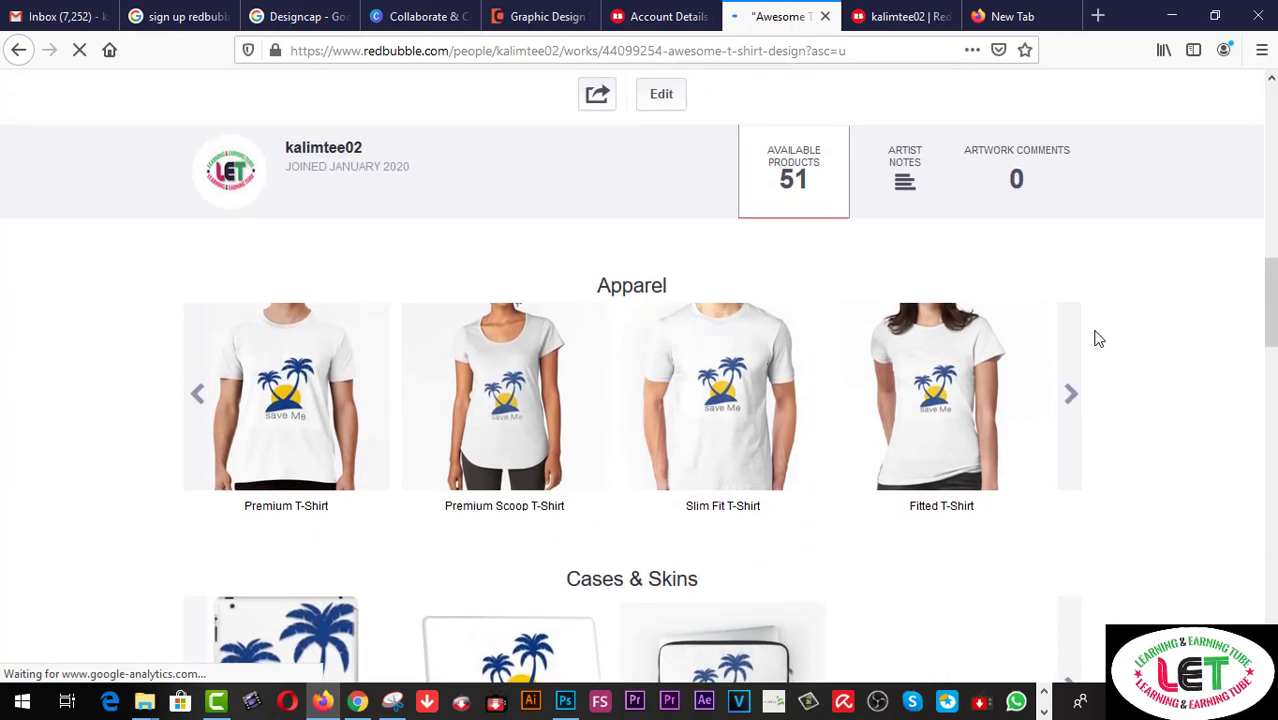
scroll(1098, 338, up, 1)
scroll(1098, 338, down, 5)
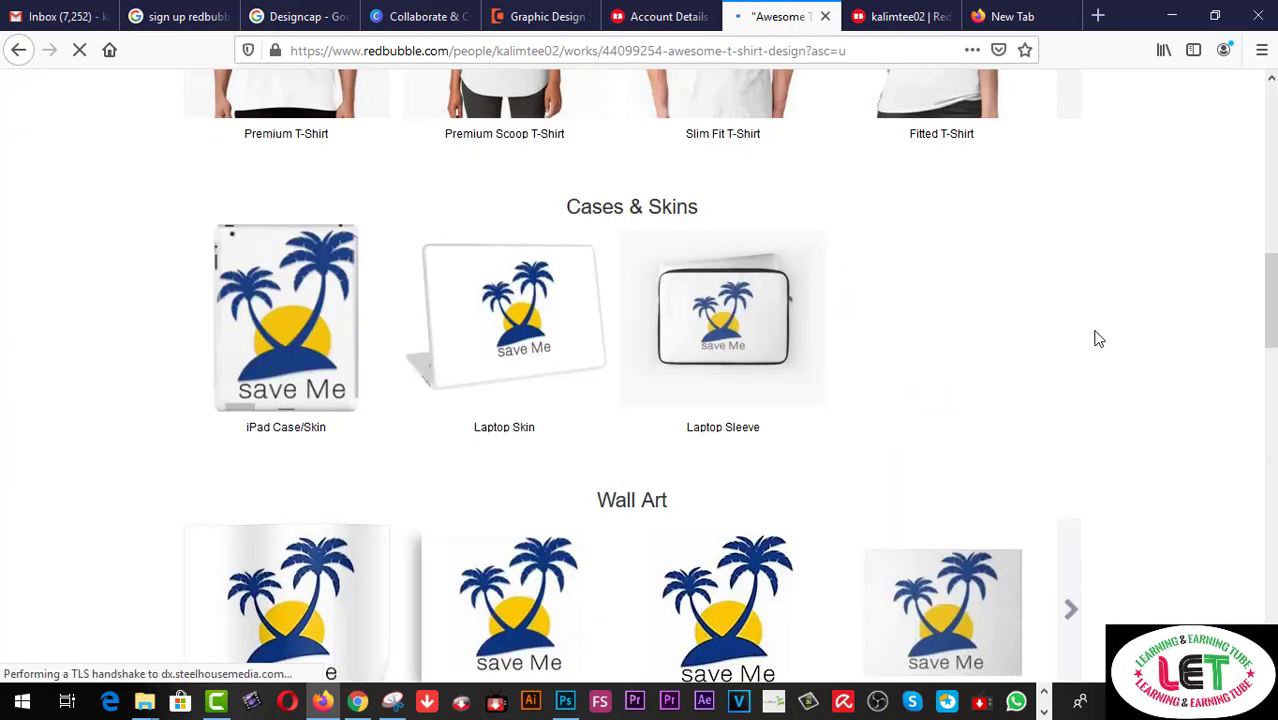
scroll(1098, 338, up, 4)
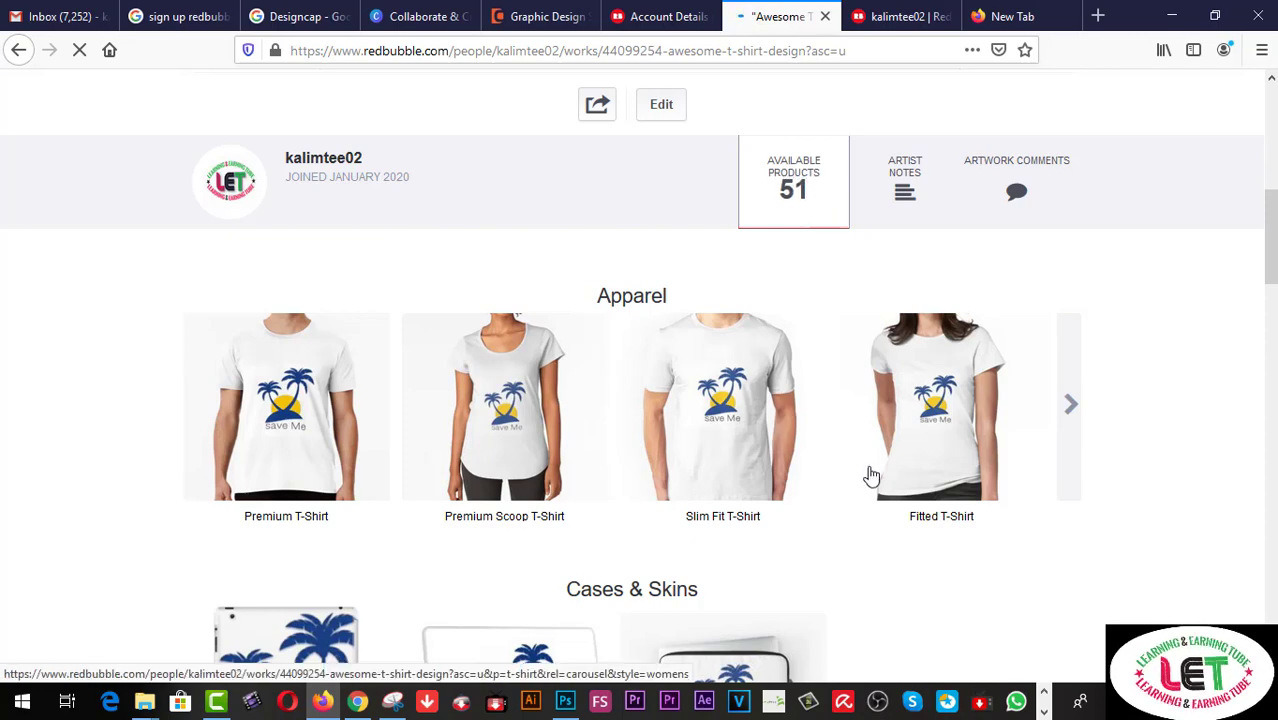
scroll(1120, 350, down, 3)
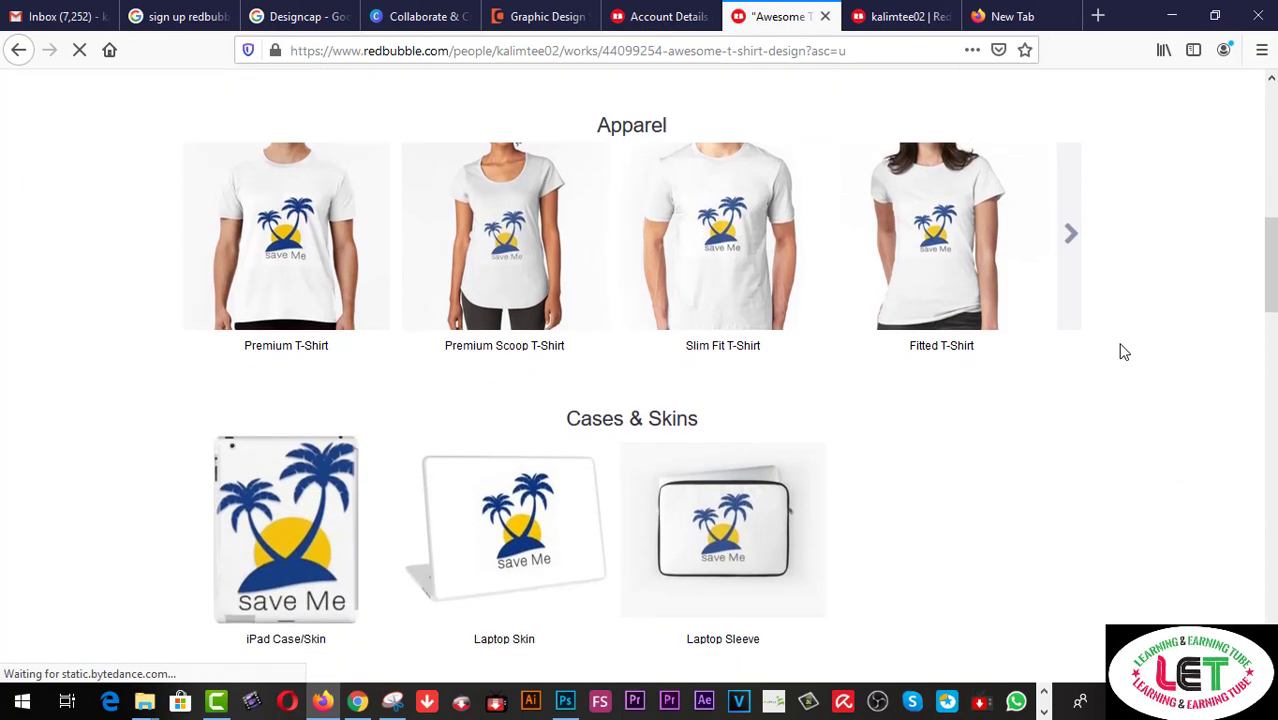
scroll(1120, 350, down, 12)
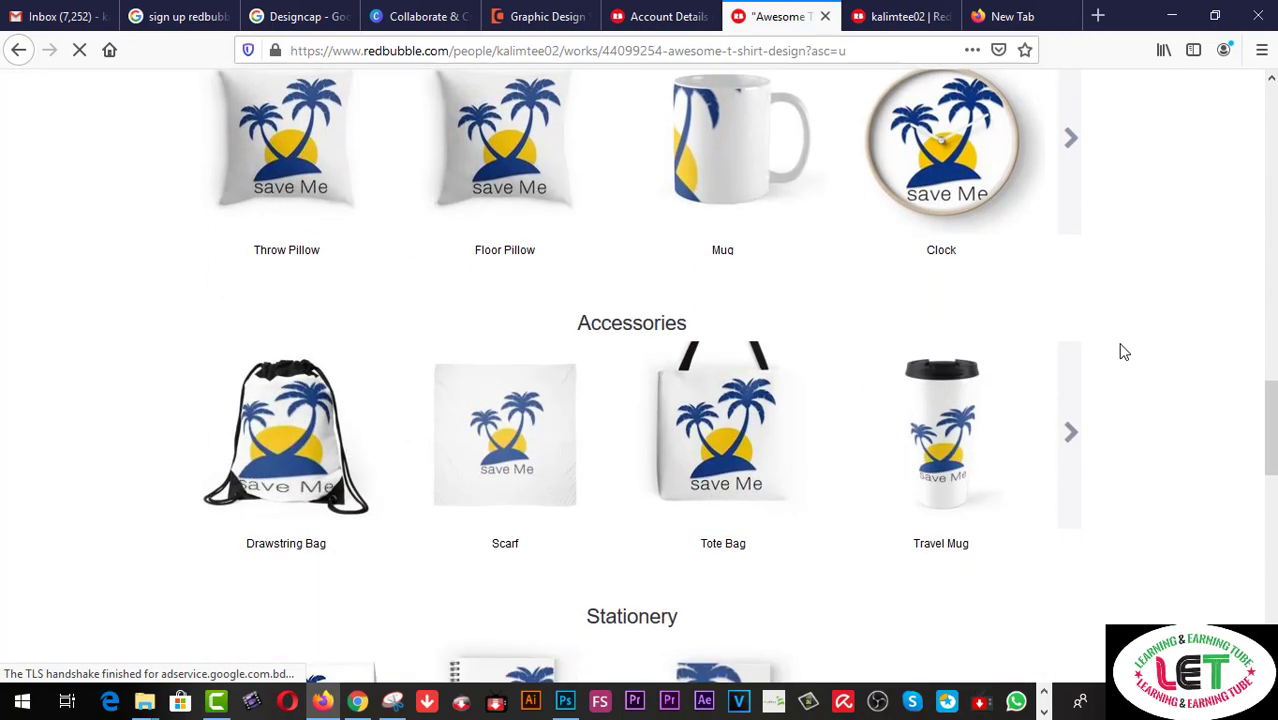
scroll(1122, 350, down, 4)
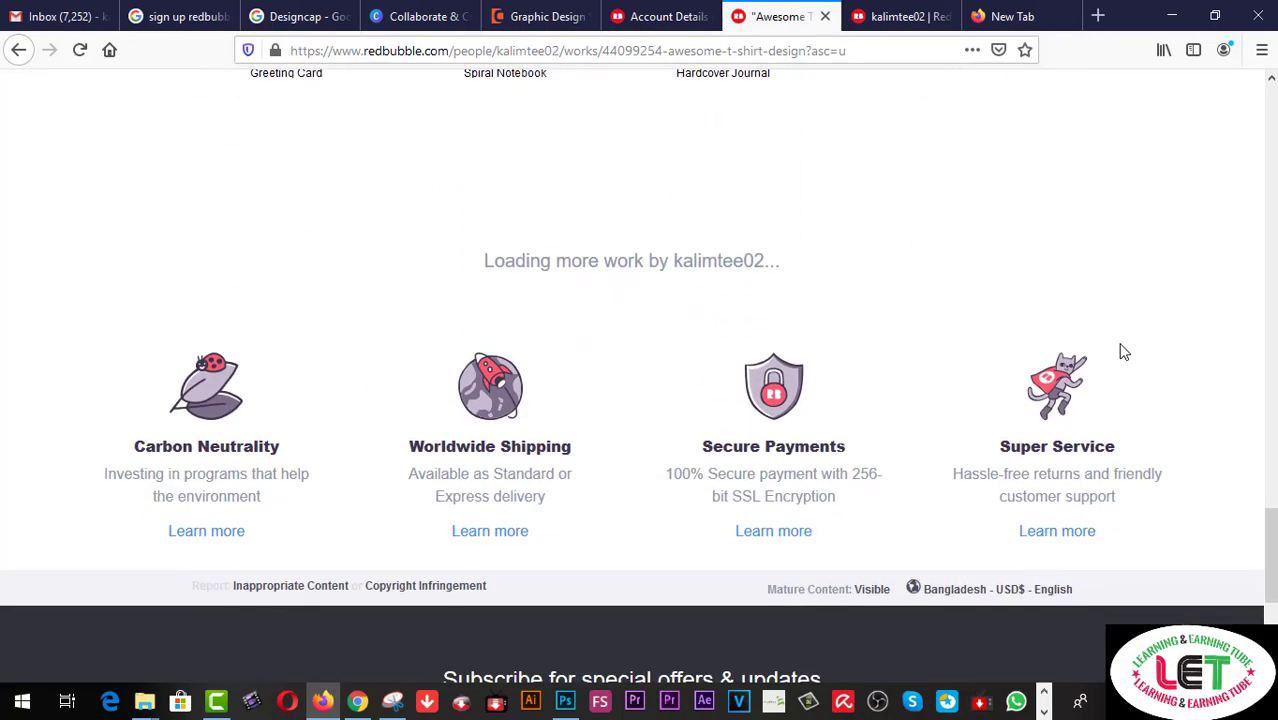
scroll(1122, 350, up, 15)
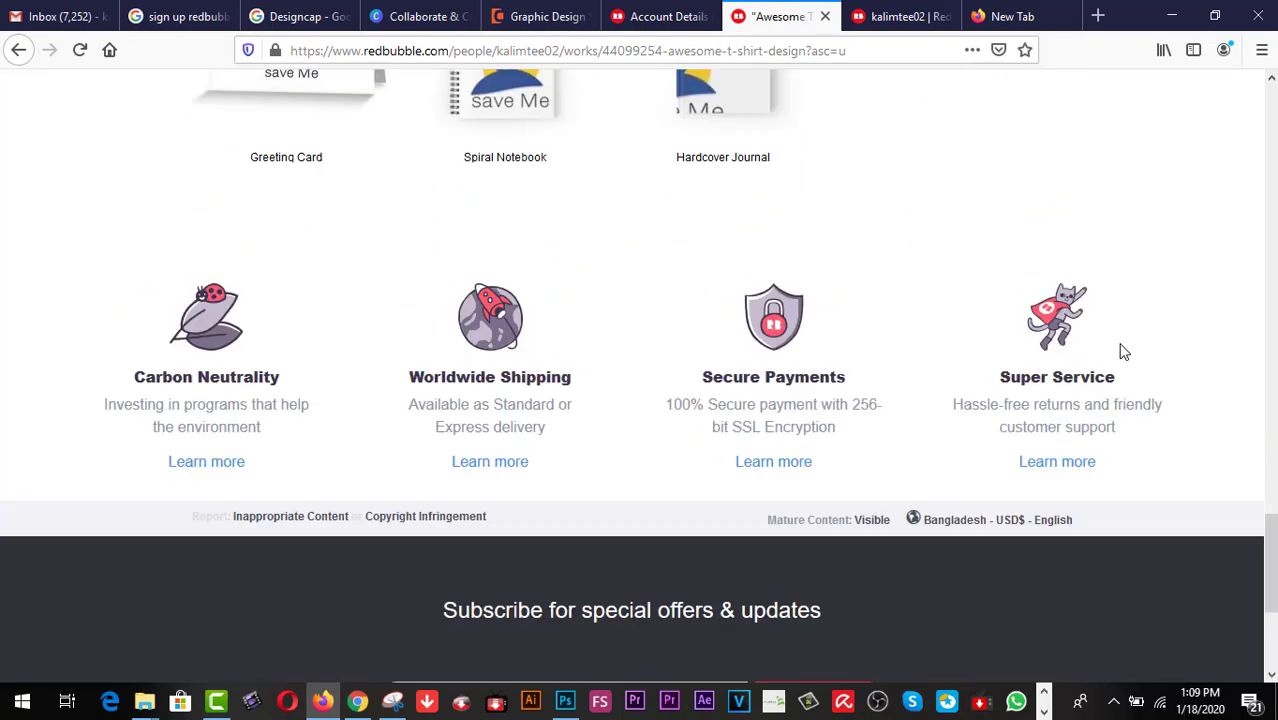
scroll(1122, 350, up, 15)
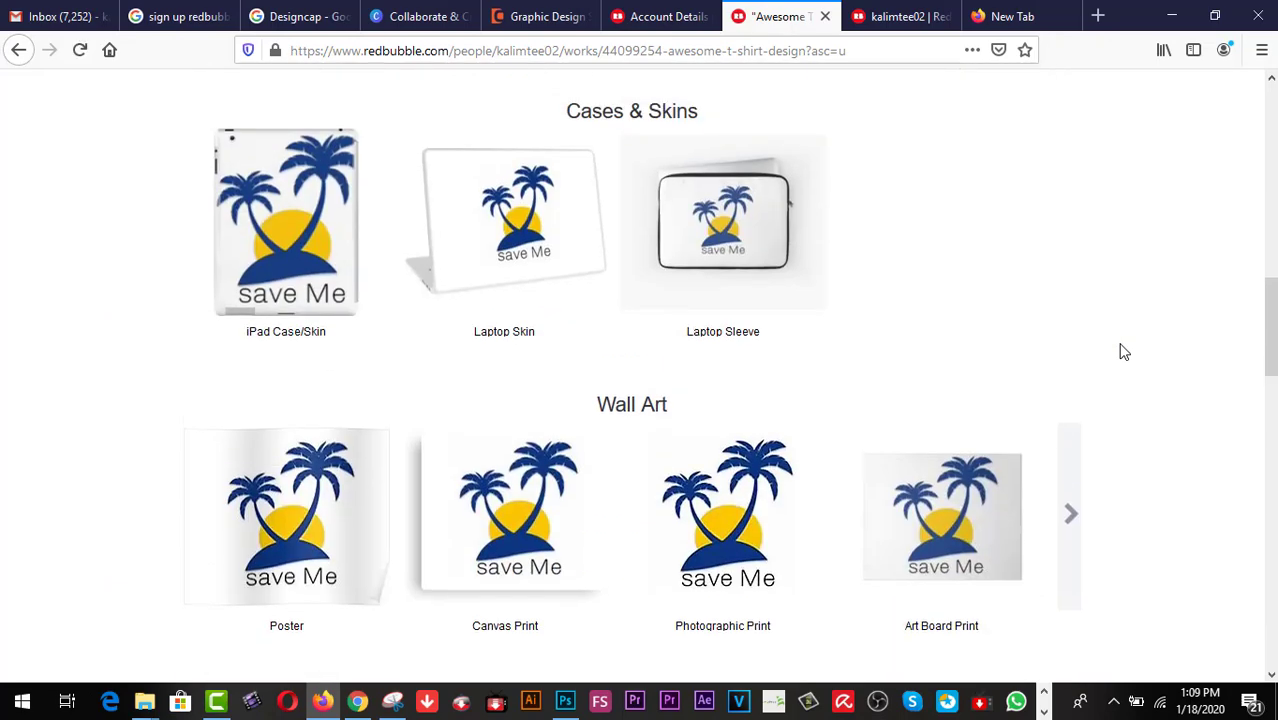
Step: Open the account's payment details page and review its personal details, residential address, payment currency and user agreement sections
scroll(1122, 350, up, 2)
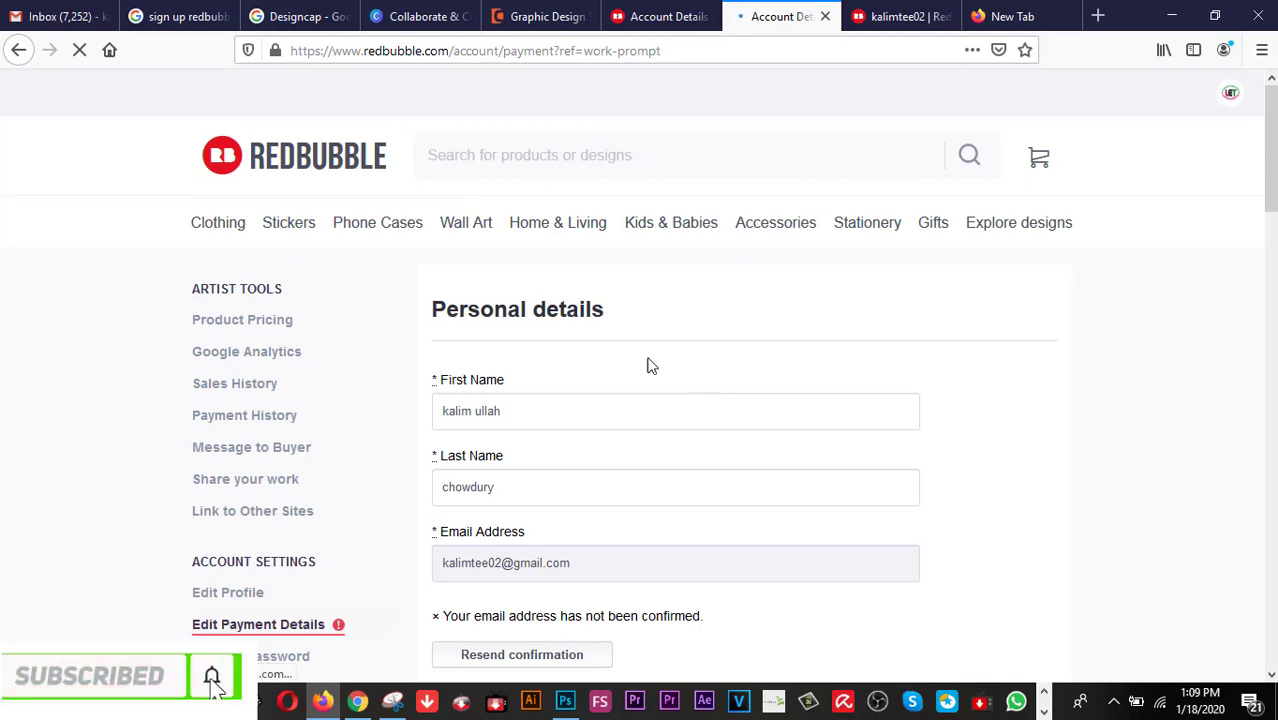
scroll(650, 370, down, 7)
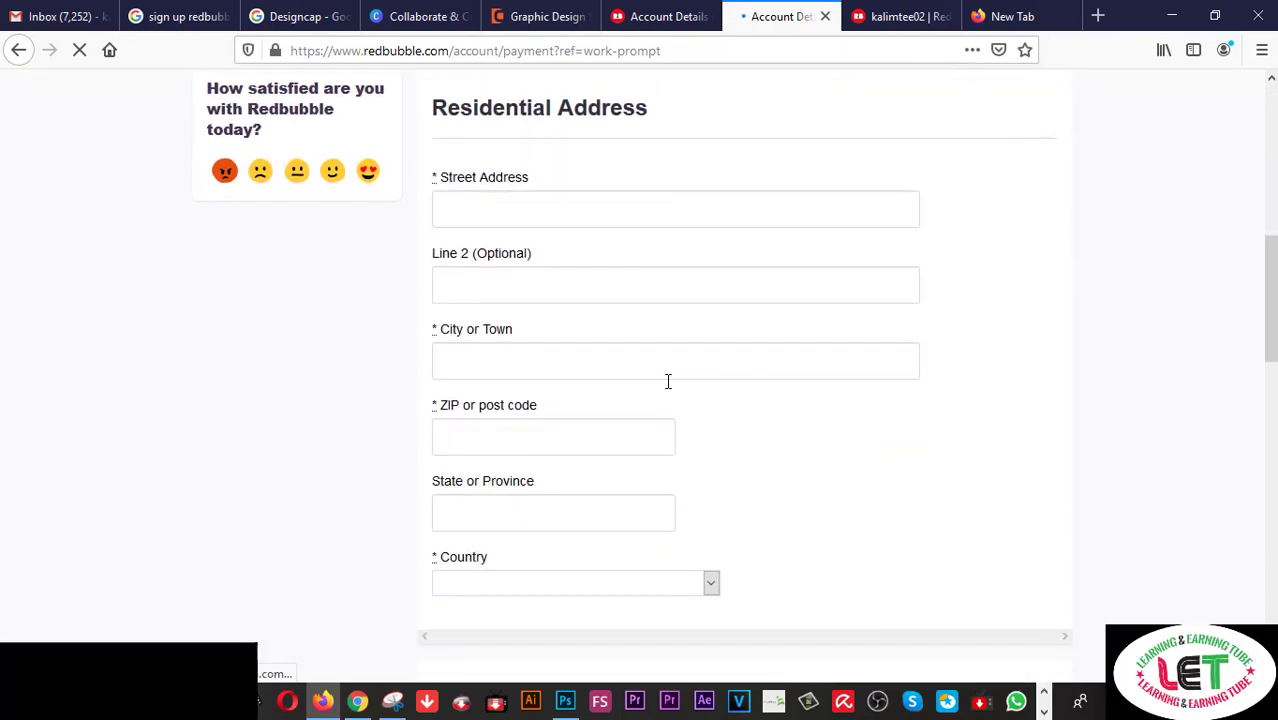
scroll(668, 381, down, 7)
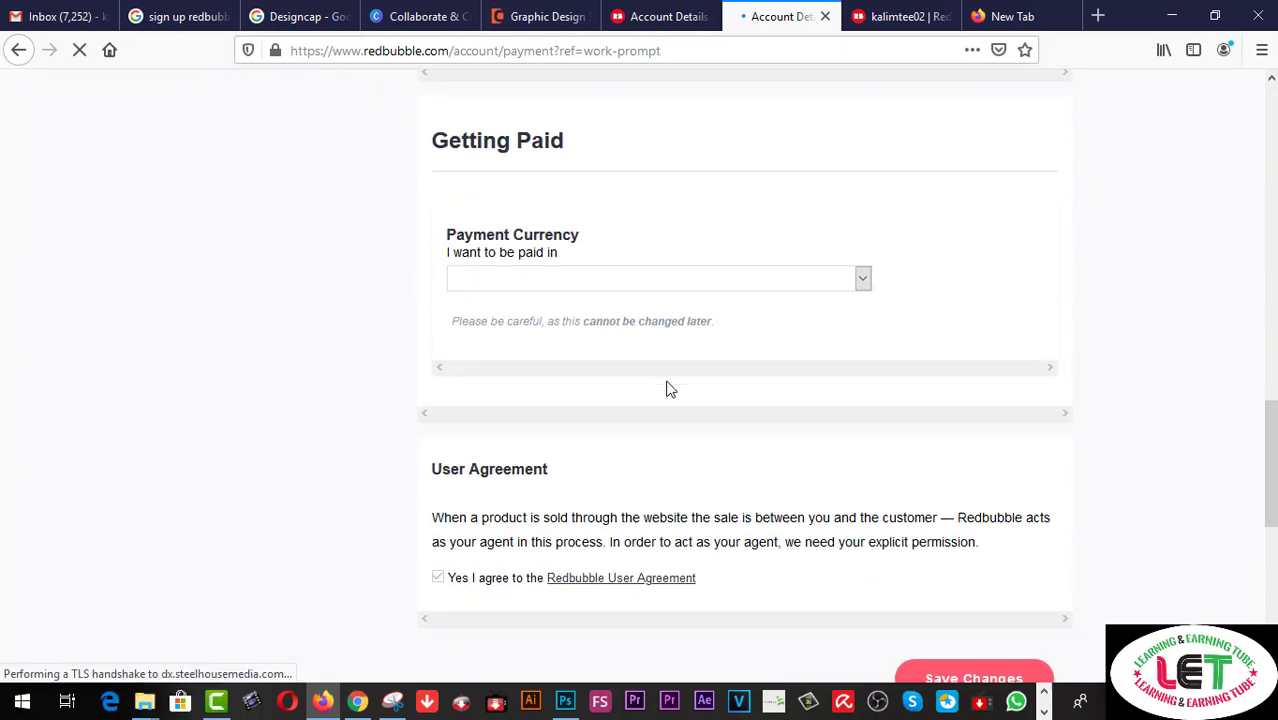
scroll(670, 390, down, 2)
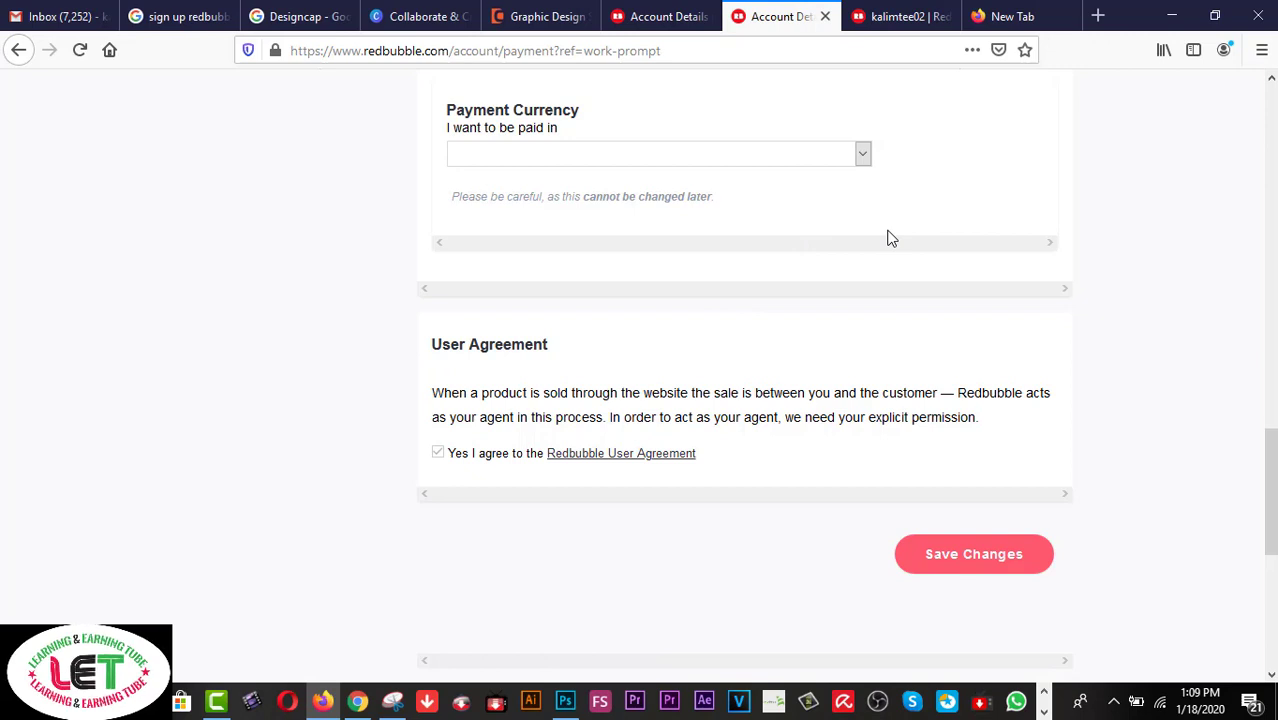
Step: Switch to the Canva site and look over its home page as a design tool option
click(430, 17)
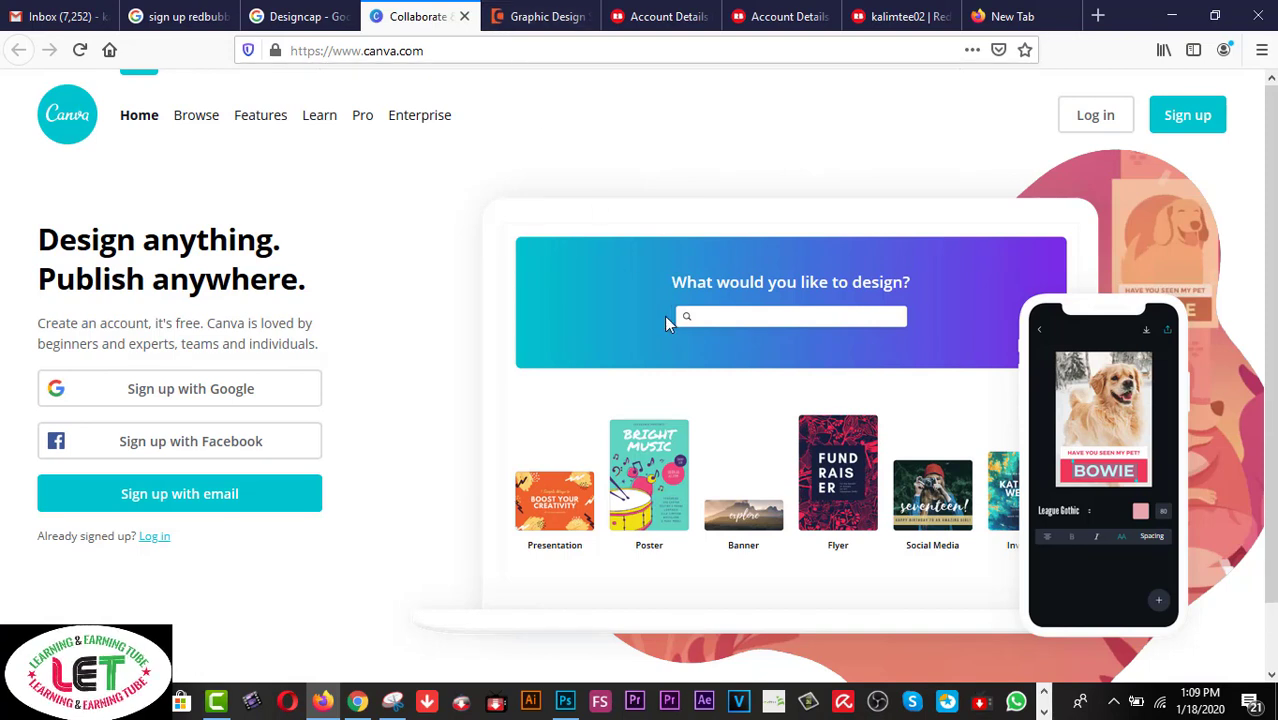
scroll(795, 339, down, 1)
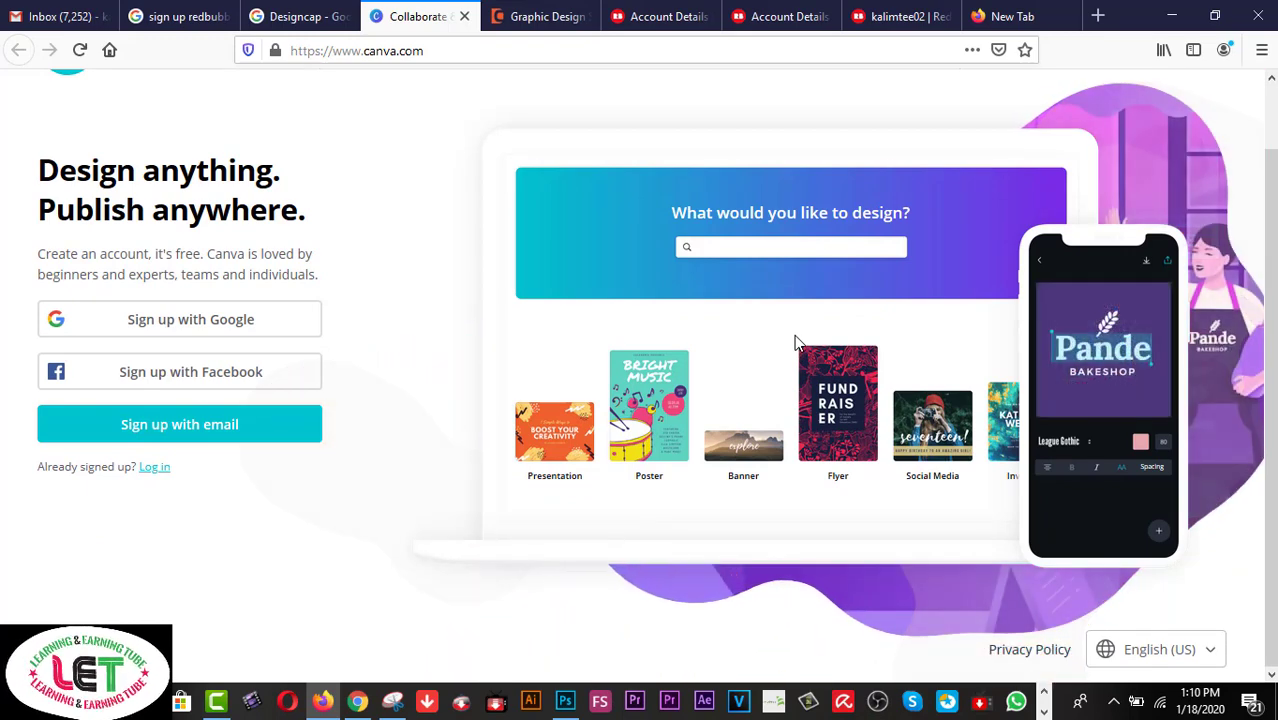
scroll(868, 410, up, 1)
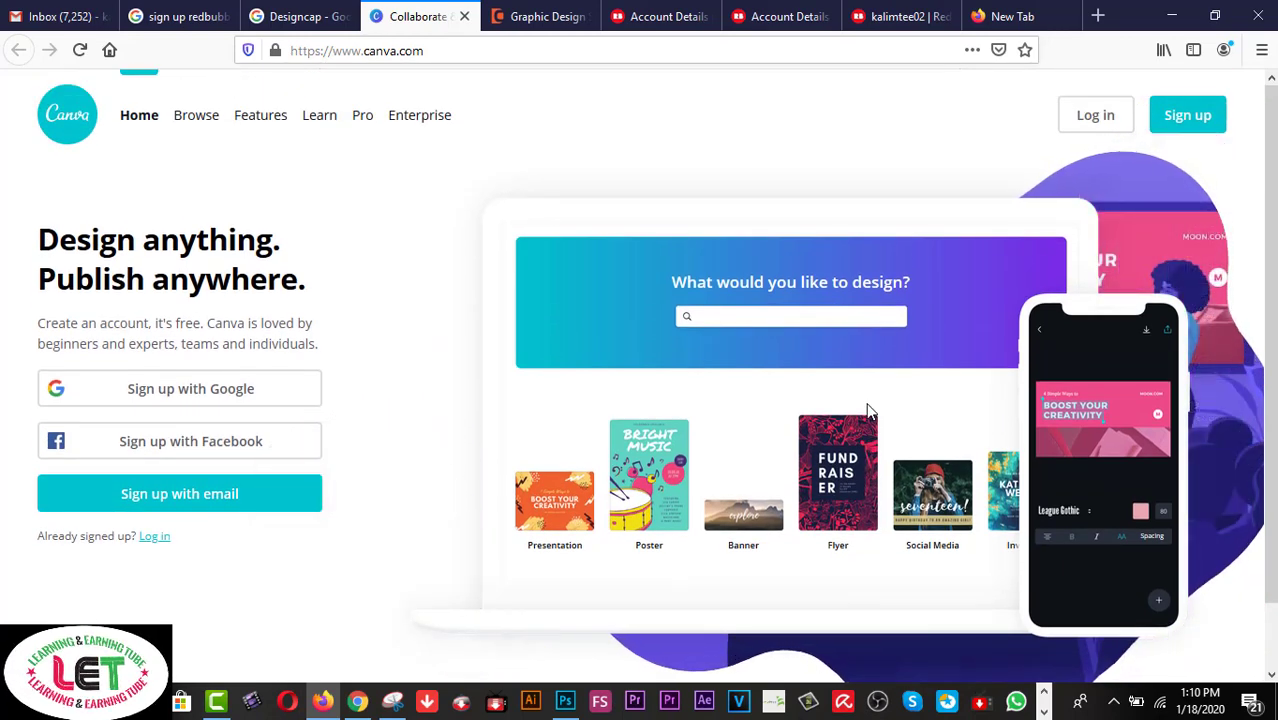
Step: Switch to the DesignCap site and browse the graphic design types on its home page, such as Poster, Flyer and Invitation
click(545, 18)
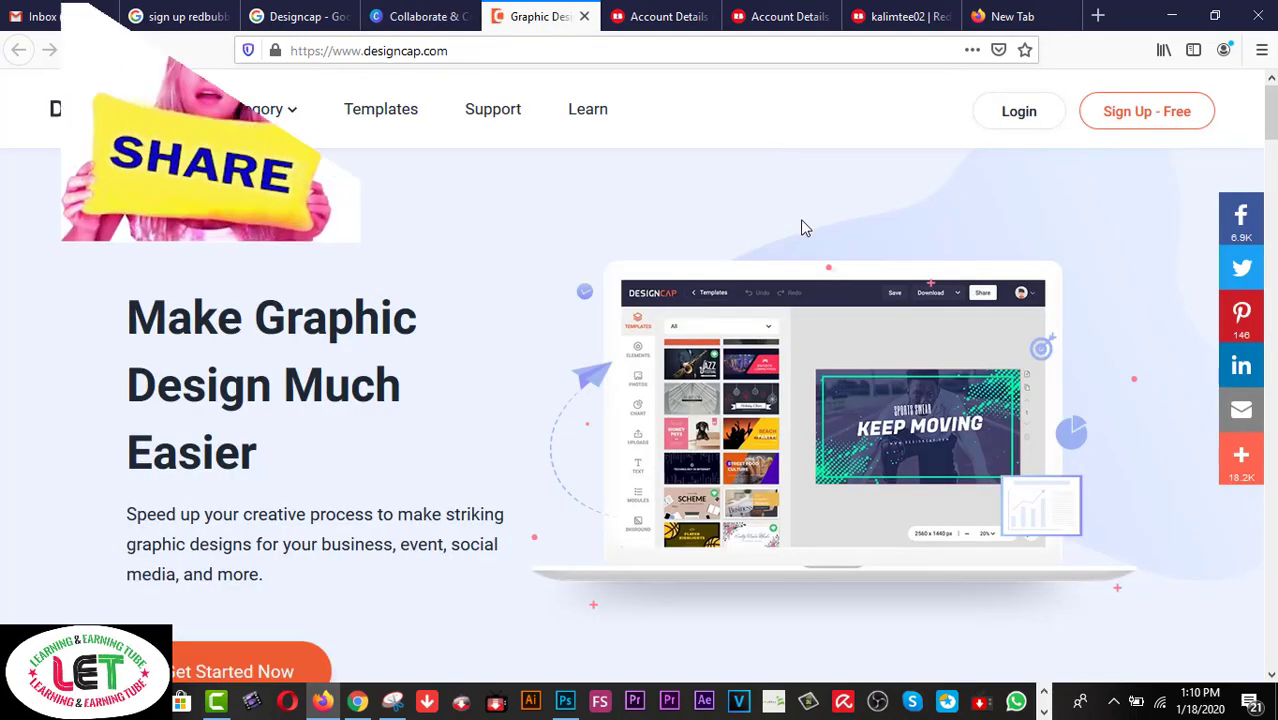
scroll(802, 230, down, 3)
scroll(754, 344, down, 8)
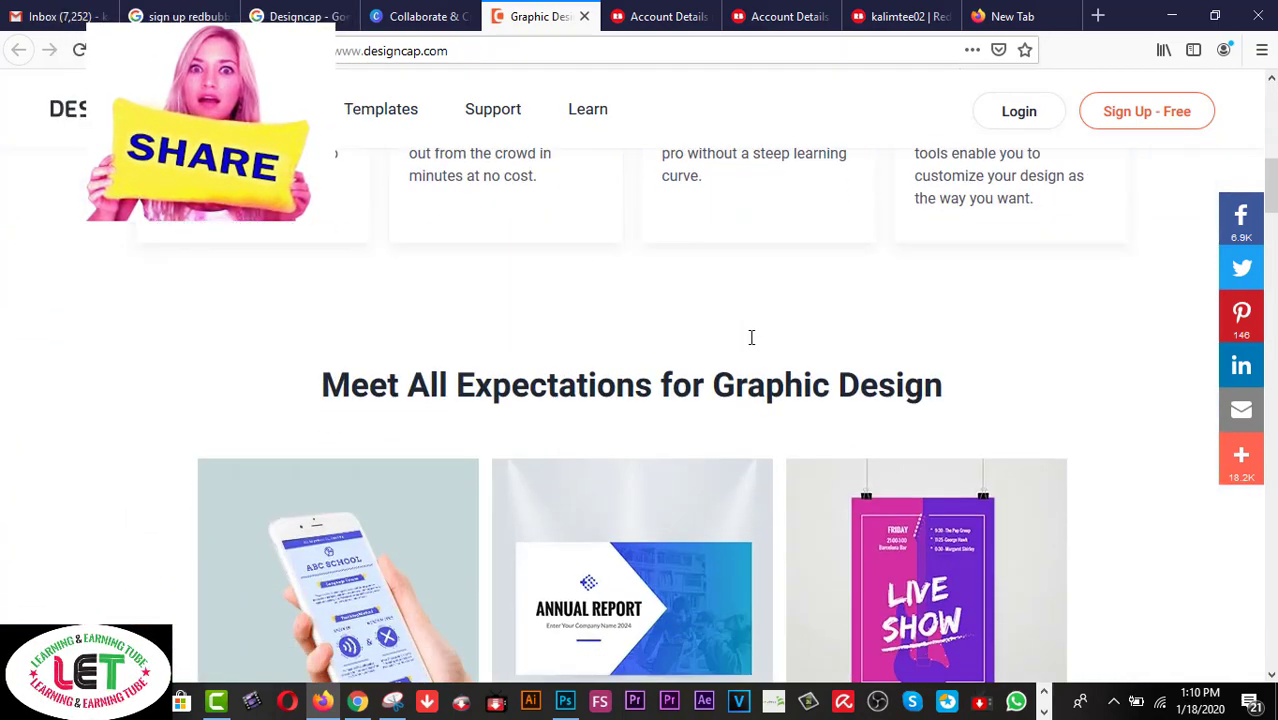
scroll(752, 340, down, 6)
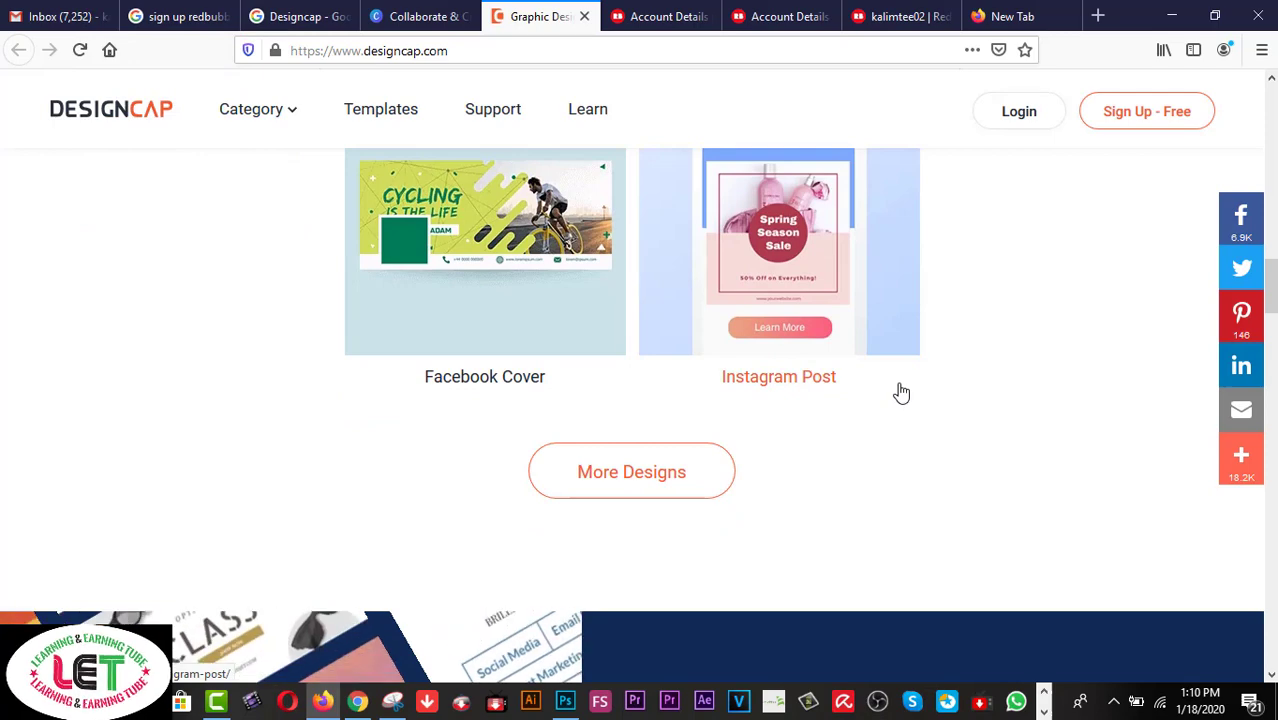
scroll(897, 391, up, 4)
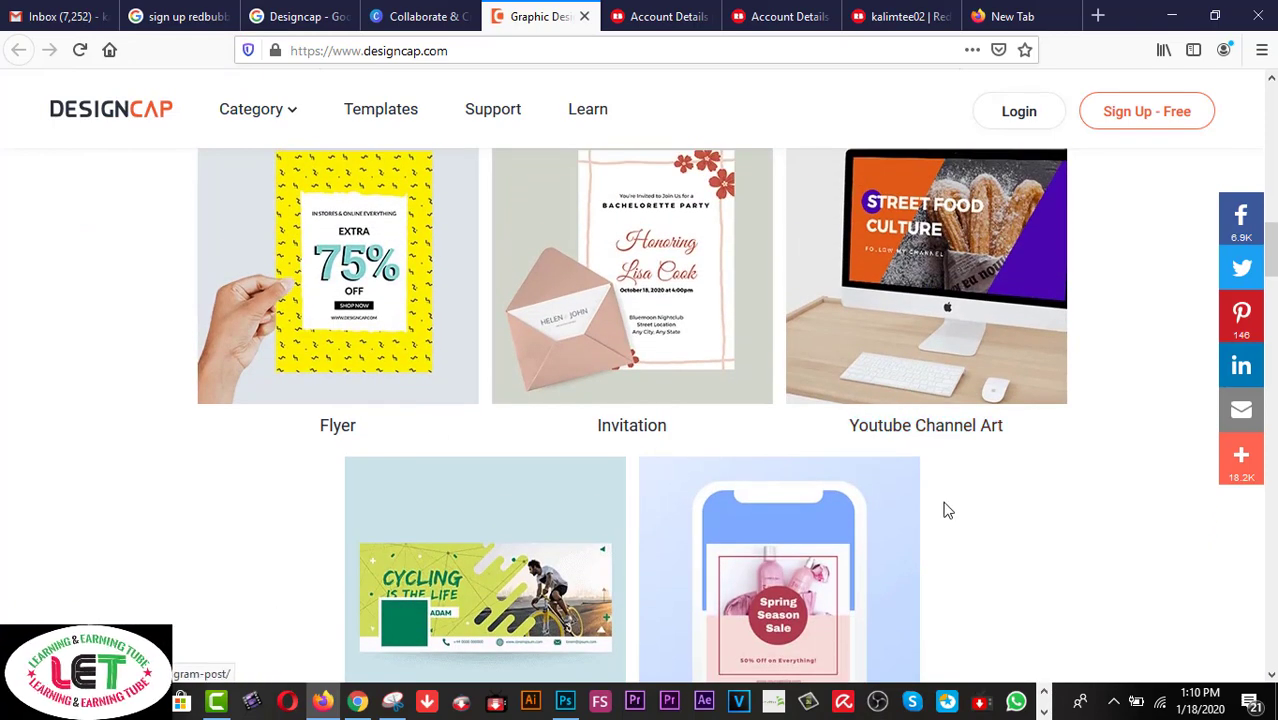
scroll(1022, 505, up, 8)
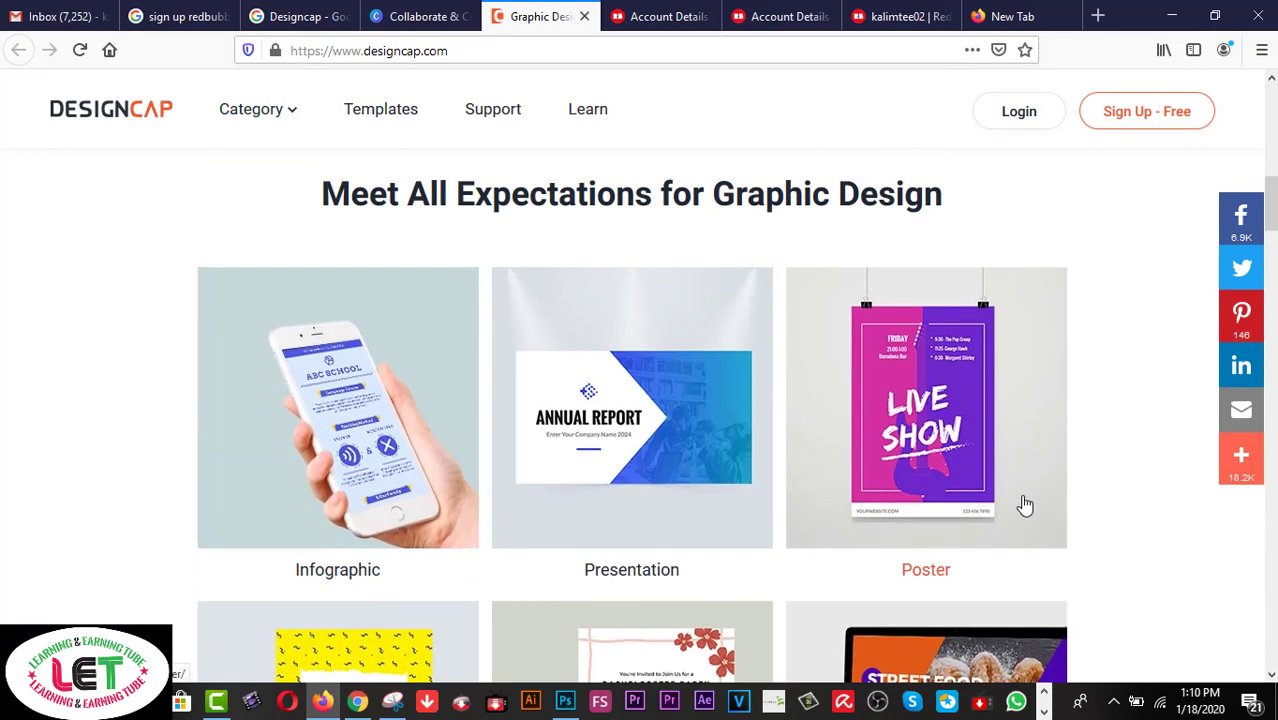
scroll(1025, 505, up, 7)
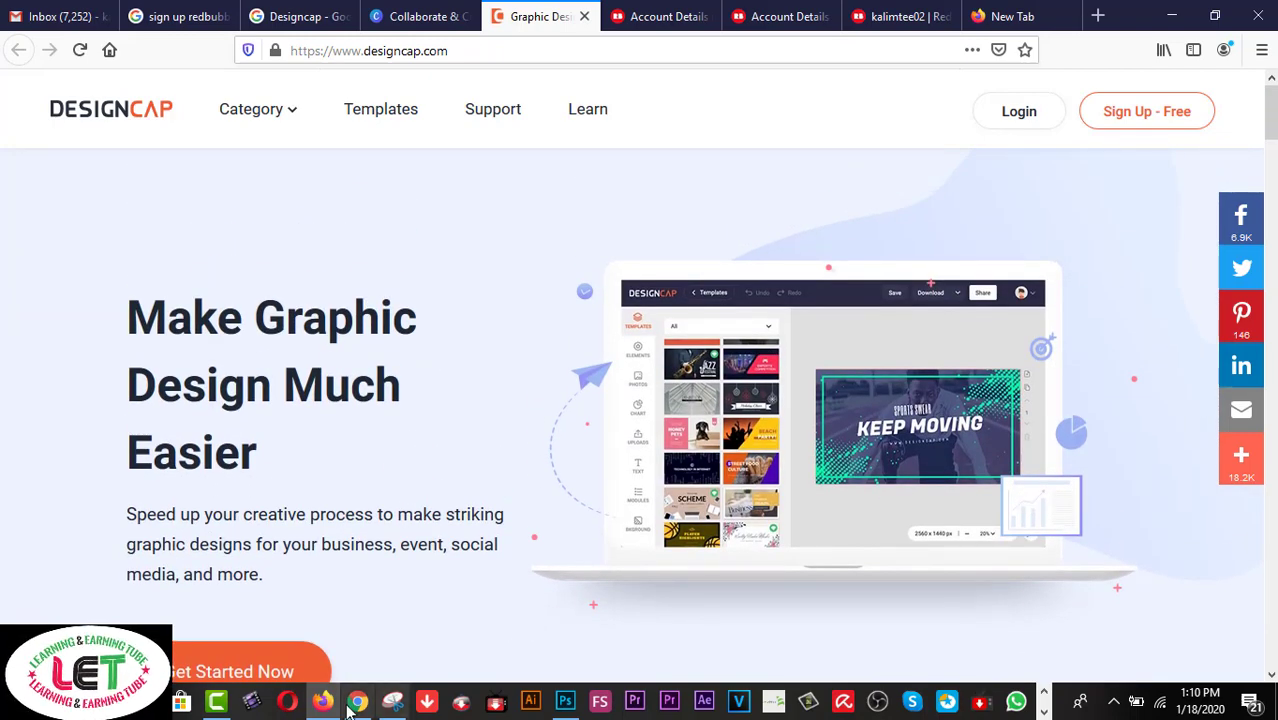
Step: Switch to Google Chrome to show the learning & earning tube channel page on YouTube
mouse_move(357, 700)
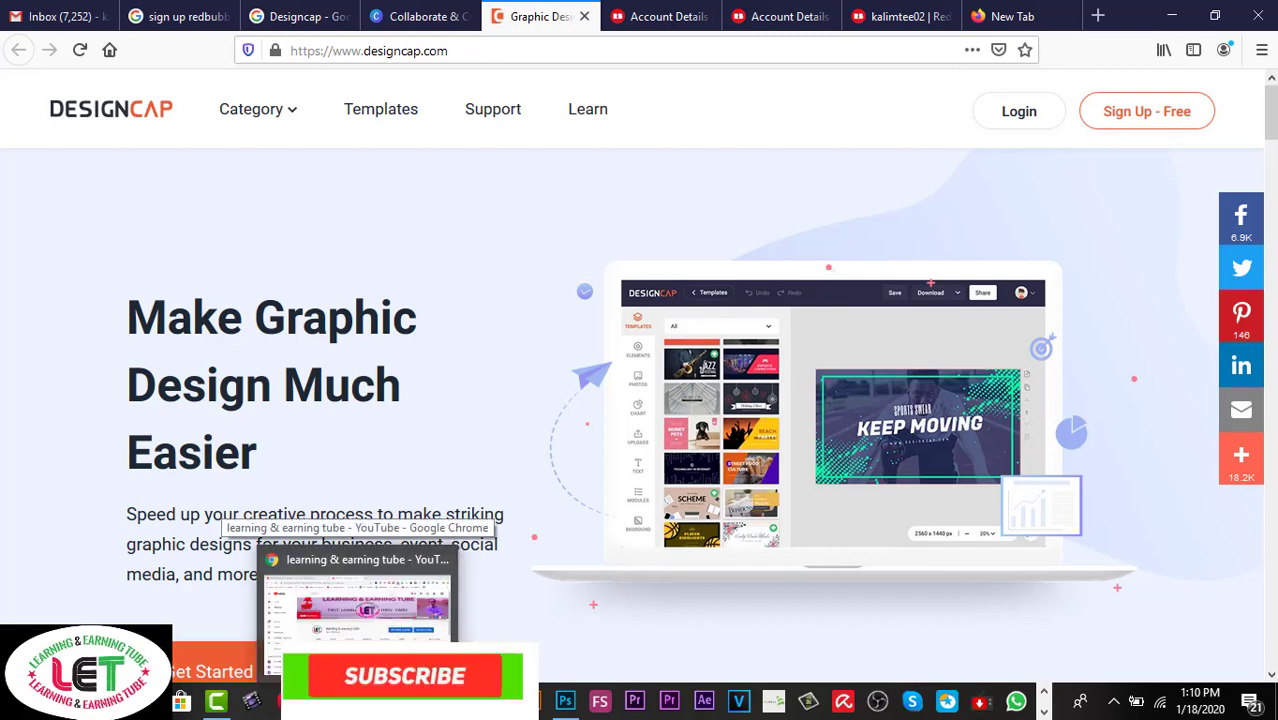
click(357, 600)
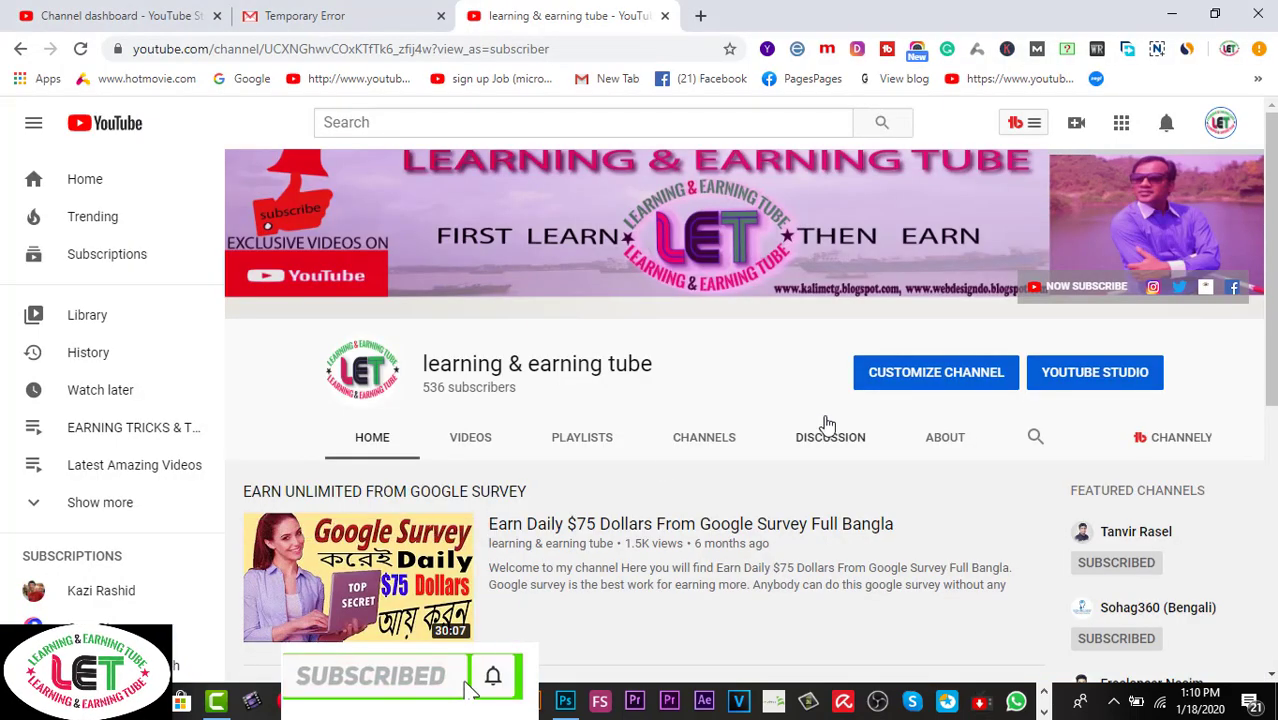